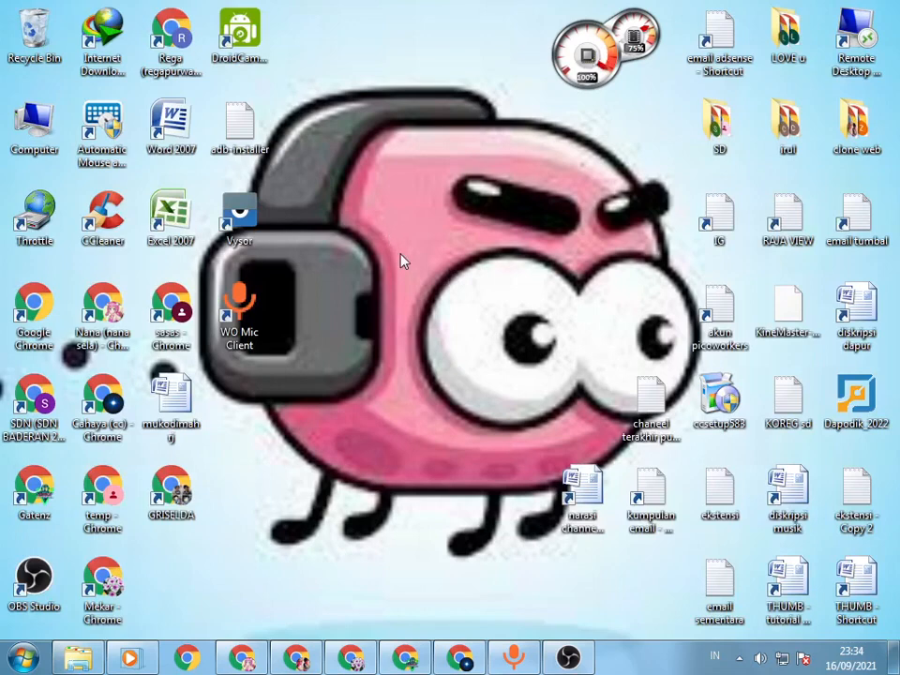
pyautogui.rightClick(397, 211)
pyautogui.click(418, 257)
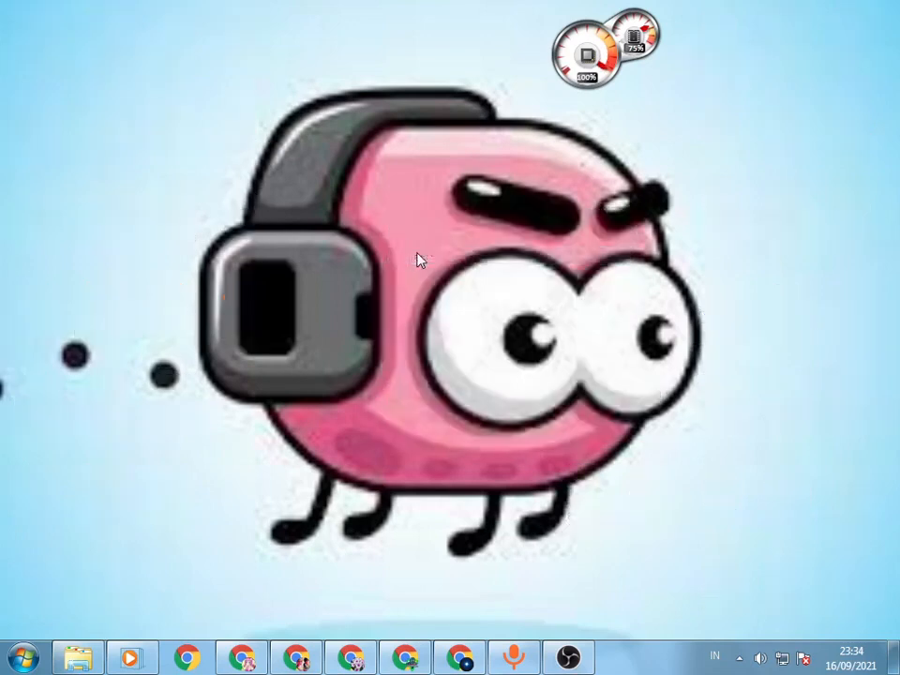
pyautogui.rightClick(379, 162)
pyautogui.click(434, 206)
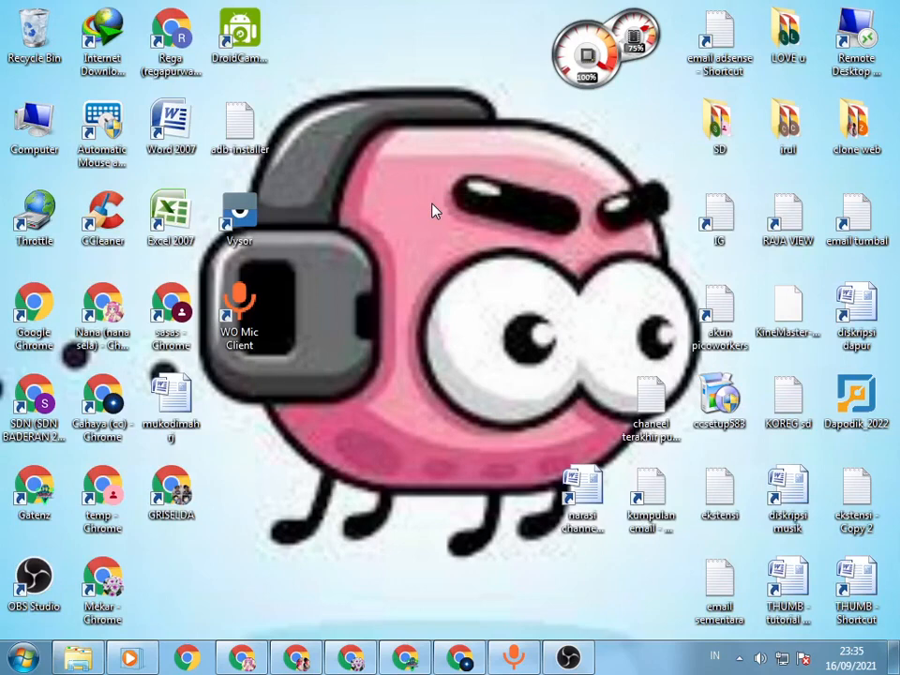
pyautogui.rightClick(434, 208)
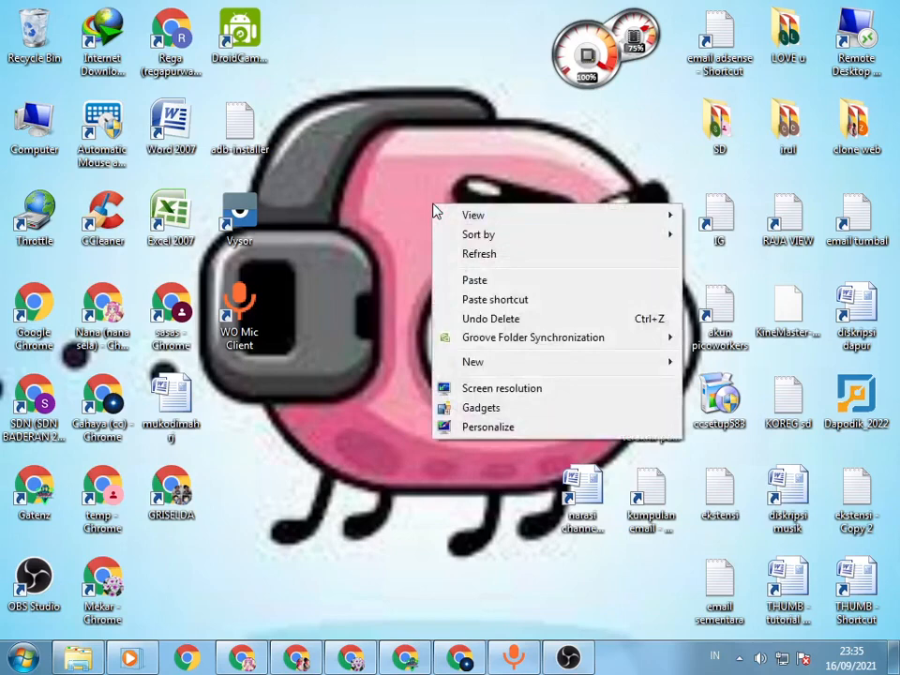
pyautogui.click(462, 253)
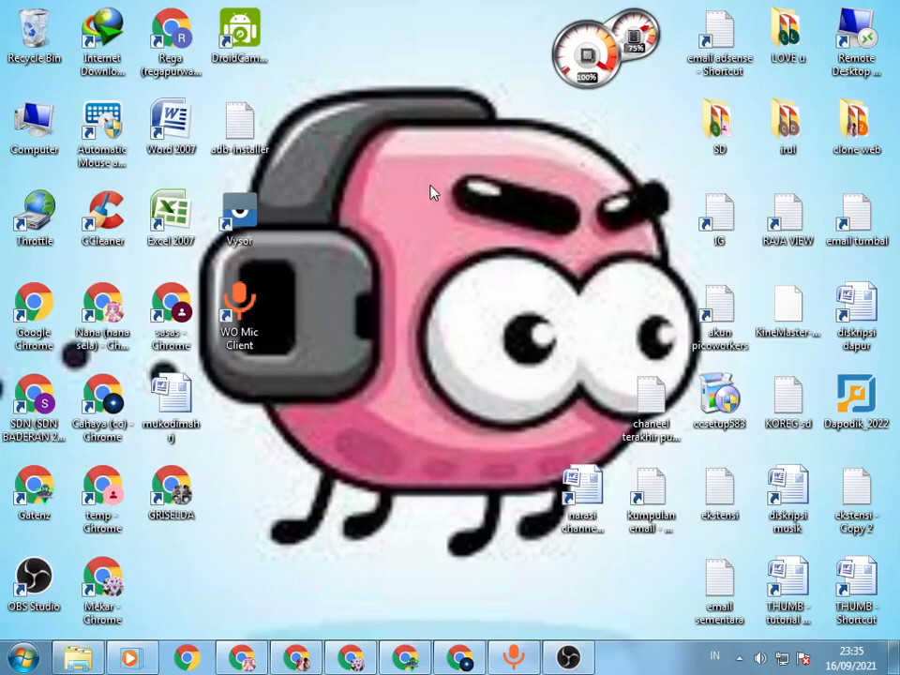
pyautogui.rightClick(436, 215)
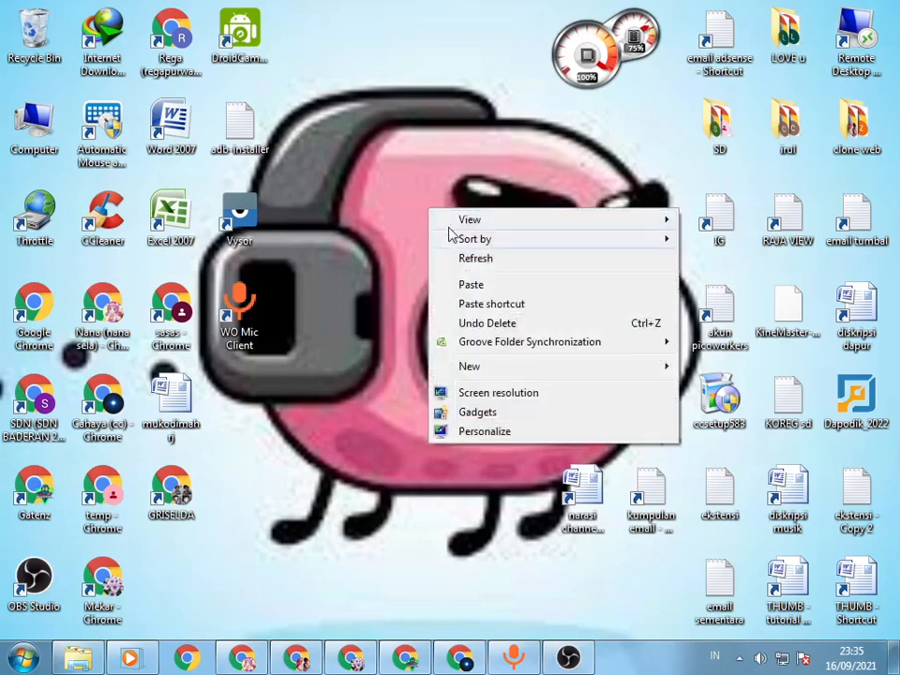
pyautogui.click(460, 258)
pyautogui.rightClick(462, 167)
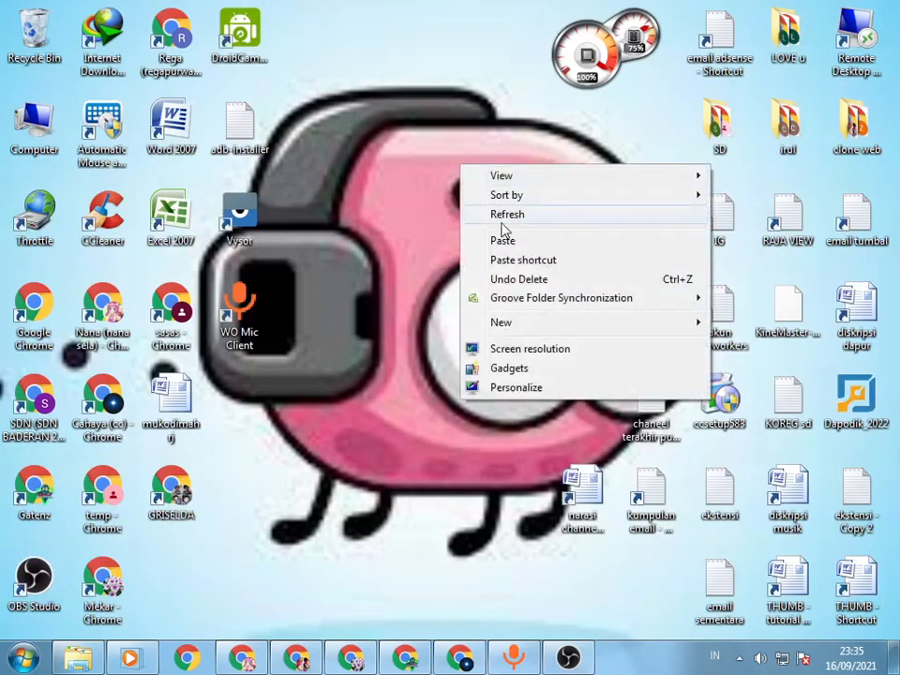
pyautogui.click(502, 223)
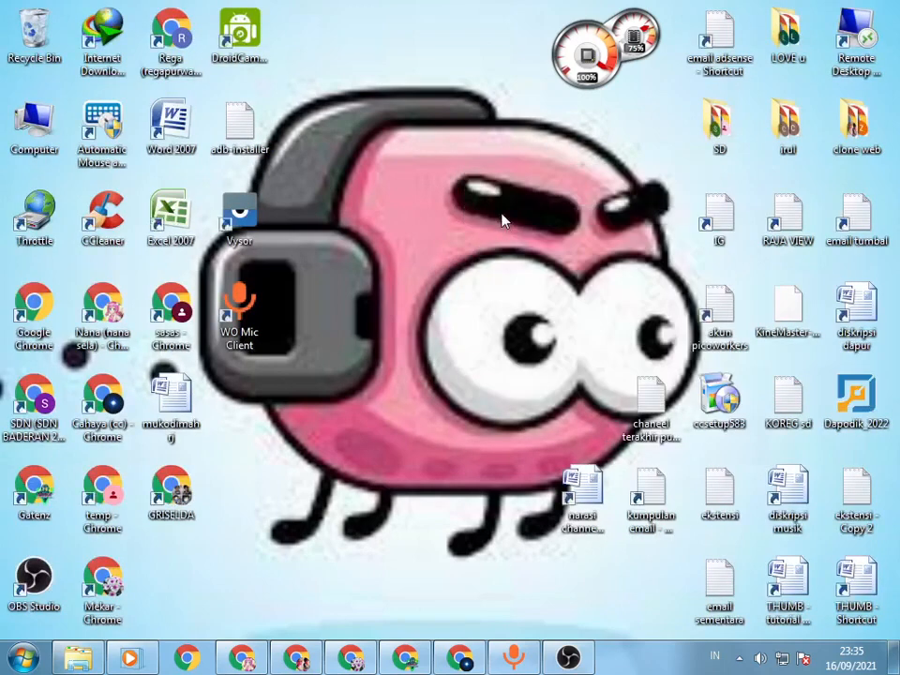
pyautogui.rightClick(425, 216)
pyautogui.click(454, 258)
pyautogui.rightClick(449, 175)
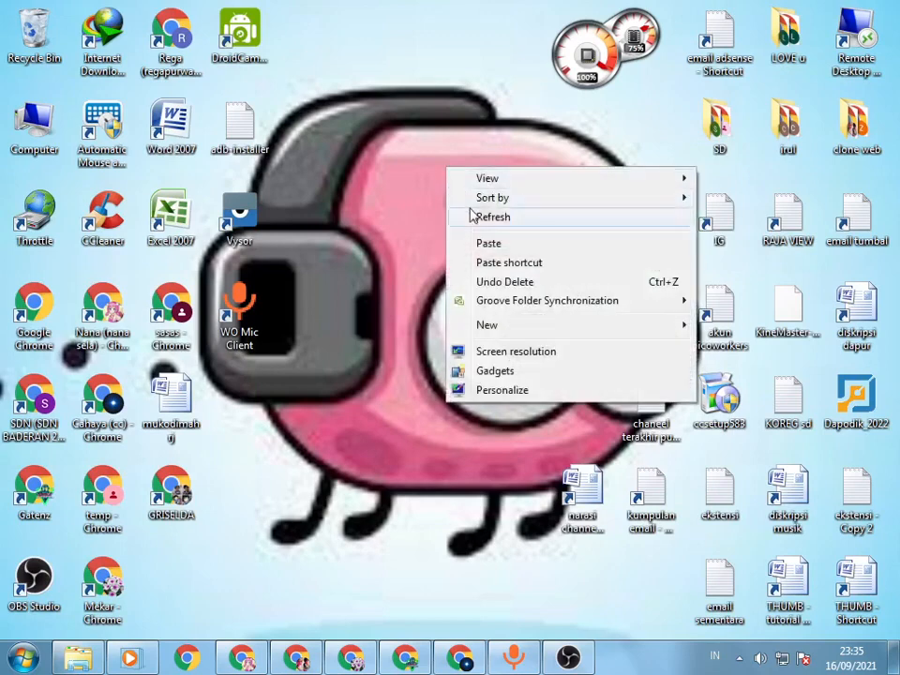
pyautogui.click(474, 214)
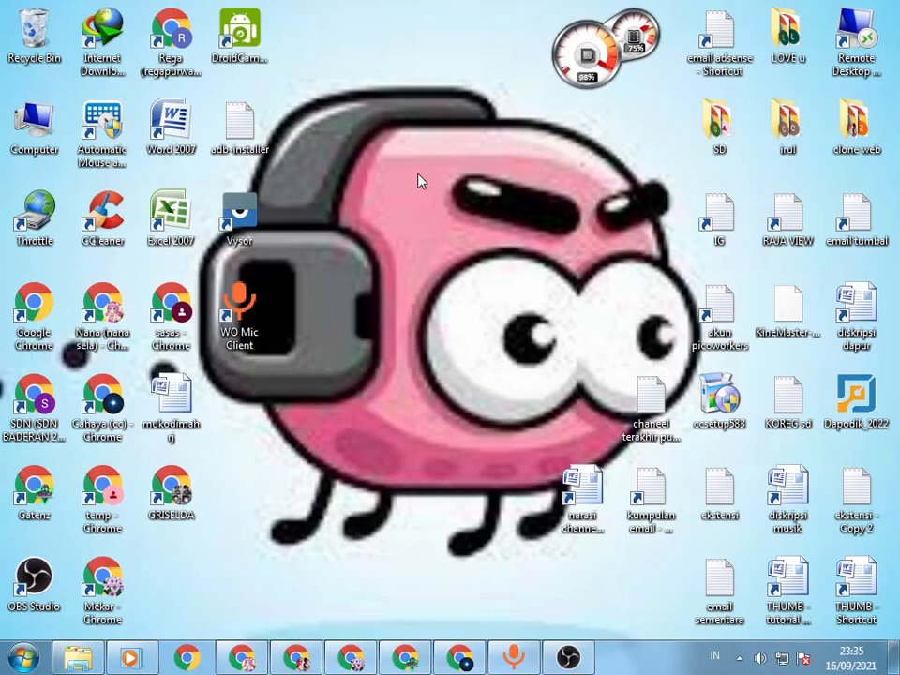
pyautogui.click(17, 657)
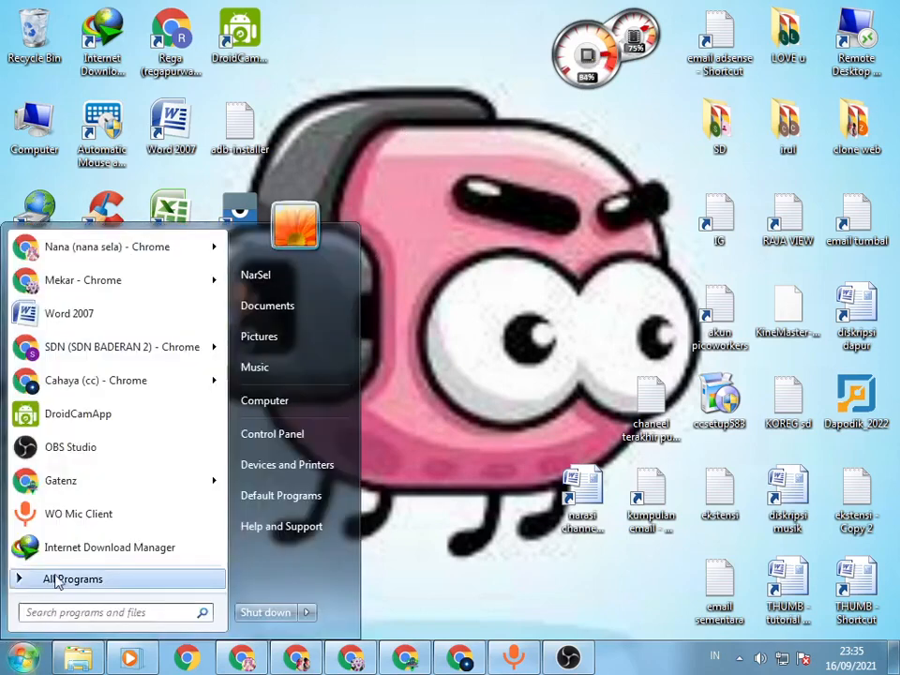
pyautogui.click(26, 653)
pyautogui.rightClick(421, 189)
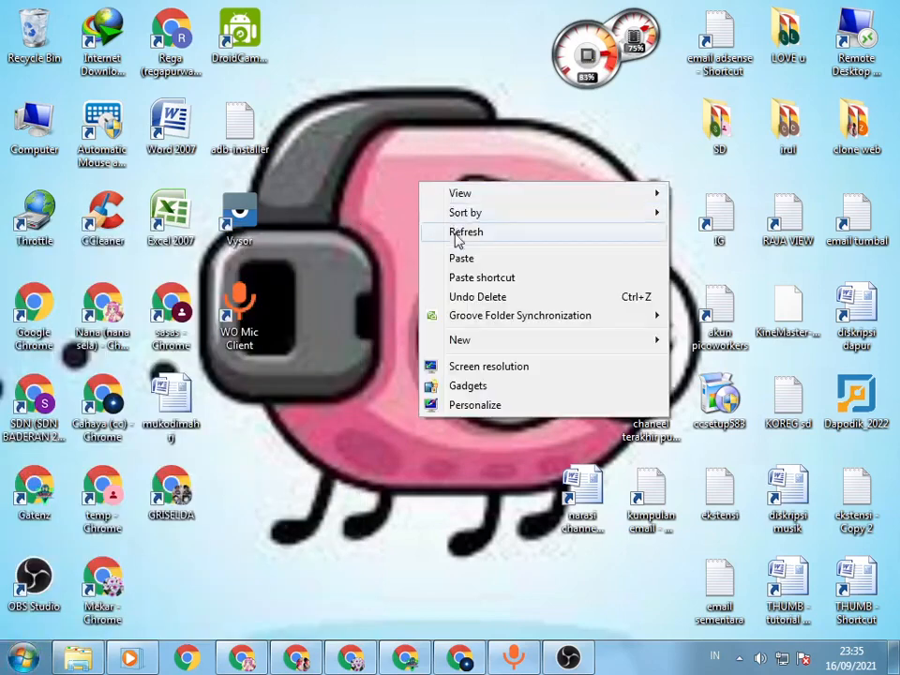
pyautogui.click(456, 233)
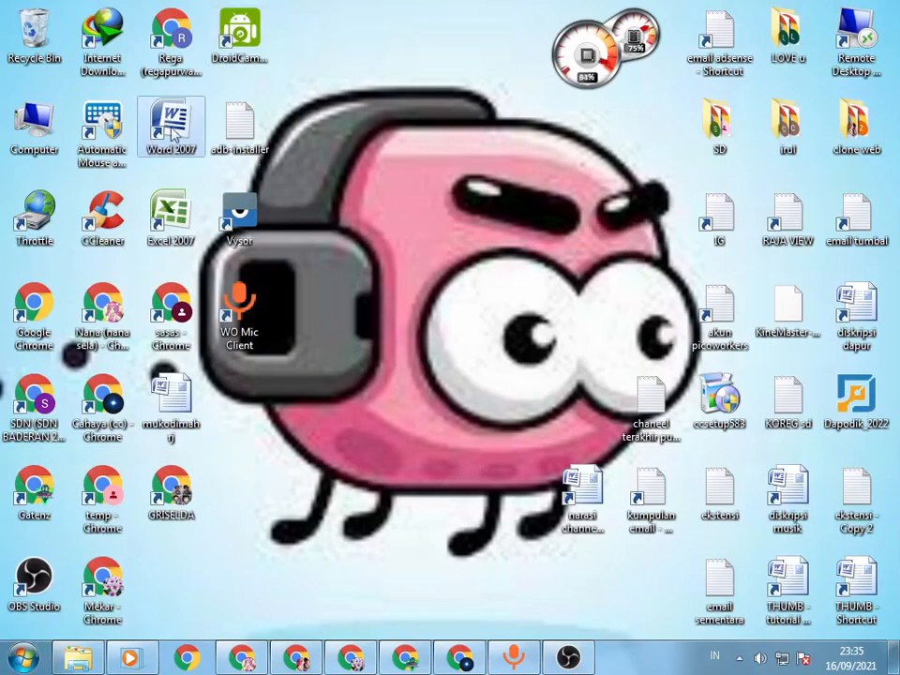
pyautogui.rightClick(355, 133)
pyautogui.click(377, 183)
pyautogui.rightClick(360, 130)
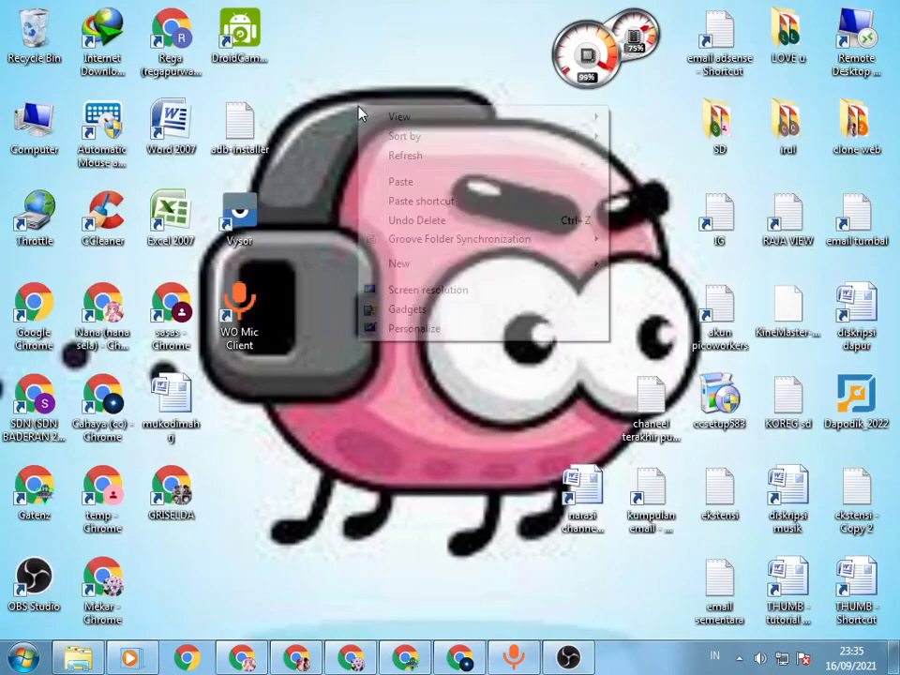
pyautogui.click(397, 163)
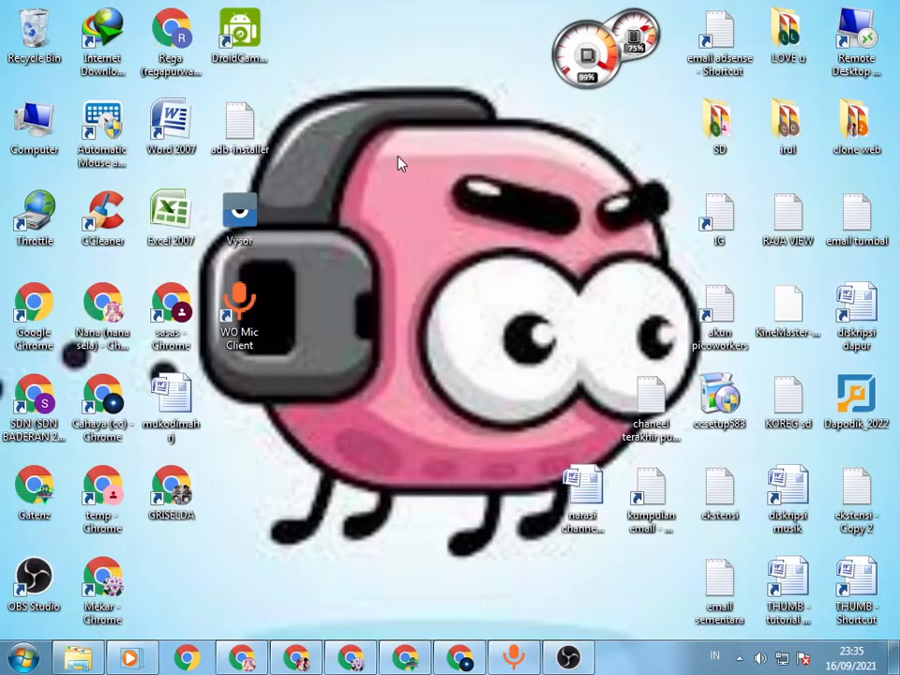
# Step: Open Word 2007 with a blank document and maximize its window
pyautogui.rightClick(175, 127)
pyautogui.click(201, 135)
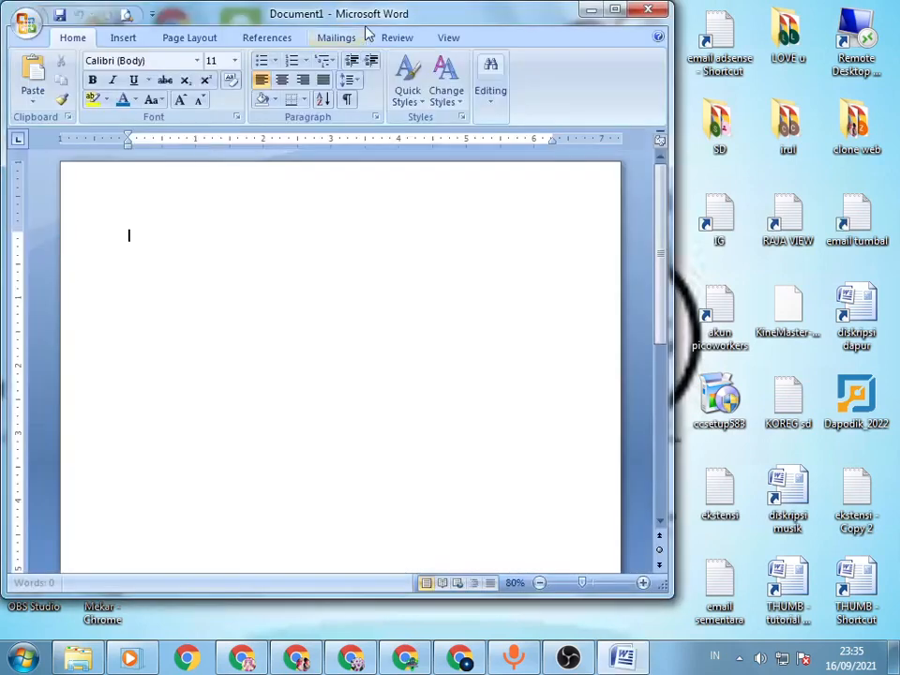
pyautogui.moveTo(368, 20); pyautogui.dragTo(436, 40)
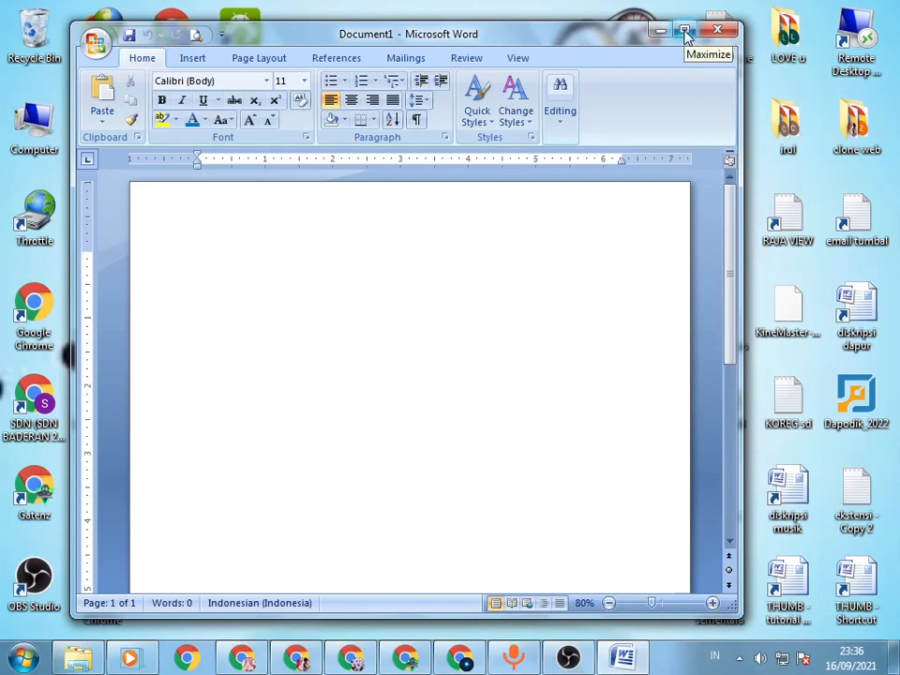
pyautogui.click(686, 33)
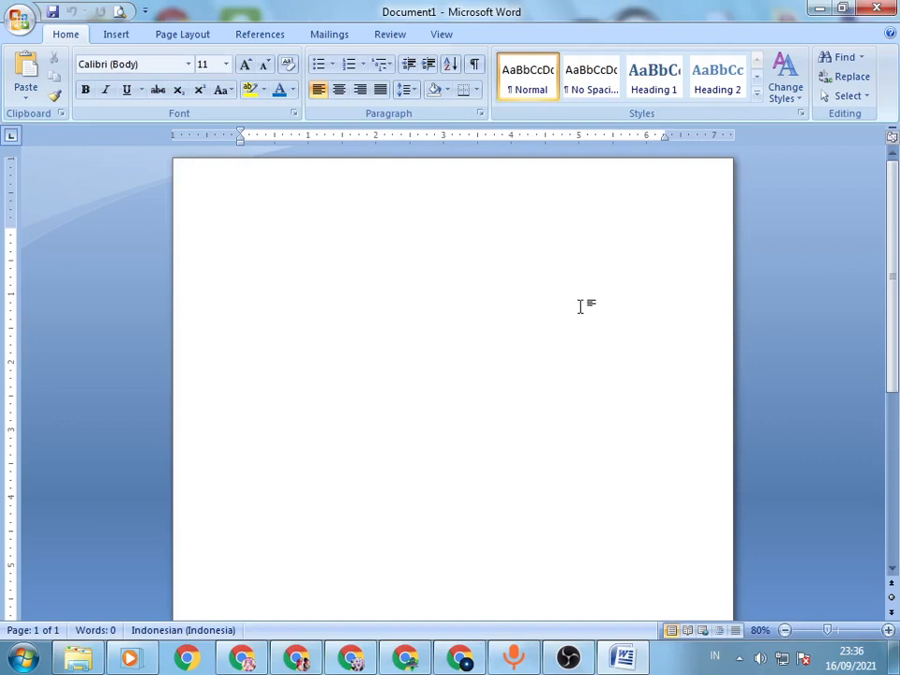
# Step: Set the blank document's paper size to A4 (8,27" x 11,69")
pyautogui.click(179, 38)
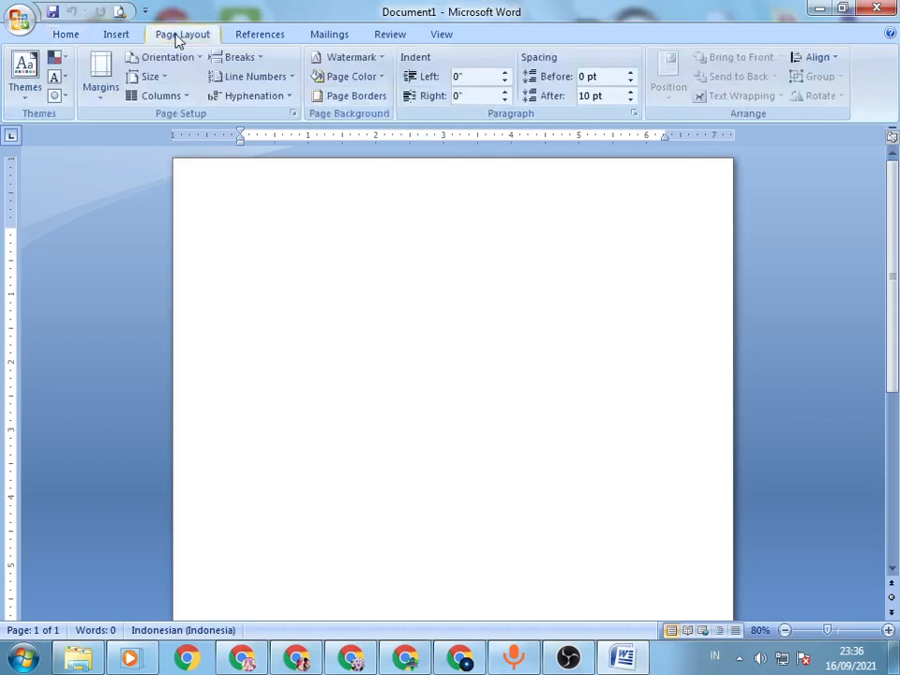
pyautogui.click(164, 80)
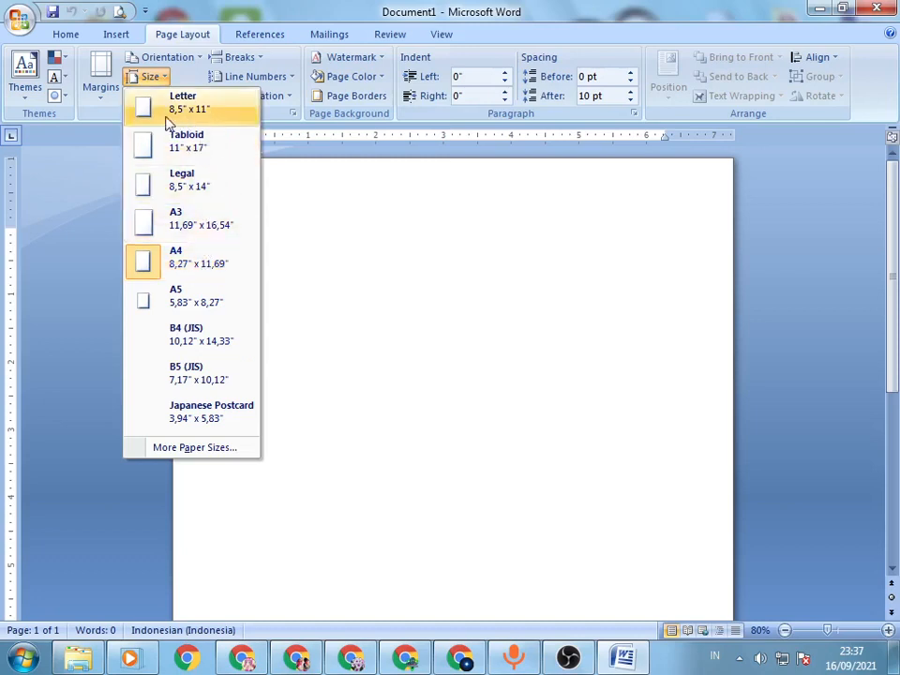
pyautogui.click(238, 267)
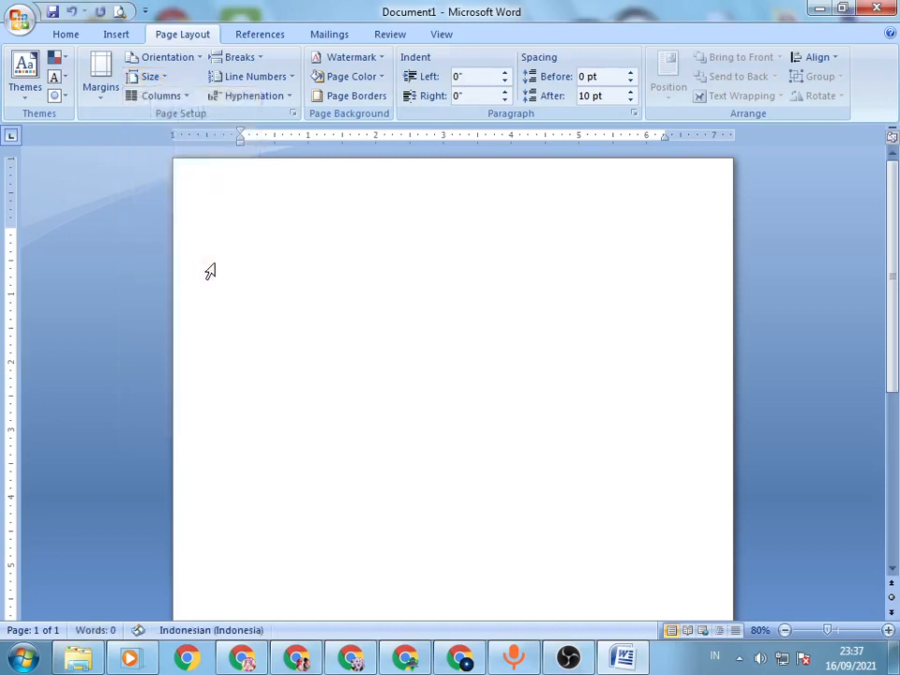
pyautogui.click(169, 58)
pyautogui.click(142, 76)
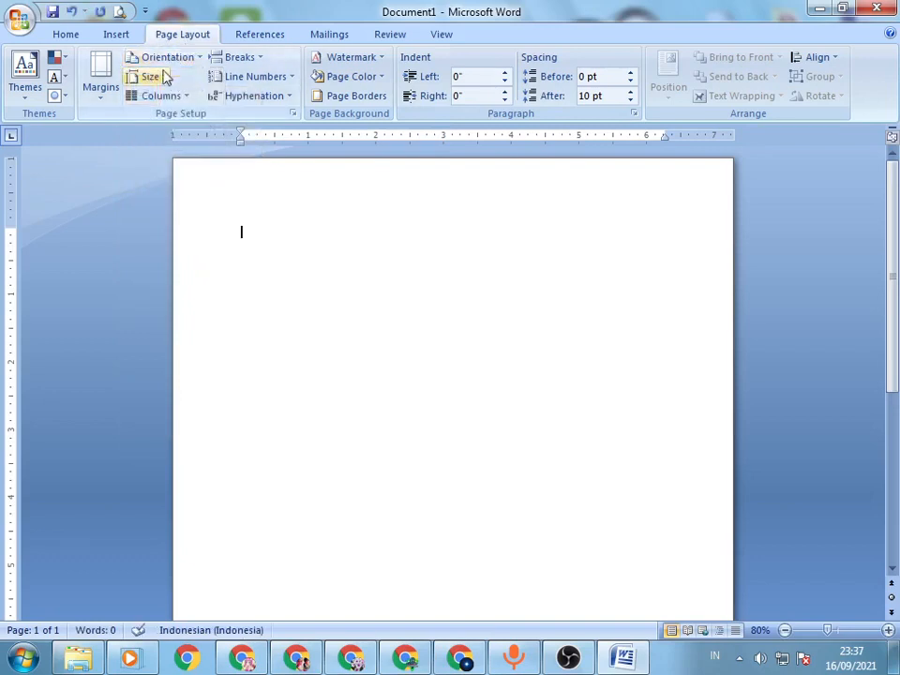
pyautogui.click(152, 77)
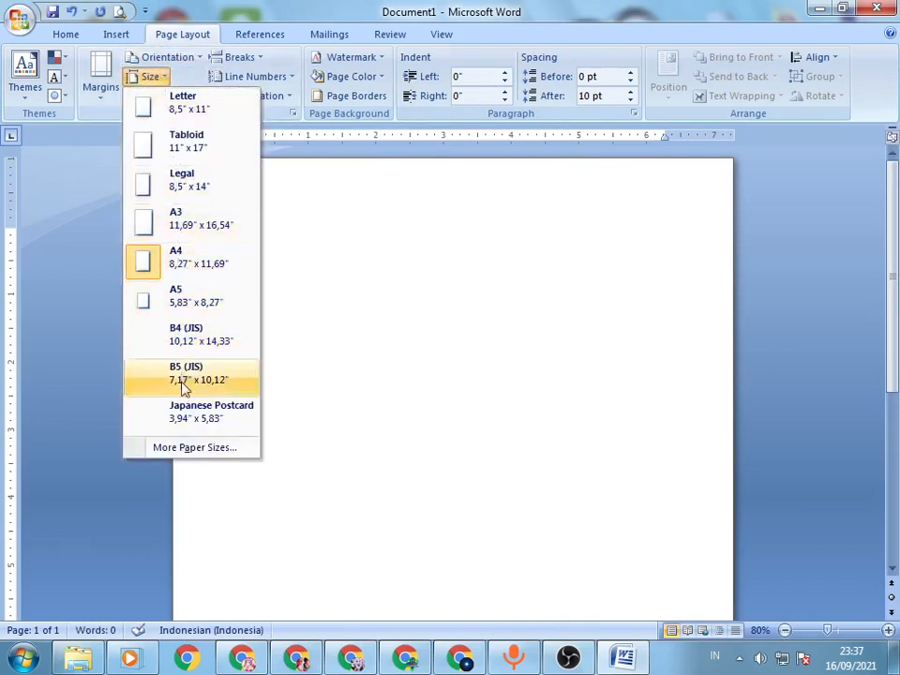
pyautogui.click(188, 266)
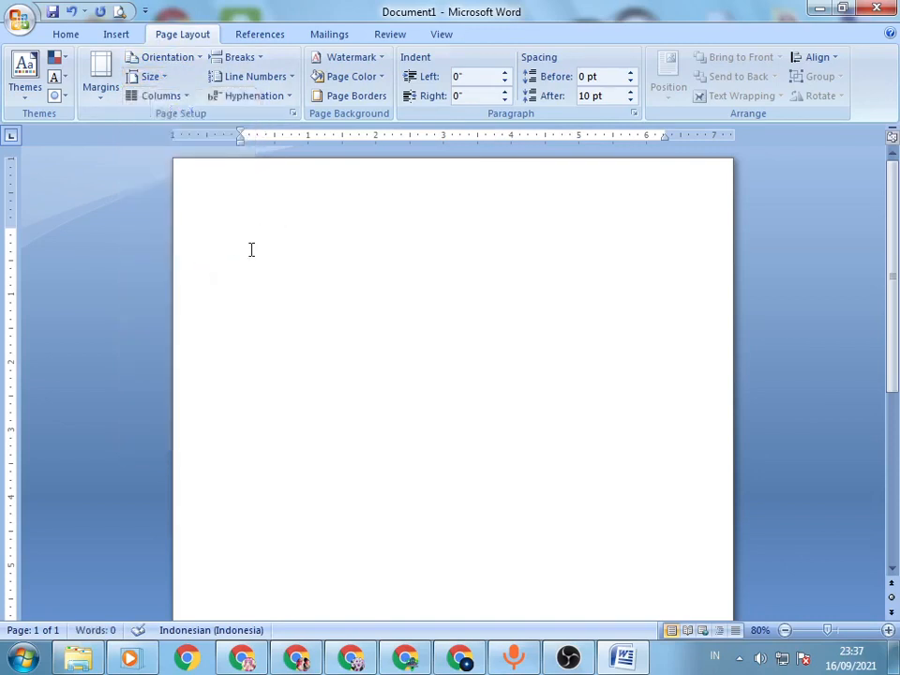
# Step: Switch the page orientation to landscape
pyautogui.click(161, 60)
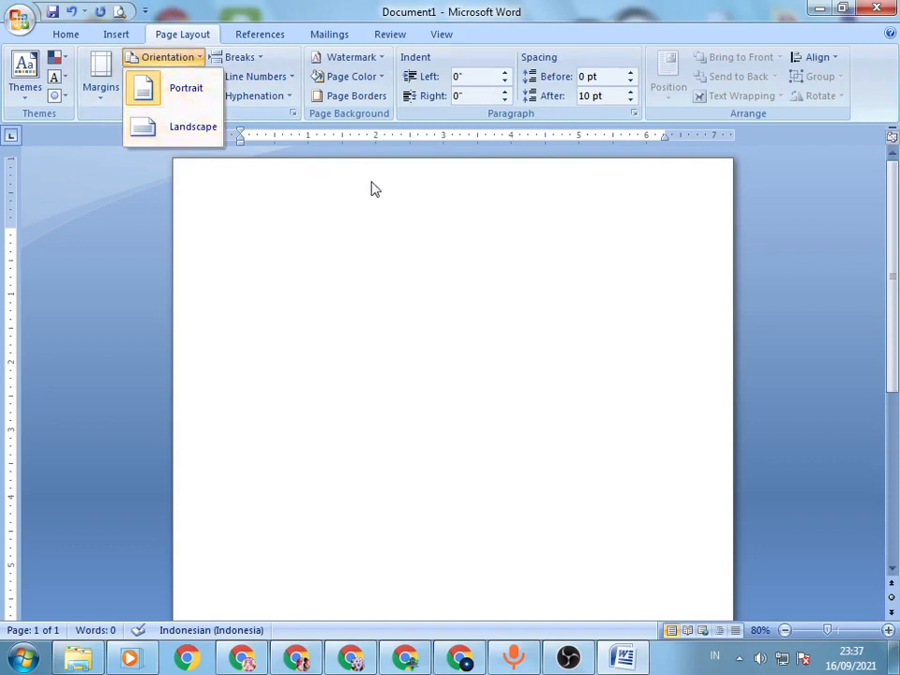
pyautogui.click(172, 137)
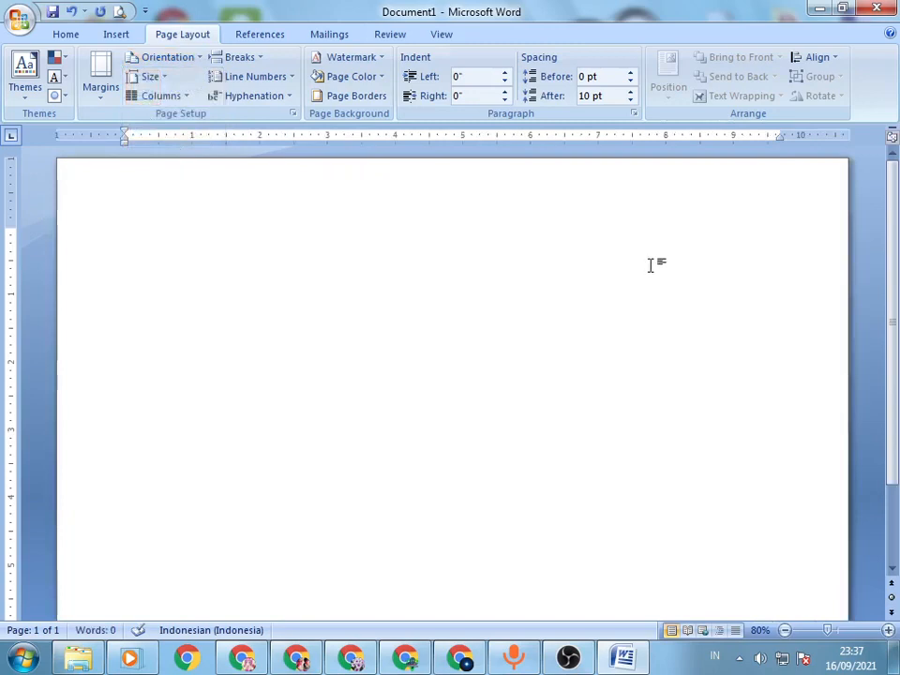
pyautogui.keyDown('ctrl'); pyautogui.scroll(-5, 650, 266); pyautogui.keyUp('ctrl')
pyautogui.keyDown('ctrl'); pyautogui.scroll(4, 650, 266); pyautogui.keyUp('ctrl')
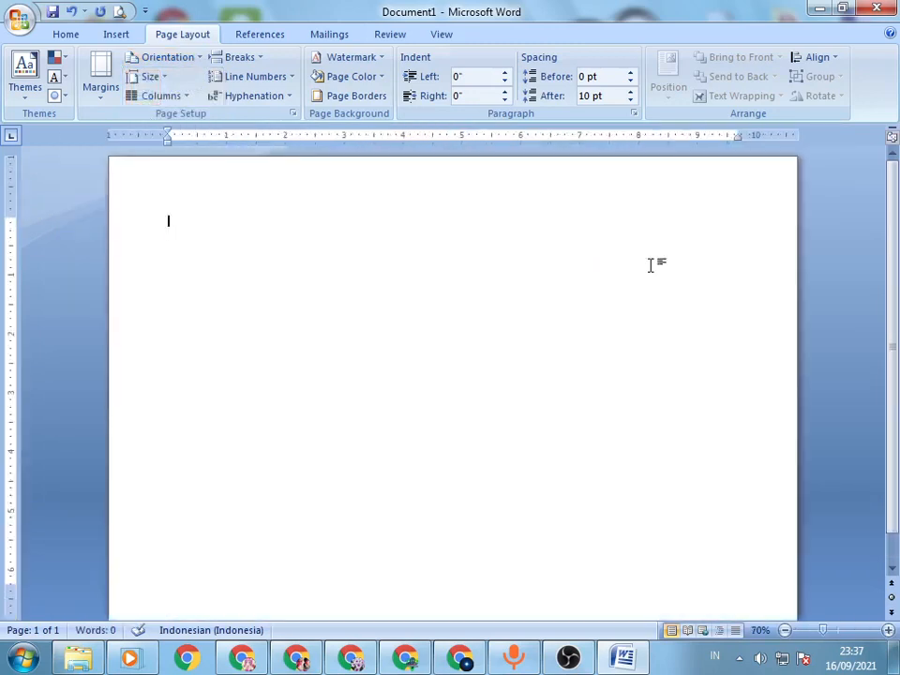
# Step: Set the page orientation back to portrait
pyautogui.click(164, 58)
pyautogui.click(174, 94)
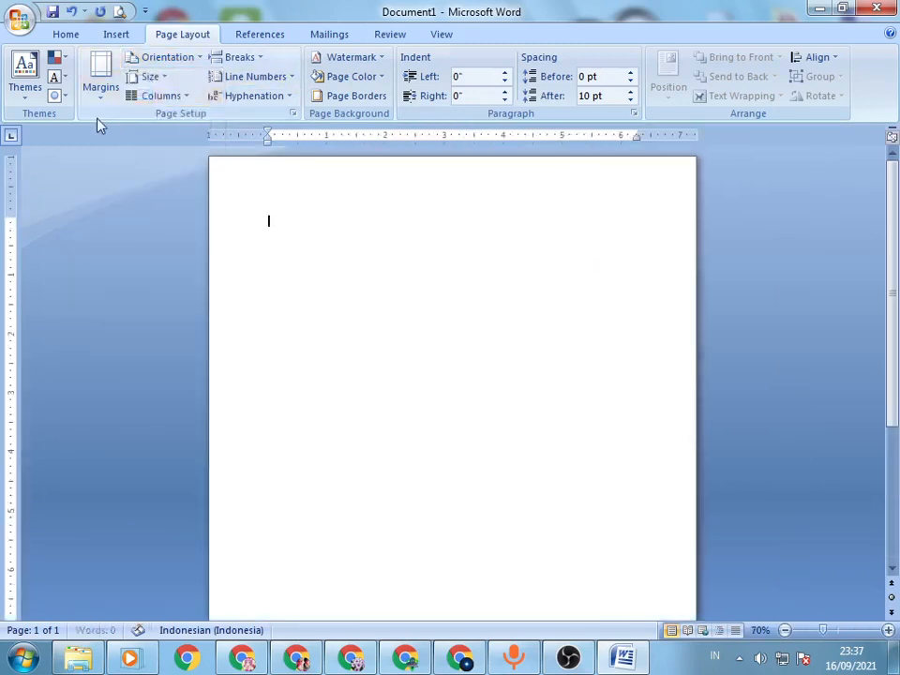
pyautogui.keyDown('ctrl'); pyautogui.scroll(1, 523, 281); pyautogui.keyUp('ctrl')
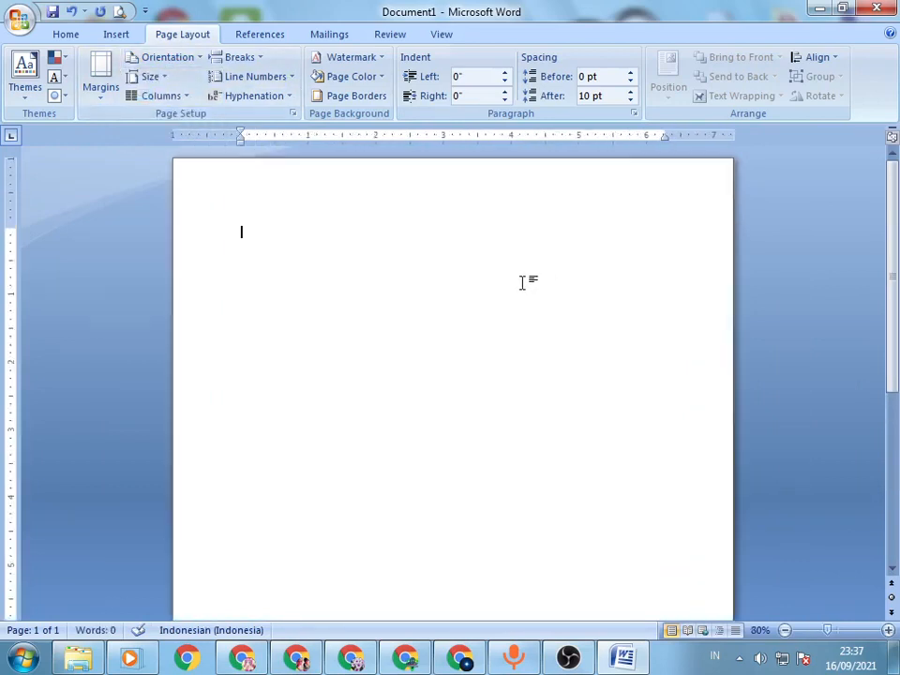
pyautogui.keyDown('ctrl'); pyautogui.scroll(1, 522, 281); pyautogui.keyUp('ctrl')
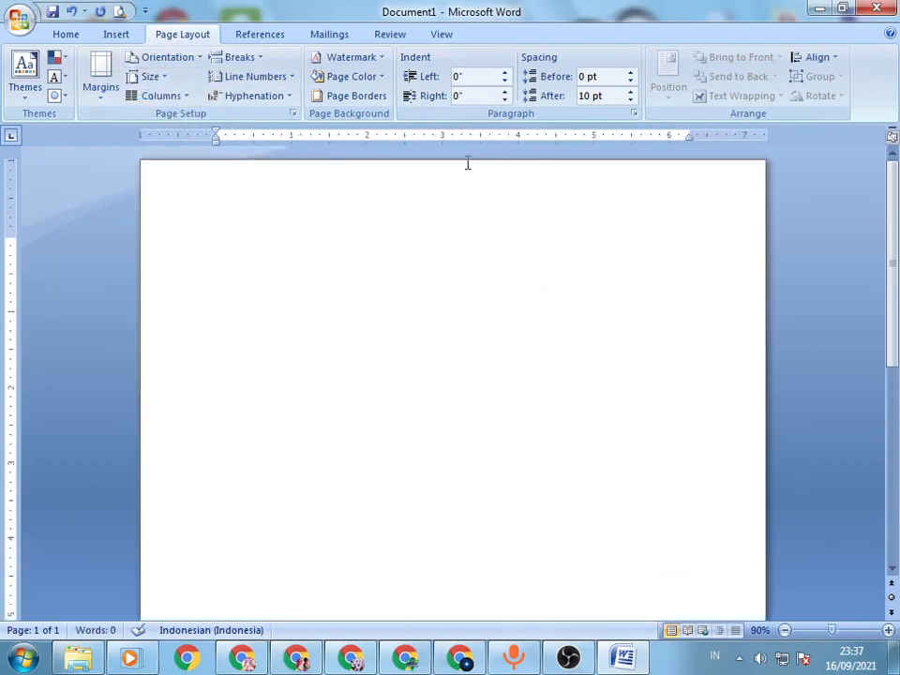
# Step: Apply the Normal margin preset, with 1" on all four sides of the page
pyautogui.click(98, 95)
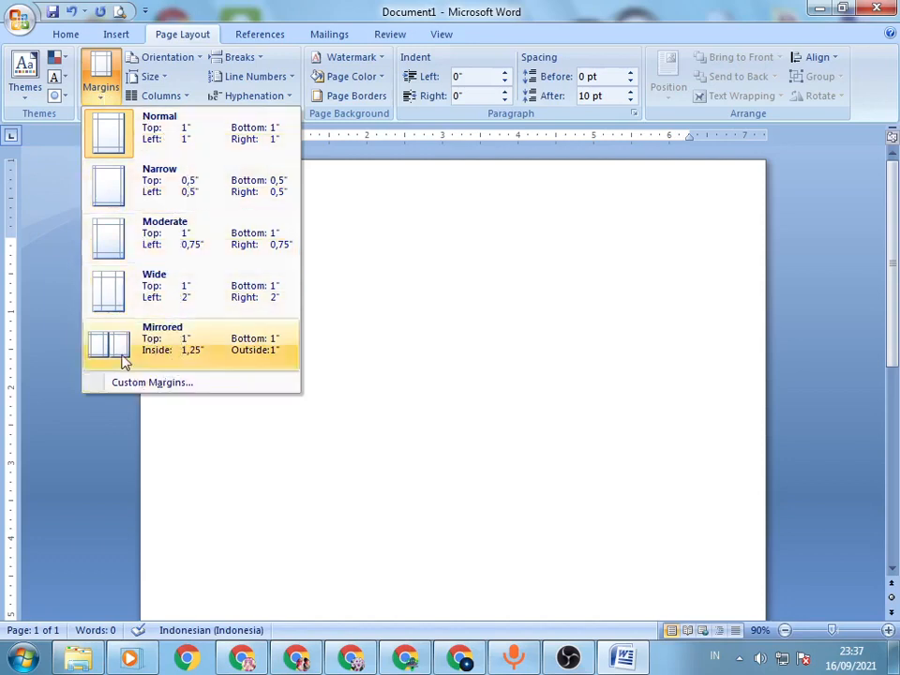
pyautogui.click(406, 272)
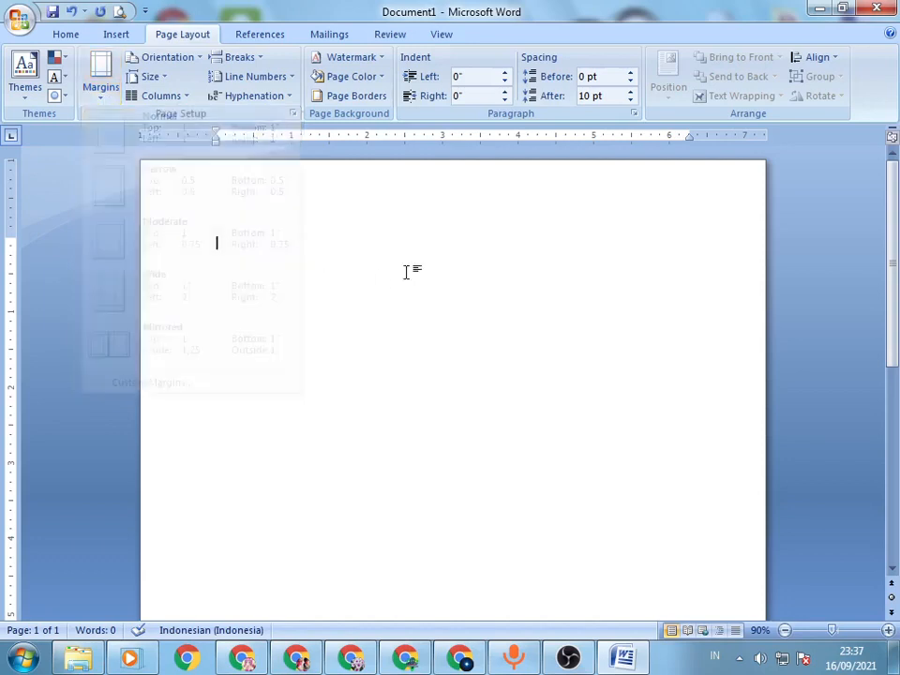
pyautogui.click(101, 73)
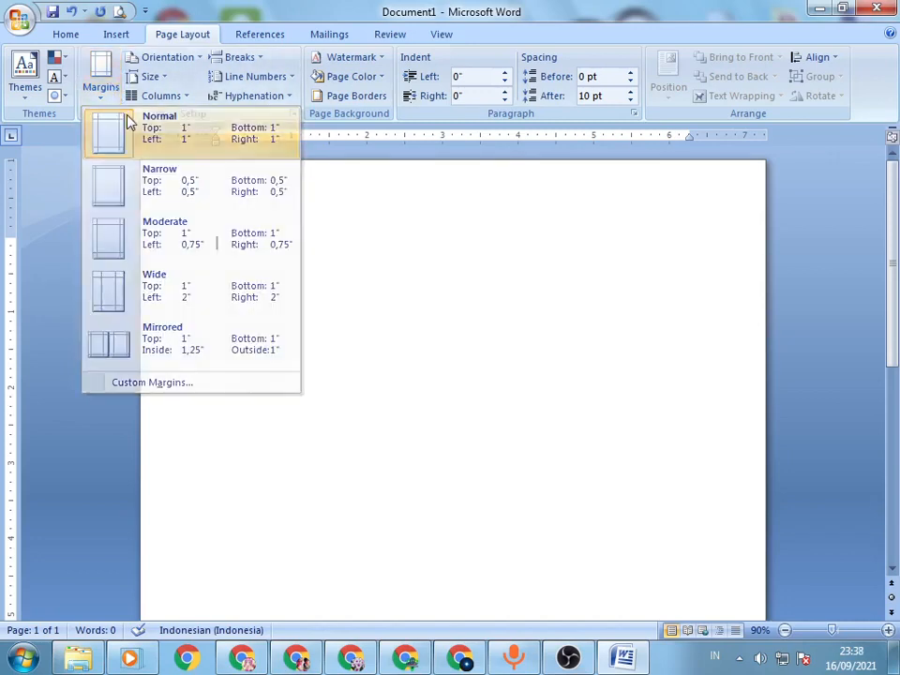
pyautogui.click(129, 119)
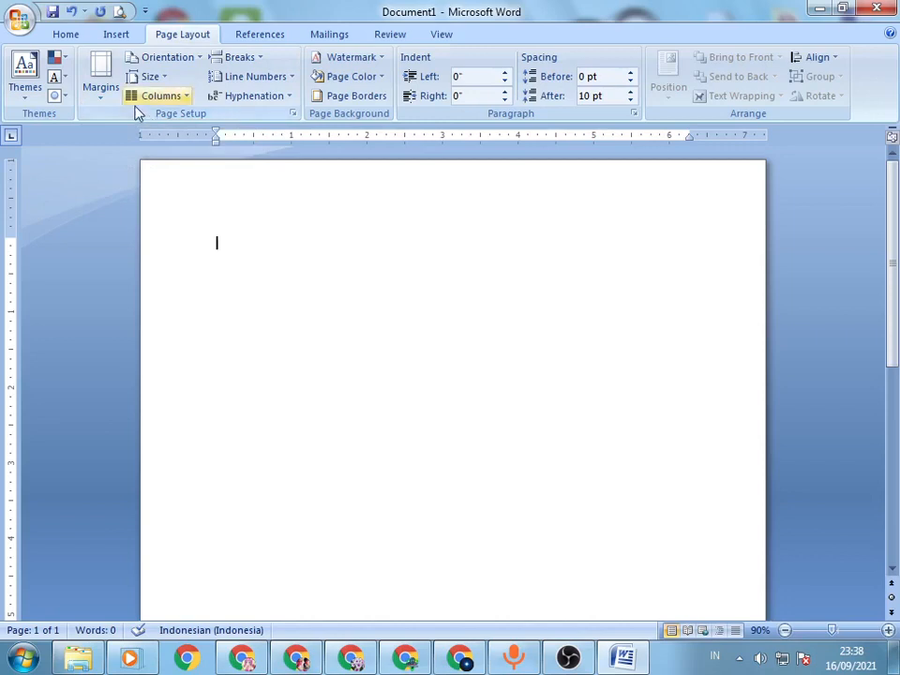
# Step: Examine the custom margin, gutter and orientation settings of the page, leaving them as they are
pyautogui.click(105, 65)
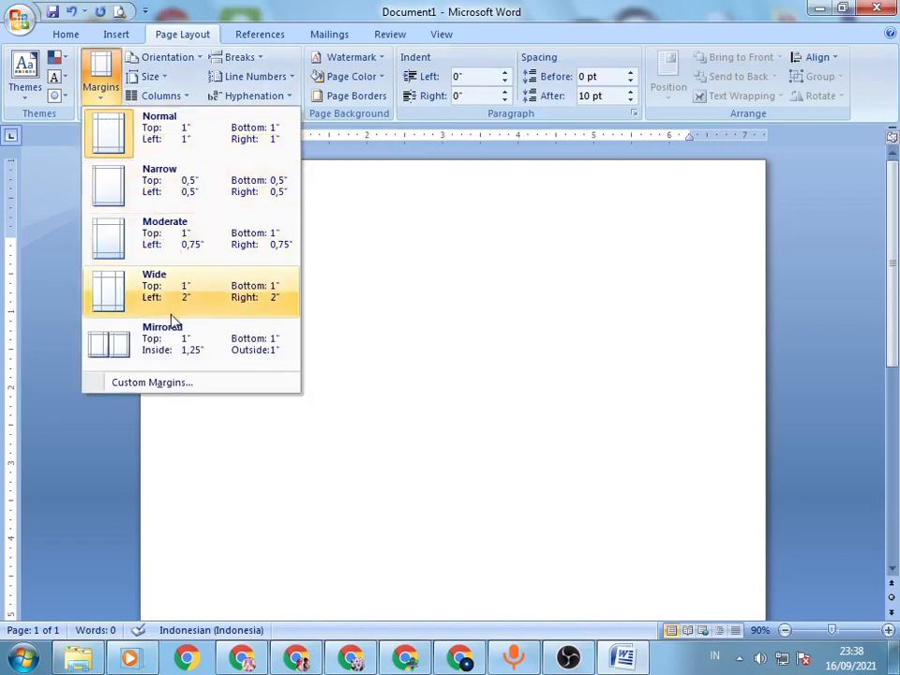
pyautogui.click(418, 281)
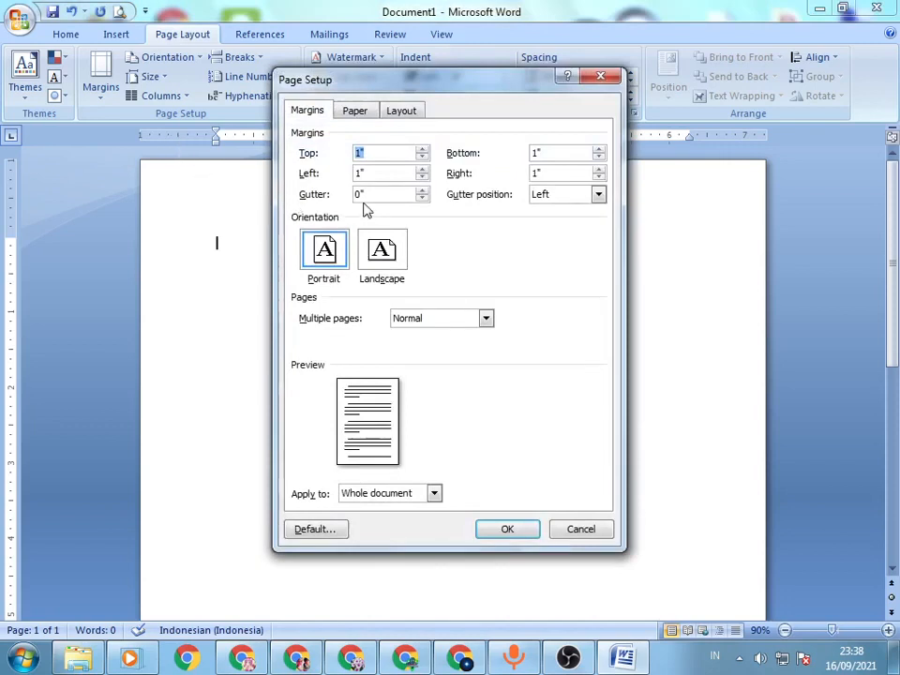
pyautogui.click(601, 76)
pyautogui.click(102, 73)
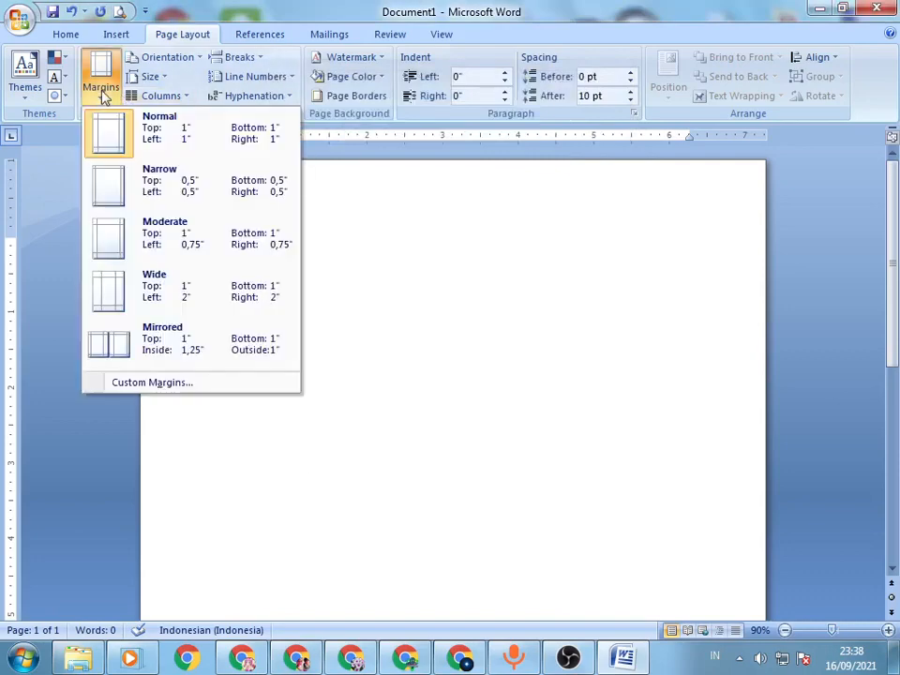
pyautogui.click(140, 382)
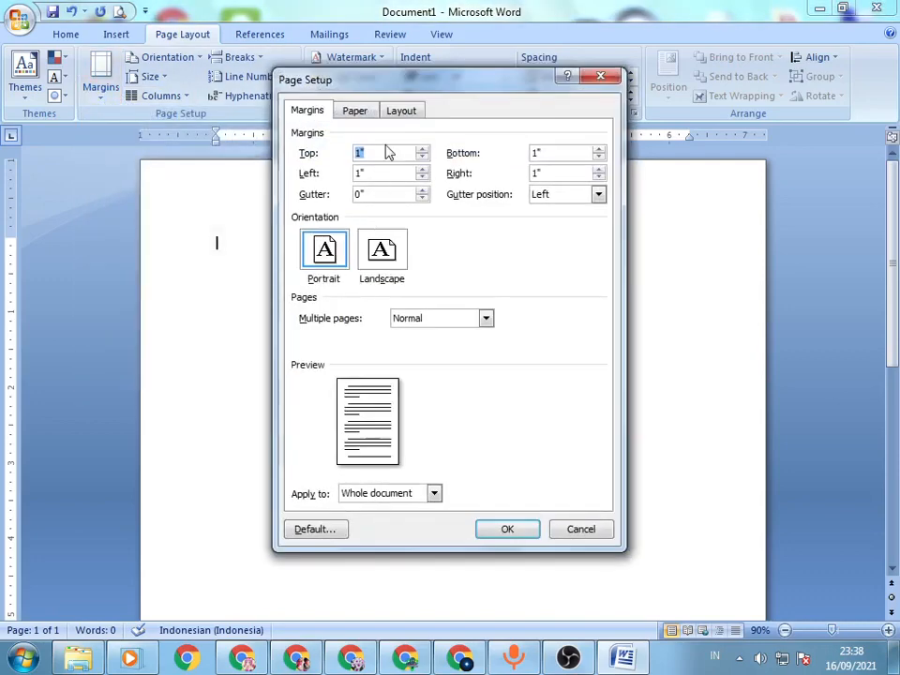
pyautogui.click(601, 76)
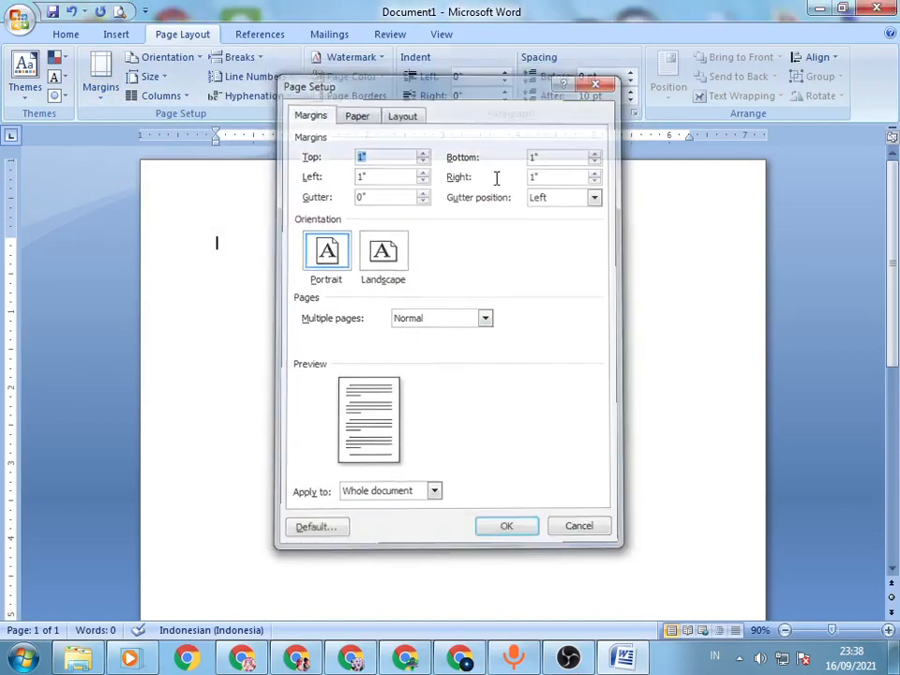
pyautogui.doubleClick(172, 141)
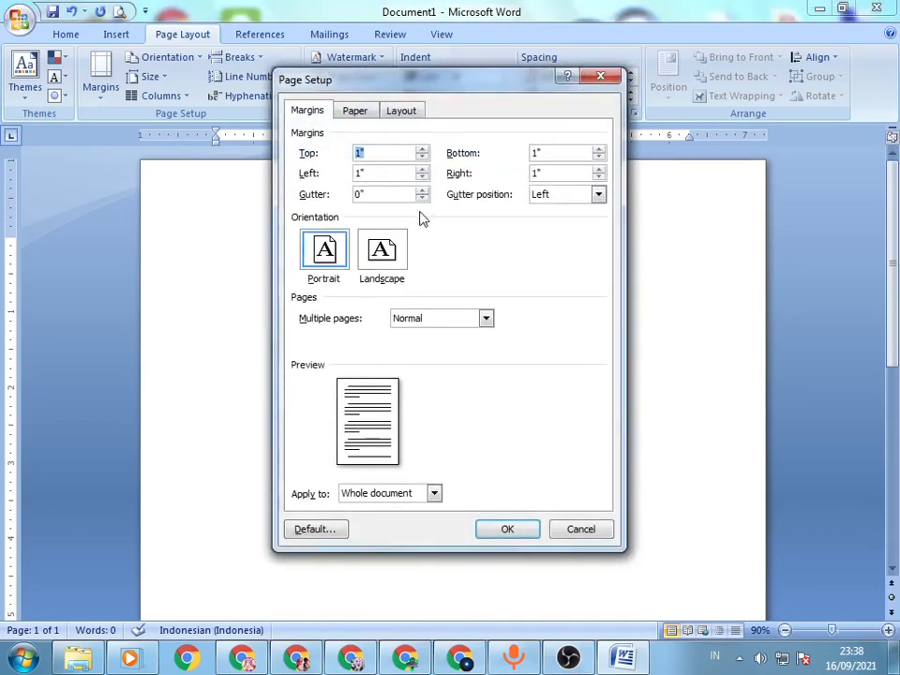
pyautogui.click(588, 532)
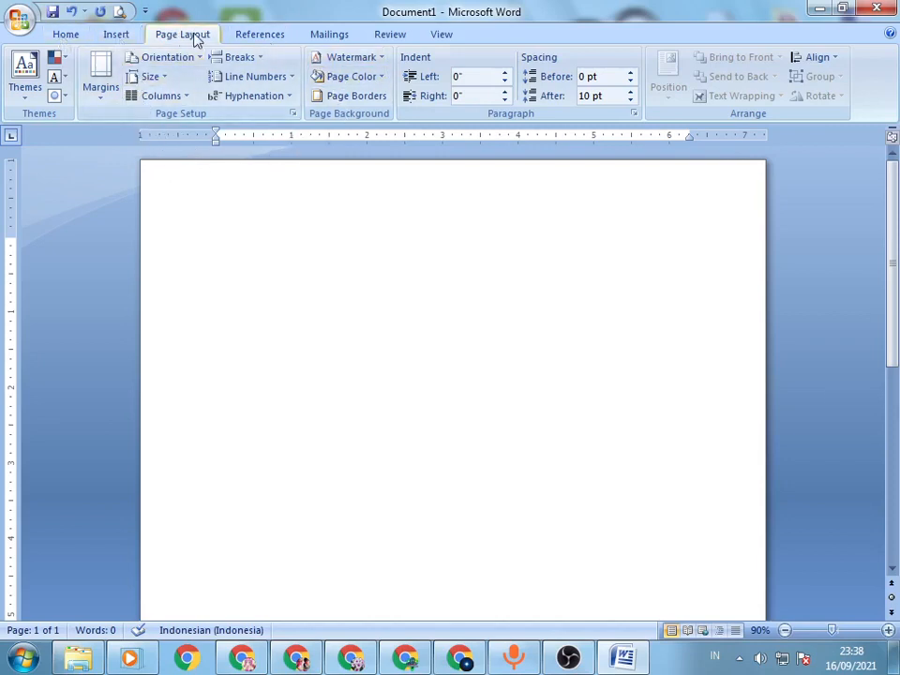
# Step: Add a 0,5" left gutter to the whole document in the custom margin settings
pyautogui.click(105, 99)
pyautogui.click(105, 95)
pyautogui.doubleClick(195, 141)
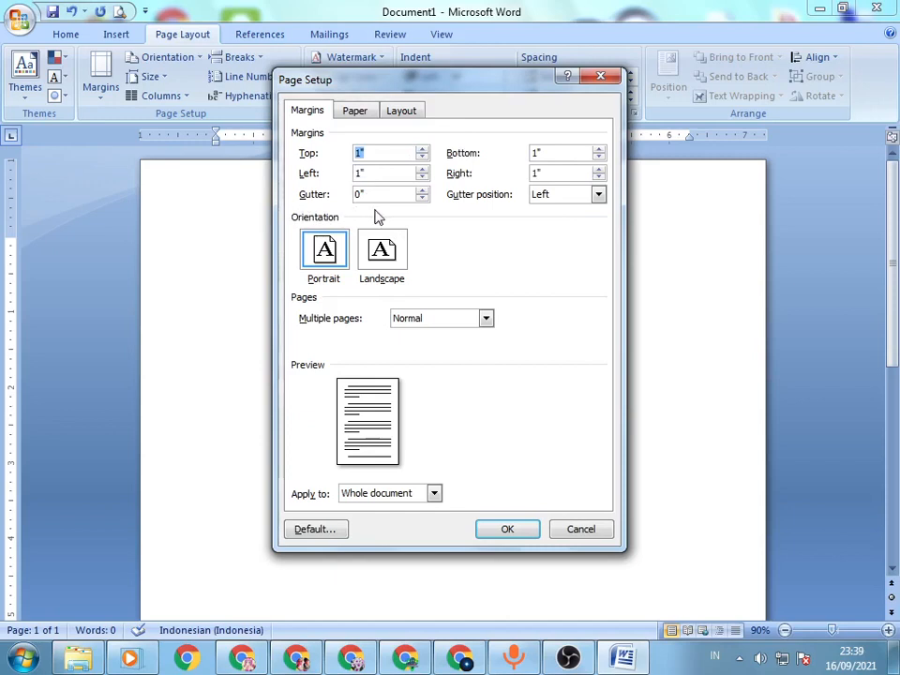
pyautogui.click(422, 190)
pyautogui.click(422, 191)
pyautogui.click(422, 190)
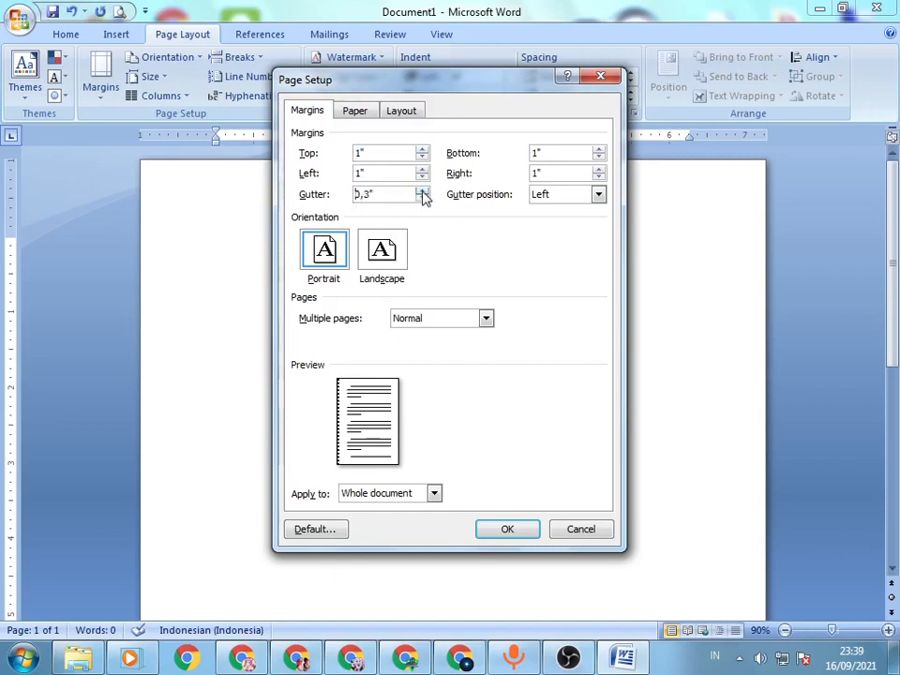
pyautogui.click(422, 190)
pyautogui.click(422, 191)
pyautogui.click(422, 191)
pyautogui.click(419, 199)
pyautogui.click(512, 531)
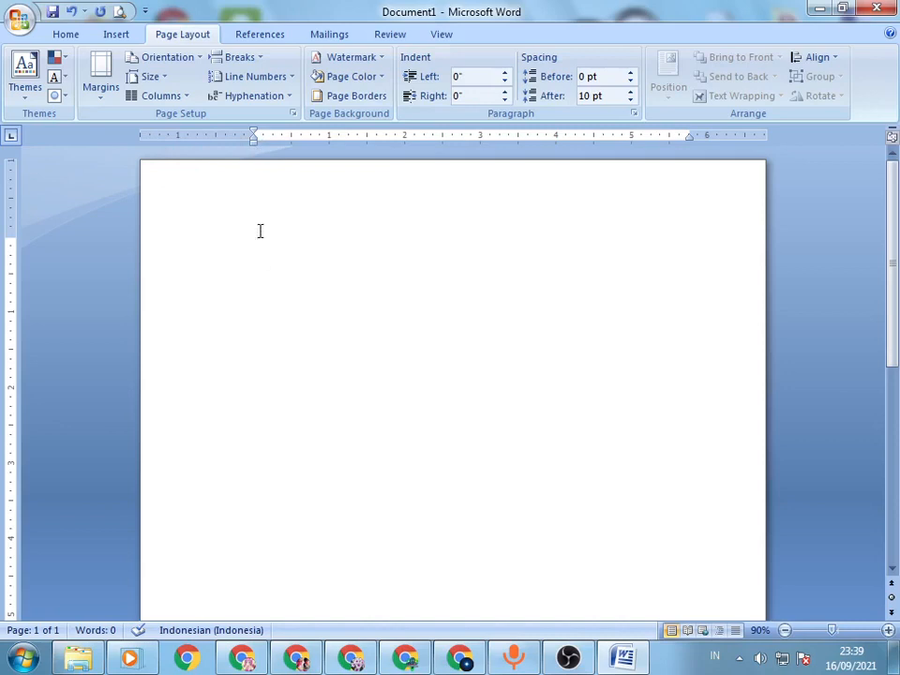
# Step: Undo the gutter change so the page keeps its previous margins
pyautogui.hotkey('ctrl', 'z')
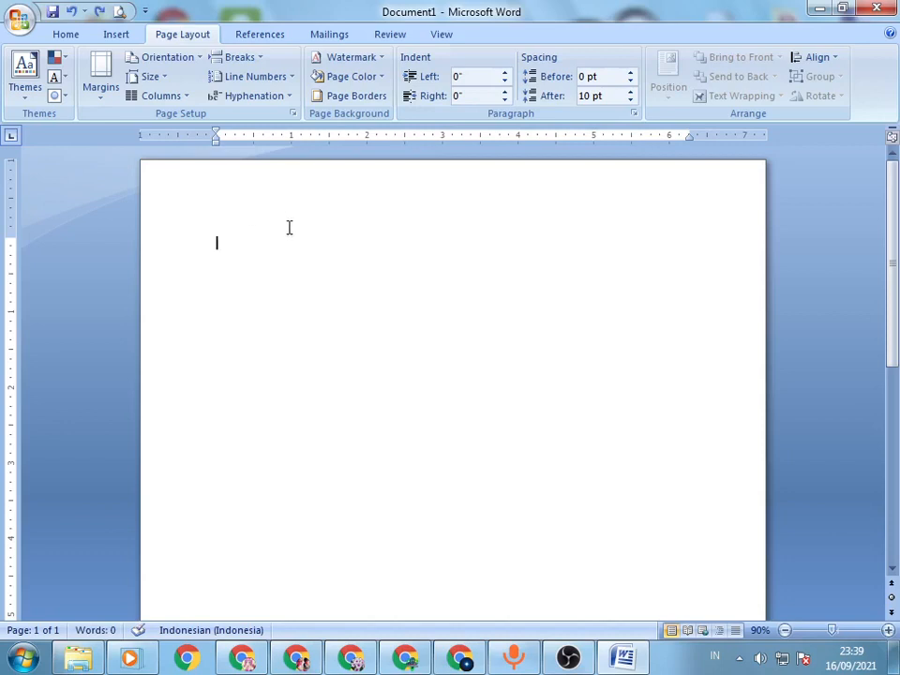
pyautogui.scroll(-1, 287, 229)
pyautogui.scroll(1, 287, 229)
# Step: Center the empty first paragraph and return it to left alignment
pyautogui.click(66, 38)
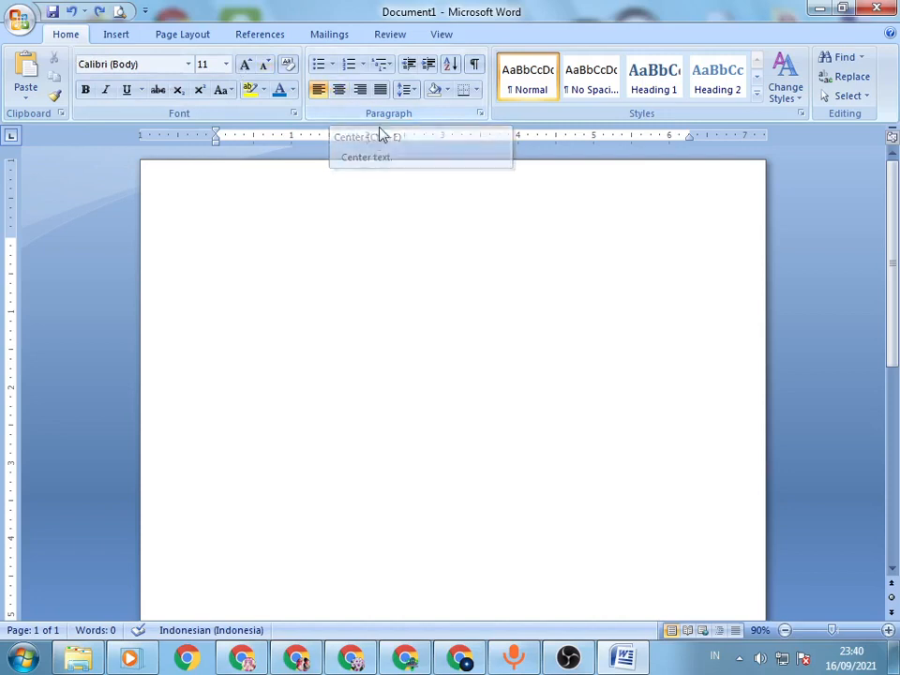
pyautogui.click(343, 95)
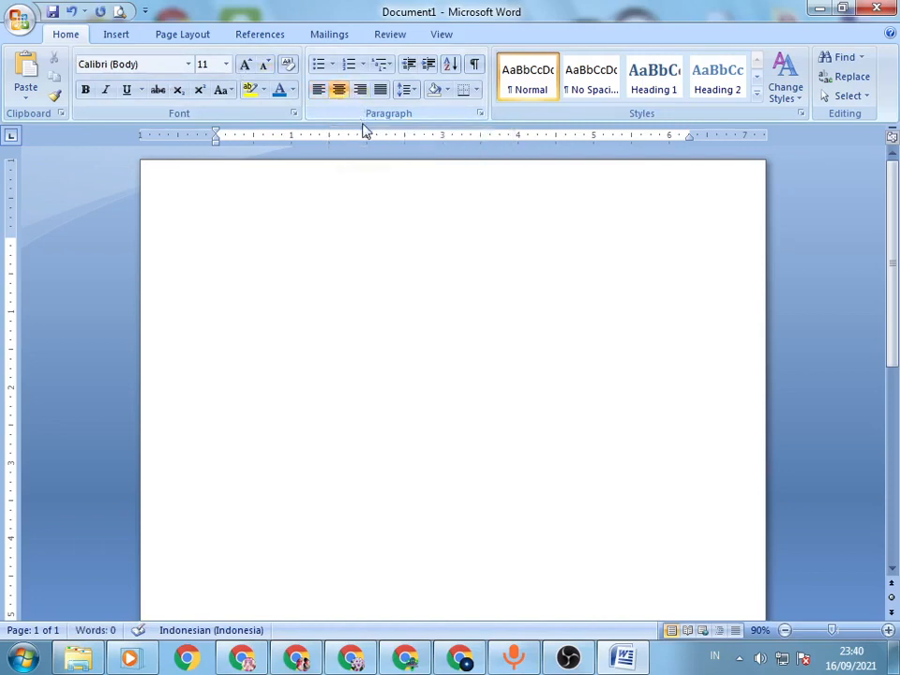
pyautogui.hotkey('ctrl', 'l')
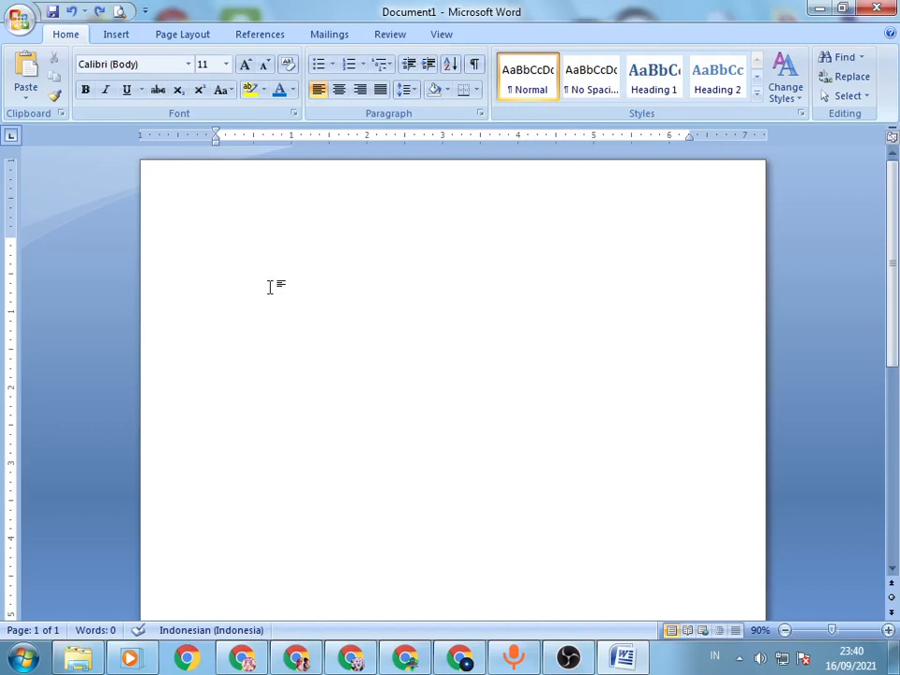
# Step: Center the first line and write a sample title: a person's first name followed by "berlibur ke rumah"
pyautogui.hotkey('ctrl', 'e')
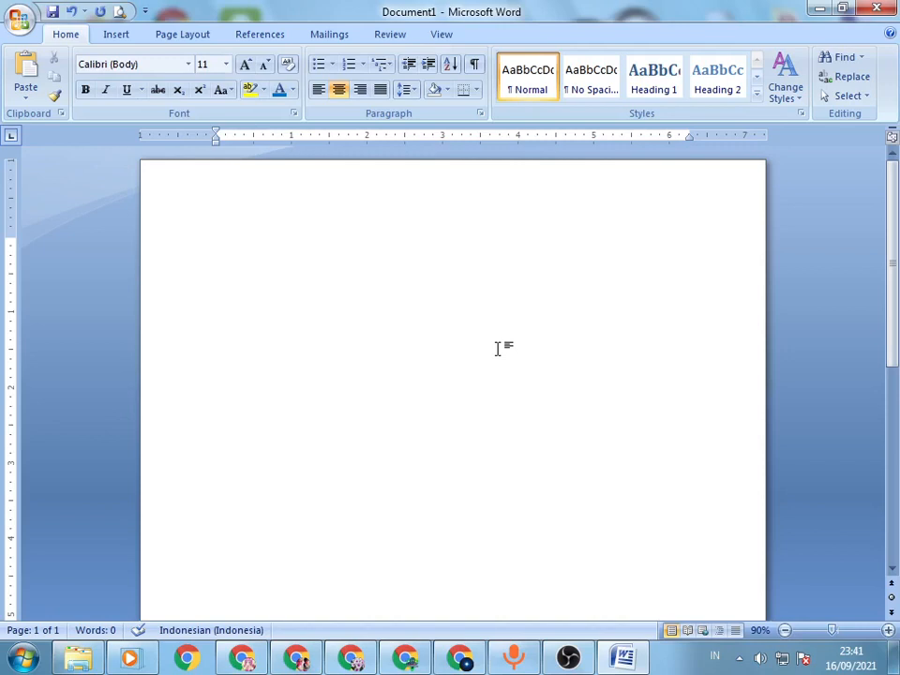
pyautogui.write('budi ber')
pyautogui.write('libur ke rum')
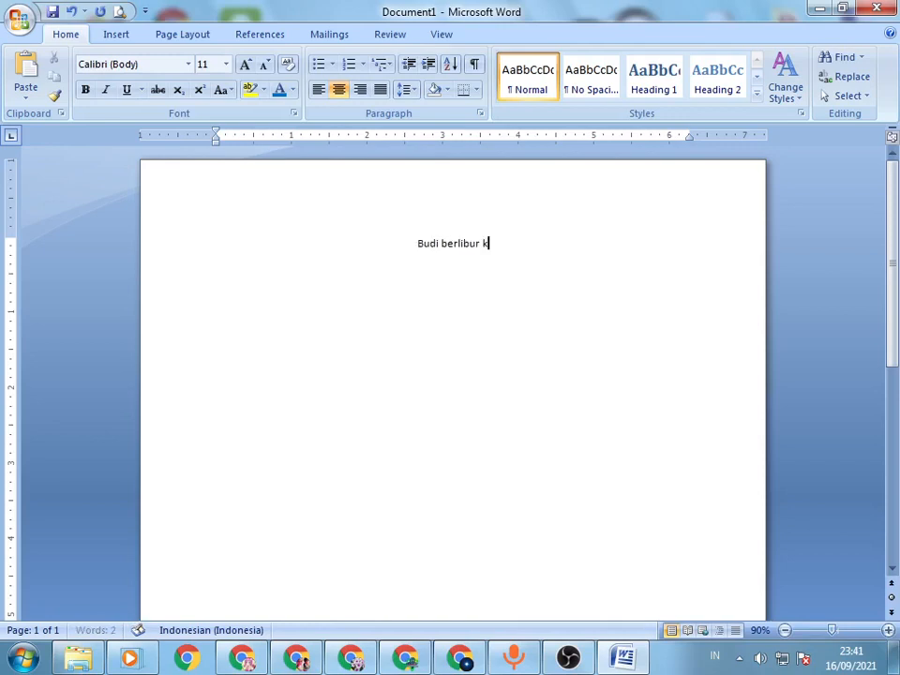
pyautogui.write('ah')
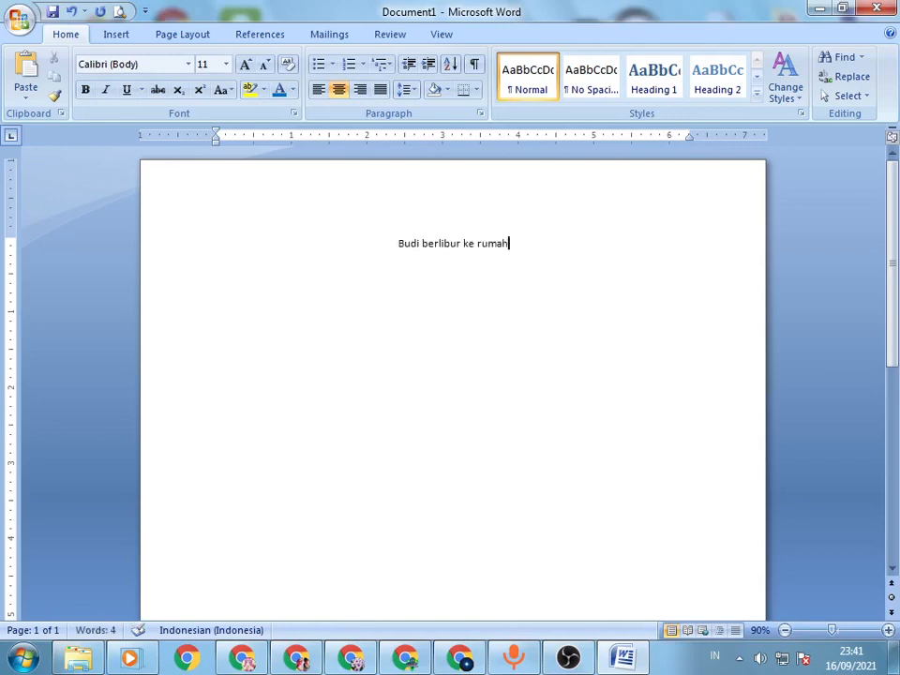
# Step: Replace the whole centered title with the text "Pergi kerumah nenek"
pyautogui.hotkey('shift', 'Left')
pyautogui.hotkey('shift', 'Left')
pyautogui.hotkey('shift', 'Left')
pyautogui.hotkey('shift', 'Left')
pyautogui.hotkey('shift', 'Left')
pyautogui.hotkey('shift', 'Left')
pyautogui.hotkey('shift', 'Left')
pyautogui.hotkey('shift', 'Left')
pyautogui.hotkey('shift', 'Left')
pyautogui.hotkey('shift', 'Left')
pyautogui.hotkey('shift', 'Left')
pyautogui.hotkey('shift', 'Left')
pyautogui.hotkey('shift', 'Left')
pyautogui.hotkey('shift', 'Left')
pyautogui.hotkey('shift', 'Left')
pyautogui.hotkey('shift', 'Left')
pyautogui.hotkey('shift', 'Left')
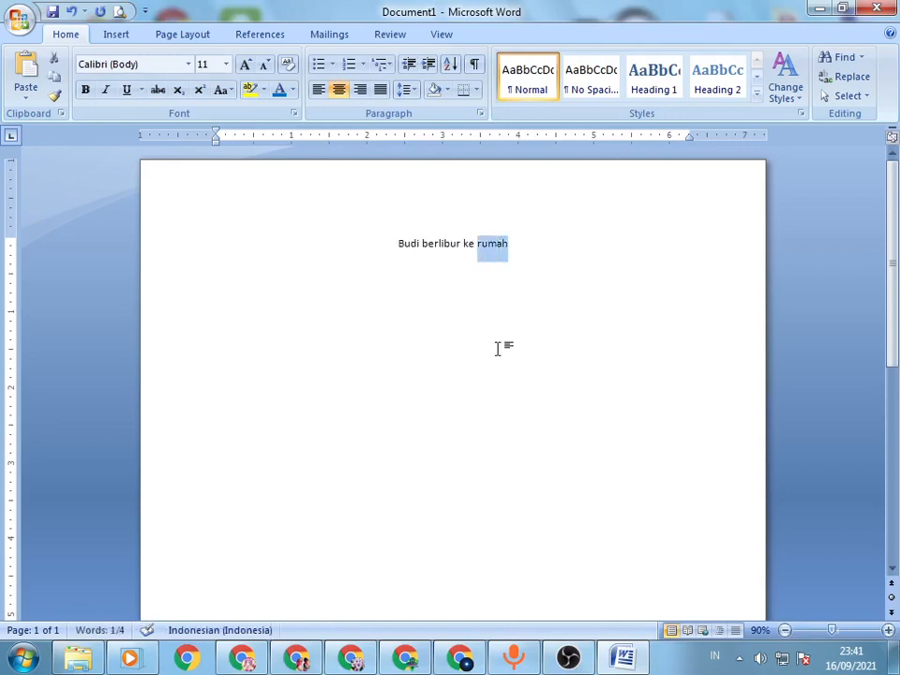
pyautogui.hotkey('ctrl', 'a')
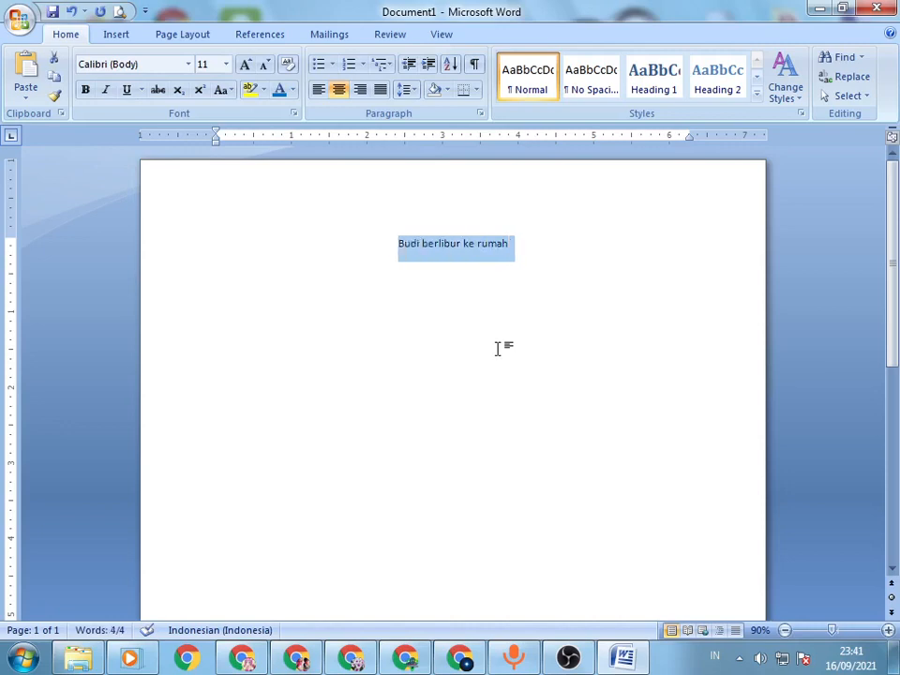
pyautogui.write('pergi keru')
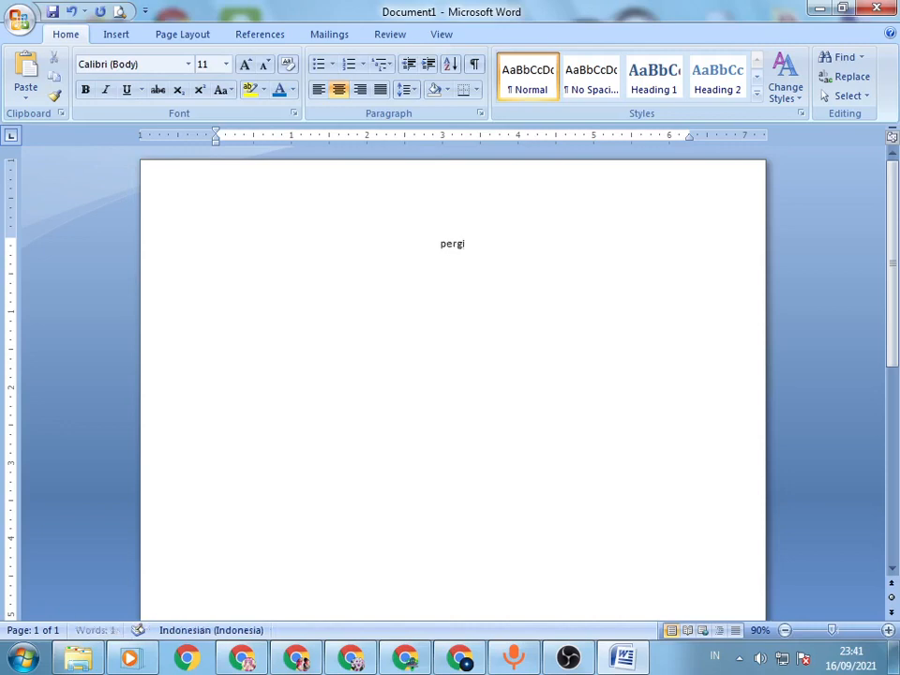
pyautogui.write('neneg')
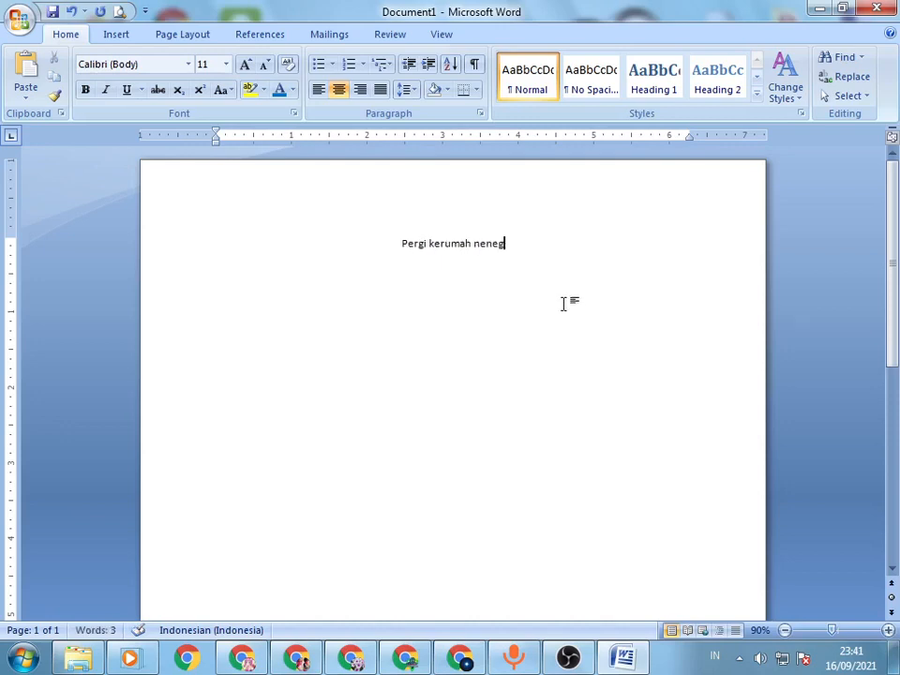
pyautogui.press('BackSpace')
pyautogui.write('k')
pyautogui.click(193, 36)
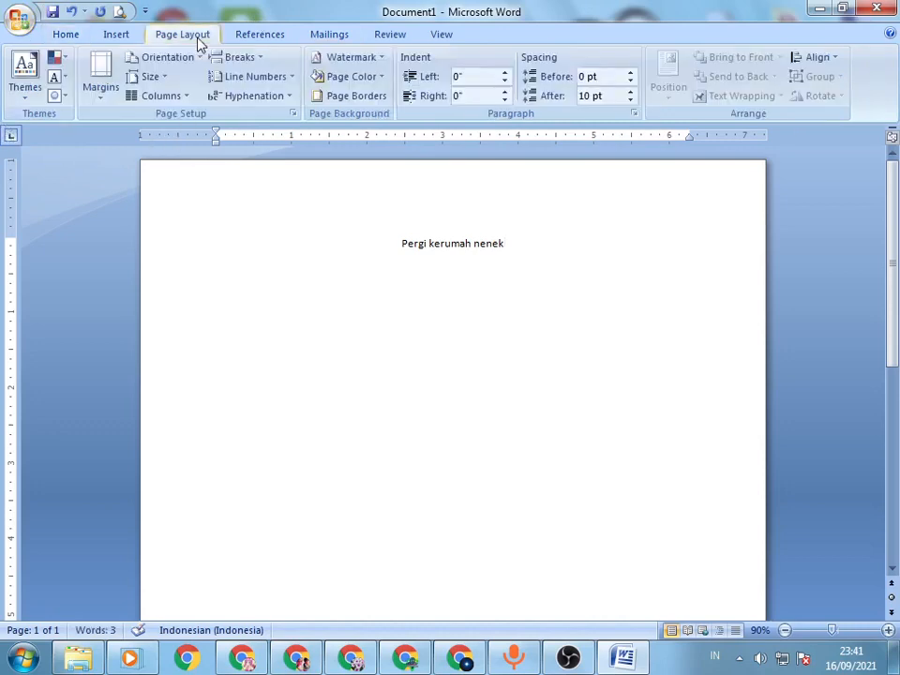
pyautogui.click(66, 35)
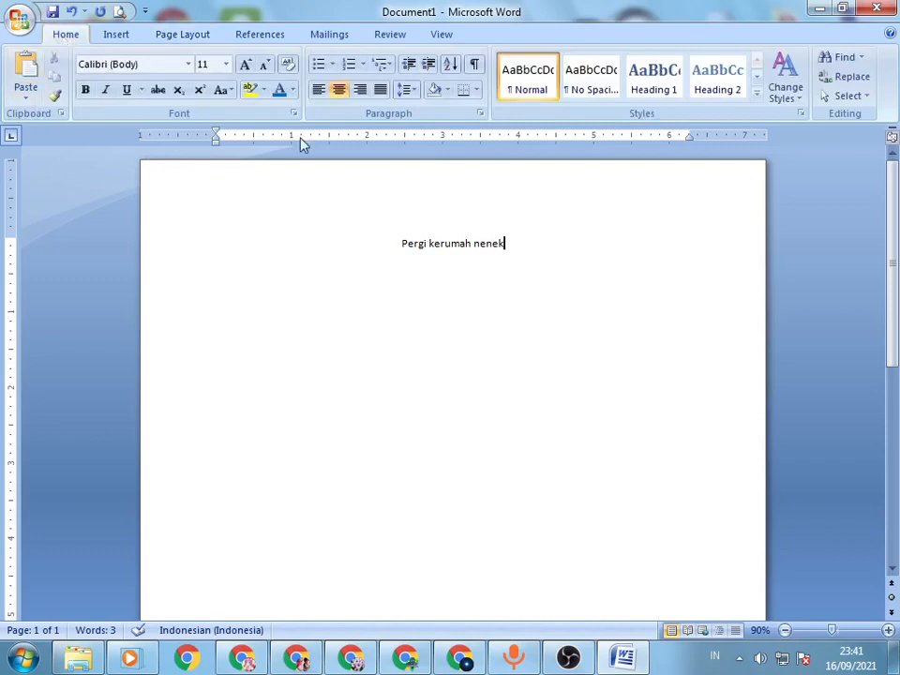
pyautogui.click(409, 244)
pyautogui.doubleClick(411, 242)
pyautogui.click(411, 243)
pyautogui.click(414, 250)
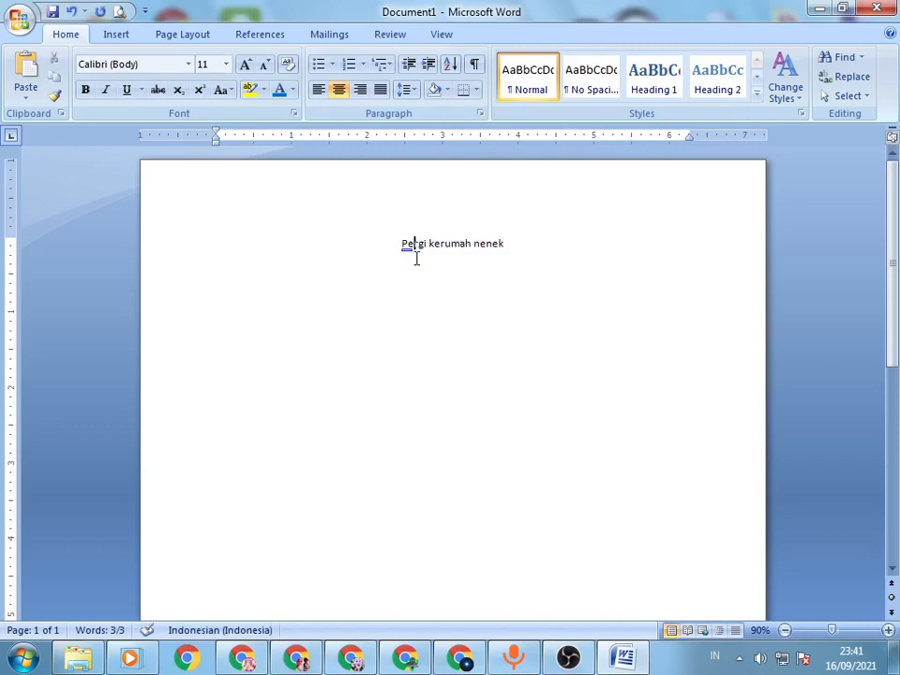
pyautogui.moveTo(418, 269)
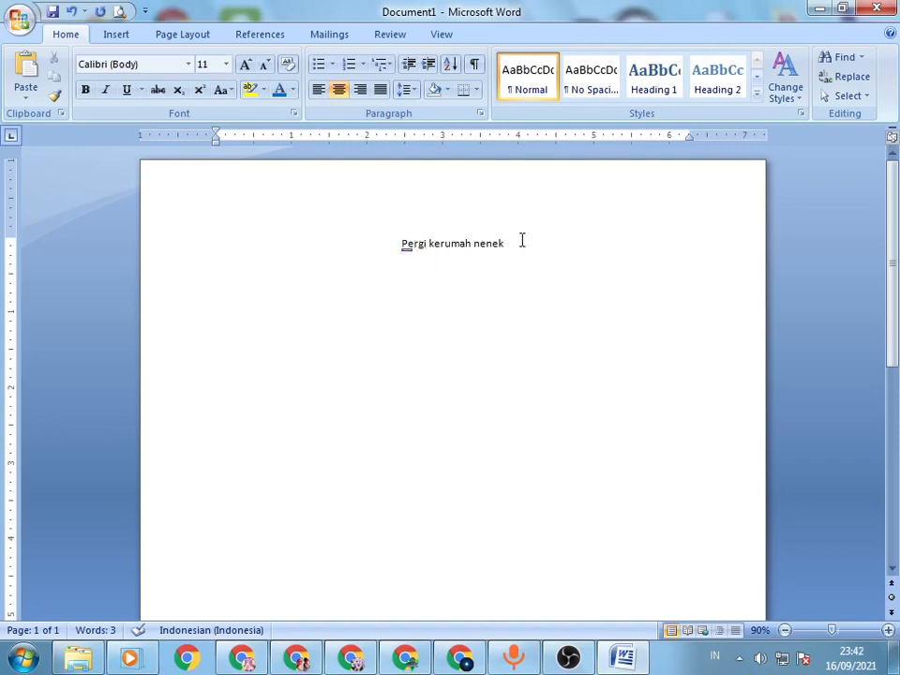
pyautogui.click(161, 251)
pyautogui.click(353, 266)
pyautogui.moveTo(402, 243); pyautogui.dragTo(515, 239)
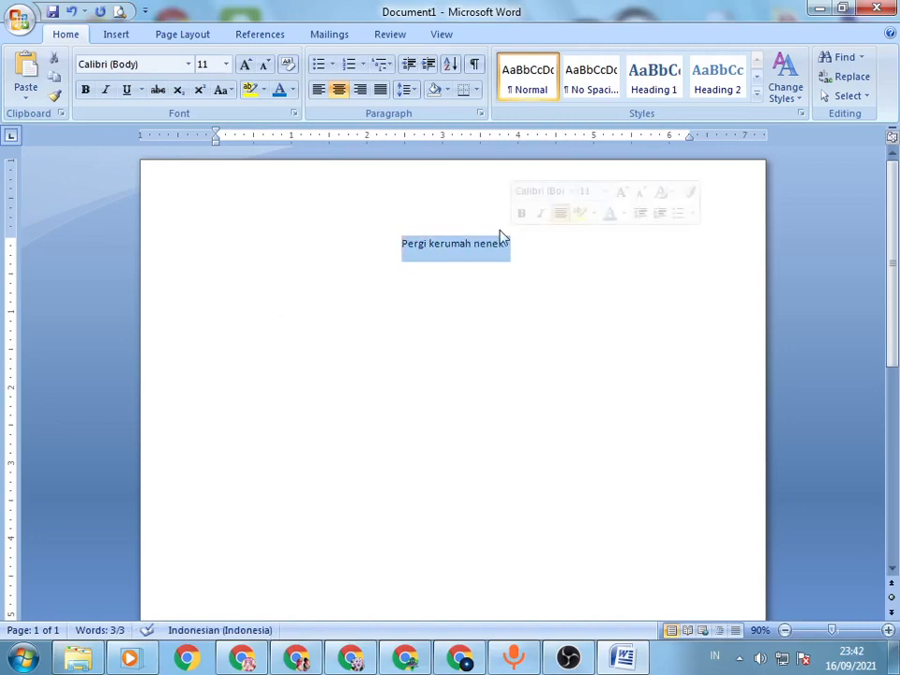
pyautogui.click(442, 301)
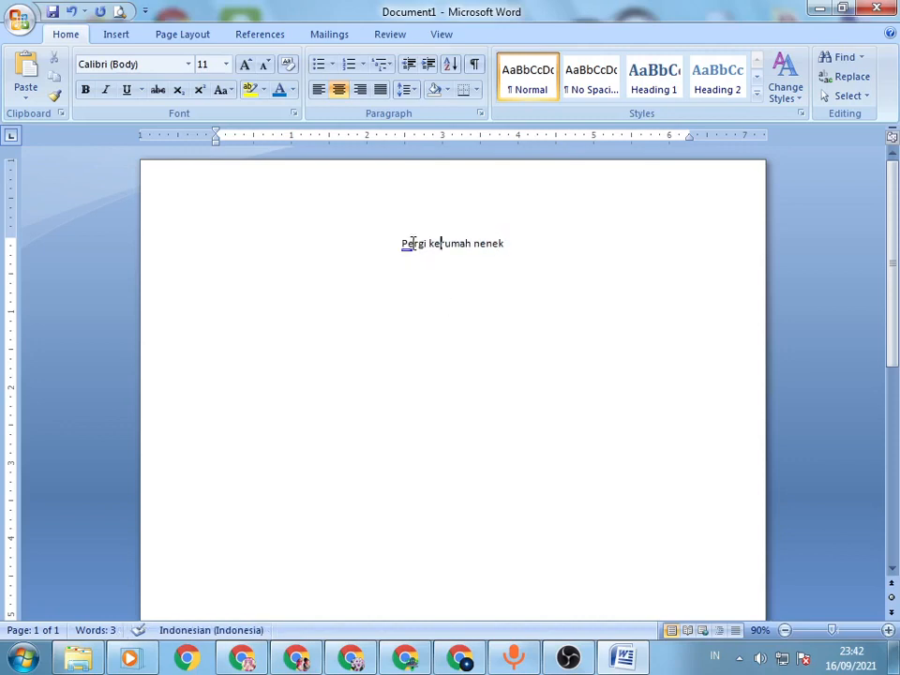
# Step: Convert the whole title "Pergi kerumah nenek" to uppercase letters
pyautogui.moveTo(406, 245); pyautogui.dragTo(487, 245)
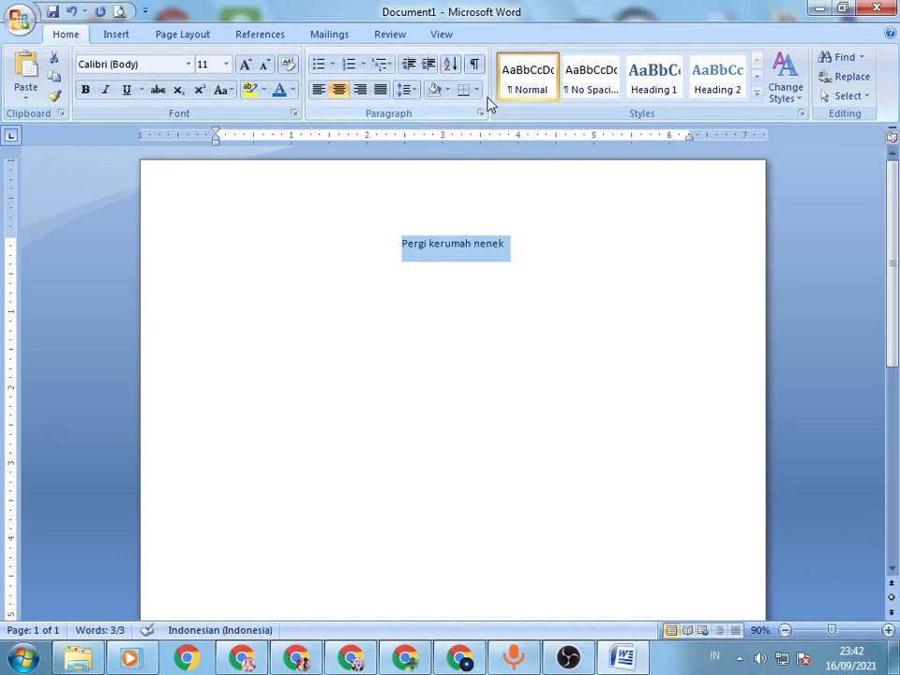
pyautogui.hotkey('shift', 'F3')
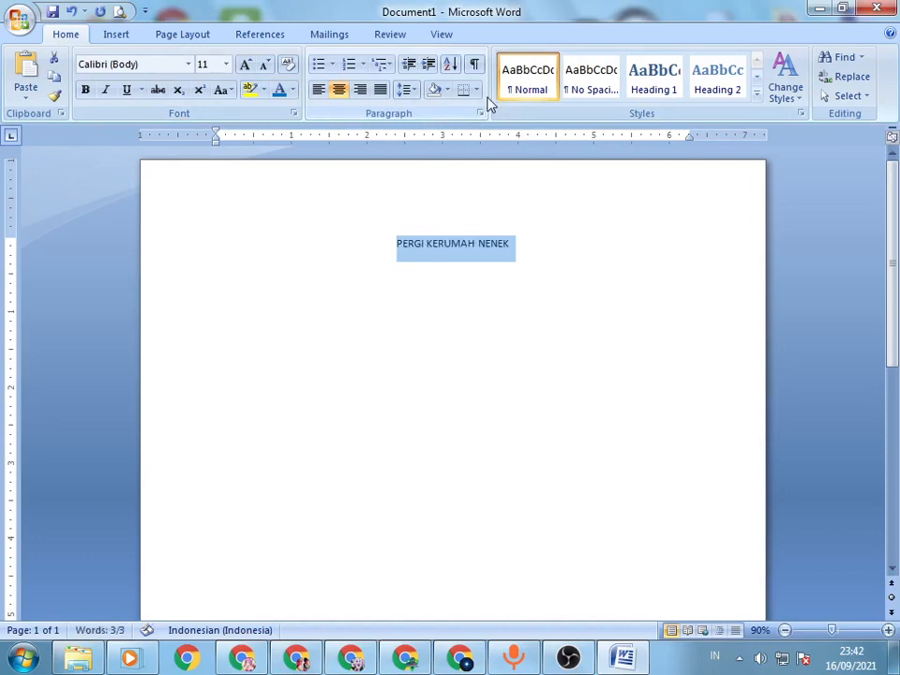
pyautogui.hotkey('shift', 'F3')
pyautogui.hotkey('shift', 'F3')
pyautogui.hotkey('shift', 'F3')
pyautogui.hotkey('shift', 'F3')
pyautogui.hotkey('shift', 'F3')
pyautogui.hotkey('shift', 'F3')
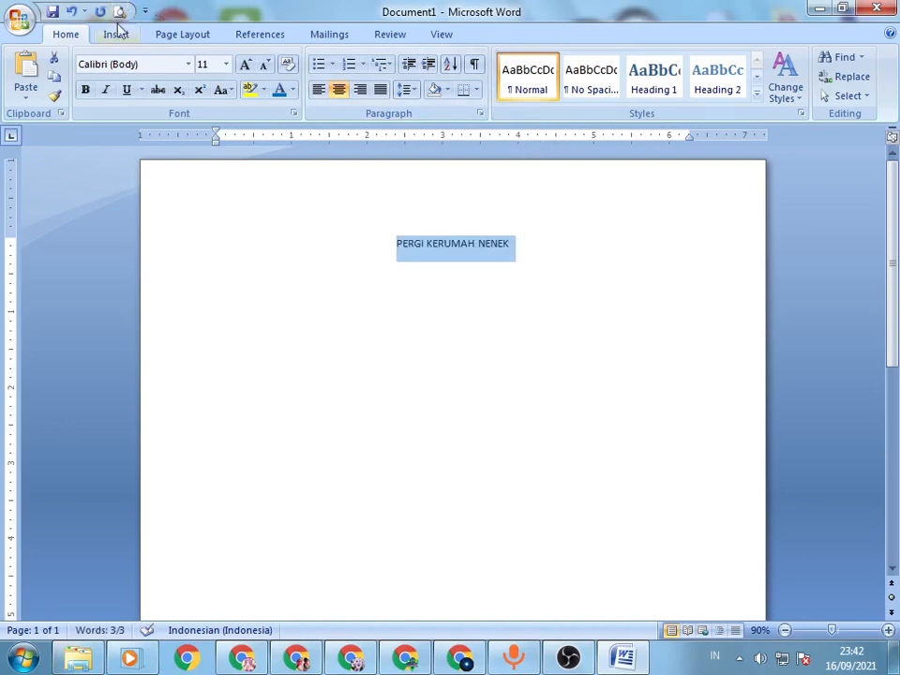
# Step: Format the selected title as bold Times New Roman at size 14 in the Font dialog
pyautogui.click(85, 90)
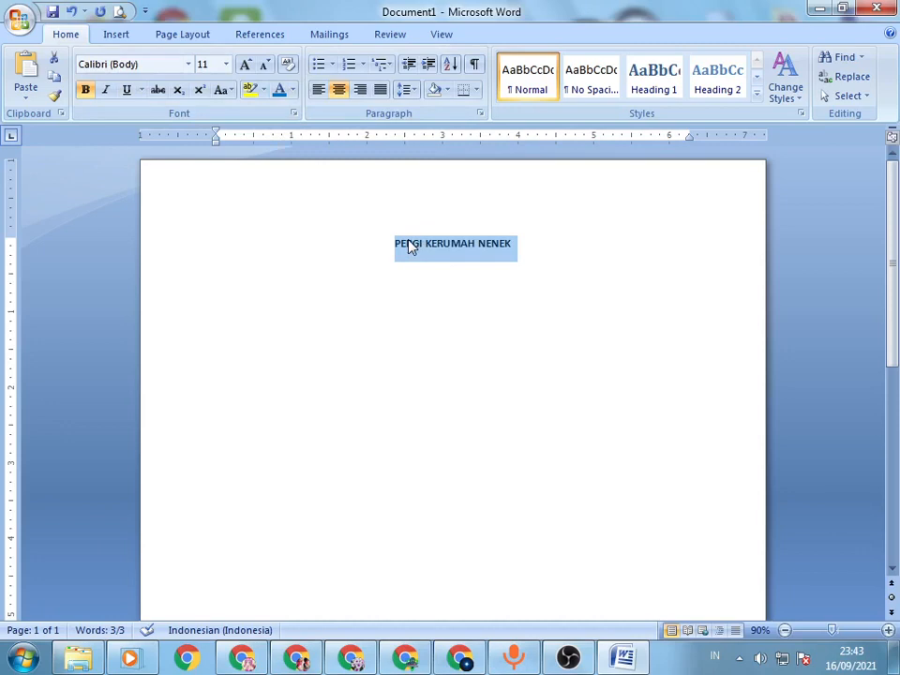
pyautogui.hotkey('ctrl', 'd')
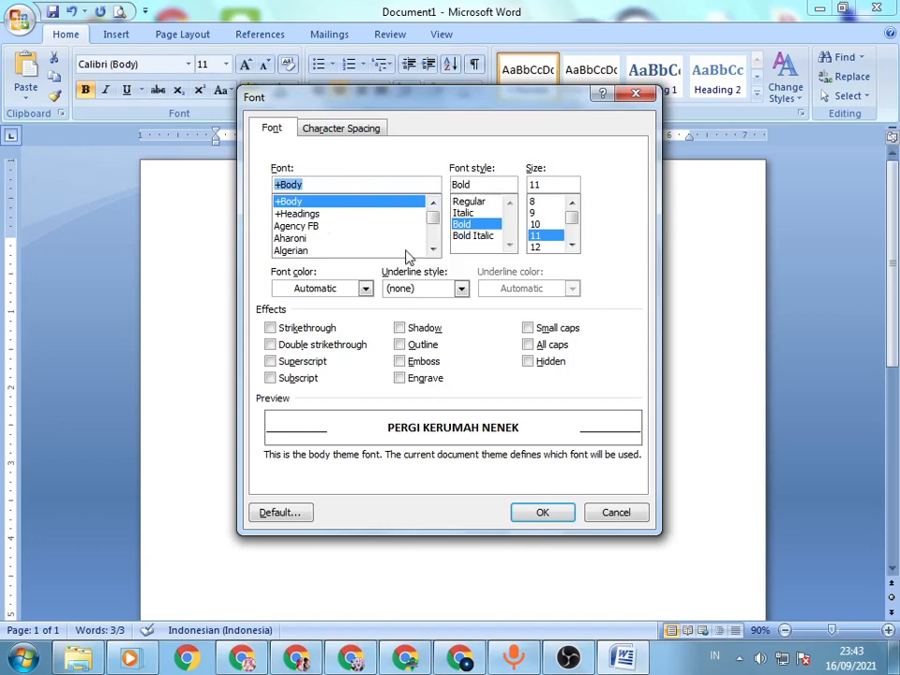
pyautogui.click(432, 249)
pyautogui.click(432, 250)
pyautogui.click(433, 249)
pyautogui.click(432, 250)
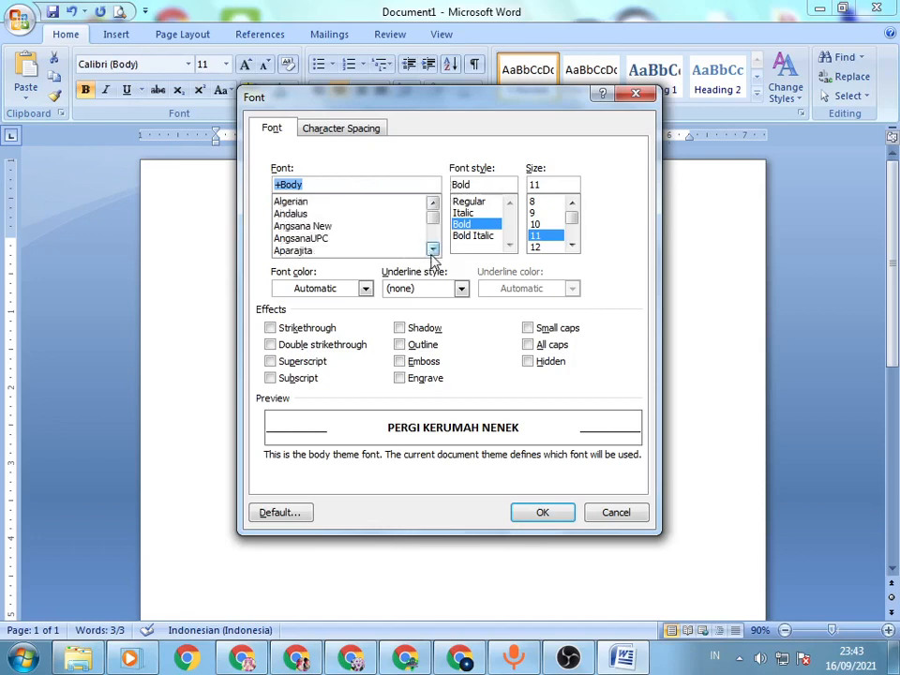
pyautogui.write('times')
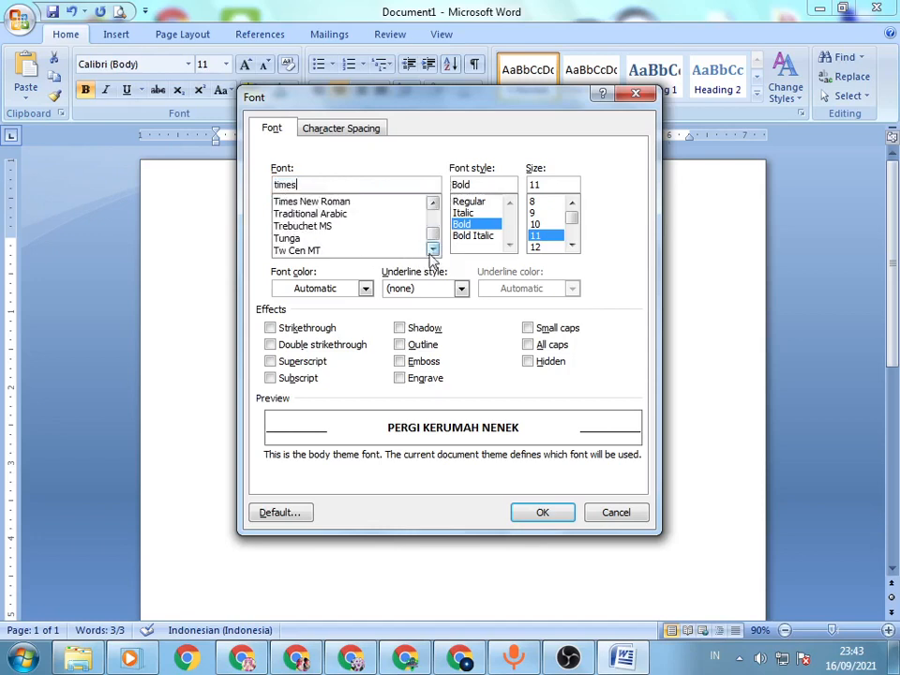
pyautogui.click(342, 203)
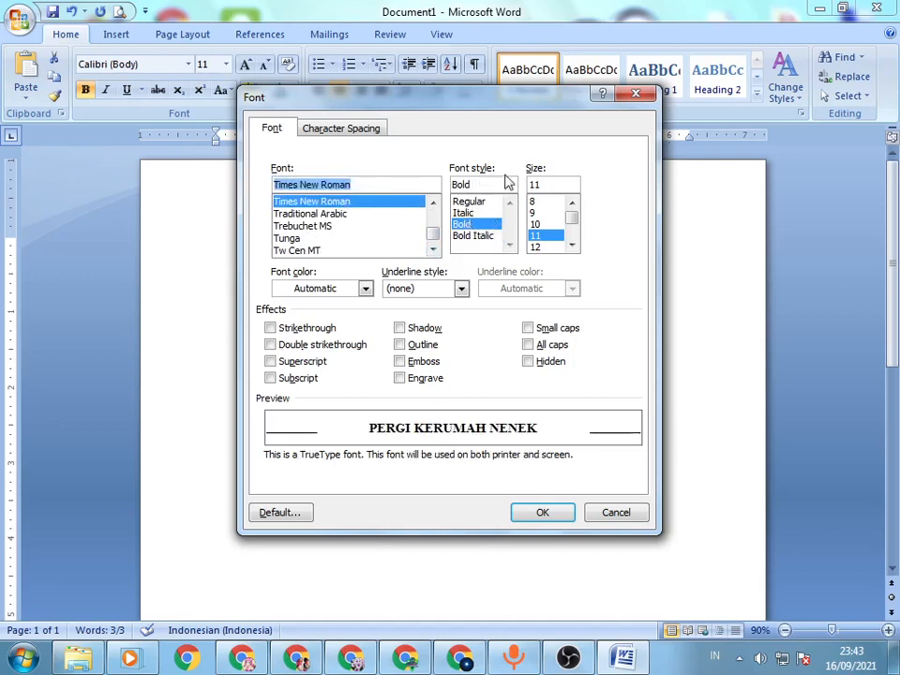
pyautogui.click(477, 225)
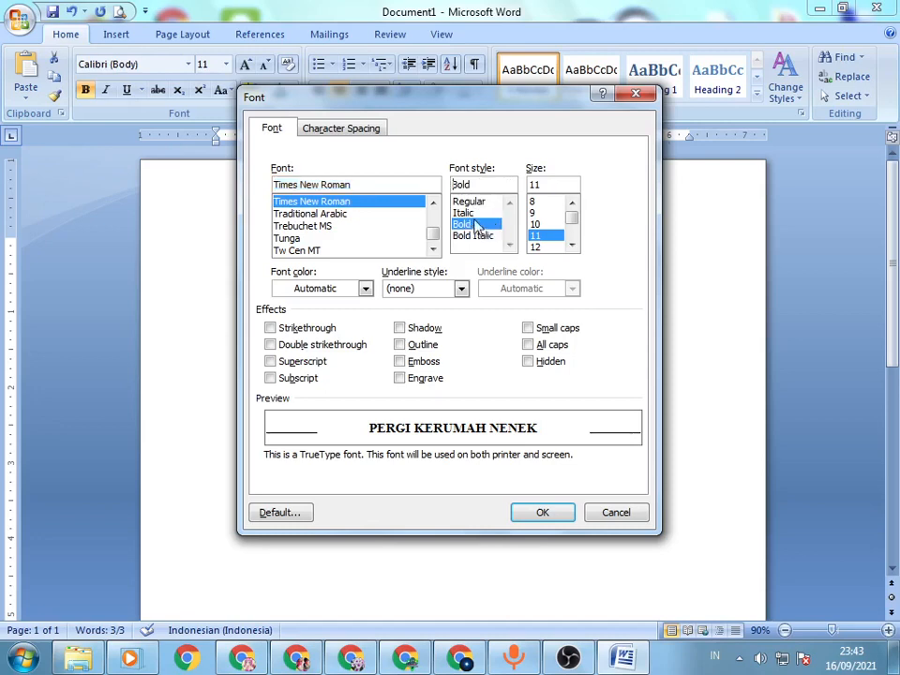
pyautogui.click(572, 245)
pyautogui.click(573, 245)
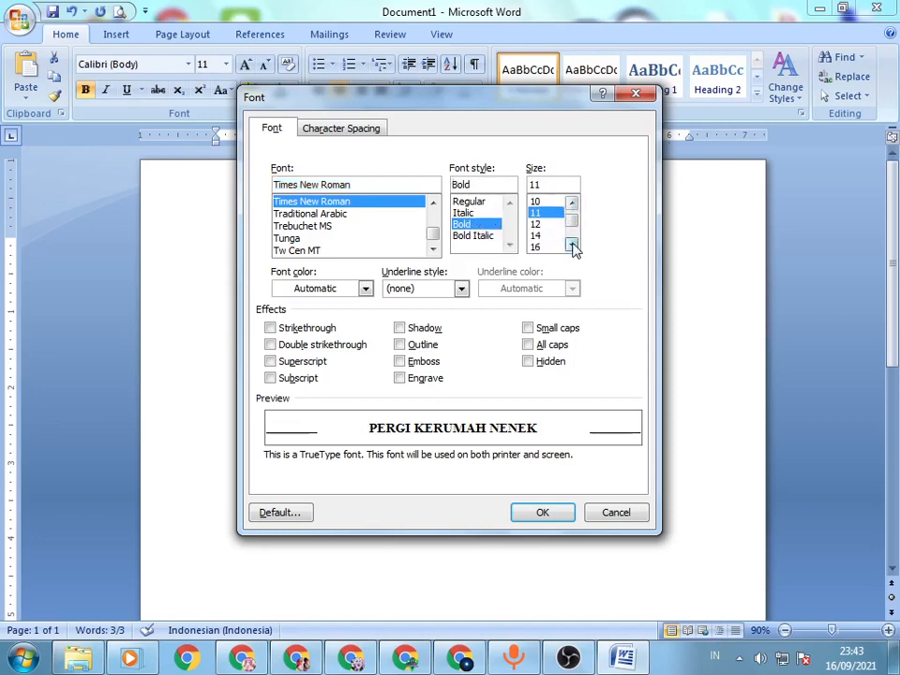
pyautogui.click(542, 236)
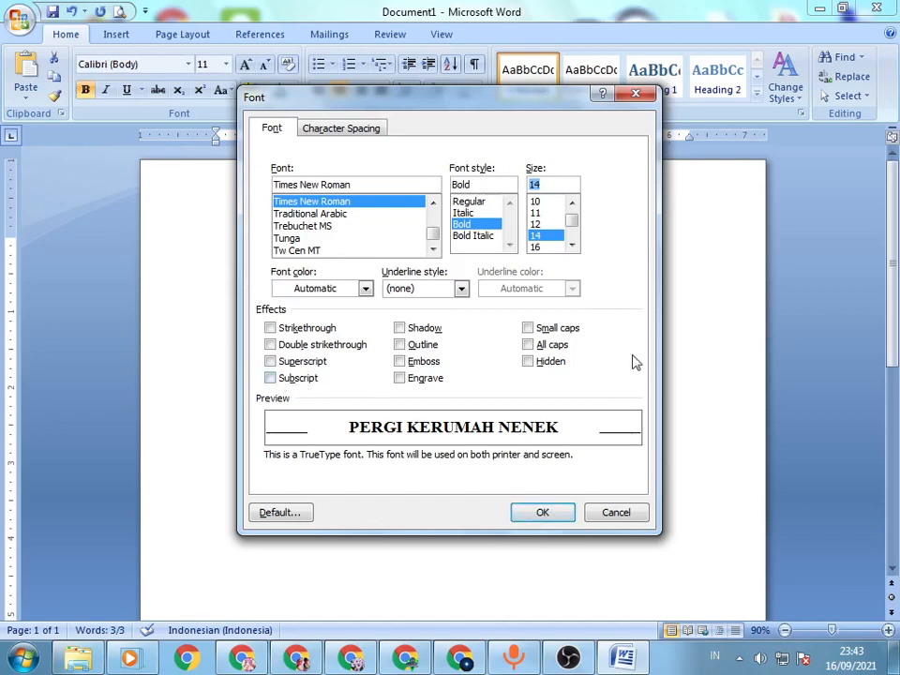
# Step: Try the strikethrough, double strikethrough, superscript and subscript effects on the title, clear them all, and confirm the font settings
pyautogui.click(303, 330)
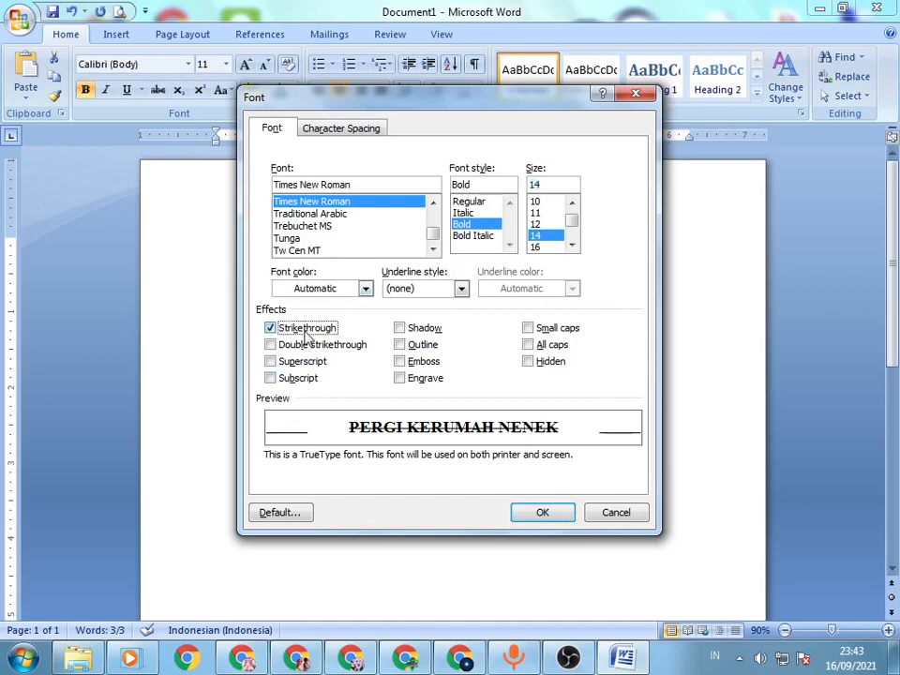
pyautogui.click(308, 348)
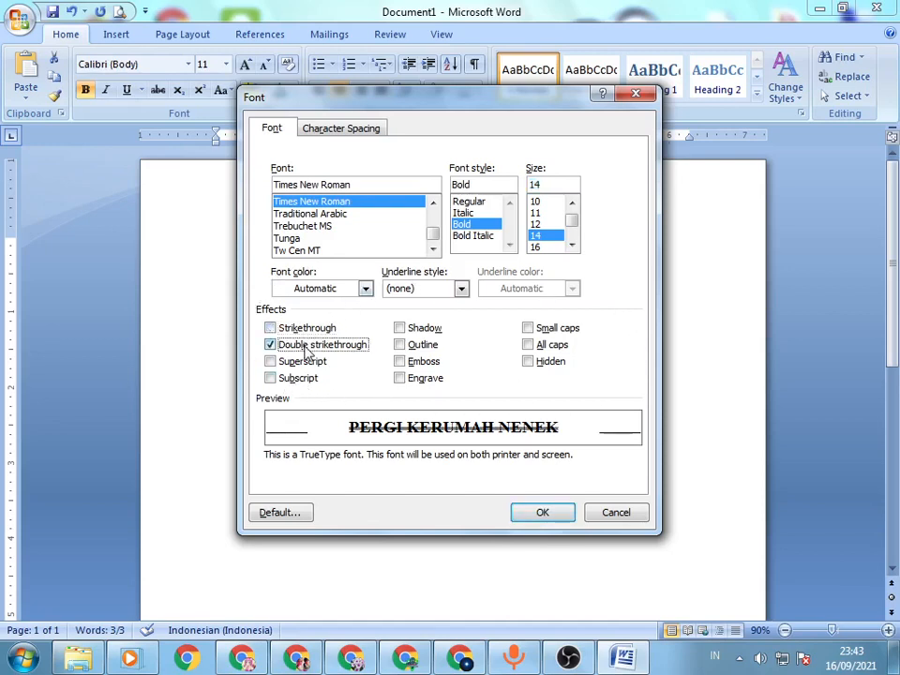
pyautogui.click(301, 363)
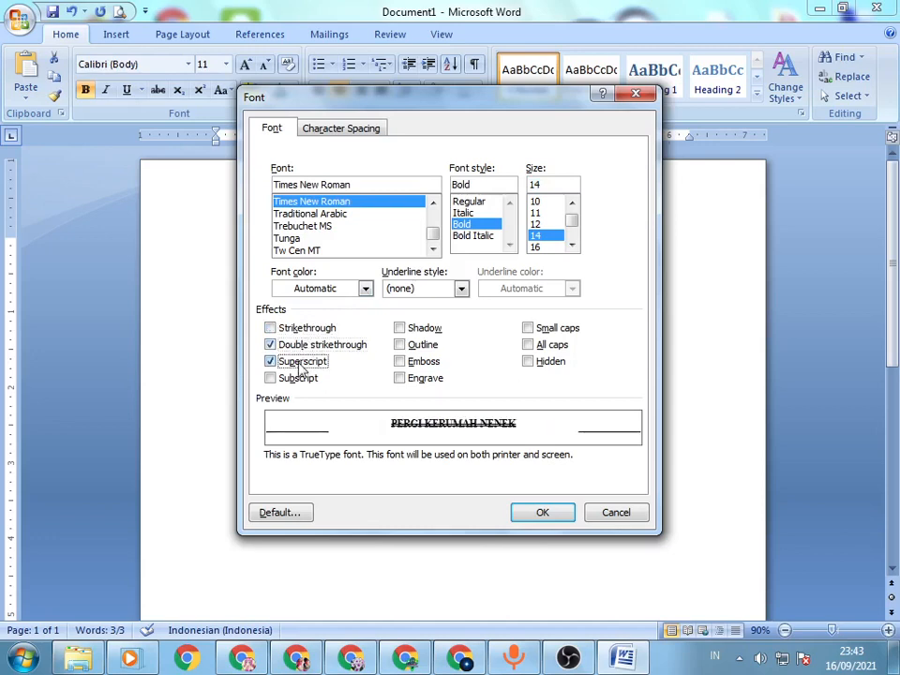
pyautogui.click(298, 379)
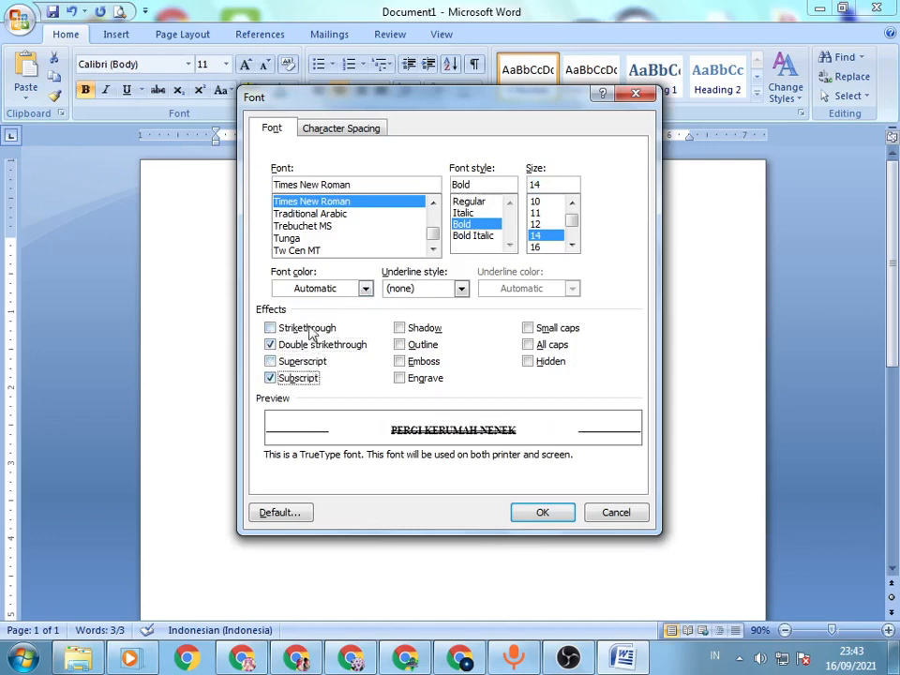
pyautogui.click(310, 330)
pyautogui.click(310, 331)
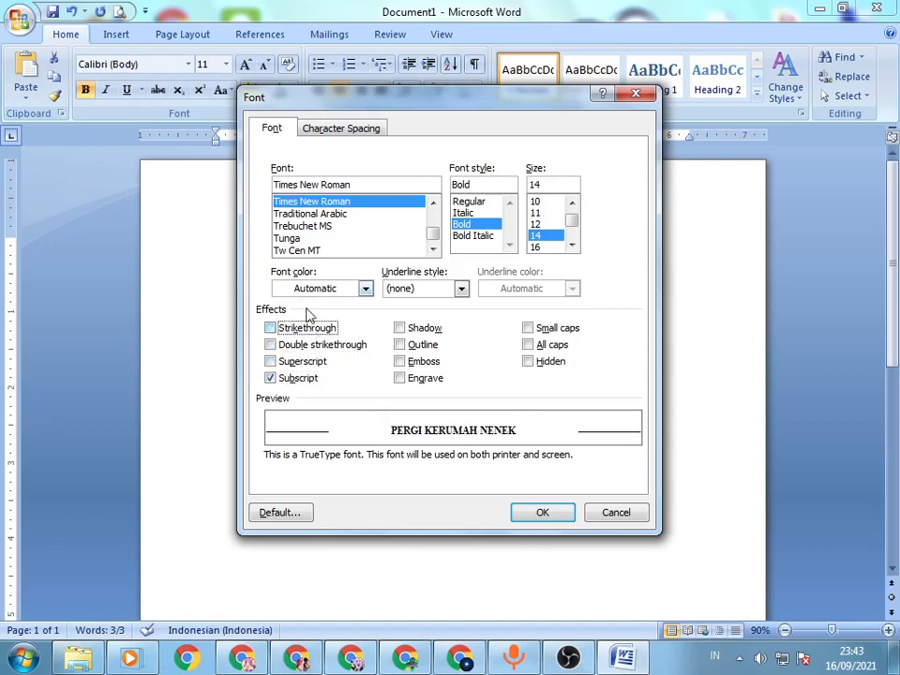
pyautogui.click(270, 379)
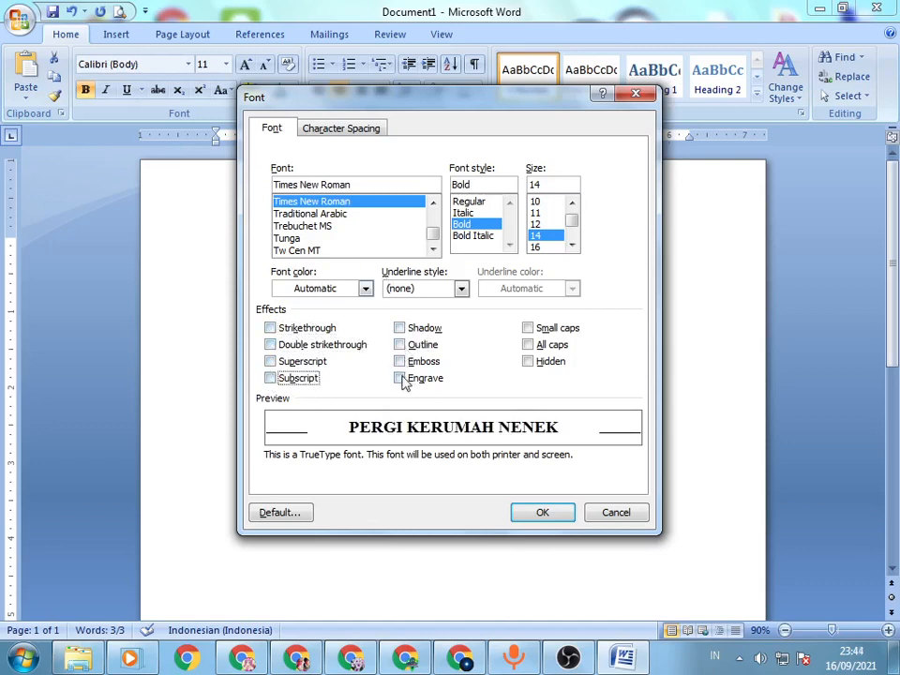
pyautogui.click(540, 511)
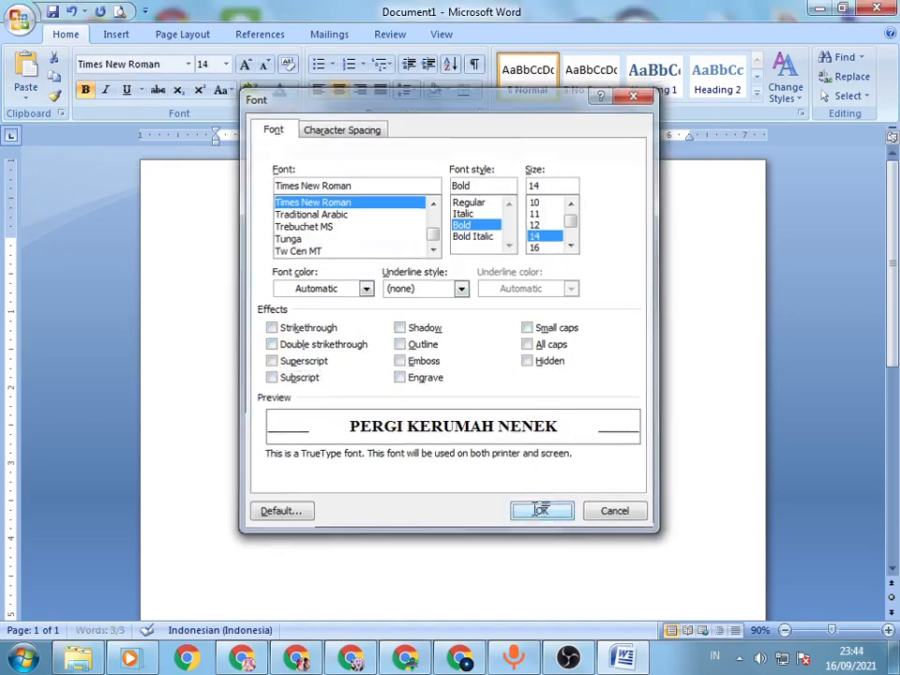
# Step: Add a sample line reading "asdasdasdasdasdasd" below the title, leaving one empty paragraph between them
pyautogui.click(585, 299)
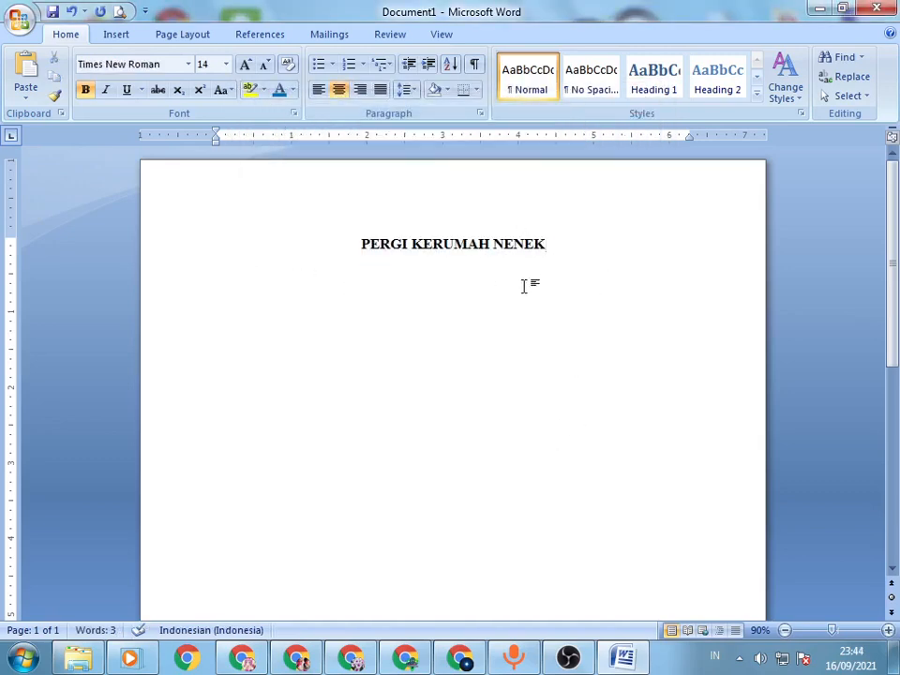
pyautogui.press('Return')
pyautogui.press('Return')
pyautogui.write('asdasdasdasdasdasd')
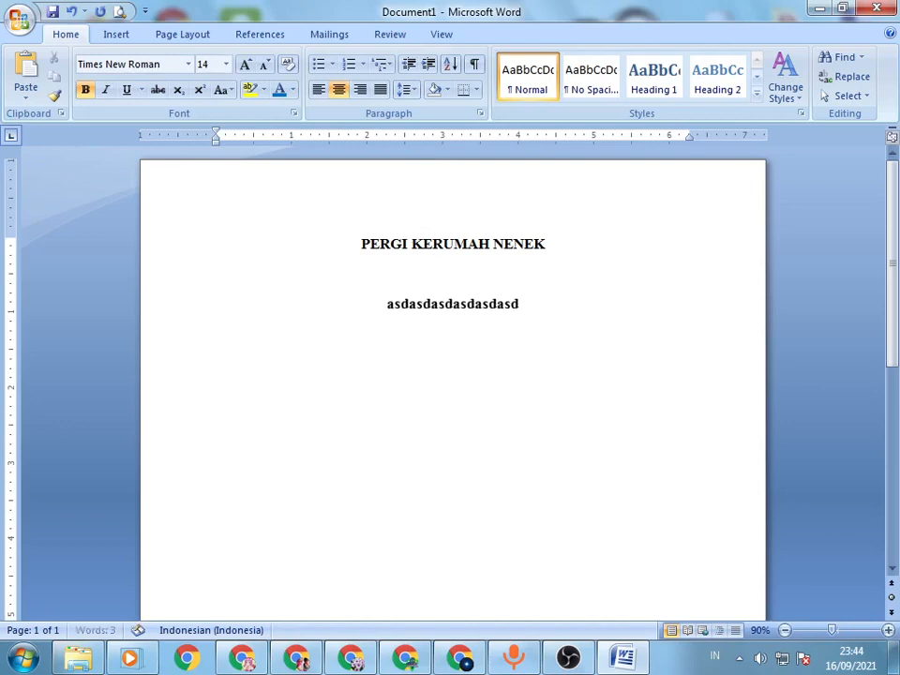
# Step: Apply the No Spacing style to the title and sample line, and switch both back to the Normal style
pyautogui.moveTo(313, 250); pyautogui.dragTo(497, 309)
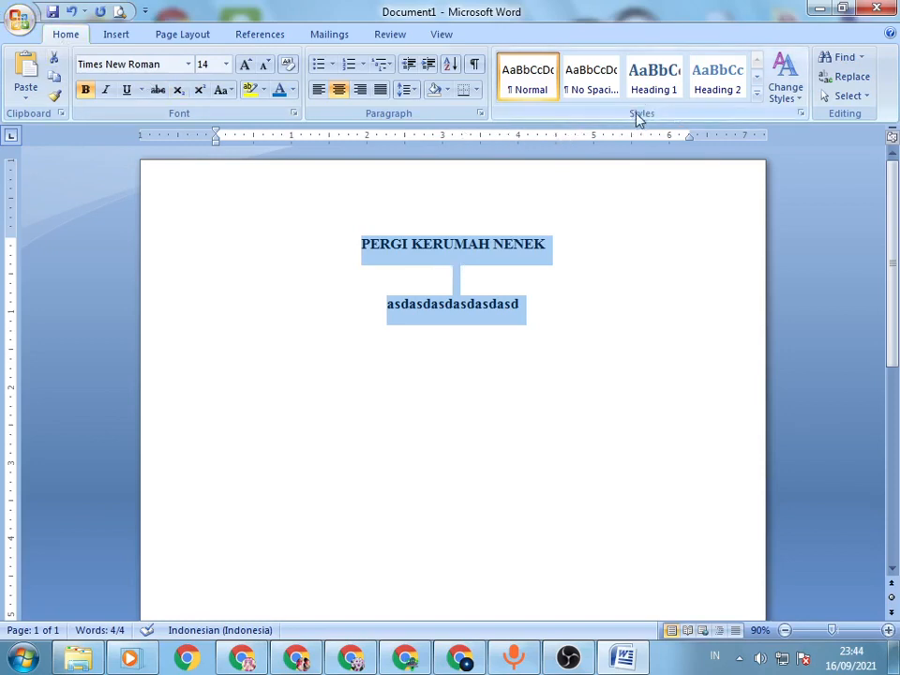
pyautogui.click(583, 85)
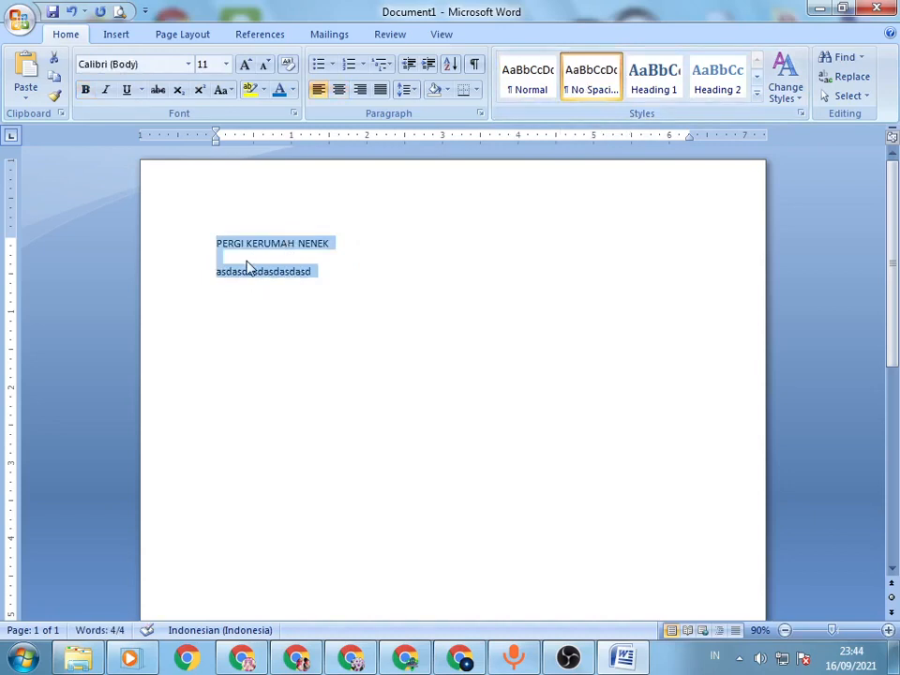
pyautogui.click(537, 83)
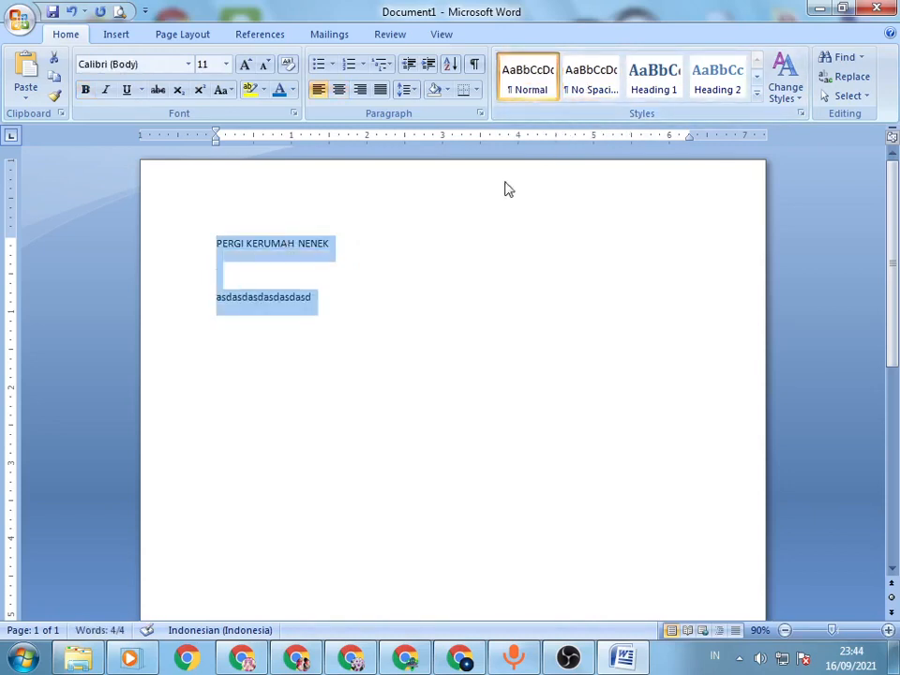
# Step: View the paragraph settings of the selected lines at the spacing-before value, and close them without changes
pyautogui.press('alt')
pyautogui.press('o')
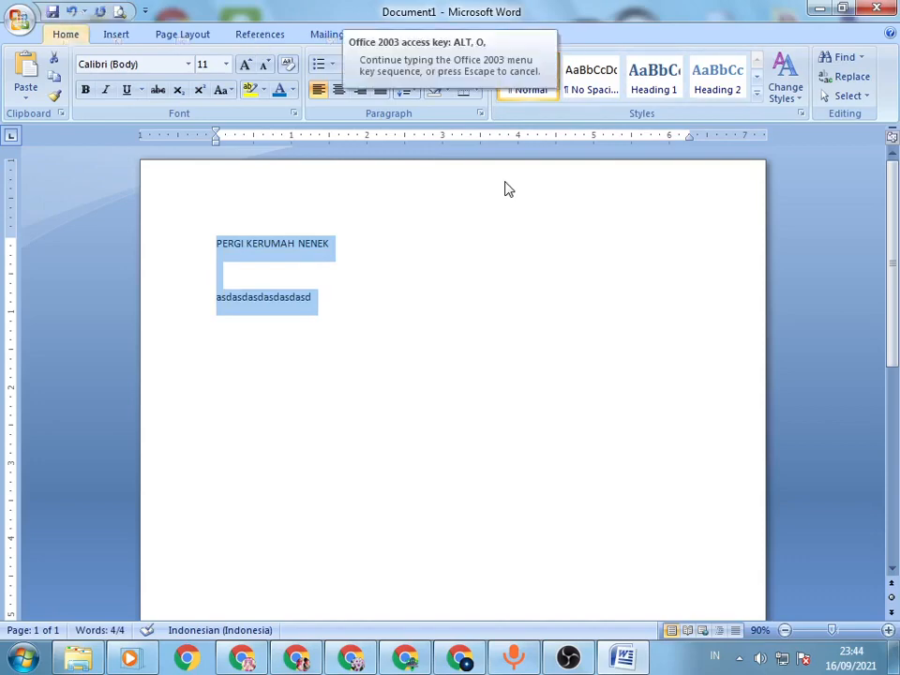
pyautogui.press('p')
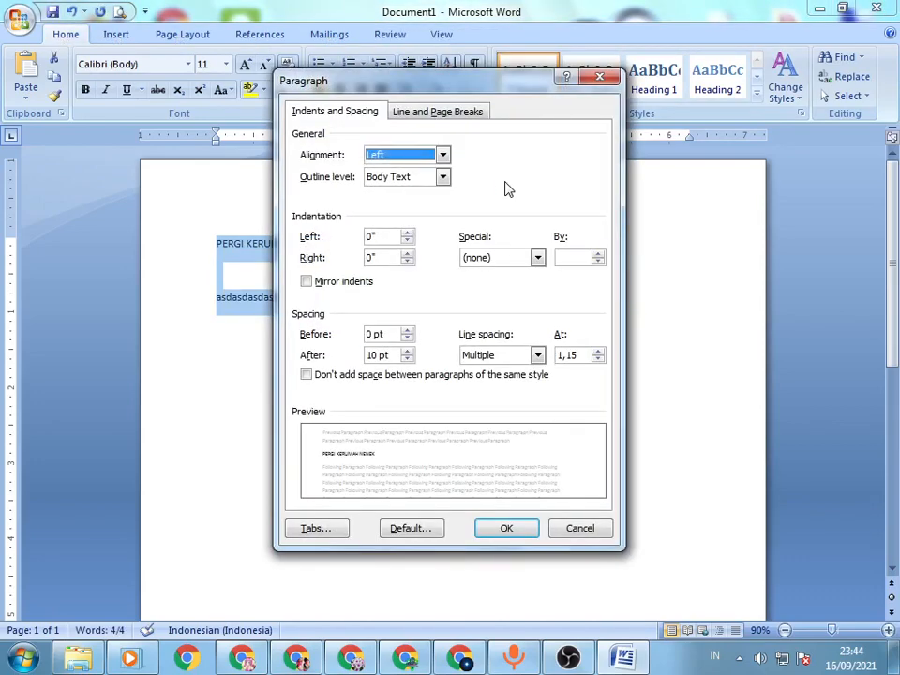
pyautogui.hotkey('alt', 'b')
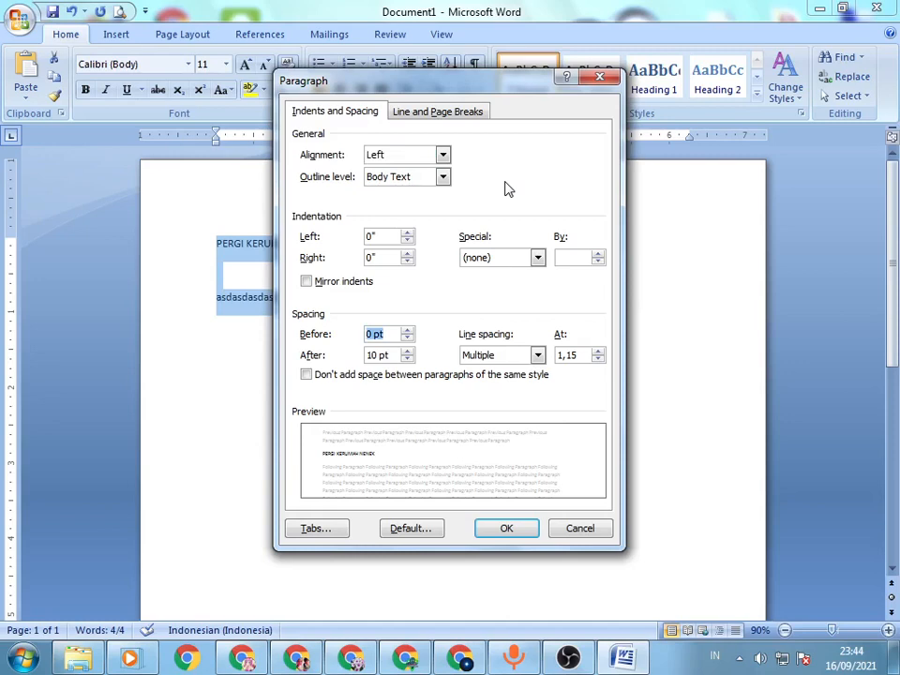
pyautogui.click(583, 533)
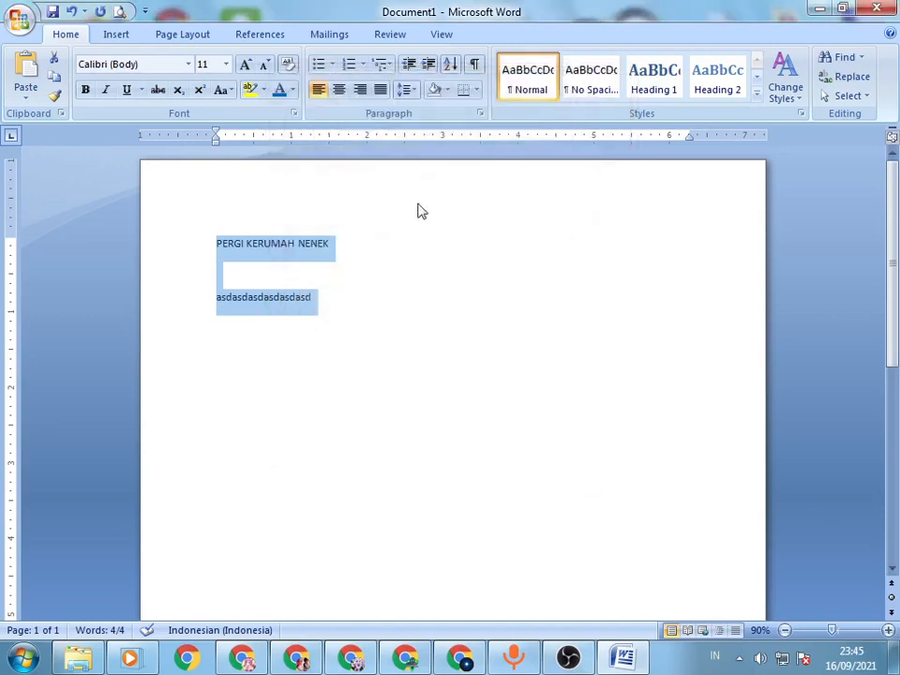
# Step: Write the note "Ctrl+o+p+b" at font size 20 below the sample line, leaving one empty paragraph between them
pyautogui.click(364, 305)
pyautogui.hotkey('shift', 'F3')
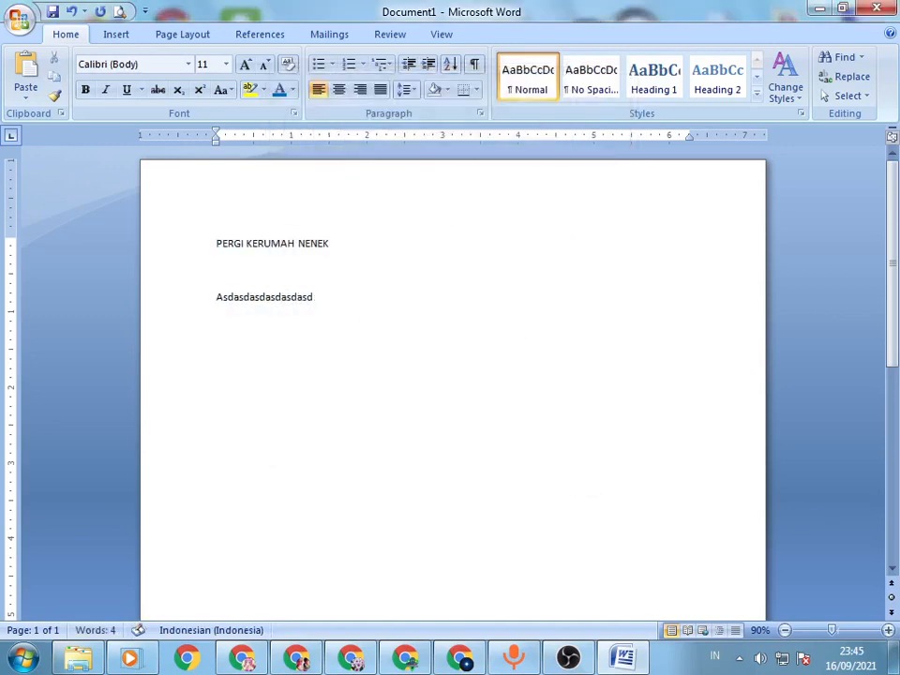
pyautogui.hotkey('ctrl', 'shift', '.')
pyautogui.hotkey('ctrl', 'shift', '.')
pyautogui.hotkey('ctrl', 'shift', '.')
pyautogui.hotkey('ctrl', 'shift', '.')
pyautogui.hotkey('ctrl', 'shift', '.')
pyautogui.press('Return')
pyautogui.press('Return')
pyautogui.write('ctrl+')
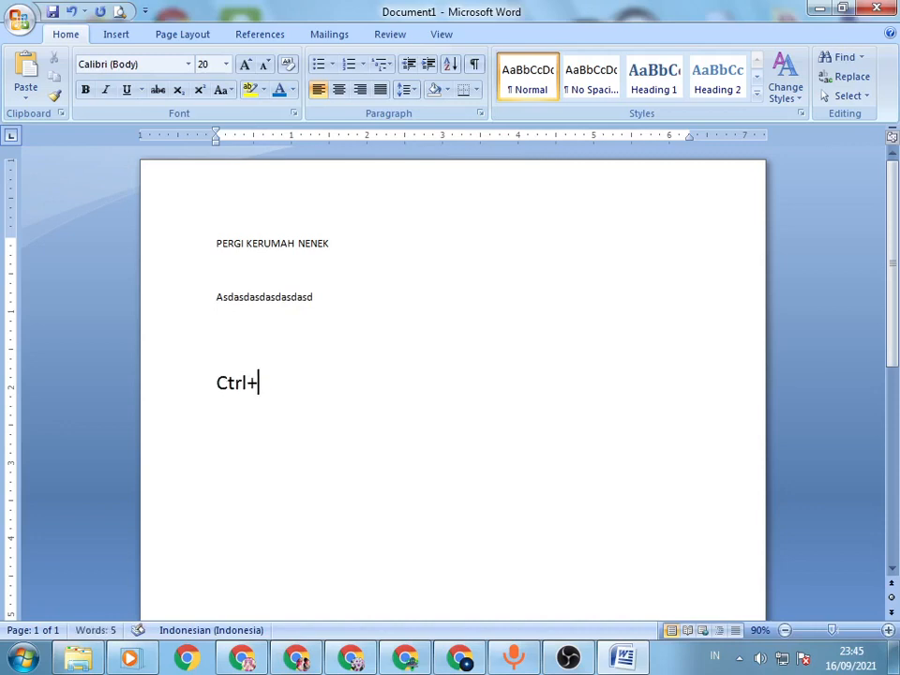
pyautogui.write('o+p+')
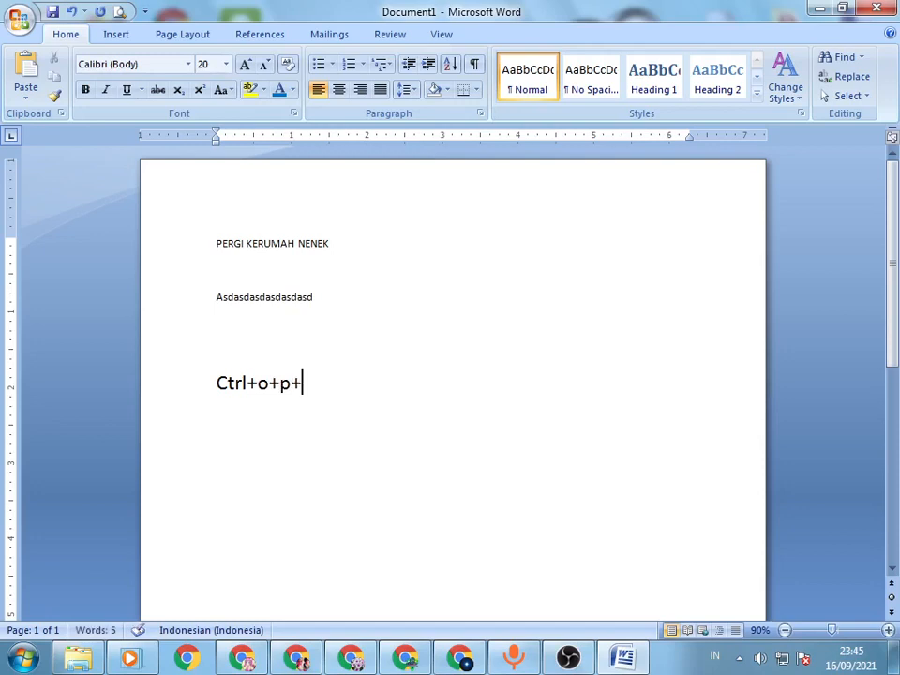
pyautogui.write('b')
# Step: Convert the large shortcut note to uppercase, and delete it from the document
pyautogui.hotkey('shift', 'Home')
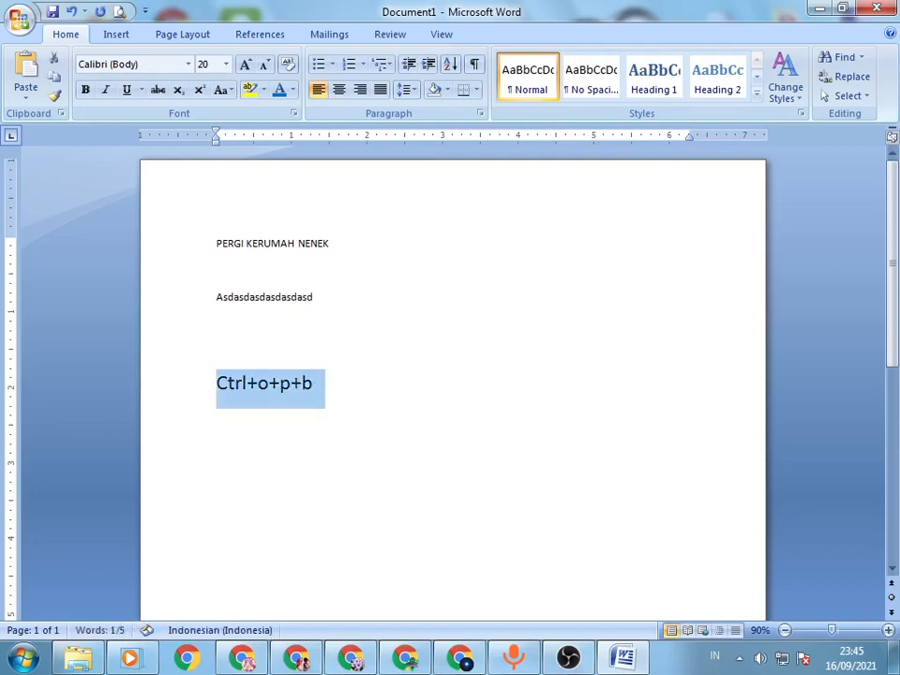
pyautogui.hotkey('shift', 'F3')
pyautogui.scroll(5, 401, 299)
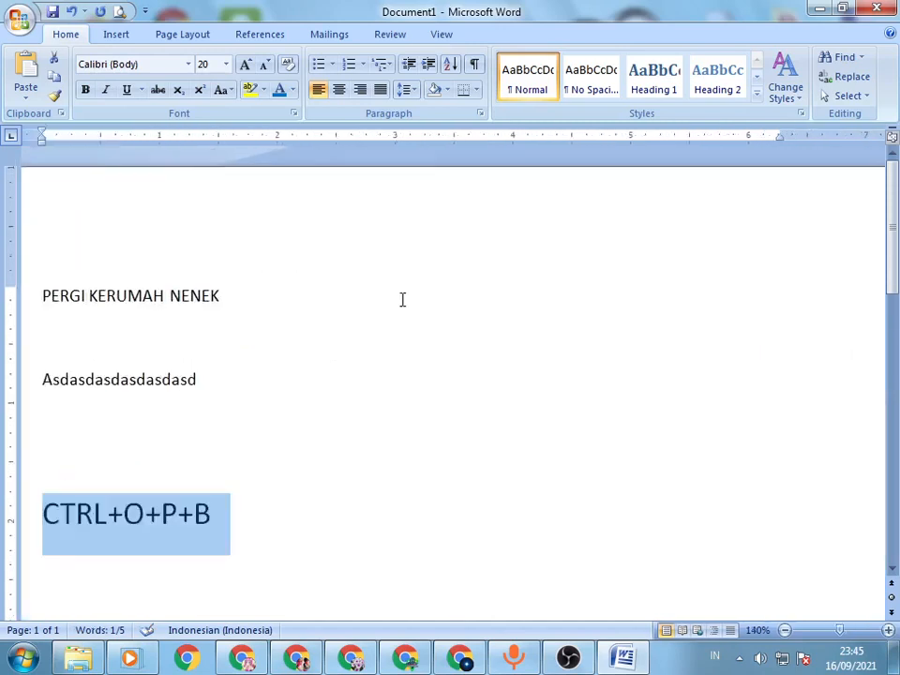
pyautogui.scroll(-2, 402, 299)
pyautogui.scroll(-4, 418, 355)
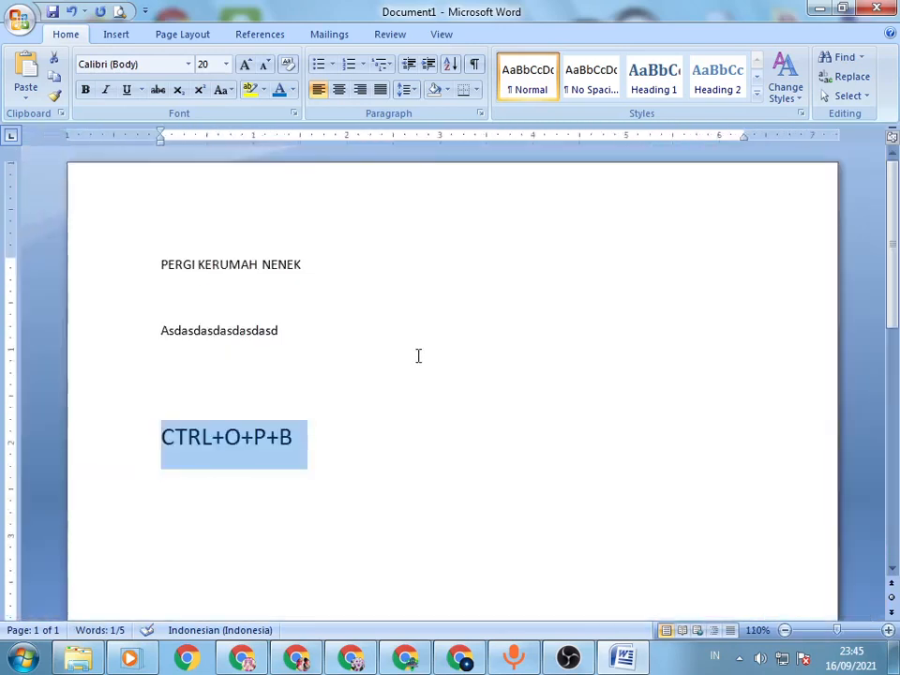
pyautogui.press('BackSpace')
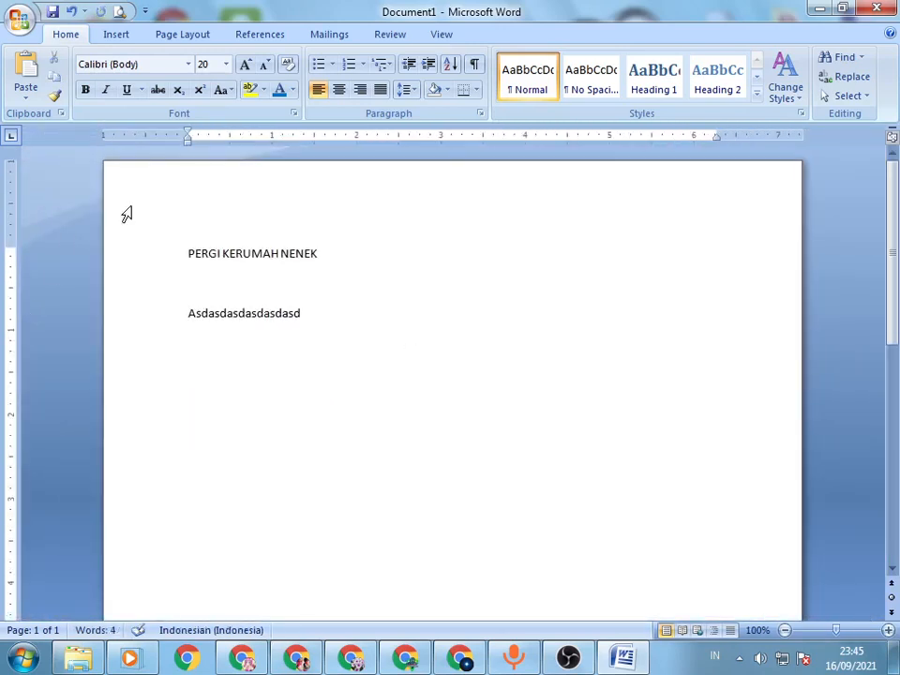
# Step: Set the title paragraph's spacing after to 0 pt and its line spacing to Single
pyautogui.doubleClick(269, 249)
pyautogui.click(306, 253)
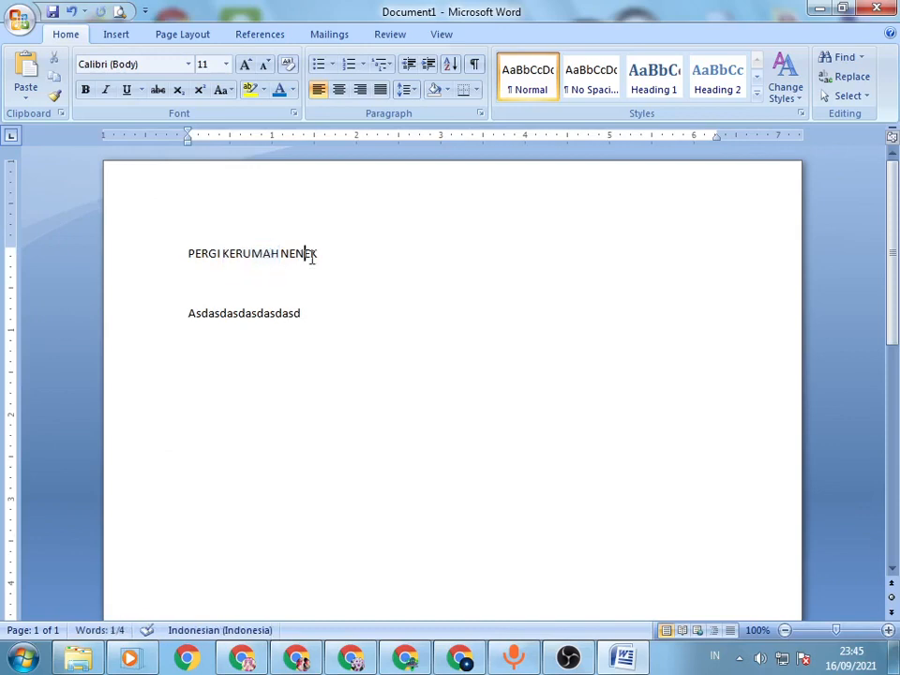
pyautogui.press('alt')
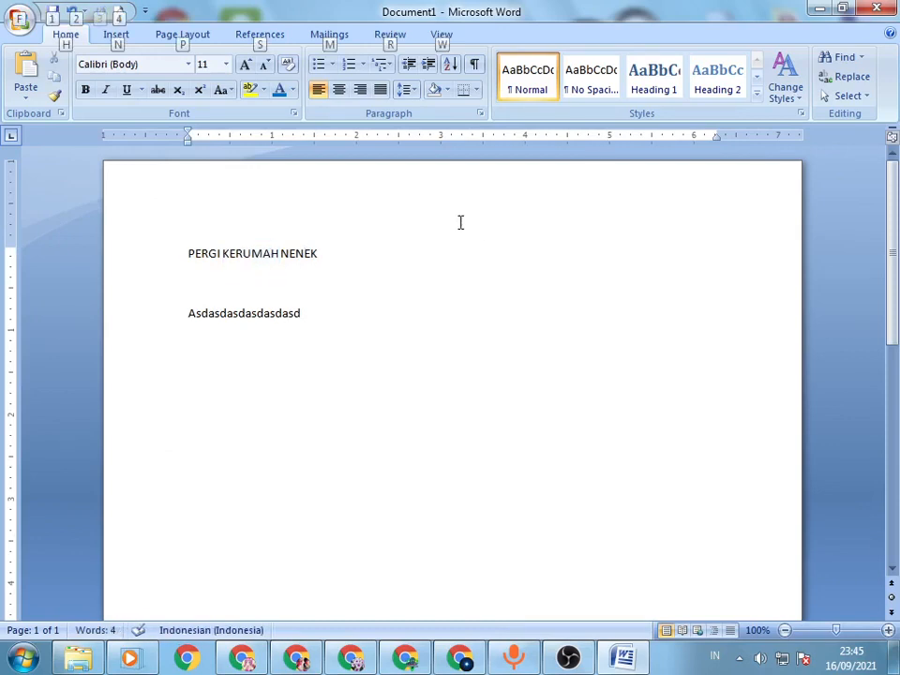
pyautogui.press('o')
pyautogui.press('p')
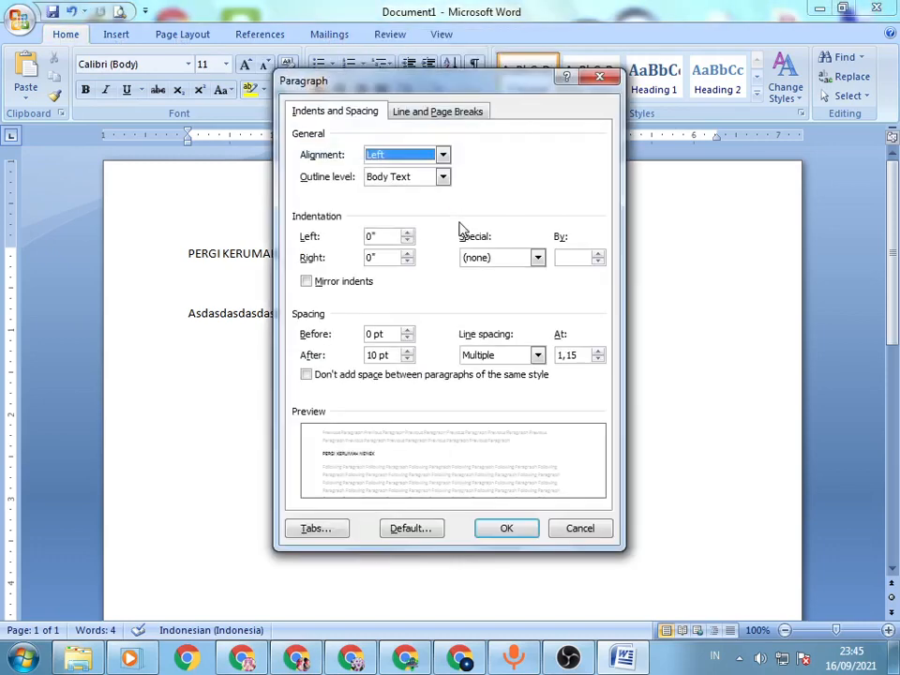
pyautogui.hotkey('alt', 'b')
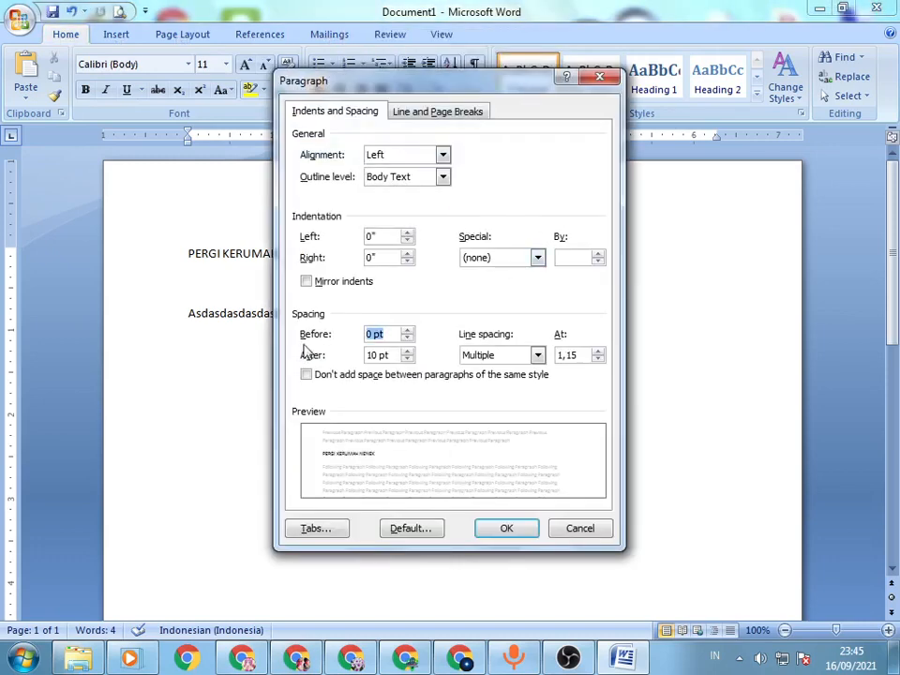
pyautogui.press('Tab')
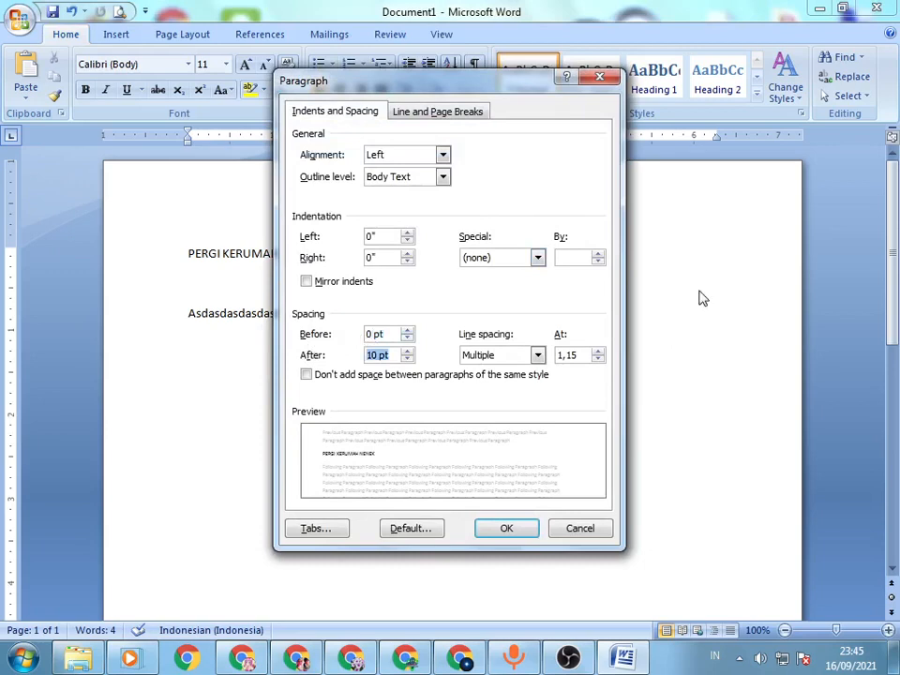
pyautogui.doubleClick(372, 356)
pyautogui.write('0')
pyautogui.click(500, 362)
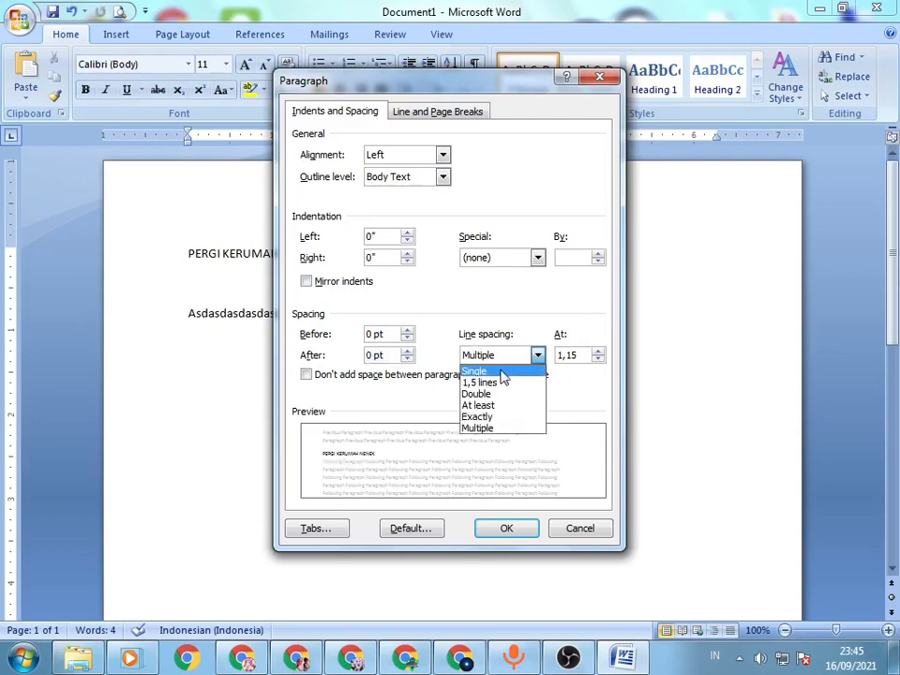
pyautogui.click(504, 371)
pyautogui.click(510, 531)
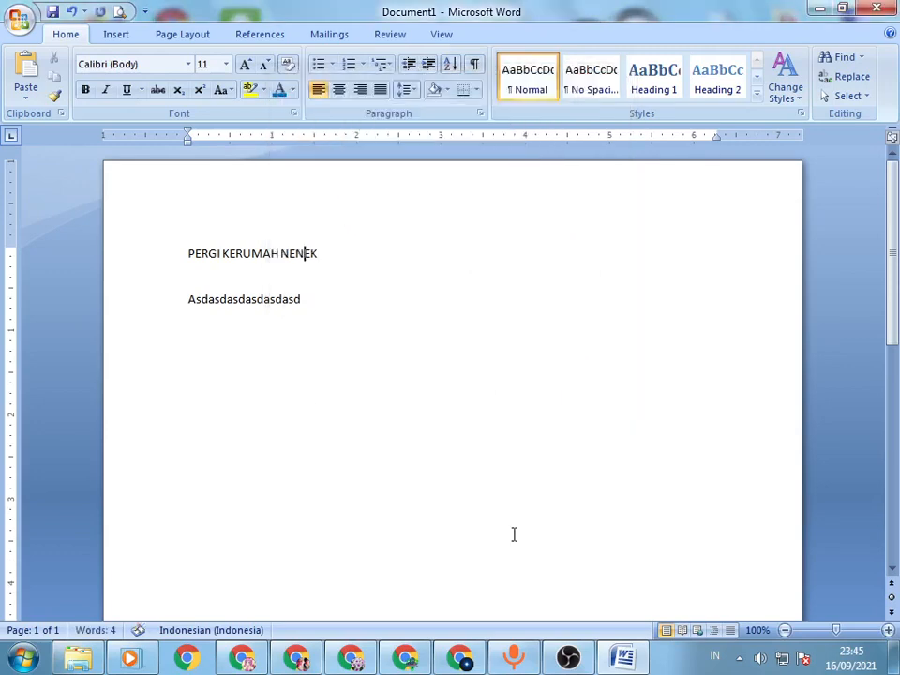
# Step: Set the paragraphs from the title through the sample line to 0 pt spacing after and Single line spacing
pyautogui.moveTo(223, 251); pyautogui.dragTo(310, 350)
pyautogui.hotkey('alt', 'o')
pyautogui.press('p')
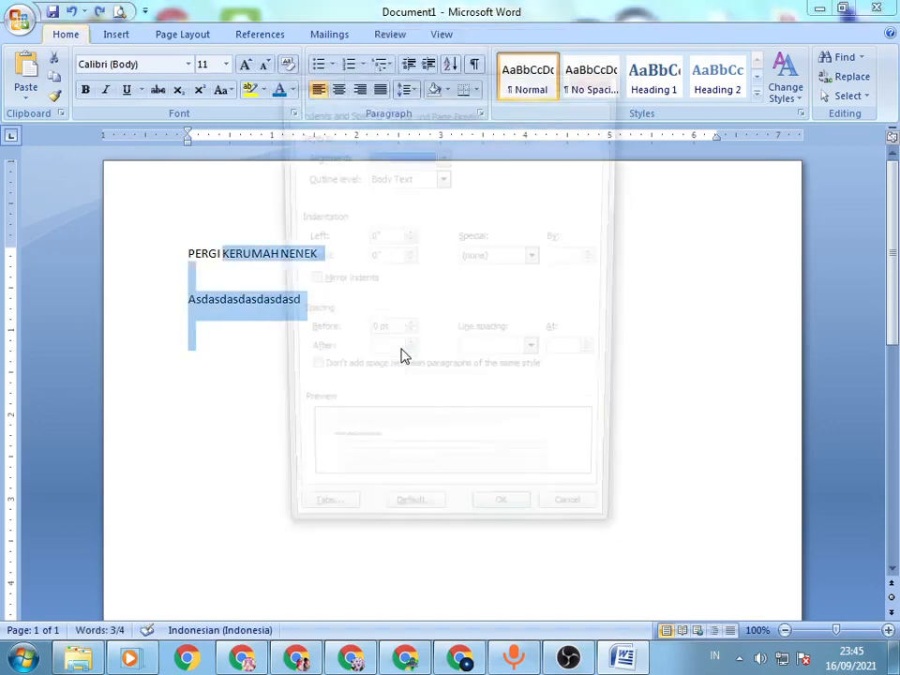
pyautogui.click(407, 360)
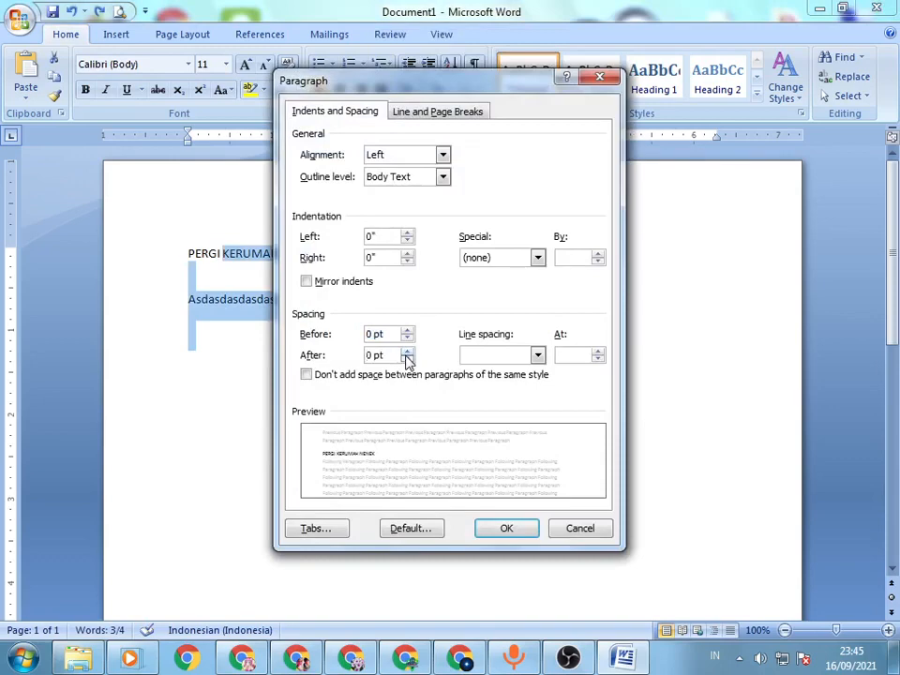
pyautogui.click(495, 357)
pyautogui.click(493, 370)
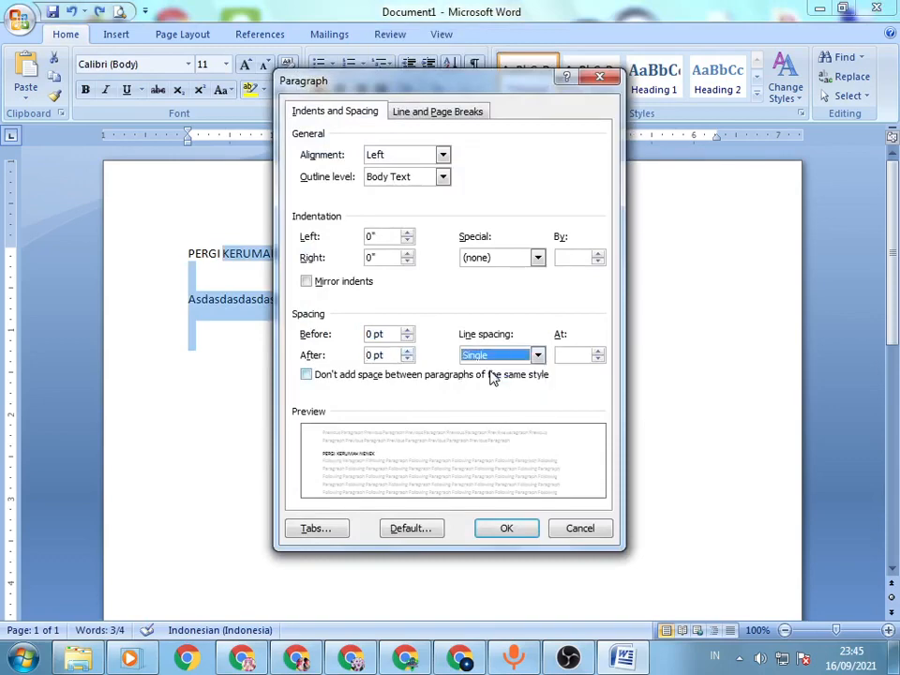
pyautogui.click(507, 530)
pyautogui.click(330, 296)
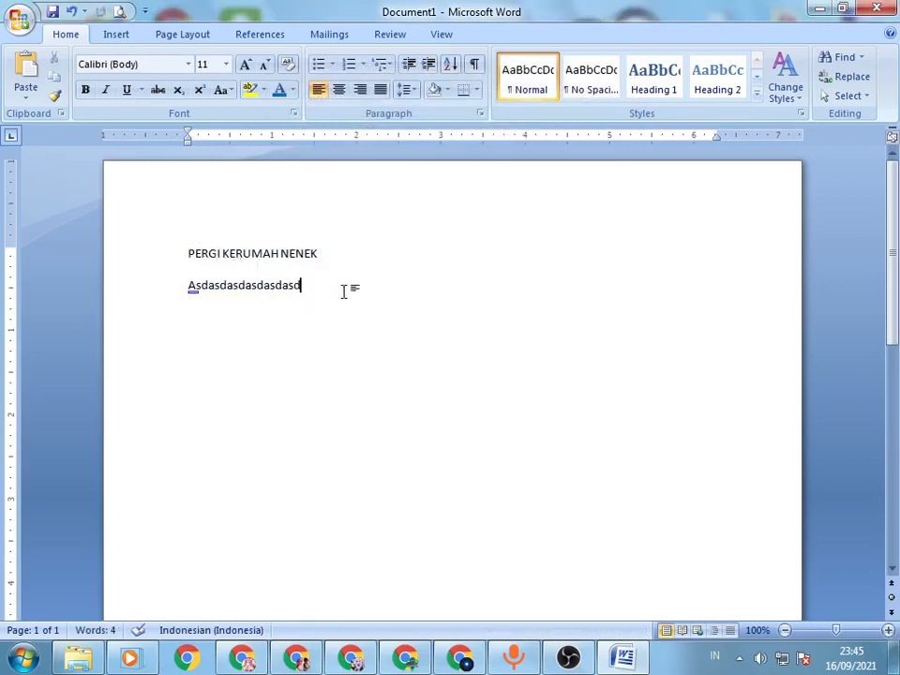
# Step: Copy the sample line and paste it repeatedly below the title to fill most of the page
pyautogui.tripleClick(281, 286)
pyautogui.hotkey('ctrl', 'c')
pyautogui.hotkey('ctrl', 'v')
pyautogui.hotkey('ctrl', 'v')
pyautogui.hotkey('ctrl', 'v')
pyautogui.hotkey('ctrl', 'v')
pyautogui.hotkey('ctrl', 'v')
pyautogui.hotkey('ctrl', 'v')
pyautogui.hotkey('ctrl', 'v')
pyautogui.hotkey('ctrl', 'v')
pyautogui.hotkey('ctrl', 'v')
pyautogui.hotkey('ctrl', 'v')
pyautogui.hotkey('ctrl', 'v')
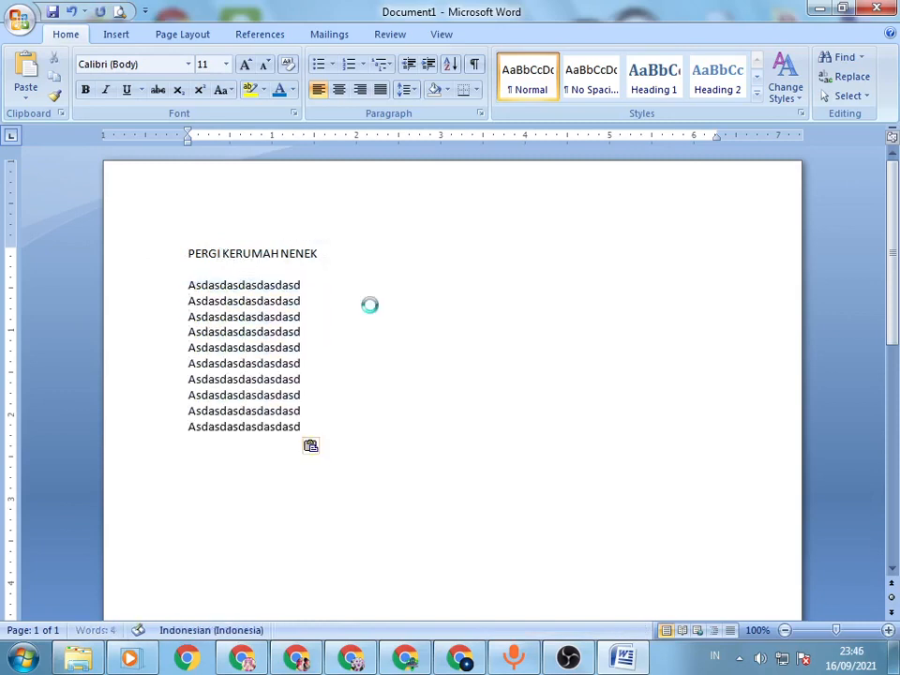
pyautogui.hotkey('ctrl', 'v')
pyautogui.hotkey('ctrl', 'v')
pyautogui.hotkey('ctrl', 'v')
pyautogui.hotkey('ctrl', 'v')
pyautogui.hotkey('ctrl', 'v')
pyautogui.hotkey('ctrl', 'v')
pyautogui.hotkey('ctrl', 'v')
pyautogui.hotkey('ctrl', 'v')
pyautogui.hotkey('ctrl', 'v')
pyautogui.hotkey('ctrl', 'v')
pyautogui.hotkey('ctrl', 'v')
pyautogui.hotkey('ctrl', 'v')
pyautogui.hotkey('ctrl', 'v')
pyautogui.hotkey('ctrl', 'v')
pyautogui.hotkey('ctrl', 'v')
pyautogui.hotkey('ctrl', 'v')
pyautogui.hotkey('ctrl', 'v')
pyautogui.hotkey('ctrl', 'v')
pyautogui.hotkey('ctrl', 'v')
pyautogui.hotkey('ctrl', 'v')
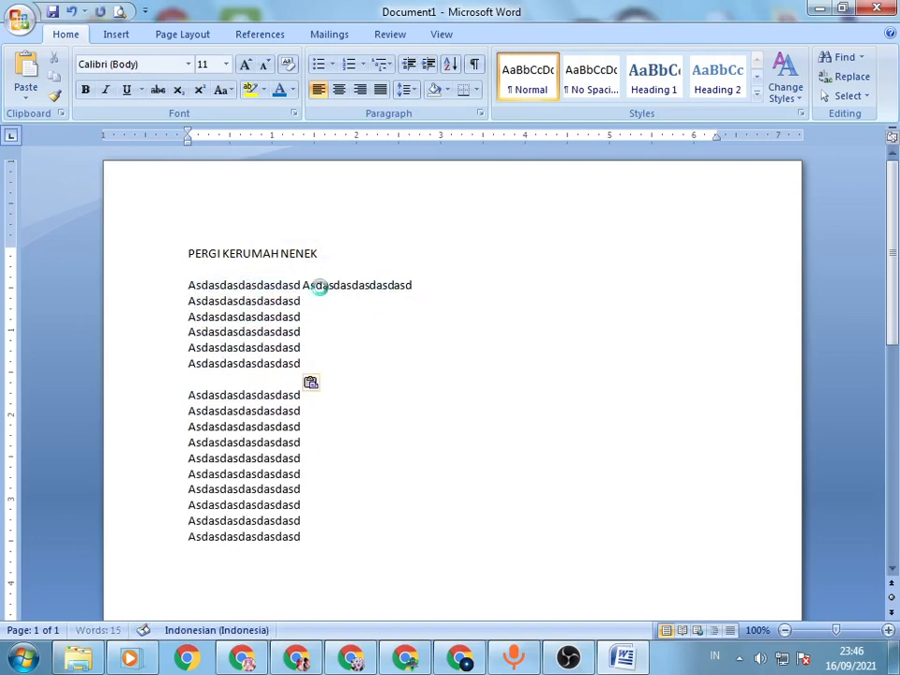
pyautogui.click(448, 304)
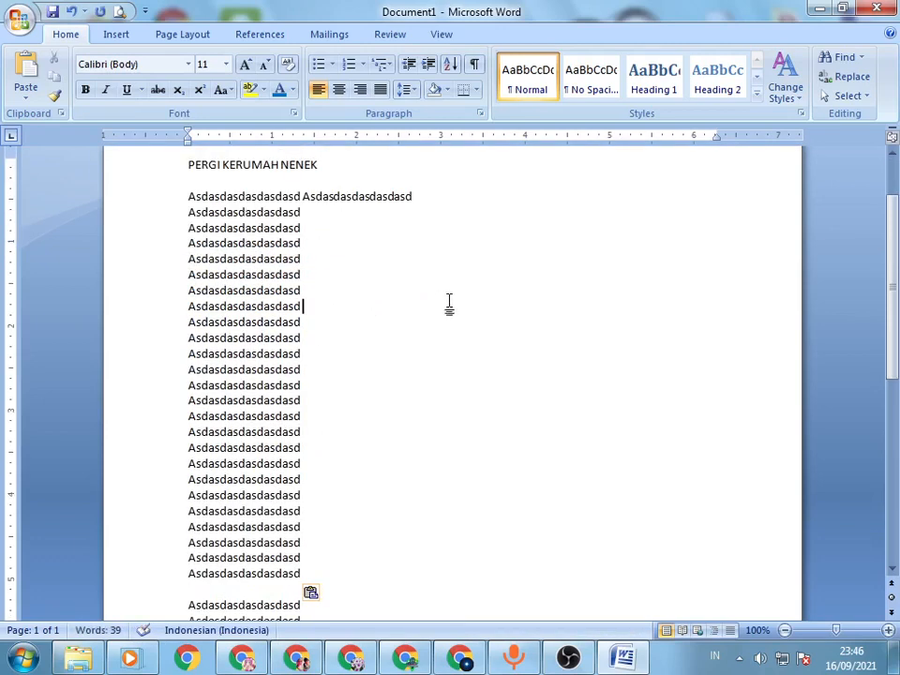
# Step: Select the whole document and view it at 60% zoom to examine the line spacing
pyautogui.moveTo(167, 165); pyautogui.dragTo(296, 579)
pyautogui.click(461, 416)
pyautogui.hotkey('ctrl', 'a')
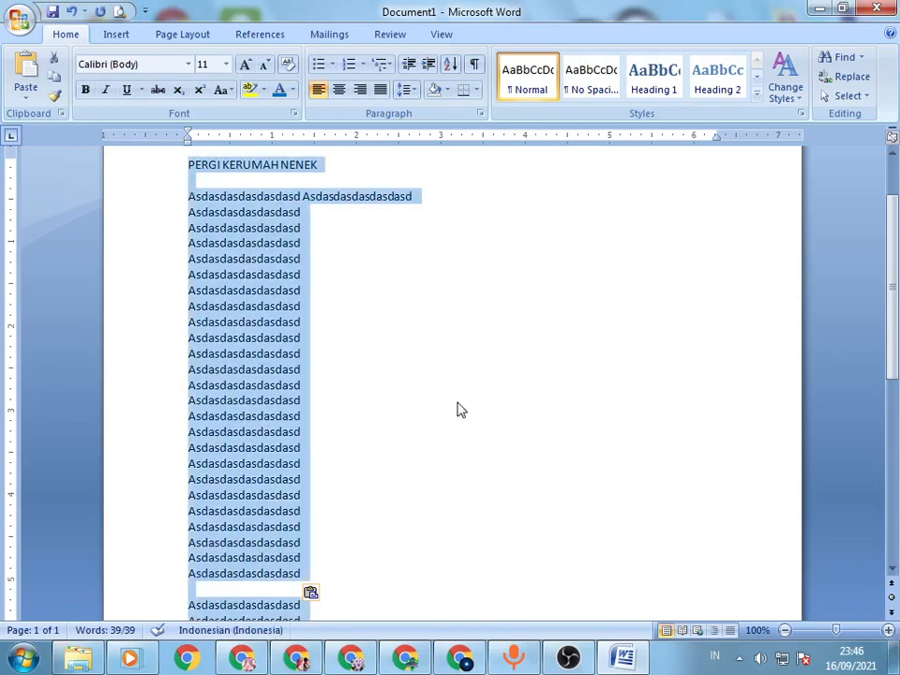
pyautogui.press('super')
pyautogui.press('super')
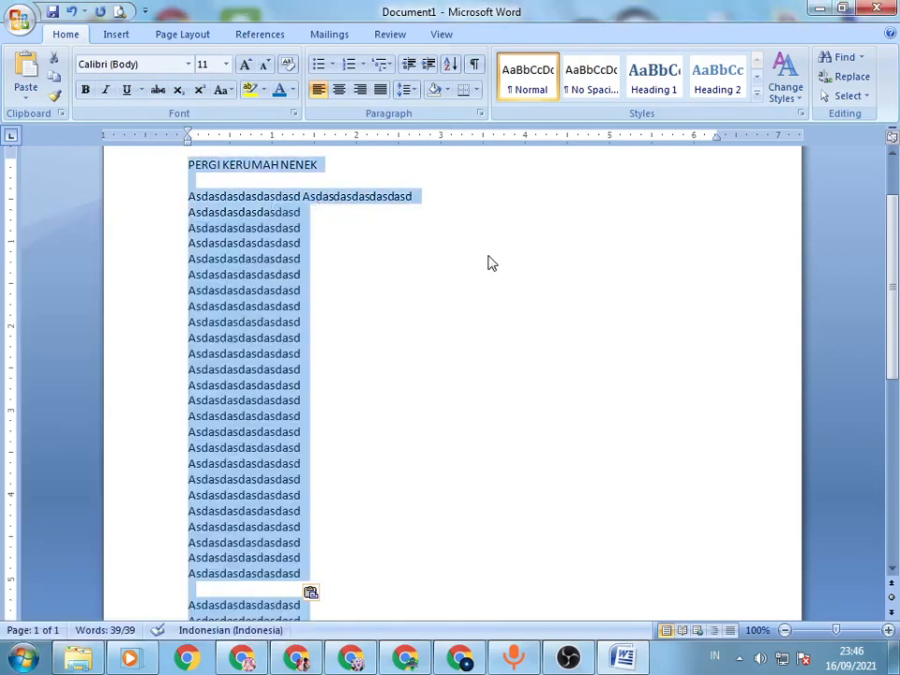
pyautogui.scroll(-3, 489, 264)
pyautogui.scroll(-3, 486, 264)
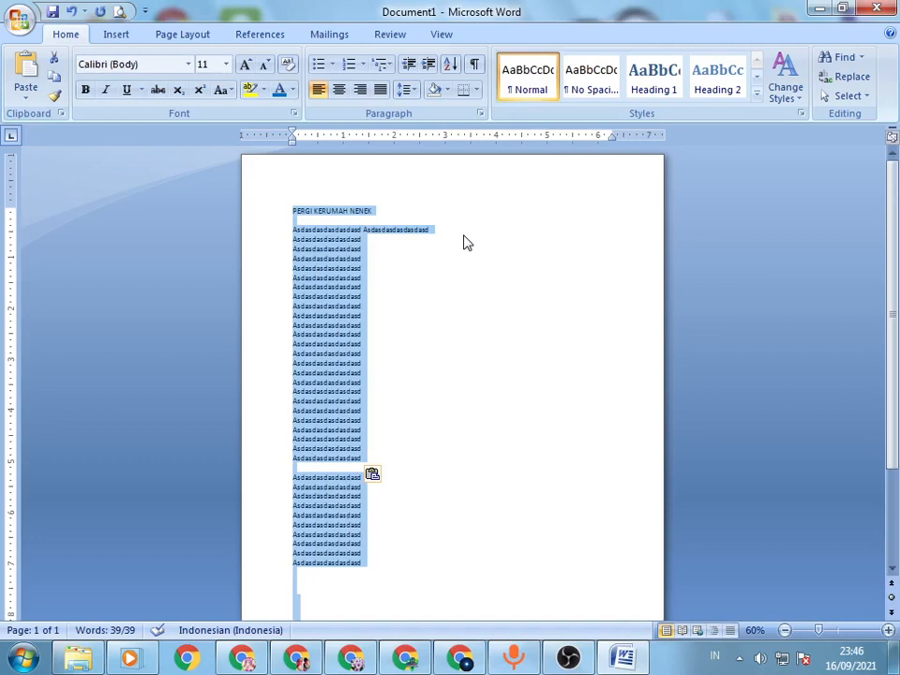
# Step: Undo most of the repeated pastes of the sample line
pyautogui.hotkey('ctrl', 'z')
pyautogui.hotkey('ctrl', 'z')
pyautogui.hotkey('ctrl', 'z')
pyautogui.hotkey('ctrl', 'z')
pyautogui.hotkey('ctrl', 'z')
pyautogui.hotkey('ctrl', 'z')
pyautogui.hotkey('ctrl', 'z')
pyautogui.hotkey('ctrl', 'z')
pyautogui.hotkey('ctrl', 'z')
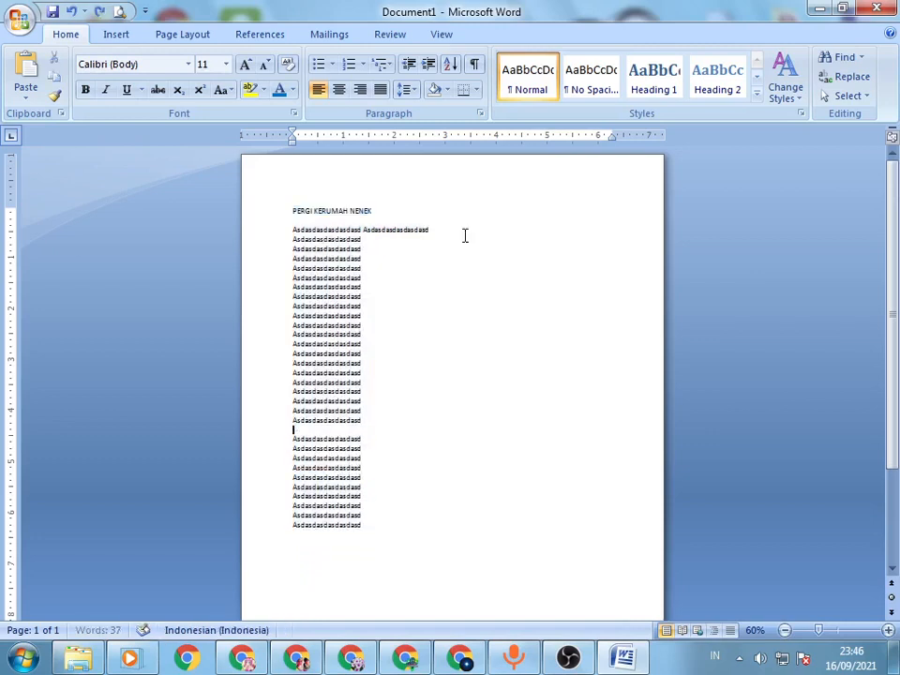
pyautogui.hotkey('ctrl', 'z')
pyautogui.hotkey('ctrl', 'z')
pyautogui.hotkey('ctrl', 'z')
pyautogui.hotkey('ctrl', 'z')
pyautogui.hotkey('ctrl', 'z')
pyautogui.hotkey('ctrl', 'z')
pyautogui.hotkey('ctrl', 'z')
pyautogui.hotkey('ctrl', 'z')
pyautogui.hotkey('ctrl', 'z')
pyautogui.hotkey('ctrl', 'z')
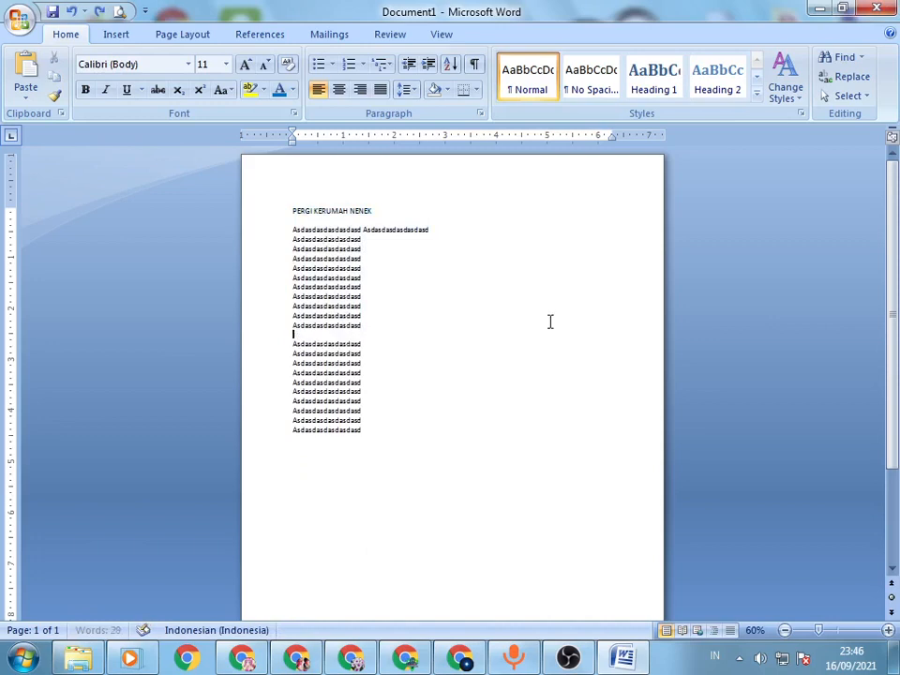
pyautogui.hotkey('ctrl', 'z')
pyautogui.hotkey('ctrl', 'z')
pyautogui.hotkey('ctrl', 'z')
pyautogui.hotkey('ctrl', 'z')
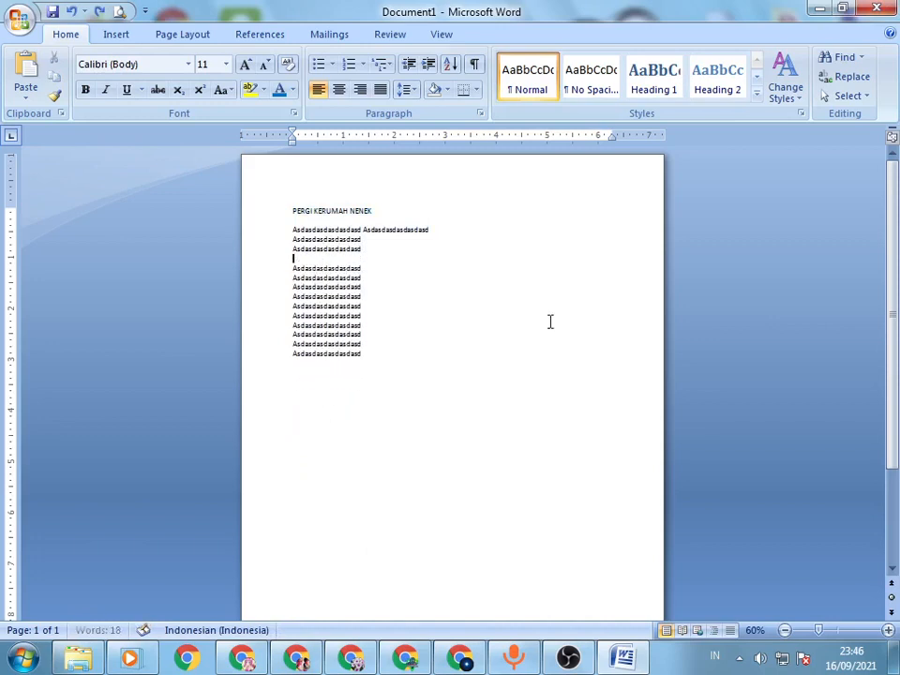
# Step: Delete all remaining sample lines below the title, with the page back at 100% zoom
pyautogui.moveTo(374, 362); pyautogui.dragTo(371, 248)
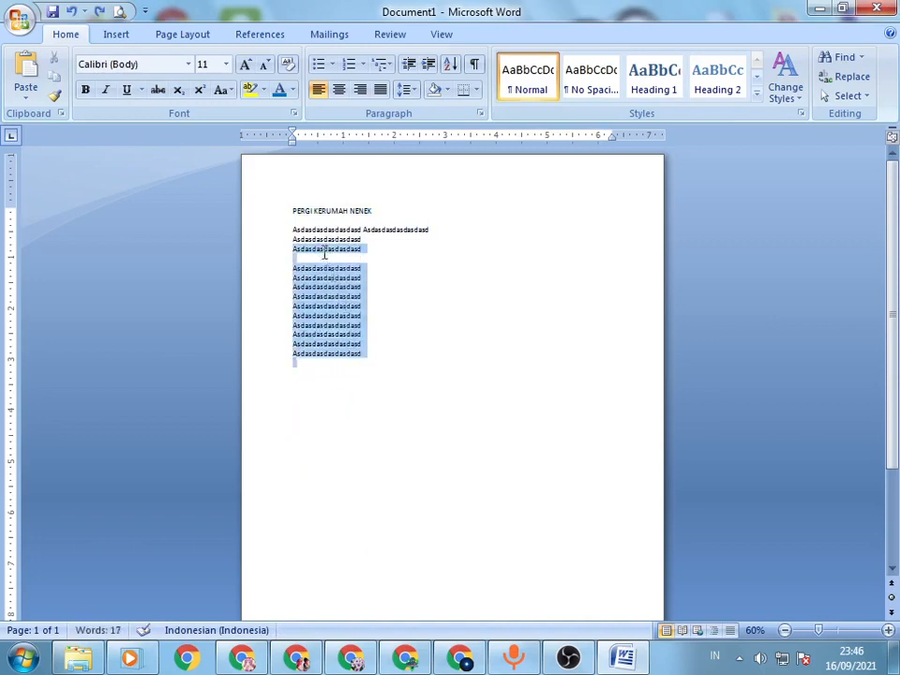
pyautogui.keyDown('ctrl'); pyautogui.scroll(4, 406, 273); pyautogui.keyUp('ctrl')
pyautogui.press('Delete')
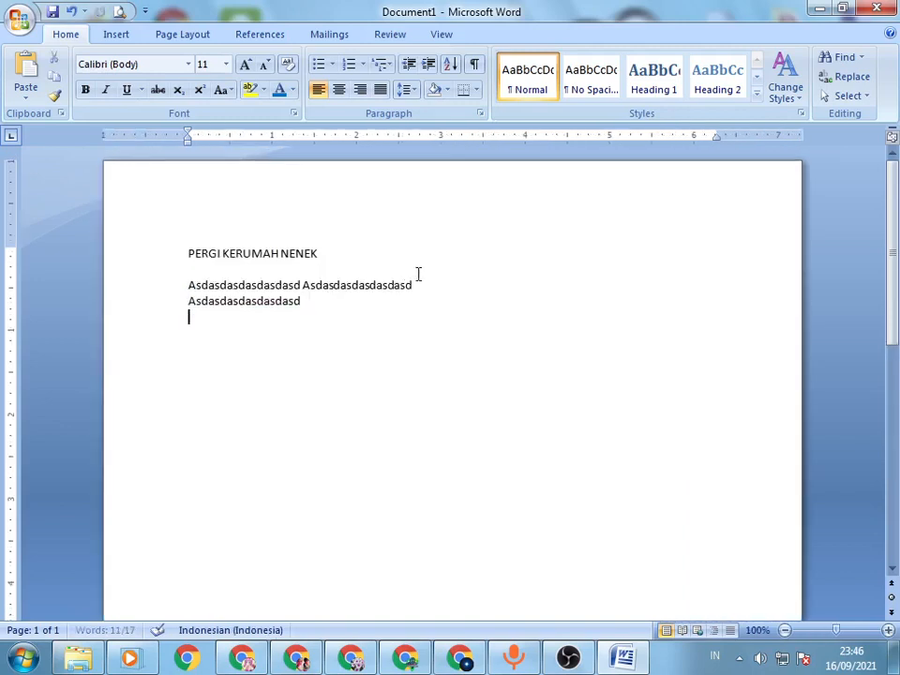
pyautogui.moveTo(189, 284); pyautogui.dragTo(346, 318)
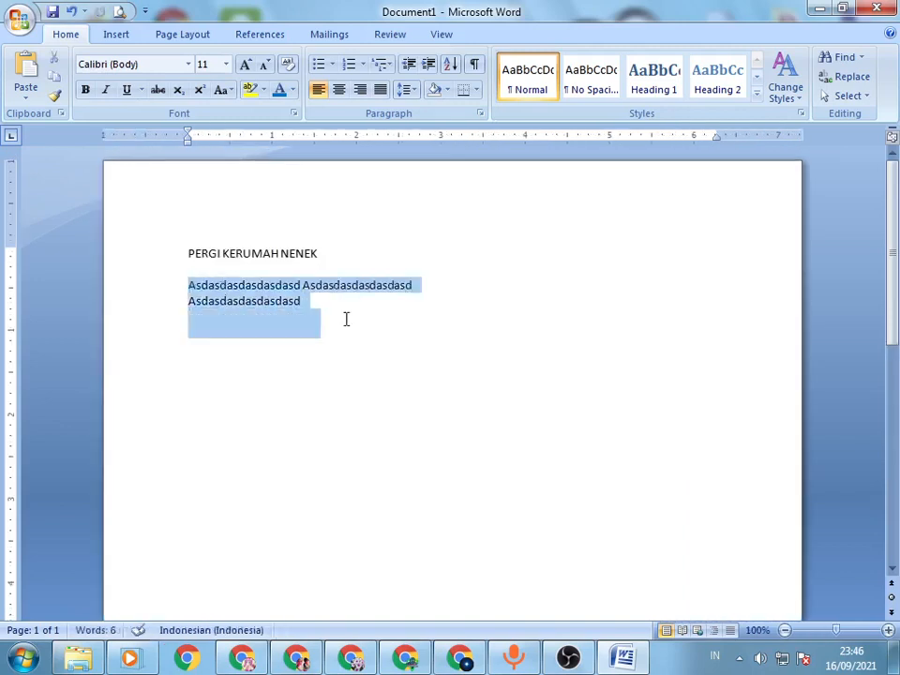
pyautogui.press('Delete')
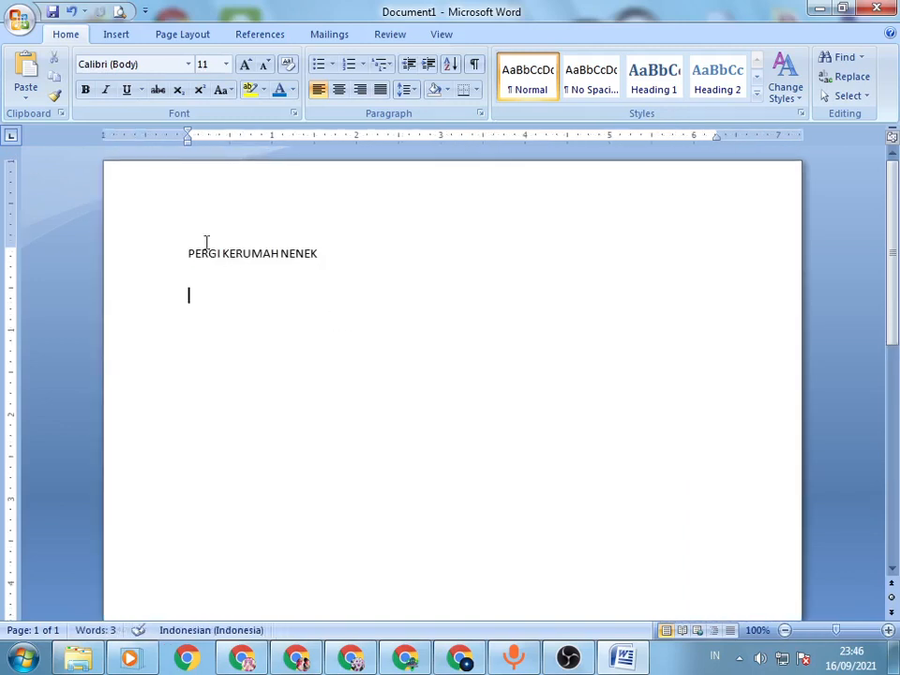
# Step: Remove the spacing after and set Single line spacing for the title and the empty paragraphs below it
pyautogui.moveTo(205, 246); pyautogui.dragTo(251, 405)
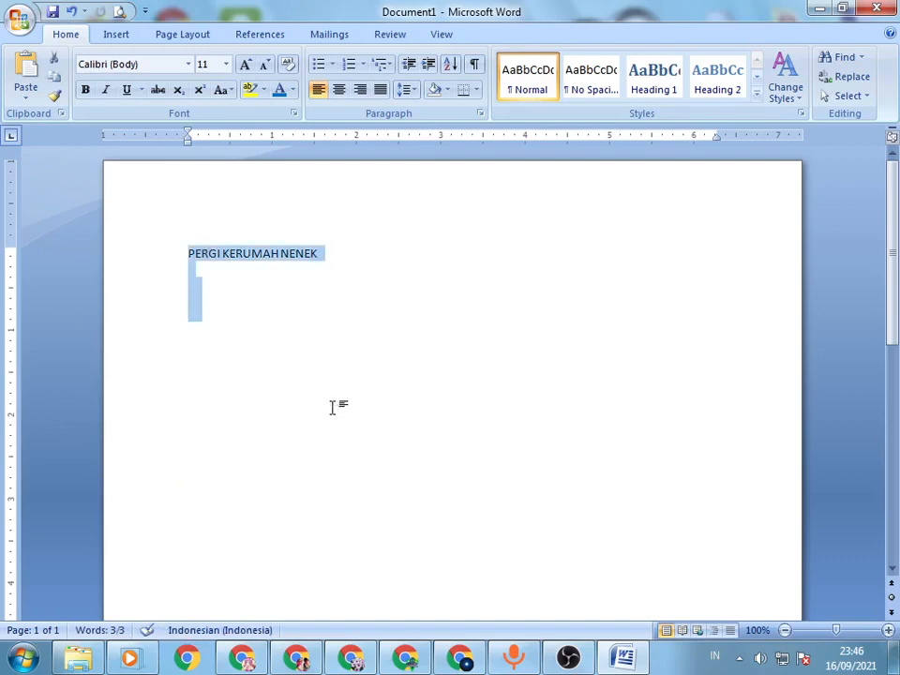
pyautogui.hotkey('alt', 'o')
pyautogui.press('p')
pyautogui.click(396, 360)
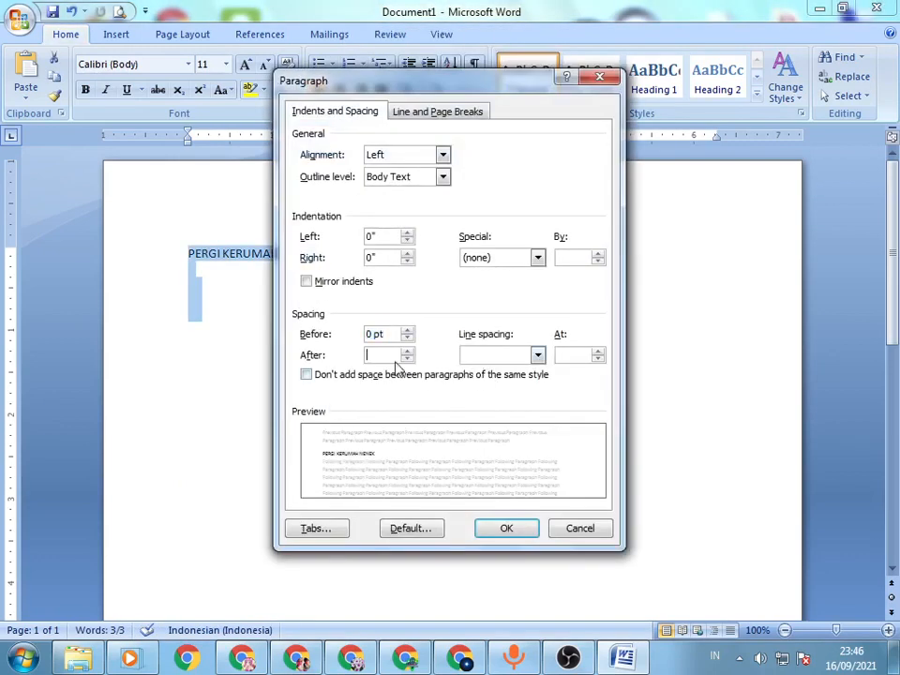
pyautogui.click(405, 358)
pyautogui.click(408, 354)
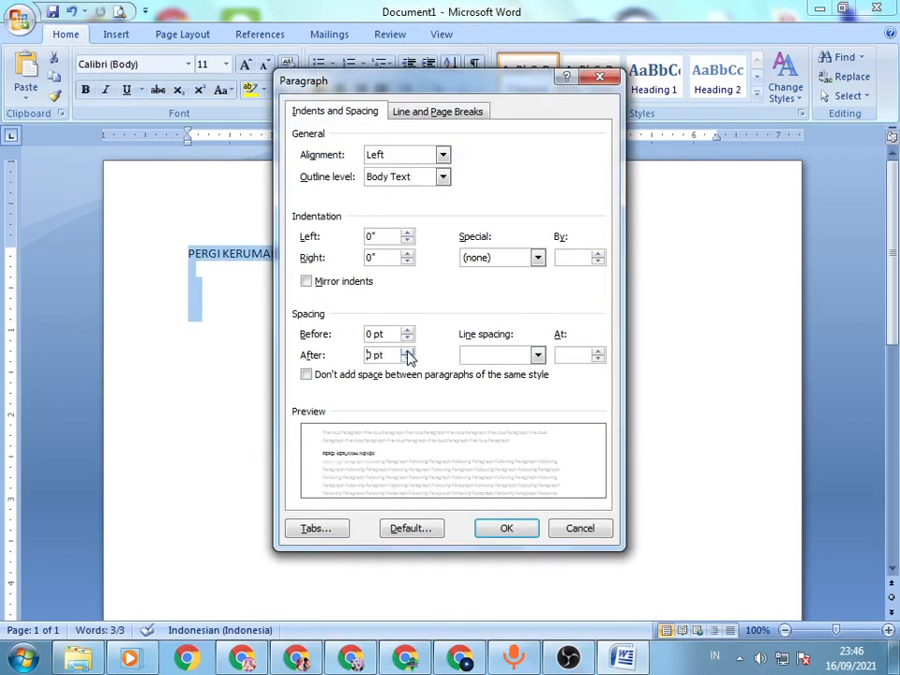
pyautogui.click(508, 356)
pyautogui.click(497, 367)
pyautogui.click(535, 527)
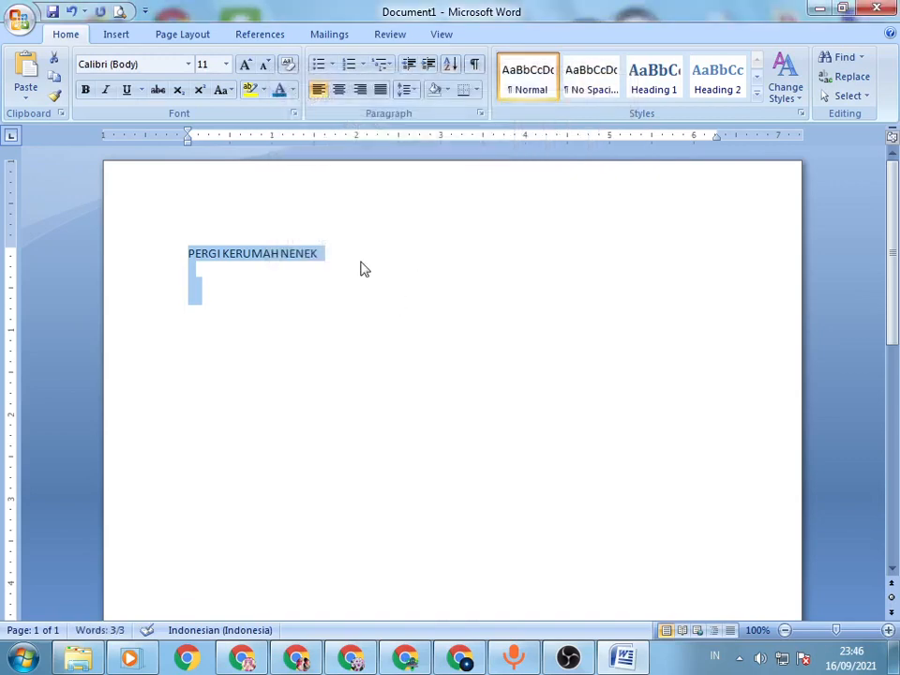
# Step: Center the title and format it in bold Times New Roman at size 14
pyautogui.click(368, 268)
pyautogui.hotkey('ctrl', 'e')
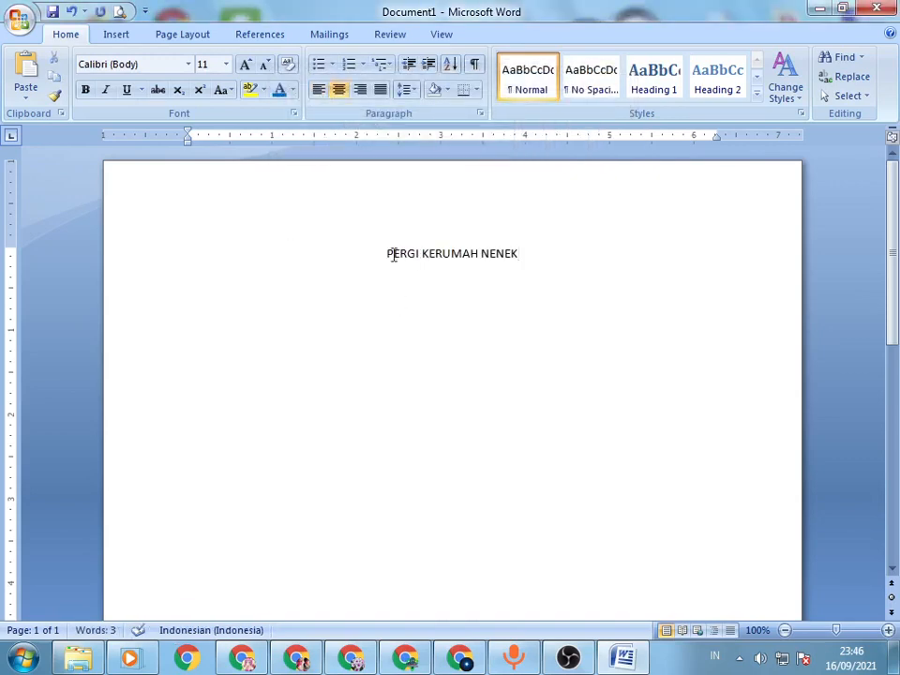
pyautogui.tripleClick(388, 254)
pyautogui.click(188, 64)
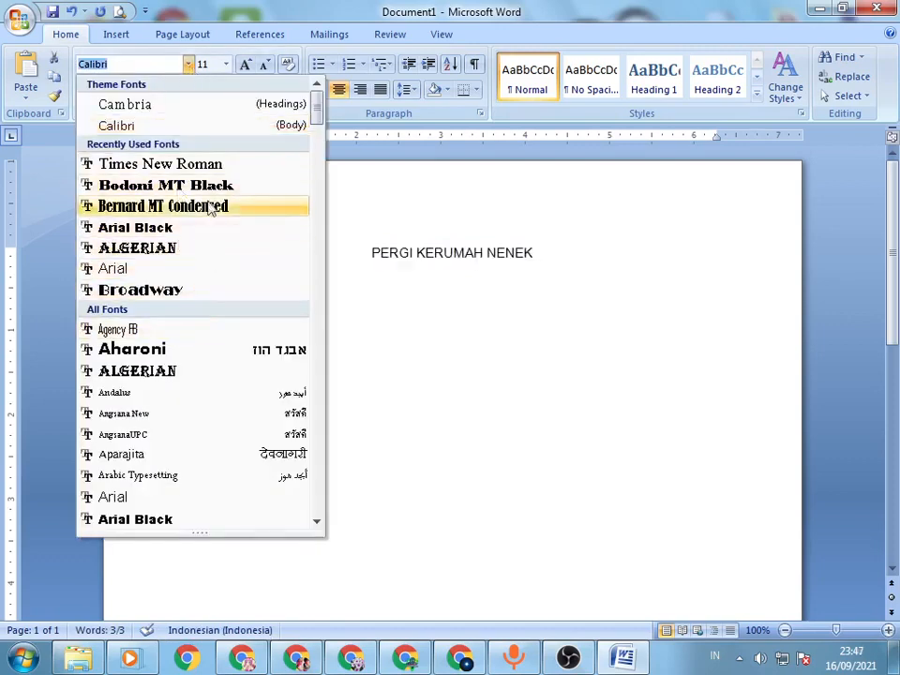
pyautogui.click(205, 165)
pyautogui.click(226, 66)
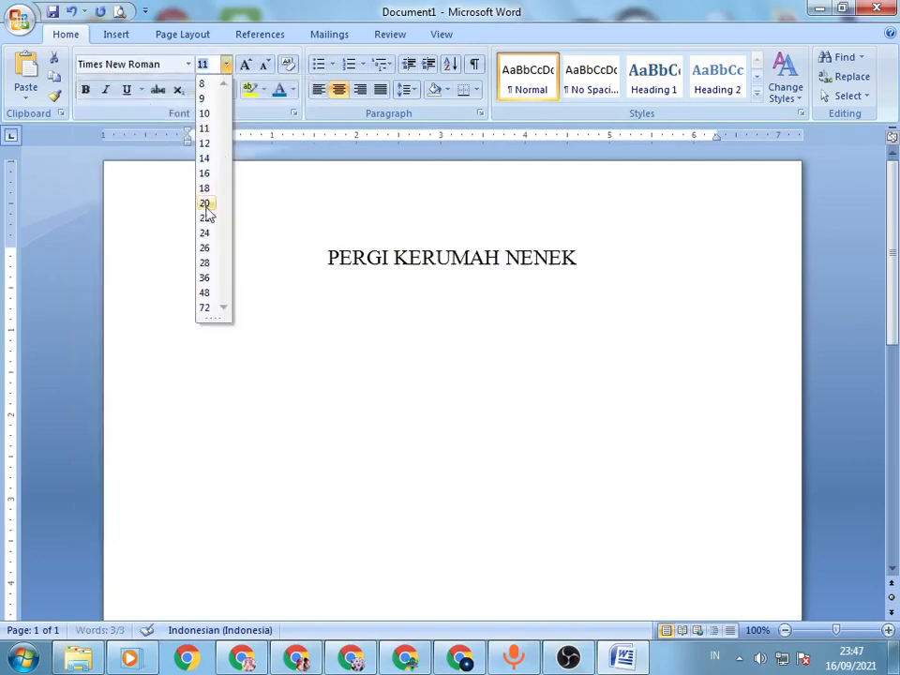
pyautogui.click(205, 157)
pyautogui.hotkey('ctrl', 'b')
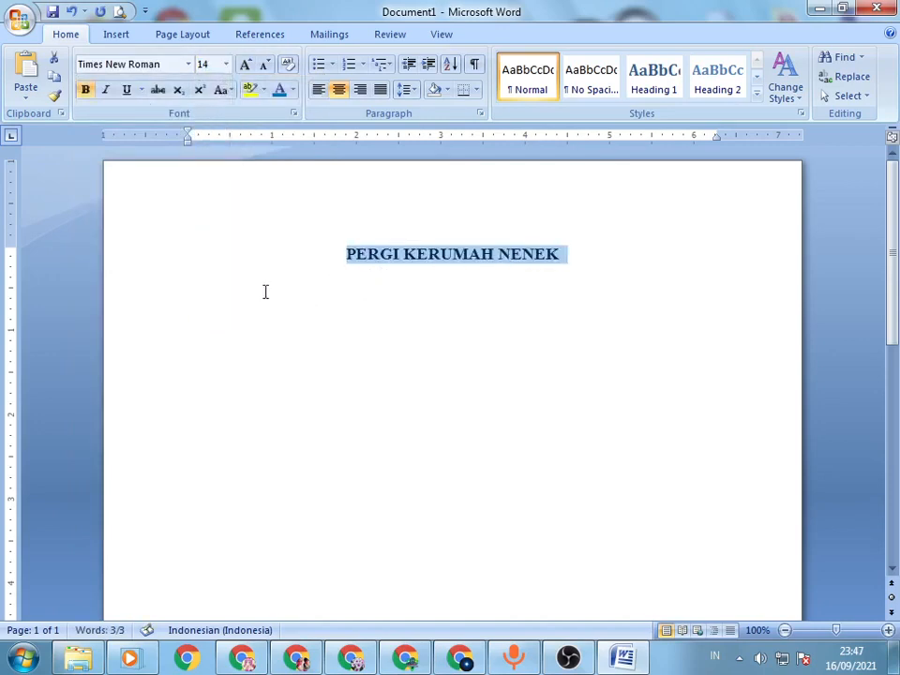
# Step: Remove the bold formatting from the title, leaving the whole title line selected
pyautogui.click(215, 292)
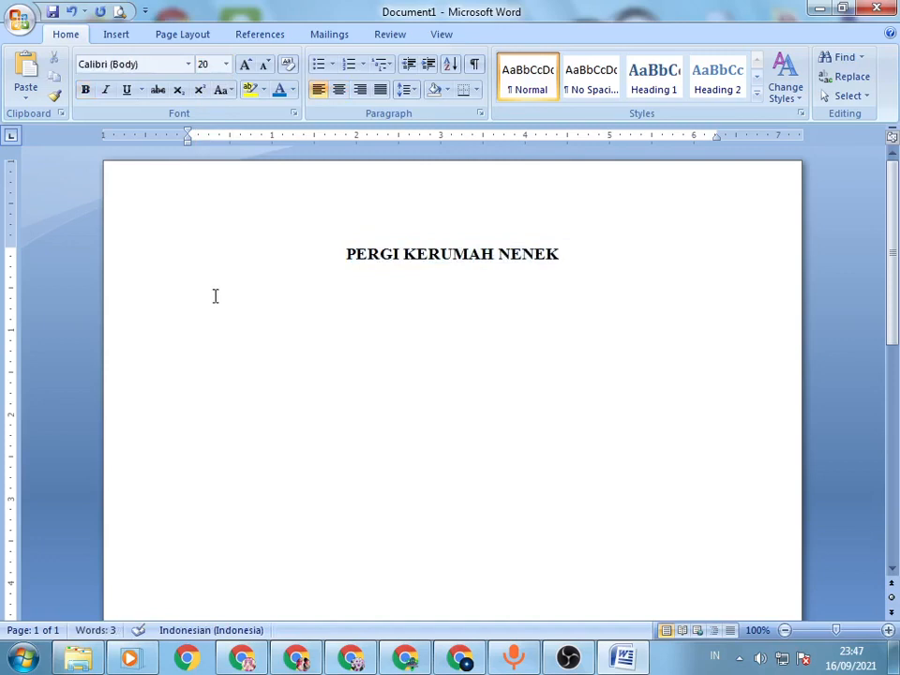
pyautogui.hotkey('shift', 'Up')
pyautogui.hotkey('ctrl', 'b')
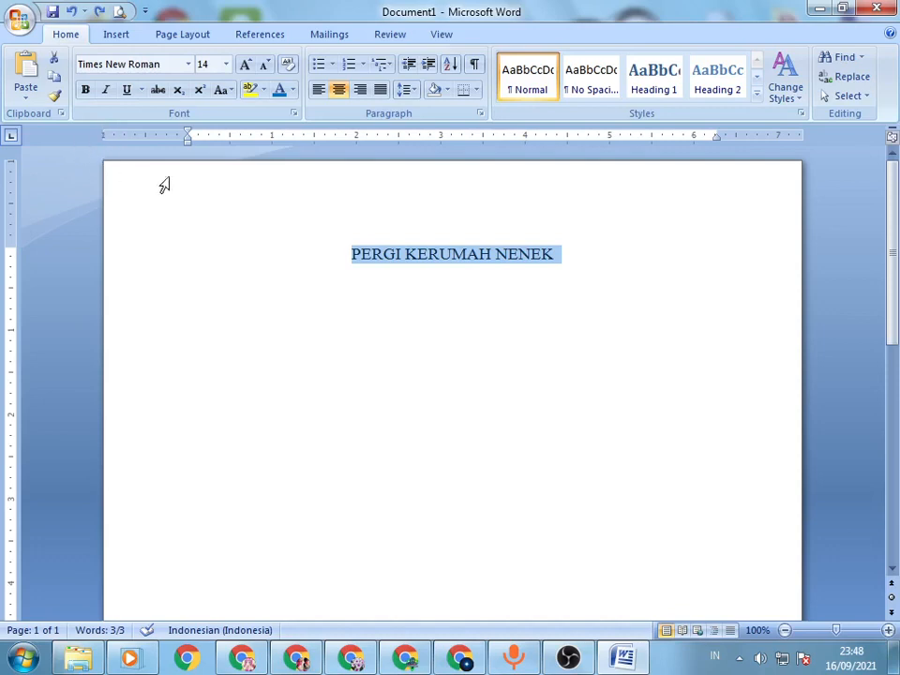
pyautogui.click(639, 248)
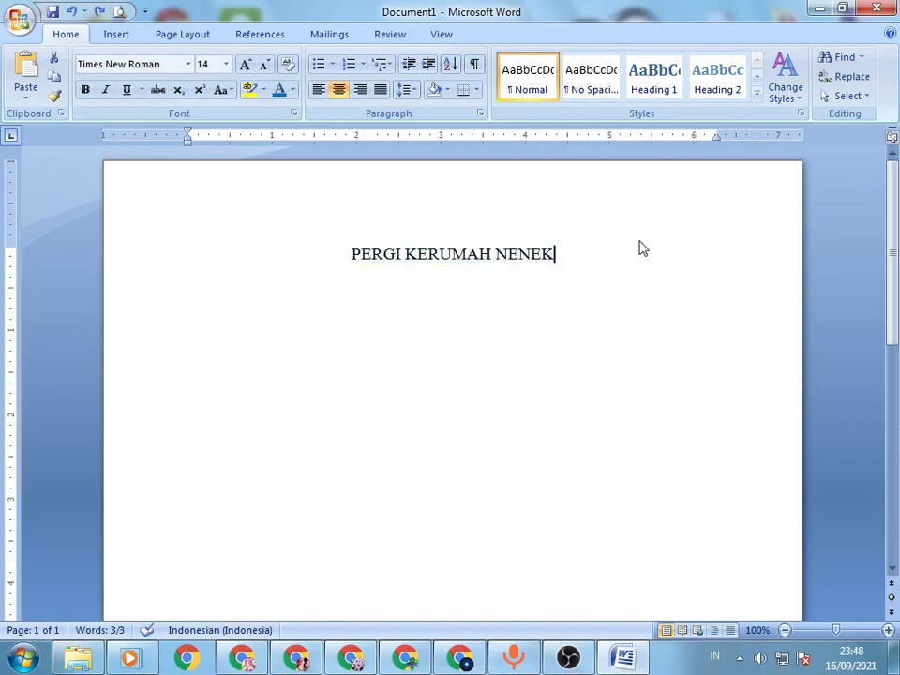
pyautogui.moveTo(353, 260); pyautogui.dragTo(605, 255)
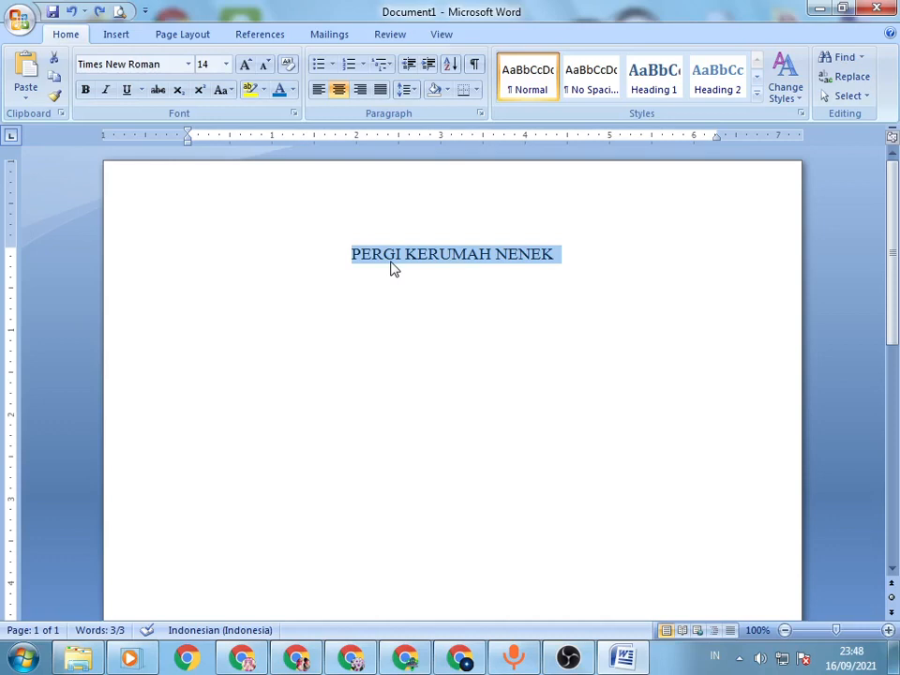
# Step: Try bold, italic and underline in turn on the title, leaving only the underline applied
pyautogui.hotkey('ctrl', 'b')
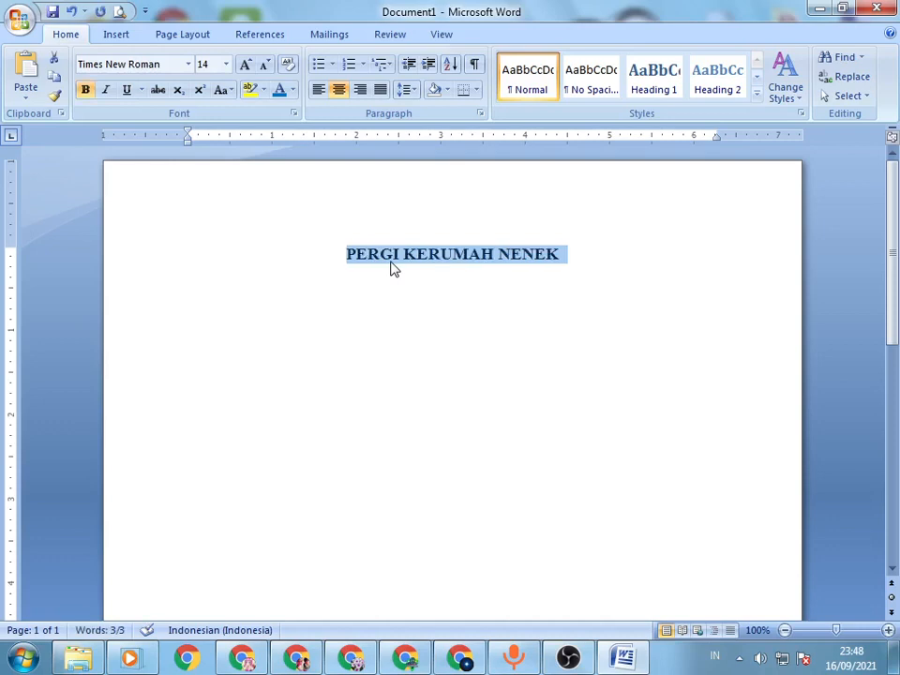
pyautogui.hotkey('ctrl', 'b')
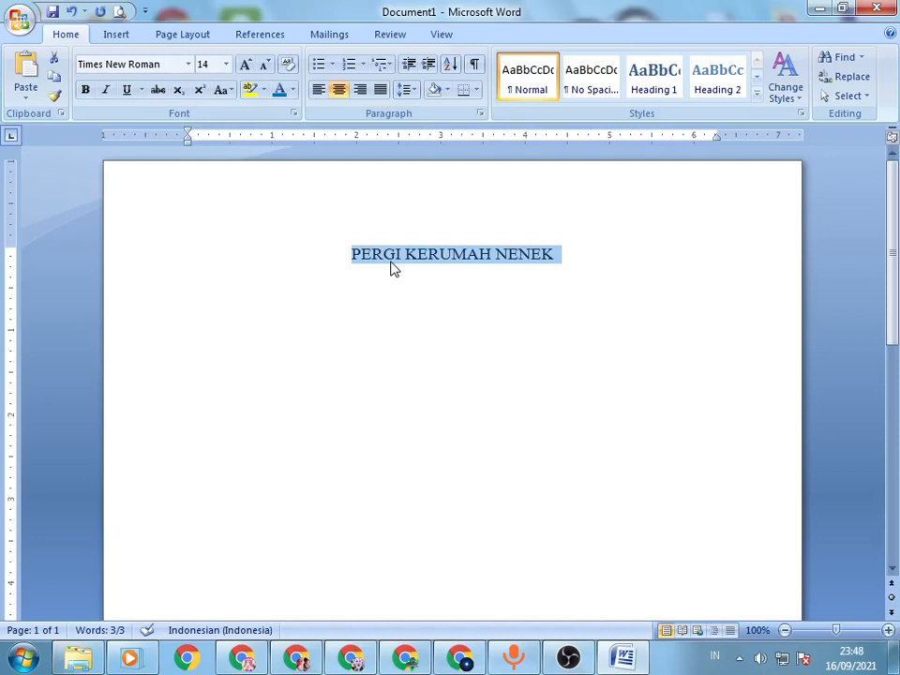
pyautogui.hotkey('ctrl', 'i')
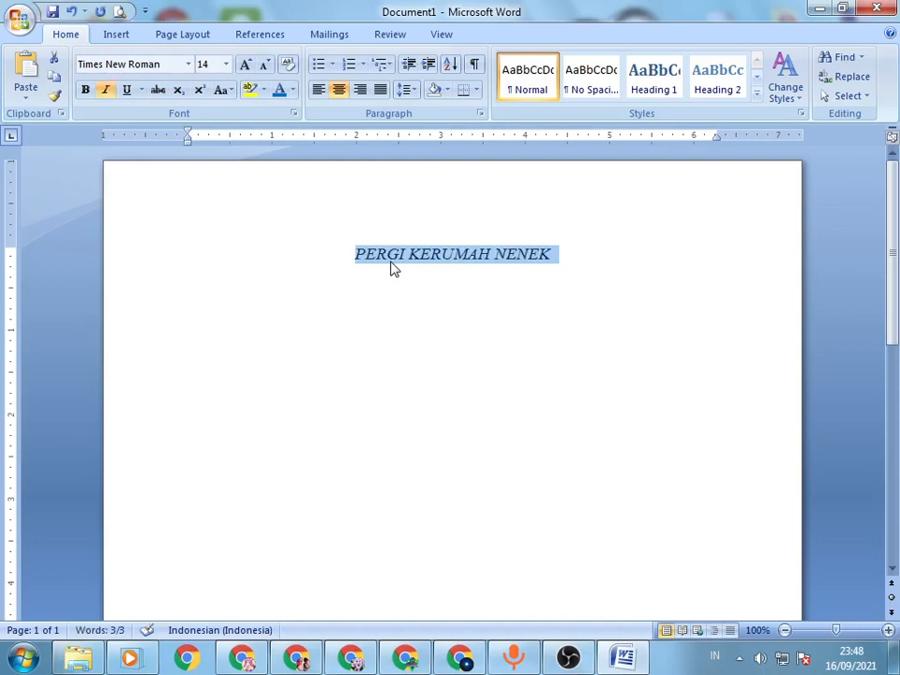
pyautogui.hotkey('ctrl', 'i')
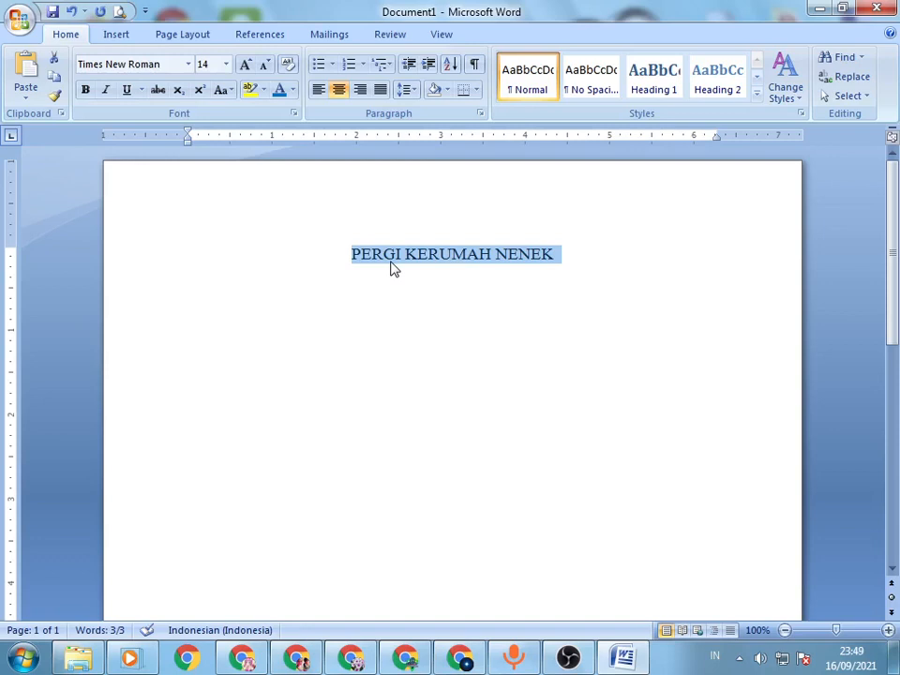
pyautogui.hotkey('ctrl', 'u')
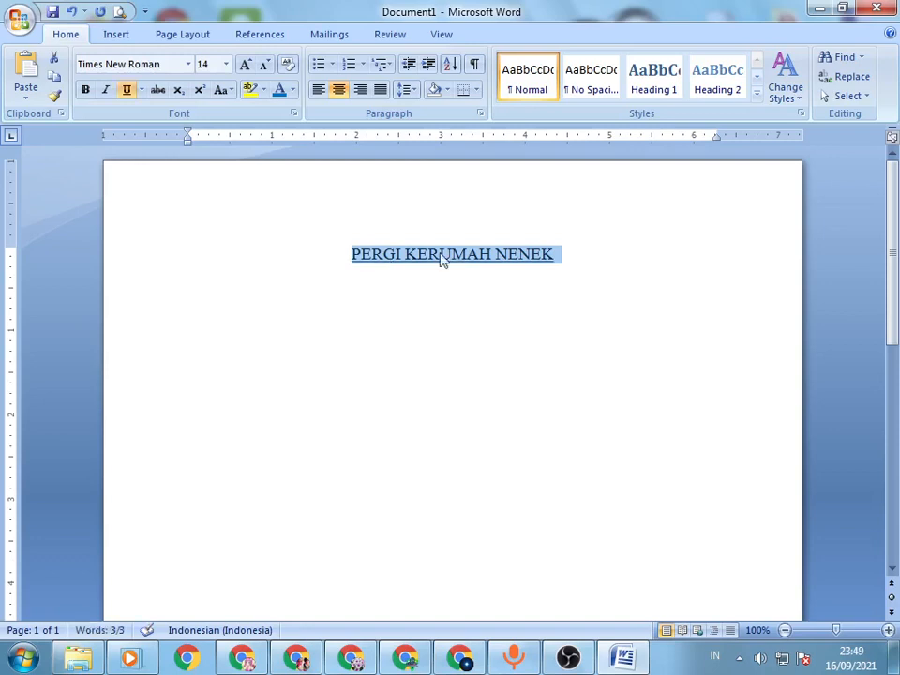
pyautogui.click(514, 265)
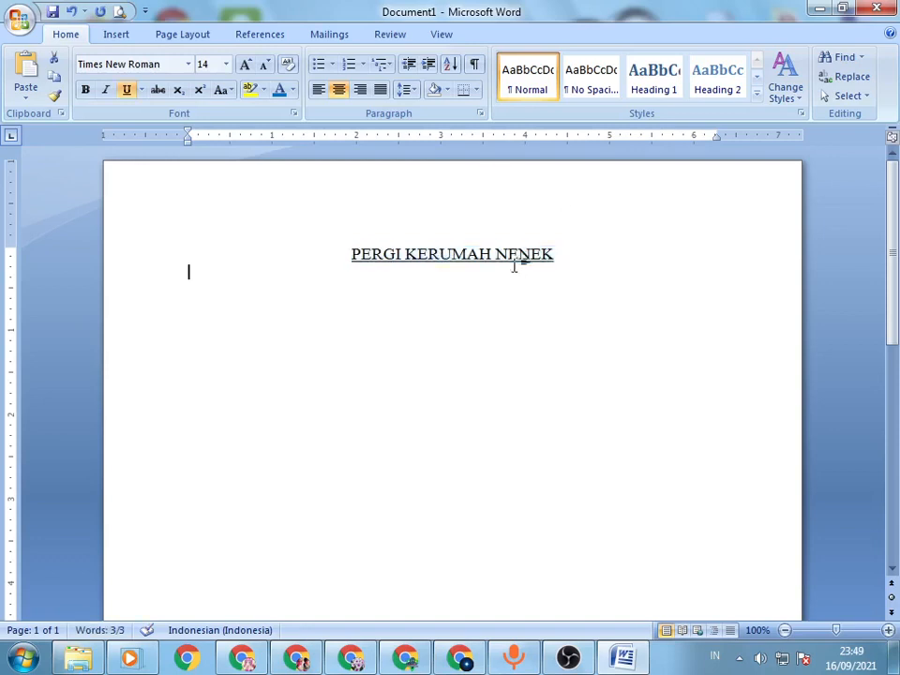
pyautogui.click(581, 259)
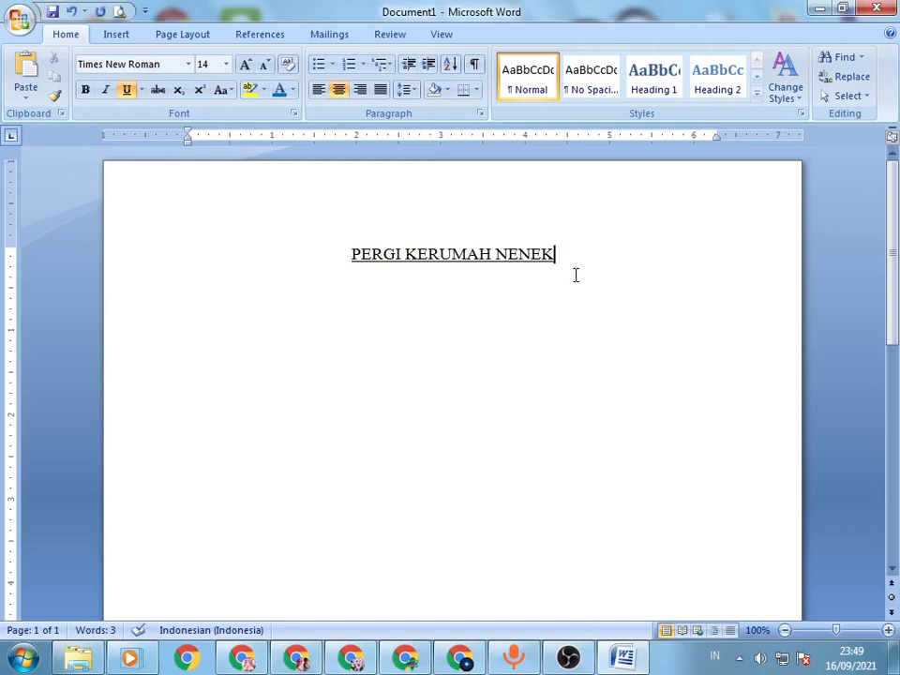
# Step: Undo the underline and the earlier style toggles on the title, and try redoing and undoing them again
pyautogui.click(71, 12)
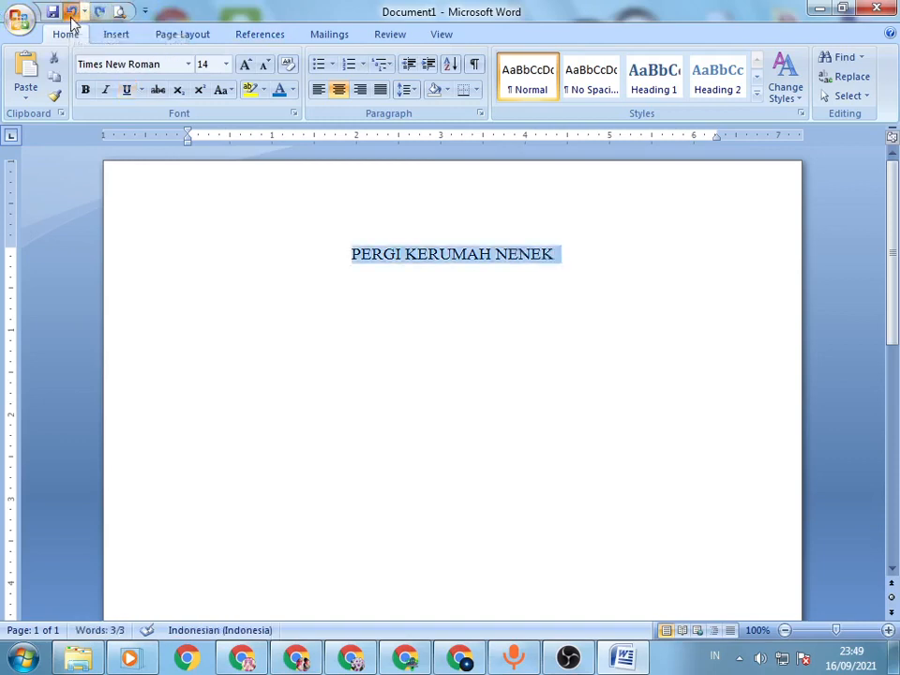
pyautogui.click(72, 13)
pyautogui.click(71, 12)
pyautogui.click(72, 12)
pyautogui.click(71, 12)
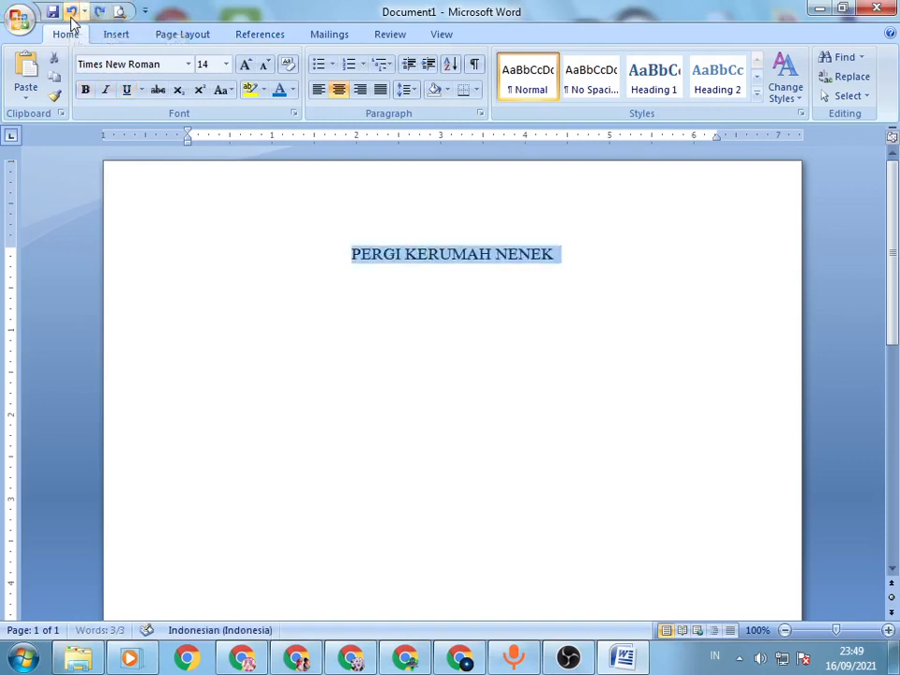
pyautogui.click(98, 12)
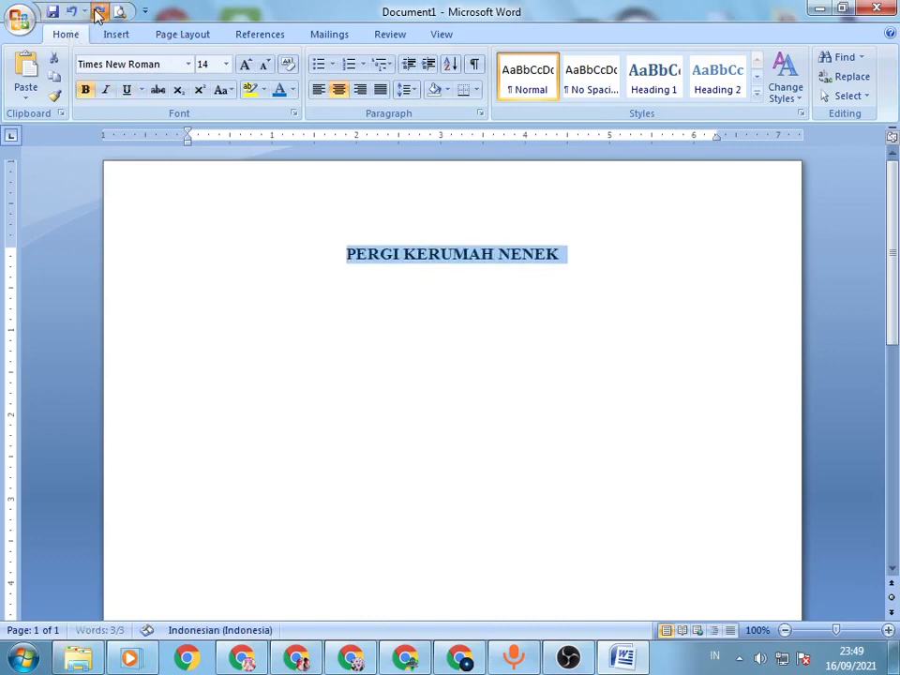
pyautogui.click(98, 12)
pyautogui.click(73, 13)
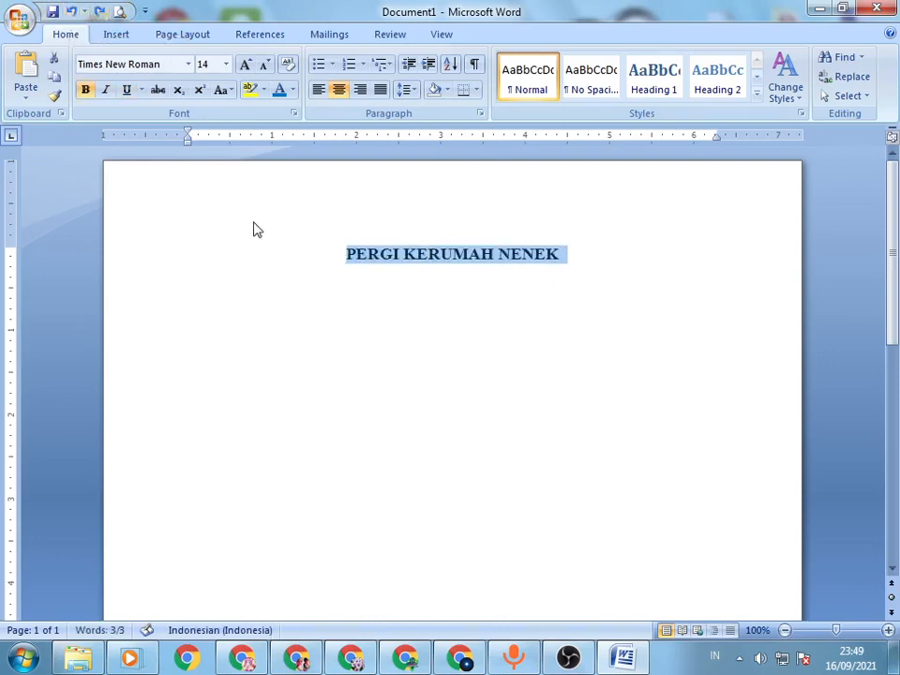
# Step: Undo the title's last formatting change once, make the title bold again and deselect it
pyautogui.hotkey('ctrl', 'z')
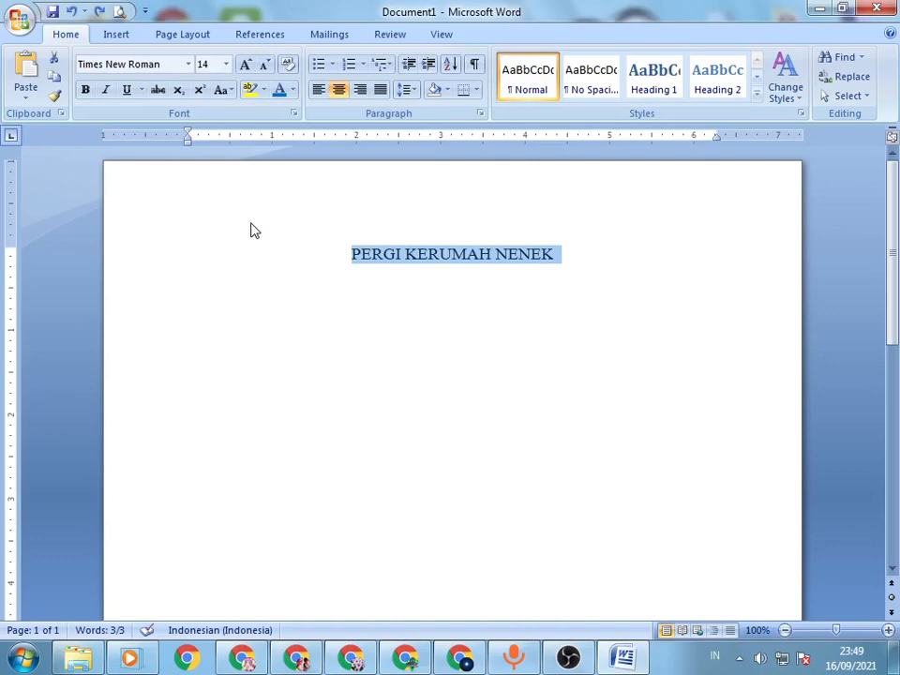
pyautogui.hotkey('ctrl', 'b')
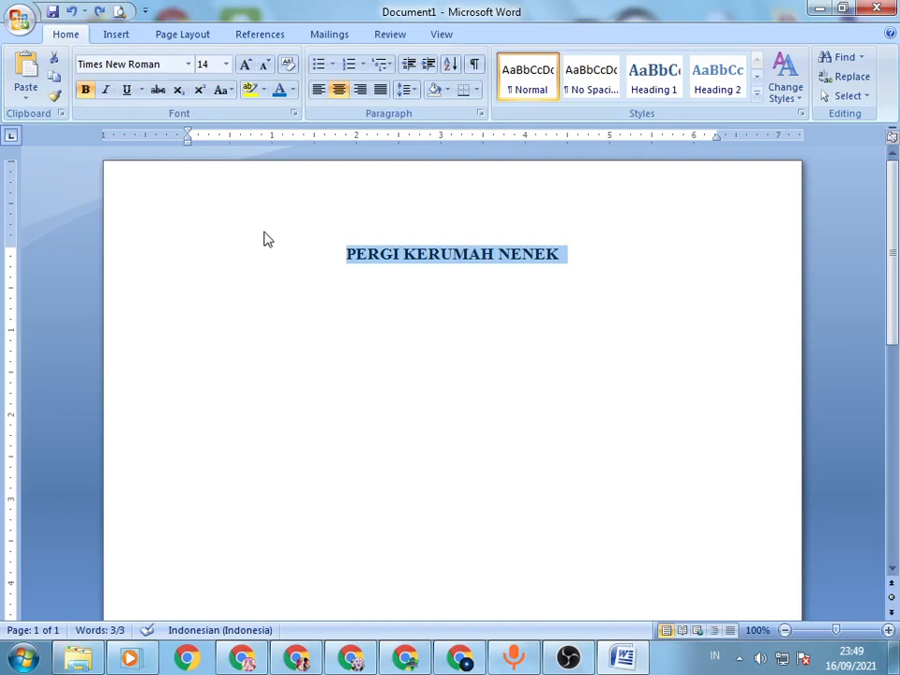
pyautogui.click(591, 254)
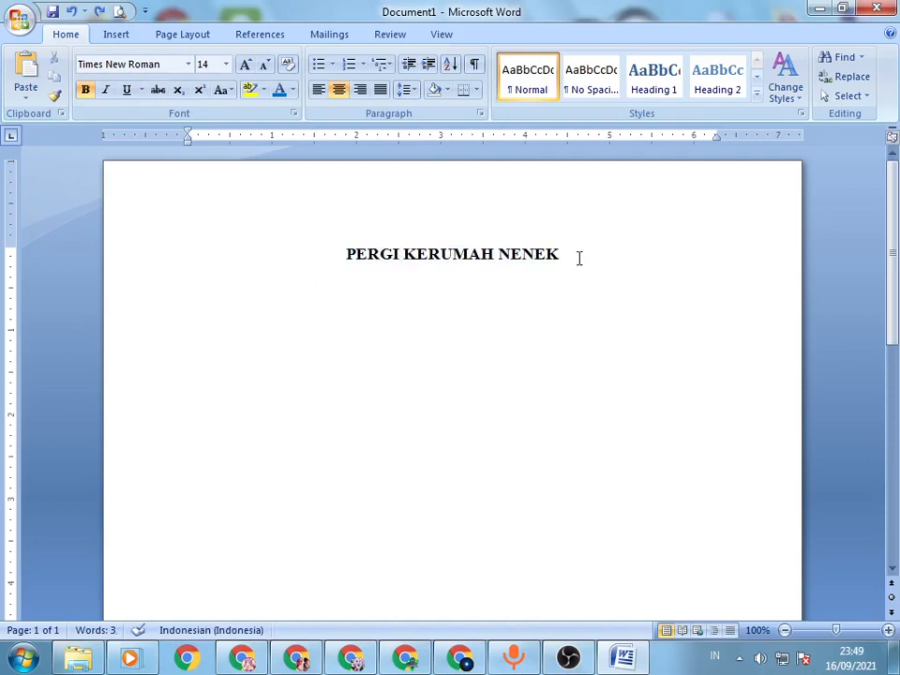
# Step: Add empty lines below the title, raising the last empty line's font size to 20
pyautogui.press('Return')
pyautogui.hotkey('ctrl', 'shift', '.')
pyautogui.hotkey('ctrl', 'shift', '.')
pyautogui.hotkey('ctrl', 'shift', '.')
pyautogui.hotkey('ctrl', 'shift', '.')
pyautogui.hotkey('ctrl', 'shift', '.')
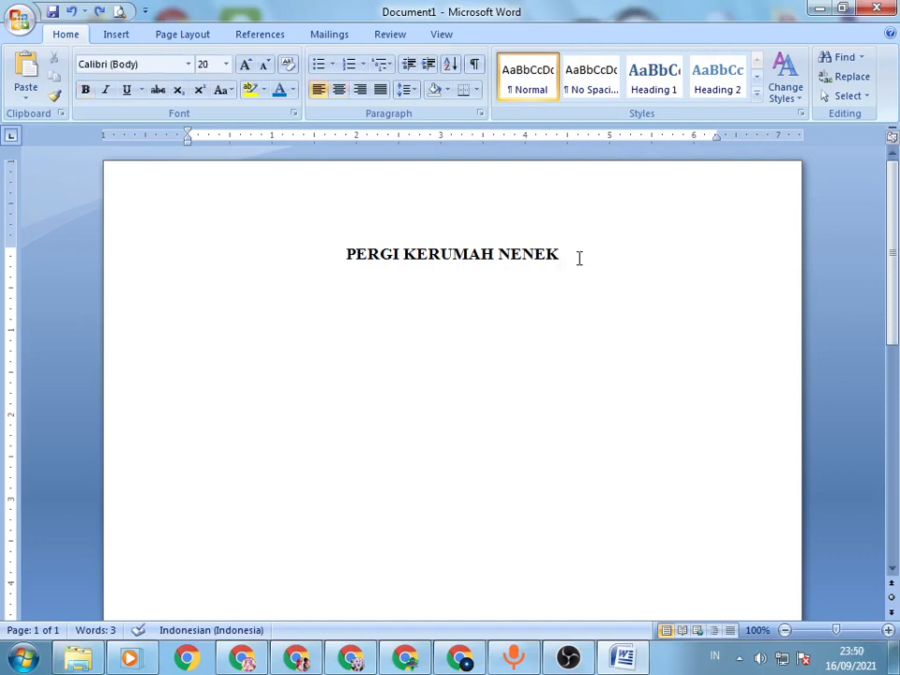
pyautogui.press('Up')
pyautogui.press('Return')
# Step: Set the title and the empty lines below it to Times New Roman, with the cursor placed below the title
pyautogui.moveTo(526, 282); pyautogui.dragTo(446, 178)
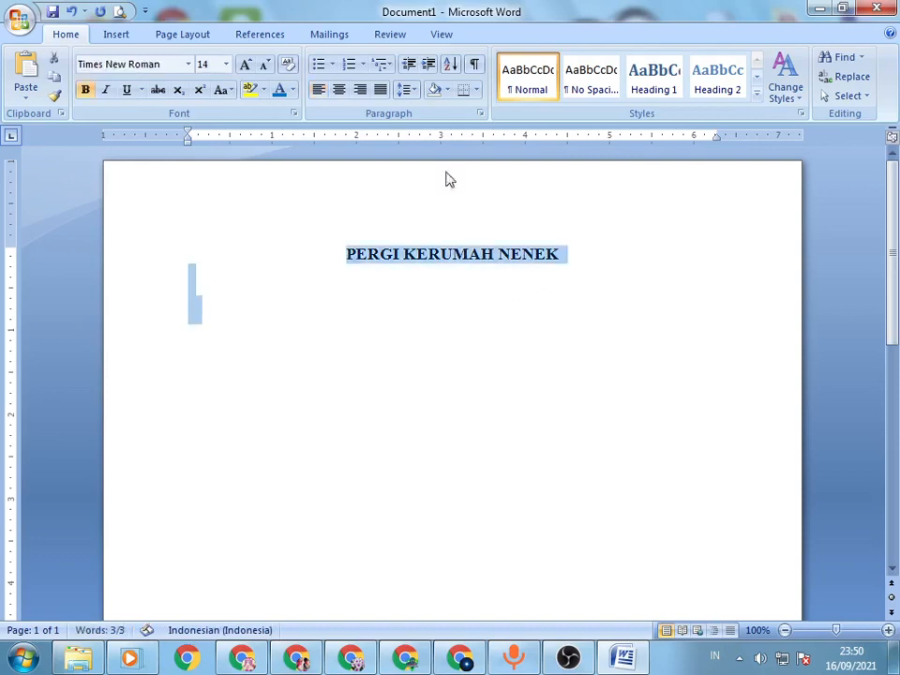
pyautogui.click(161, 64)
pyautogui.press('Return')
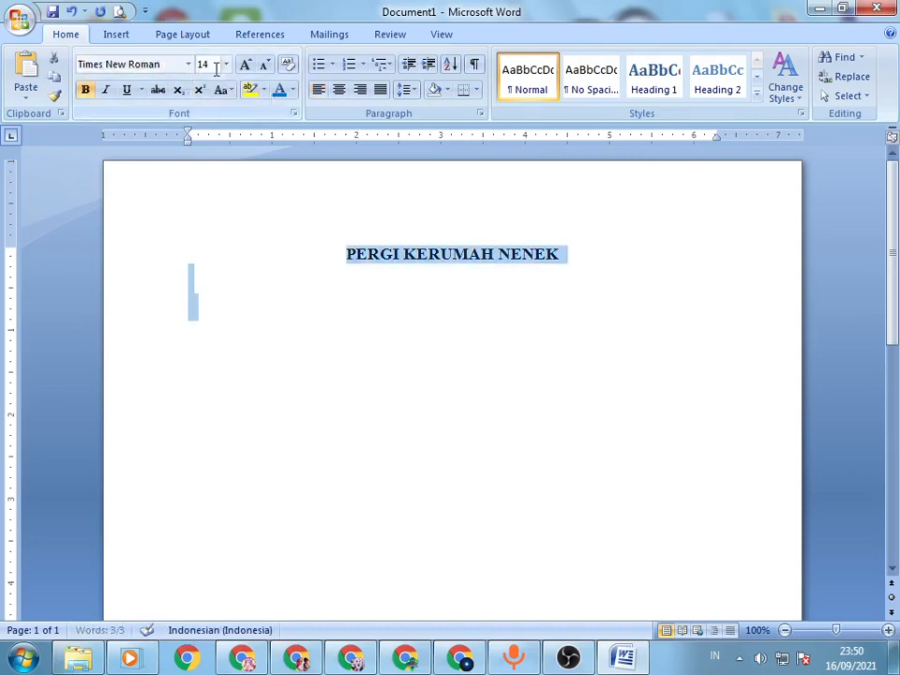
pyautogui.click(214, 289)
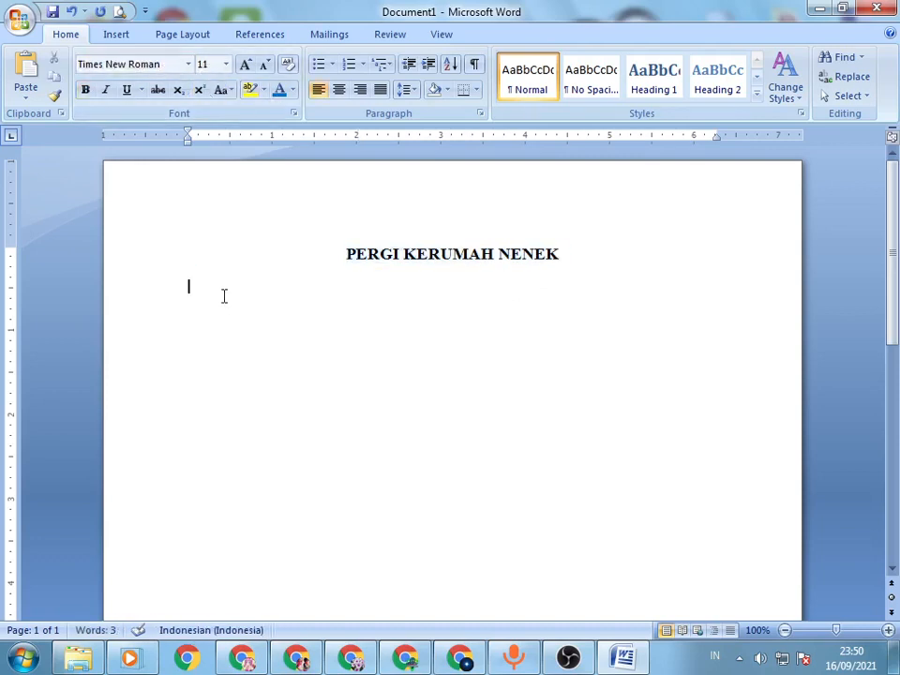
# Step: On a new line below the title, write "Pada saat liburan sekolah [character's first name] mengajak keluarga untuk berlibur ke rumah nenek."
pyautogui.press('Return')
pyautogui.write('Pada')
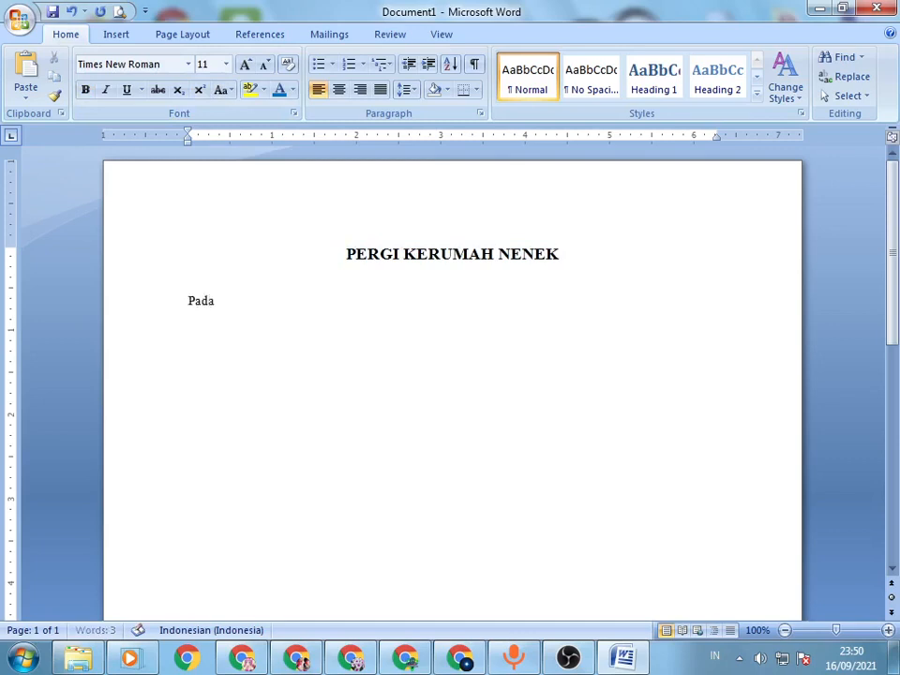
pyautogui.write(' saat libur')
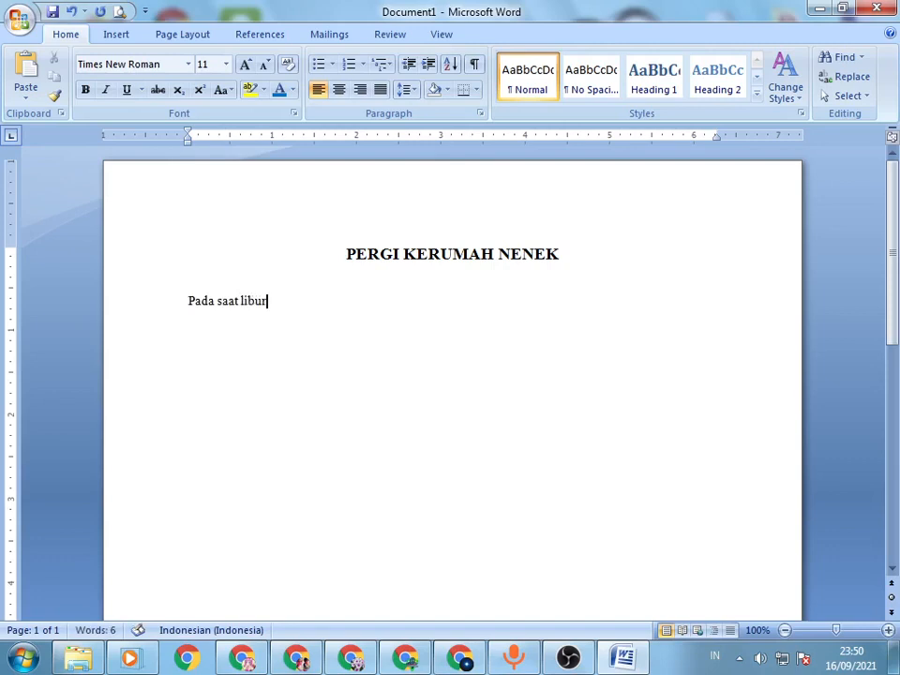
pyautogui.write('an sekoal')
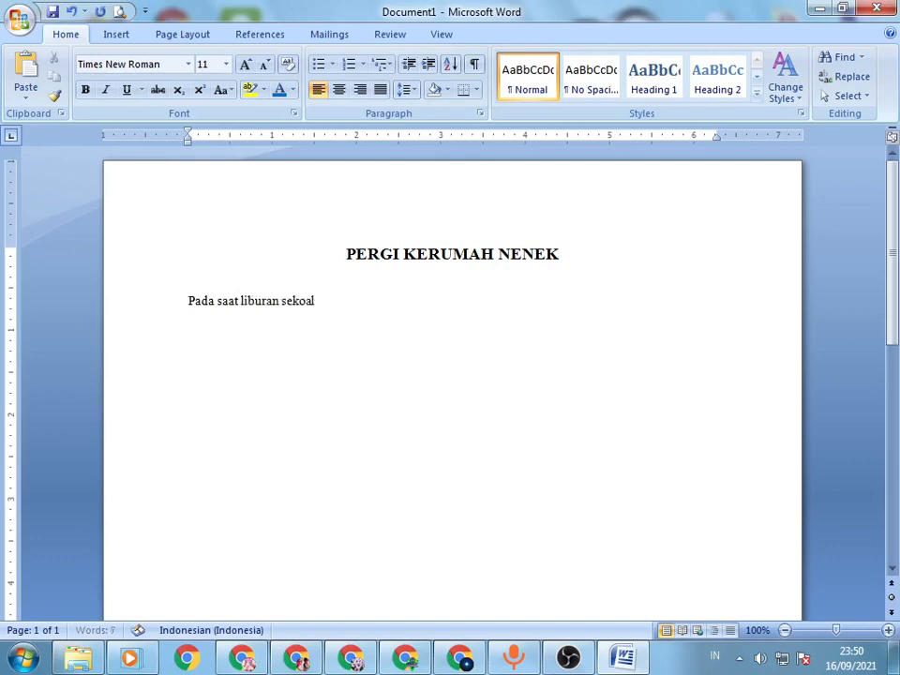
pyautogui.write('h')
pyautogui.press('BackSpace')
pyautogui.press('BackSpace')
pyautogui.press('BackSpace')
pyautogui.write('lah budi')
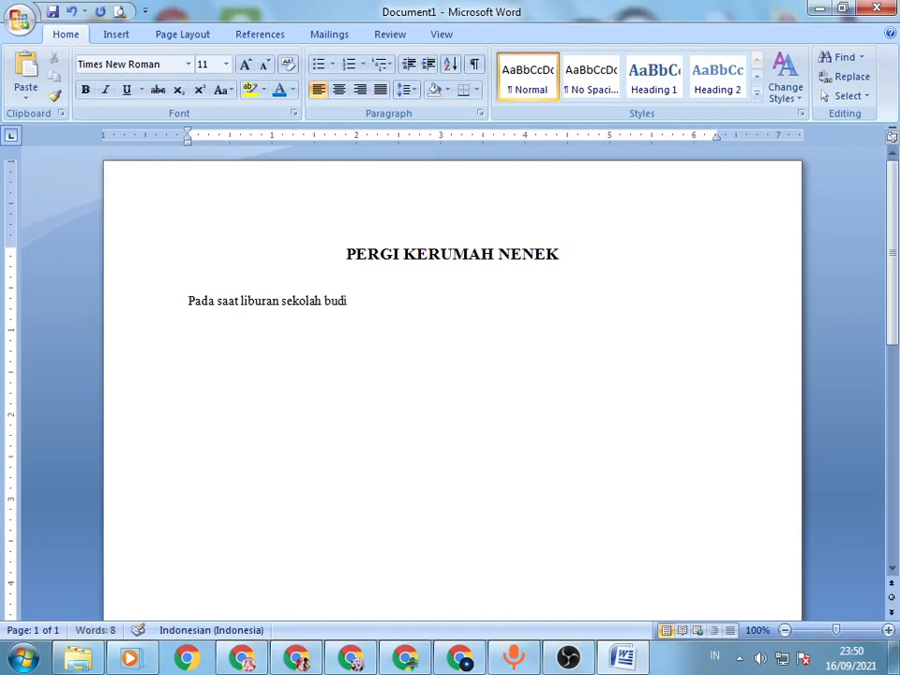
pyautogui.write(' mengajak ')
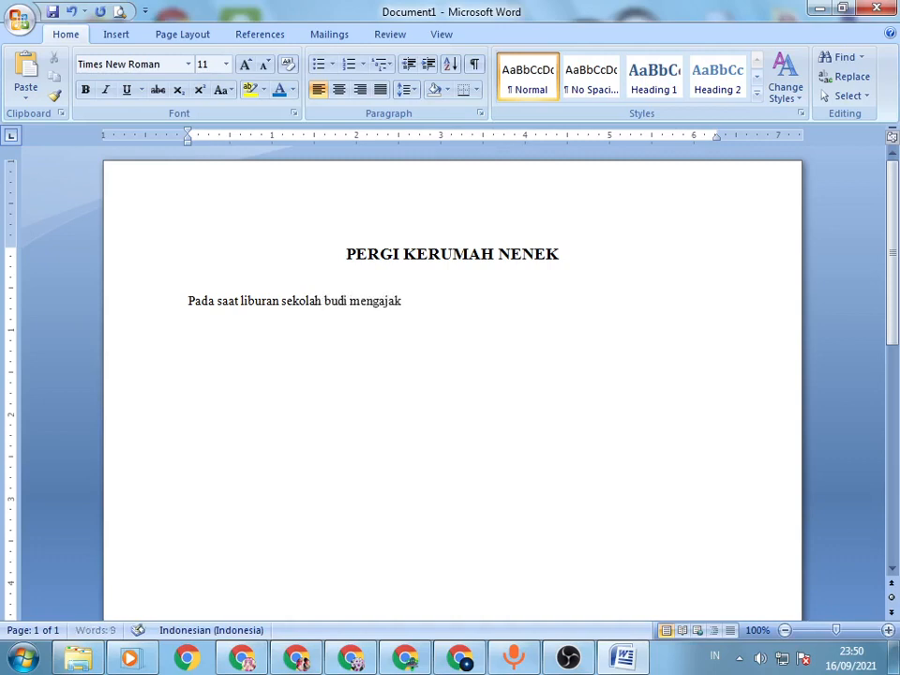
pyautogui.write('keluarga u')
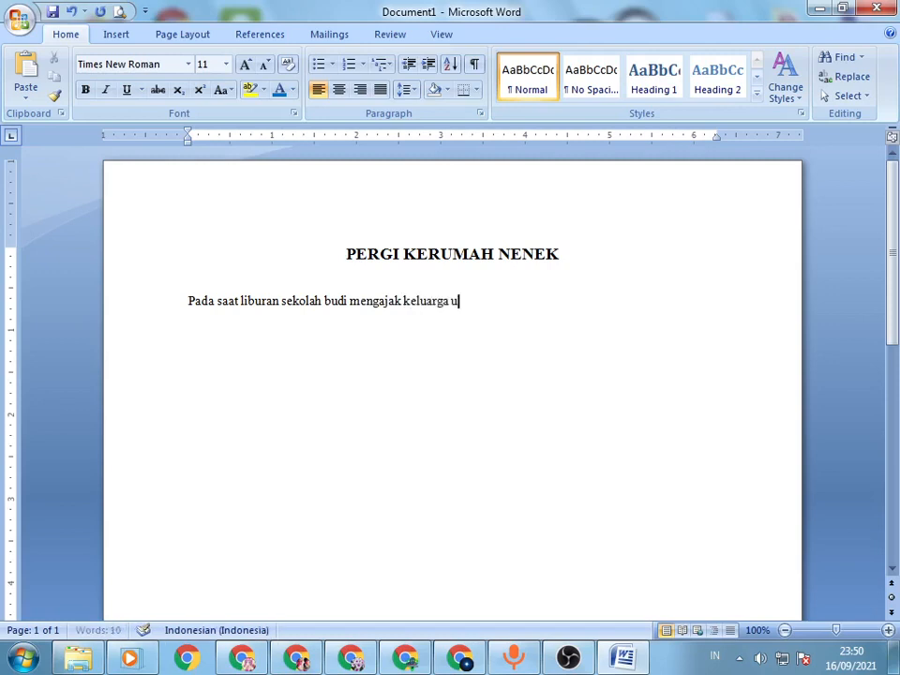
pyautogui.write('ntuk berli')
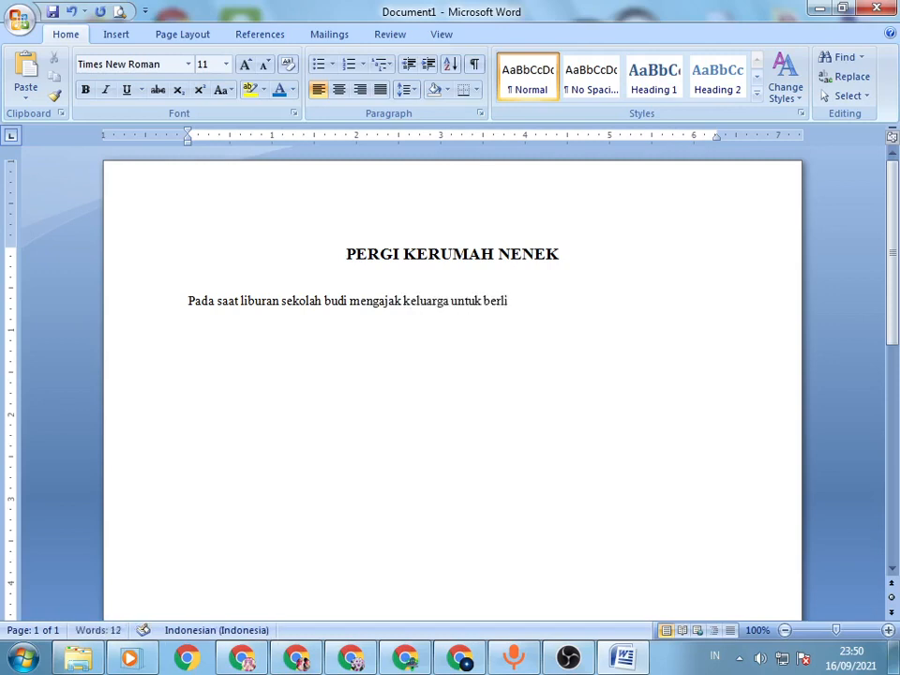
pyautogui.write('bur ke rumah nene')
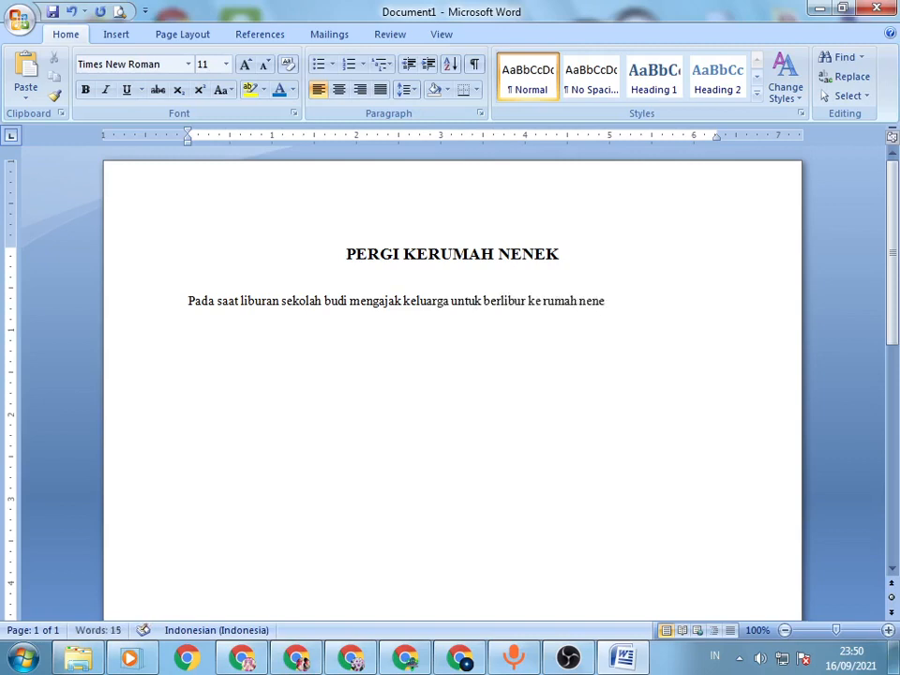
pyautogui.write('k.')
# Step: Try deleting single characters and whole words from the sentence, and undo the word deletions
pyautogui.write('as')
pyautogui.press('BackSpace')
pyautogui.press('BackSpace')
pyautogui.hotkey('ctrl', 'BackSpace')
pyautogui.hotkey('ctrl', 'BackSpace')
pyautogui.hotkey('ctrl', 'BackSpace')
pyautogui.hotkey('ctrl', 'BackSpace')
pyautogui.hotkey('ctrl', 'BackSpace')
pyautogui.hotkey('ctrl', 'BackSpace')
pyautogui.hotkey('ctrl', 'BackSpace')
pyautogui.hotkey('ctrl', 'BackSpace')
pyautogui.hotkey('ctrl', 'BackSpace')
pyautogui.hotkey('ctrl', 'BackSpace')
pyautogui.hotkey('ctrl', 'BackSpace')
pyautogui.hotkey('ctrl', 'BackSpace')
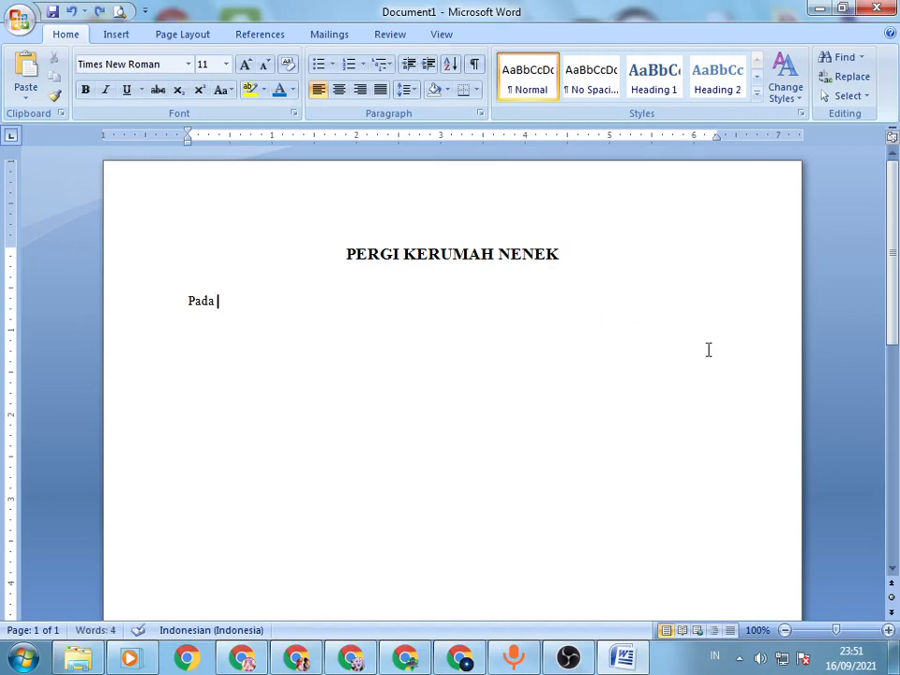
pyautogui.hotkey('ctrl', 'z')
pyautogui.hotkey('ctrl', 'z')
pyautogui.hotkey('ctrl', 'z')
pyautogui.hotkey('ctrl', 'z')
pyautogui.hotkey('ctrl', 'z')
pyautogui.hotkey('ctrl', 'z')
pyautogui.hotkey('ctrl', 'z')
pyautogui.hotkey('ctrl', 'z')
pyautogui.hotkey('ctrl', 'z')
pyautogui.hotkey('ctrl', 'z')
pyautogui.hotkey('ctrl', 'z')
pyautogui.hotkey('ctrl', 'z')
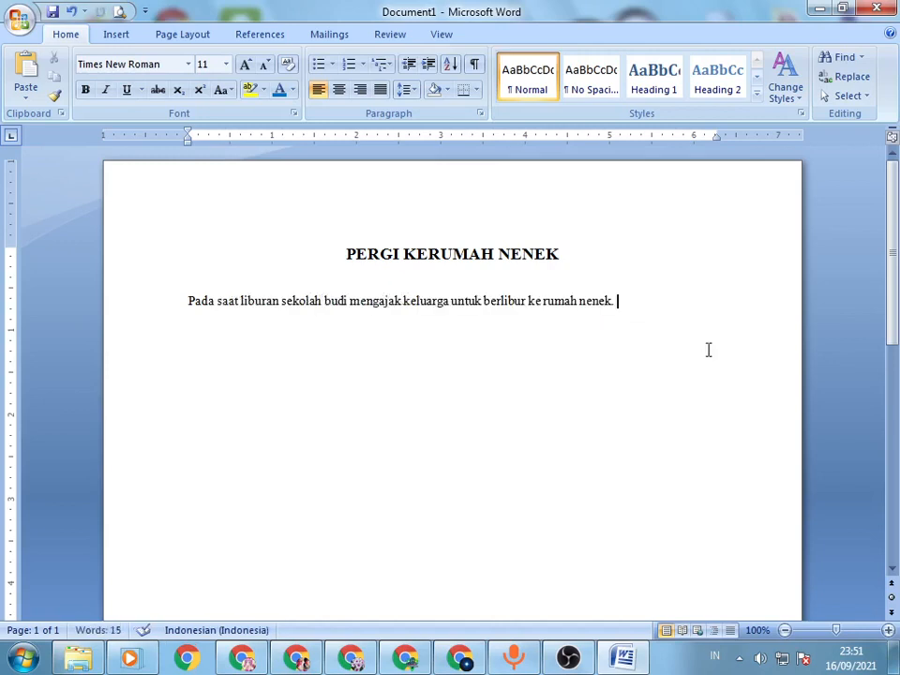
pyautogui.write('as')
pyautogui.press('Delete')
pyautogui.press('Delete')
# Step: Continue the paragraph after "nenek." with "Karena rumah nenek berada di area pegunungan,"
pyautogui.write('nenek. Karena rumah ne')
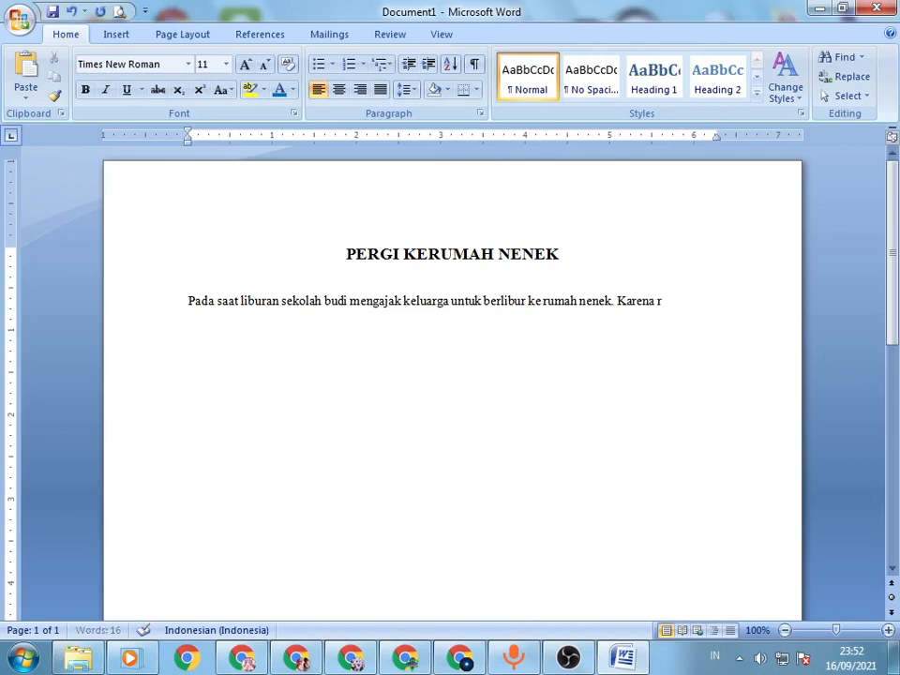
pyautogui.write('nek berada di')
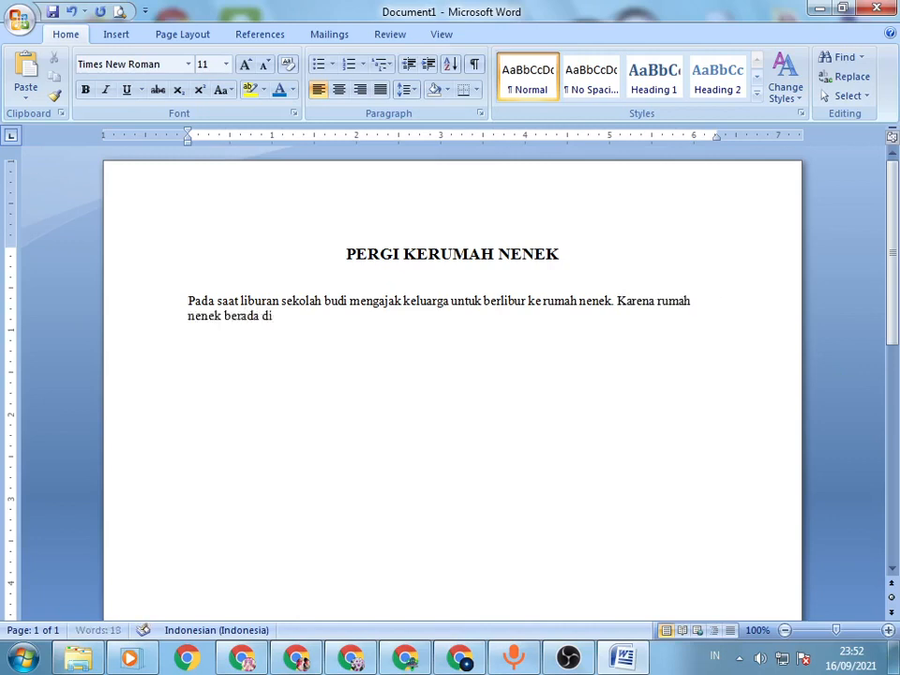
pyautogui.write(' area pegunau')
pyautogui.press('BackSpace')
pyautogui.press('BackSpace')
pyautogui.press('BackSpace')
pyautogui.write('nung')
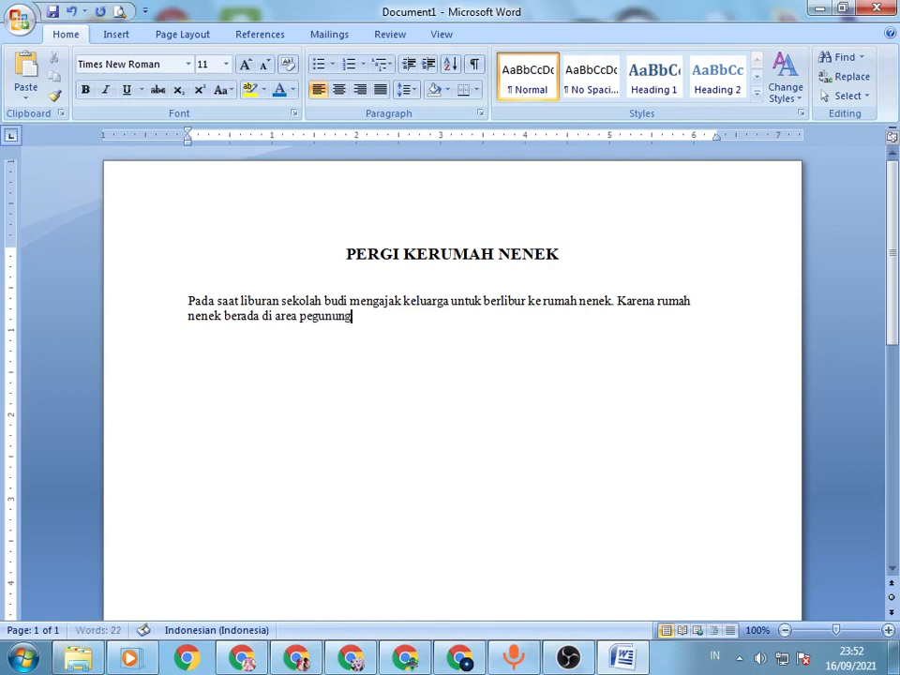
pyautogui.write('an, jadi si budi l')
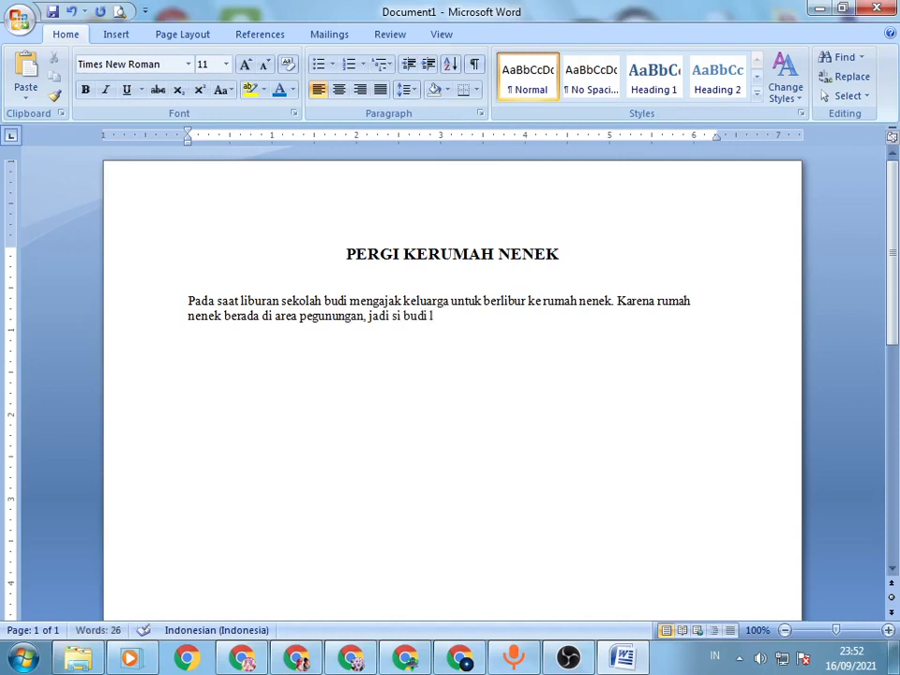
pyautogui.write('ebih asik')
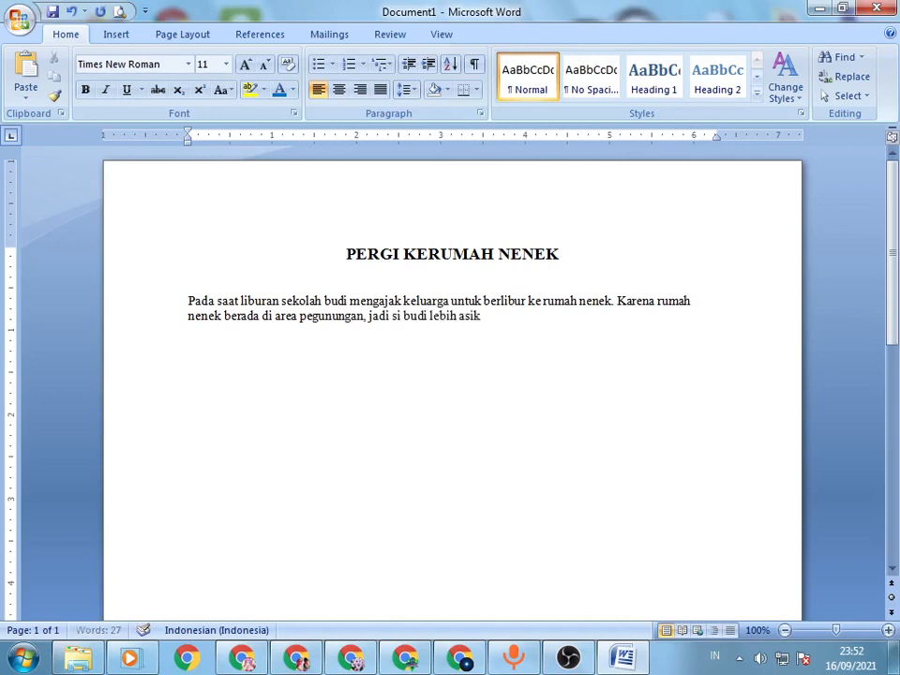
pyautogui.write(' dan nyaman berada s')
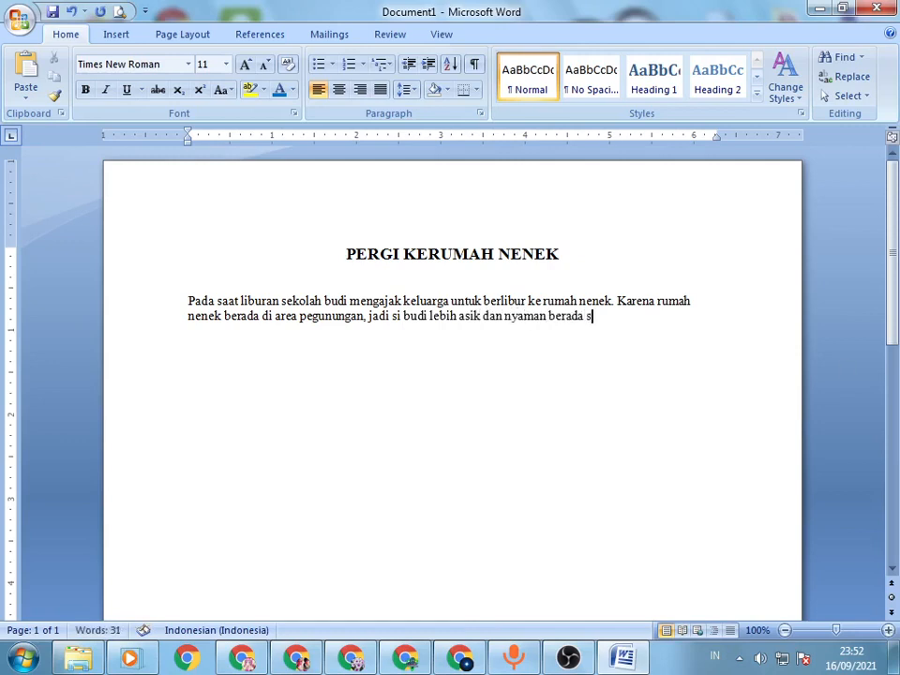
# Step: Complete the sentence after "pegunungan," with "jadi si [character's first name] lebih asik dan nyaman berada disana"
pyautogui.press('BackSpace')
pyautogui.write('disana')
# Step: Try duplicating the story paragraph several times at its end, and undo all the pasted copies
pyautogui.moveTo(155, 302); pyautogui.dragTo(589, 302)
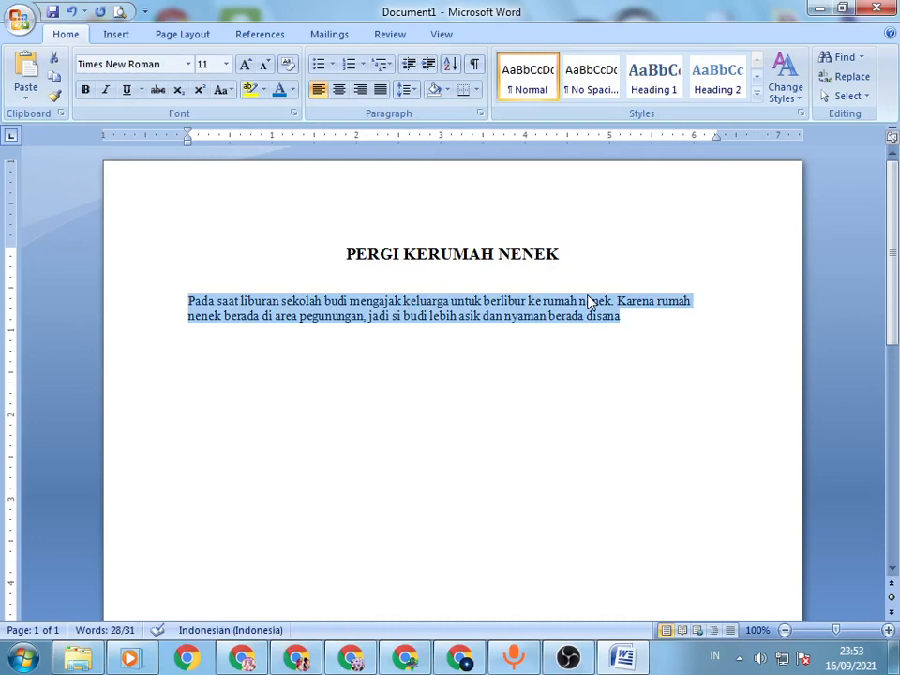
pyautogui.hotkey('ctrl', 'v')
pyautogui.hotkey('ctrl', 'v')
pyautogui.hotkey('ctrl', 'v')
pyautogui.hotkey('ctrl', 'v')
pyautogui.hotkey('ctrl', 'v')
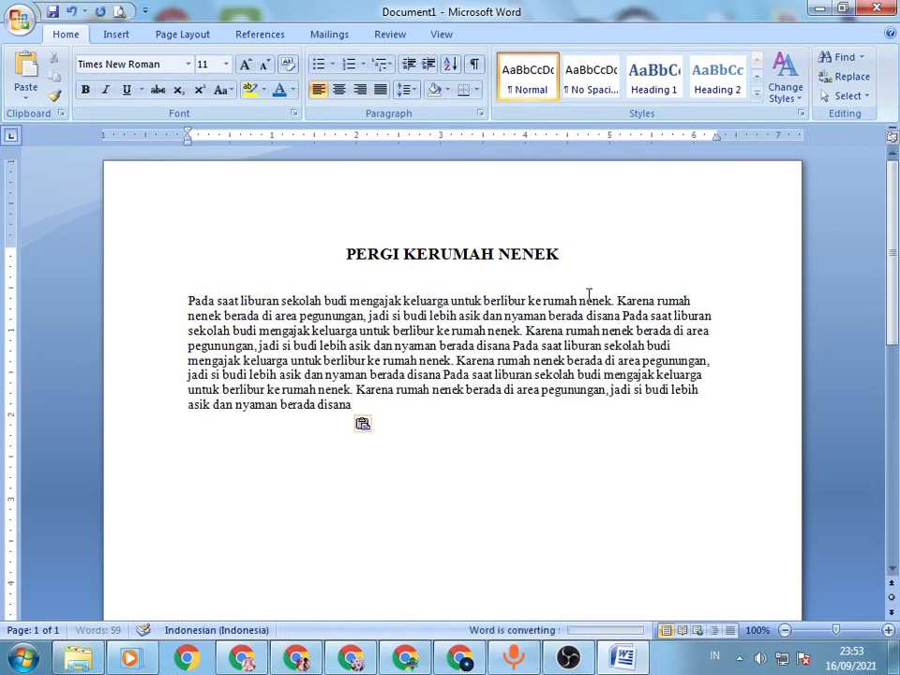
pyautogui.write('Pada saat liburan sekolah budi mengajak keluarga untuk berlibur ke rumah nenek. Karena rumah nenek berada di area pegunungan, jadi si budi lebih asik dan nyaman berada disana')
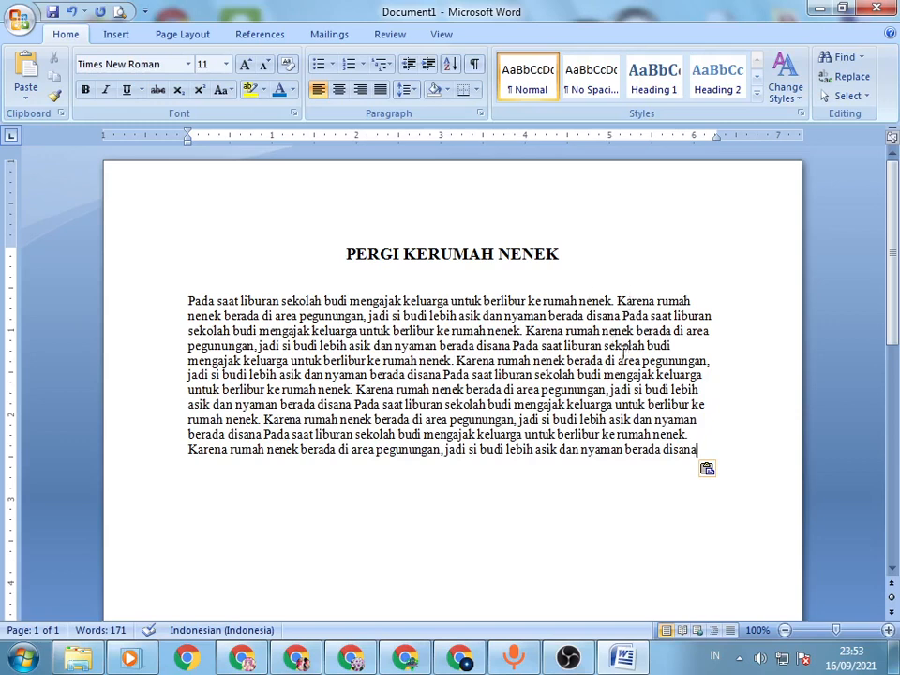
pyautogui.hotkey('ctrl', 'z')
pyautogui.hotkey('ctrl', 'z')
pyautogui.hotkey('ctrl', 'z')
pyautogui.hotkey('ctrl', 'z')
pyautogui.hotkey('ctrl', 'z')
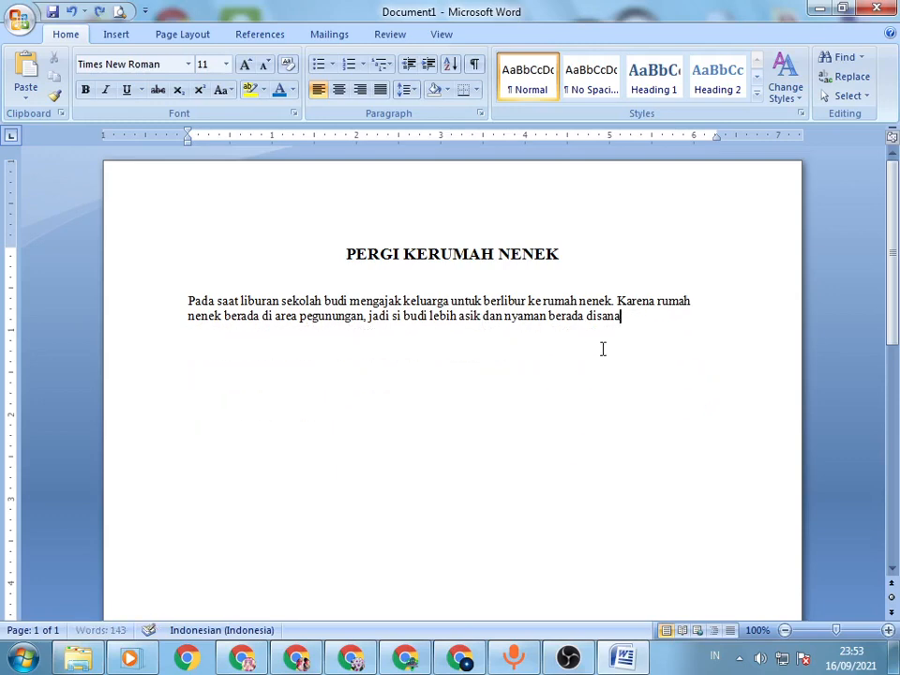
pyautogui.hotkey('ctrl', 'z')
pyautogui.click(606, 375)
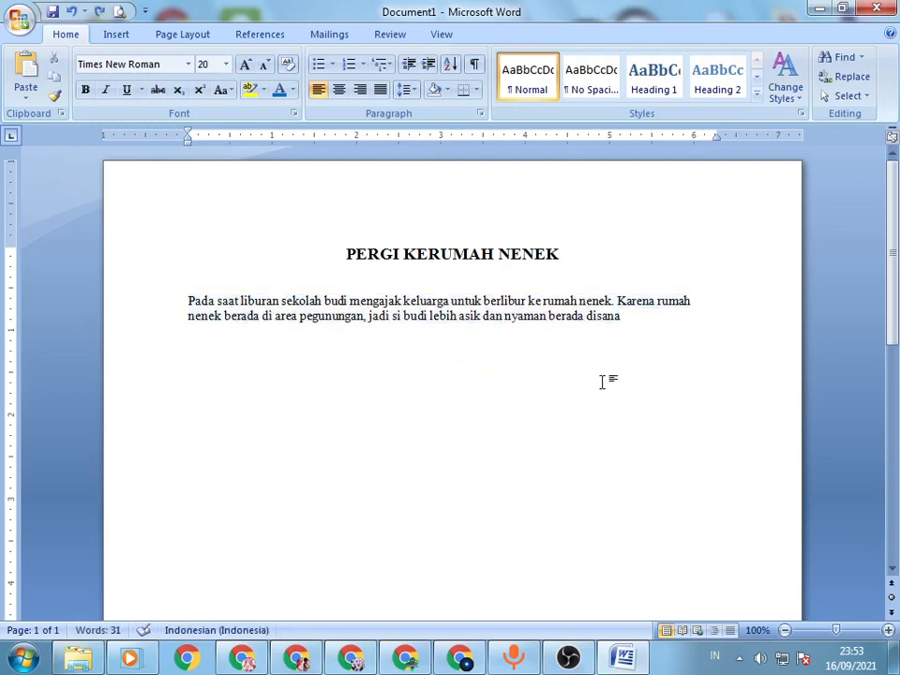
# Step: Copy the story paragraph, paste it repeatedly until there are twelve copies, and start a second paragraph before the sixth "Karena rumah nenek"
pyautogui.moveTo(189, 301); pyautogui.dragTo(627, 315)
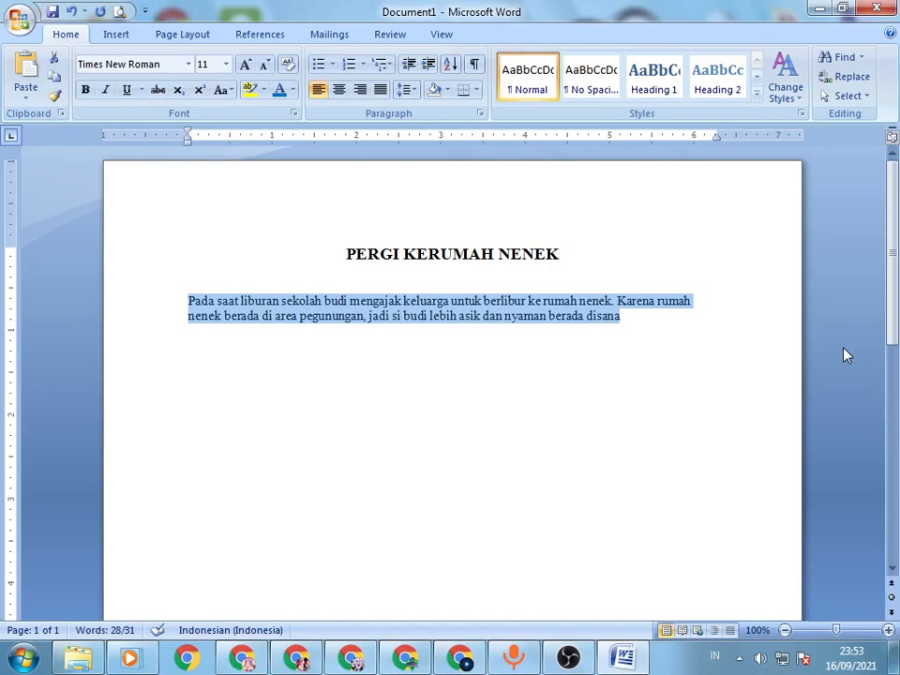
pyautogui.click(645, 320)
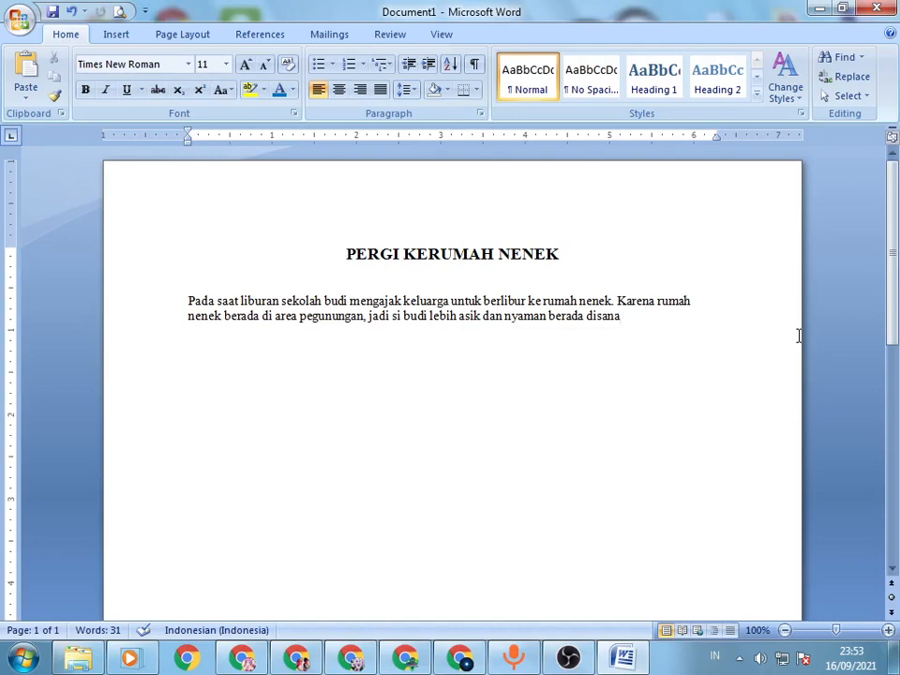
pyautogui.hotkey('ctrl', 'v')
pyautogui.hotkey('ctrl', 'v')
pyautogui.hotkey('ctrl', 'v')
pyautogui.hotkey('ctrl', 'v')
pyautogui.hotkey('ctrl', 'v')
pyautogui.hotkey('ctrl', 'v')
pyautogui.hotkey('ctrl', 'v')
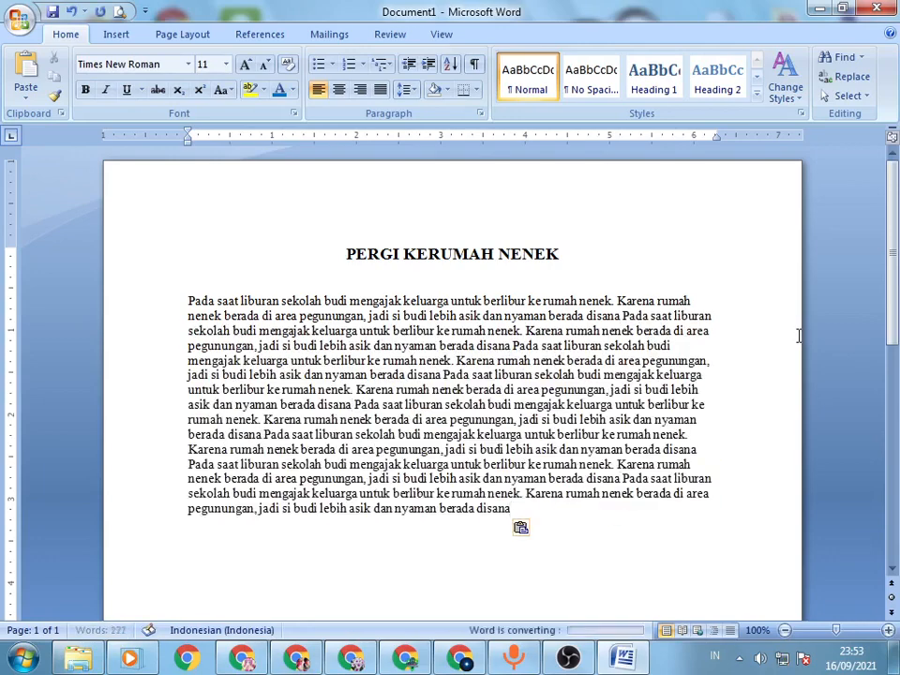
pyautogui.hotkey('ctrl', 'v')
pyautogui.hotkey('ctrl', 'v')
pyautogui.hotkey('ctrl', 'v')
pyautogui.hotkey('ctrl', 'v')
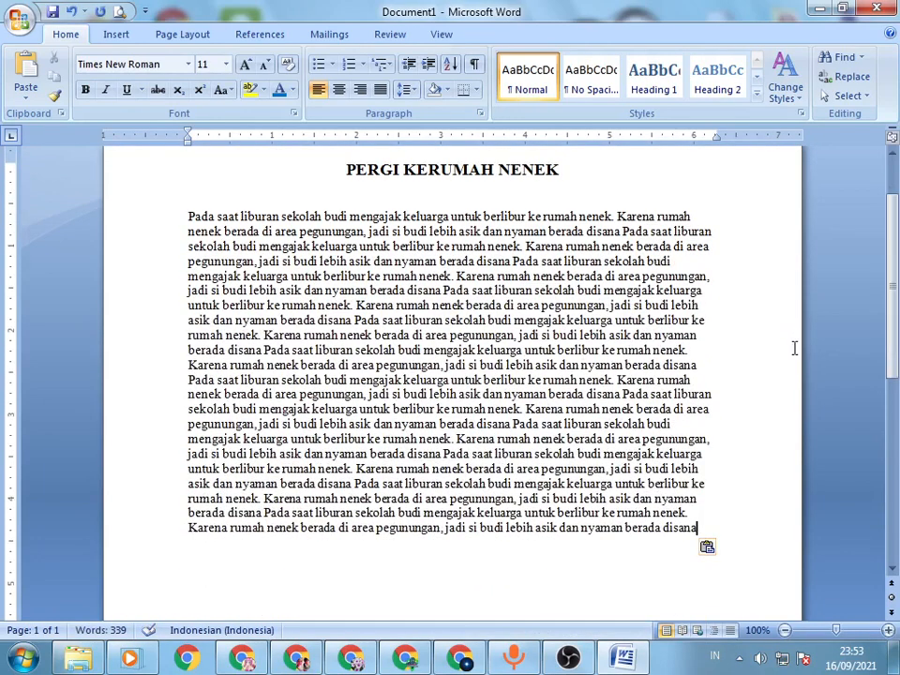
pyautogui.click(187, 365)
pyautogui.press('Return')
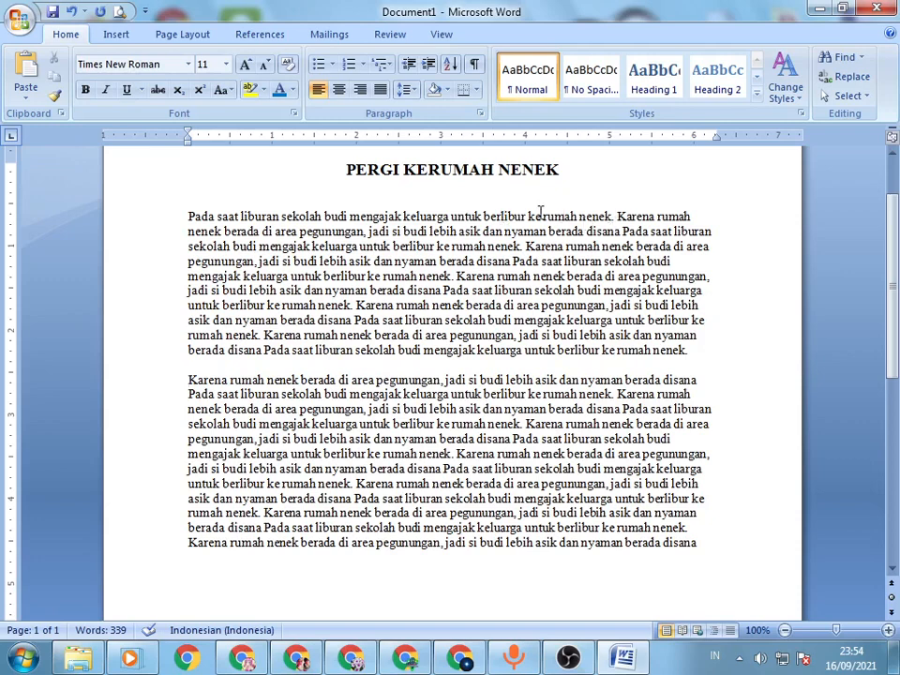
pyautogui.moveTo(526, 216); pyautogui.dragTo(600, 304)
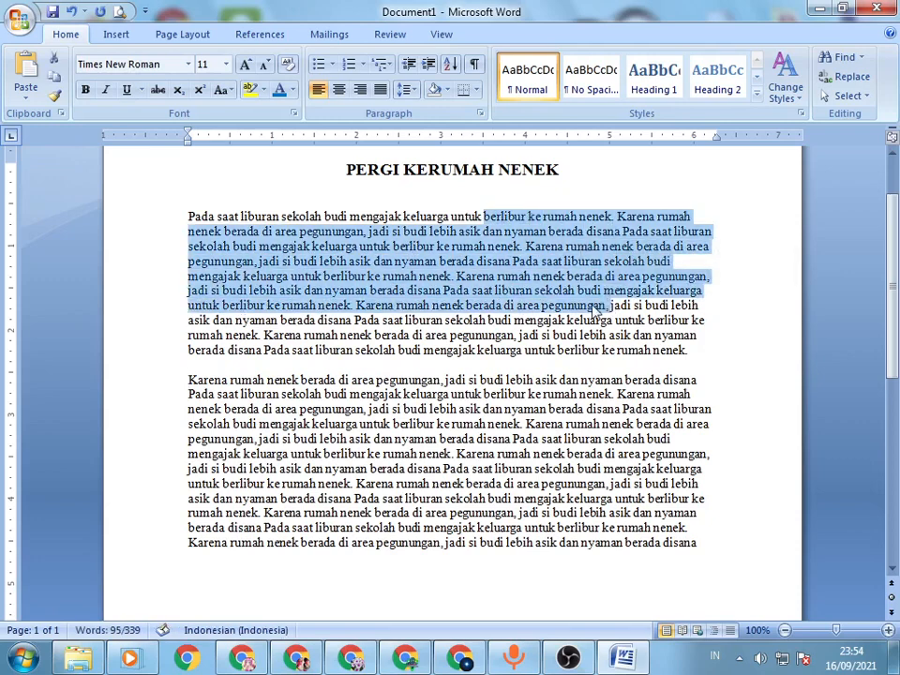
pyautogui.click(594, 304)
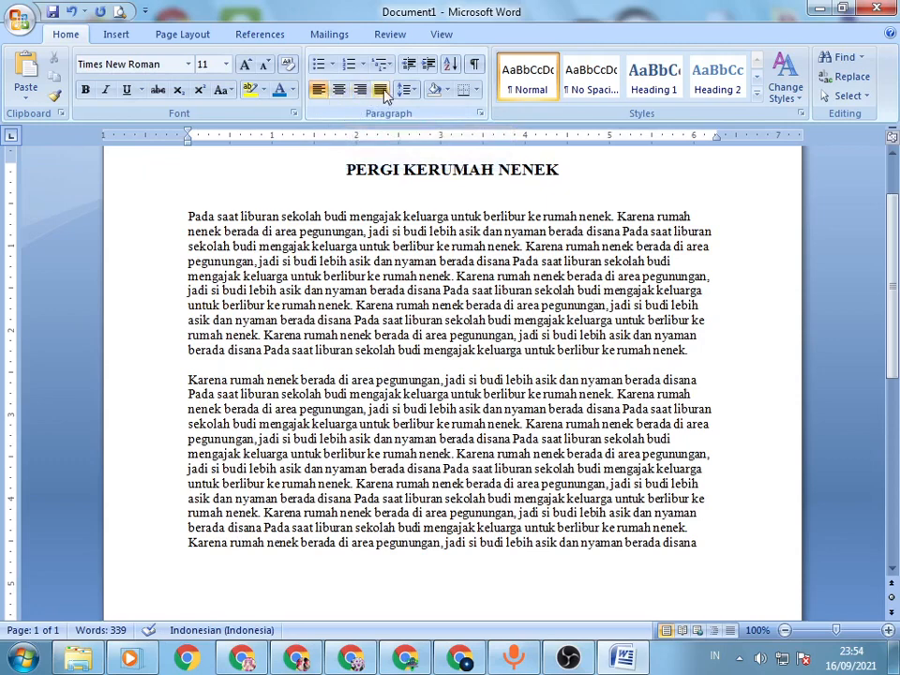
pyautogui.doubleClick(284, 217)
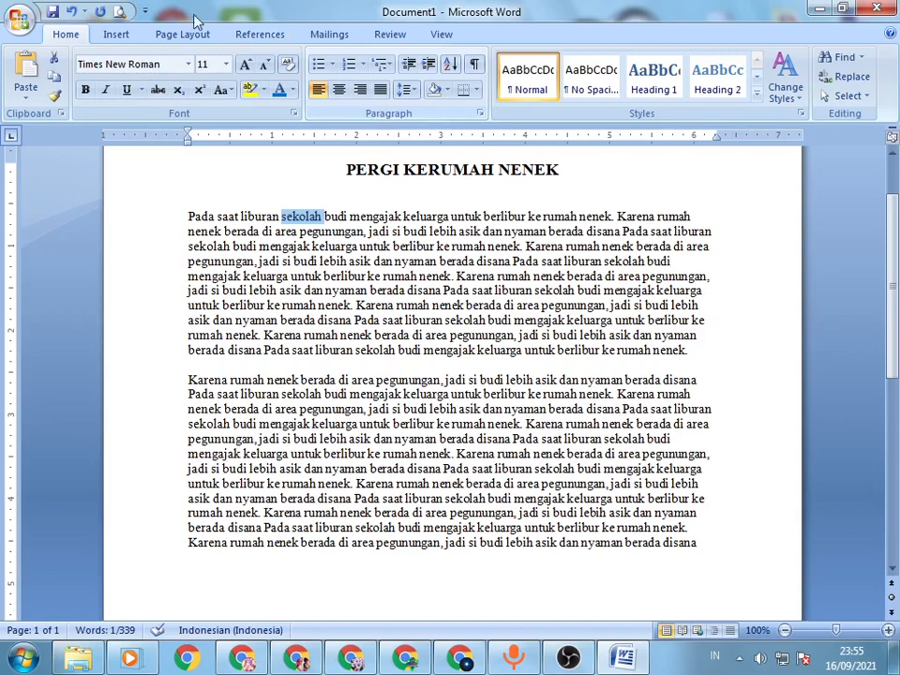
pyautogui.click(242, 300)
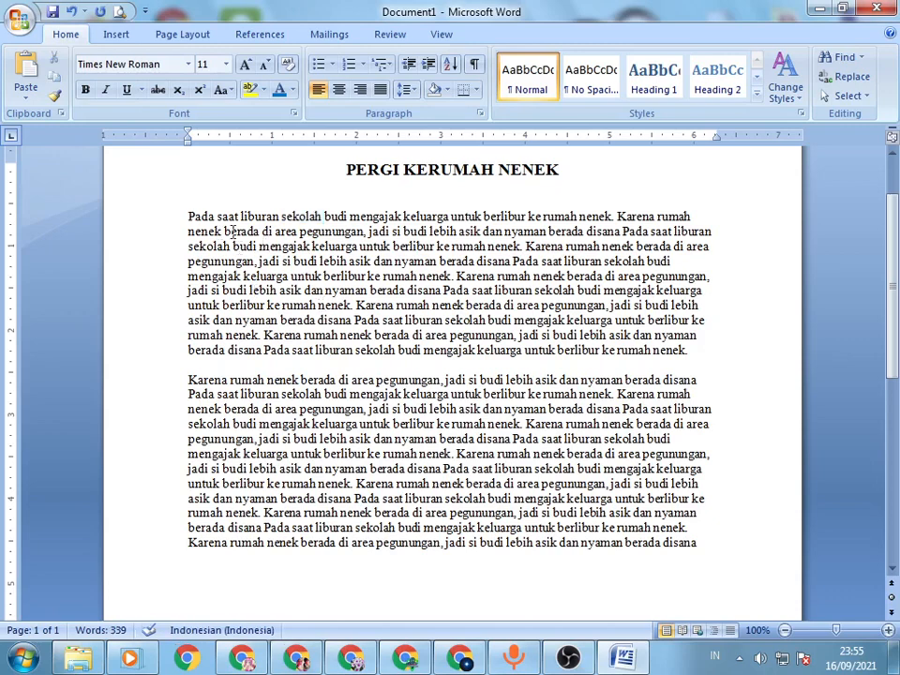
# Step: Justify both story paragraphs below the title
pyautogui.moveTo(190, 217); pyautogui.dragTo(739, 541)
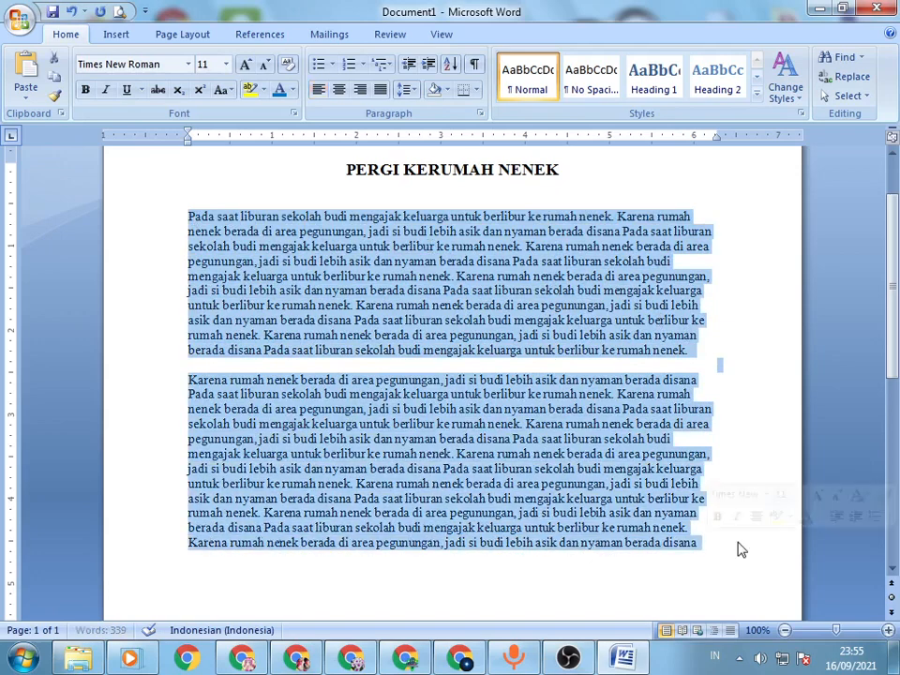
pyautogui.click(380, 90)
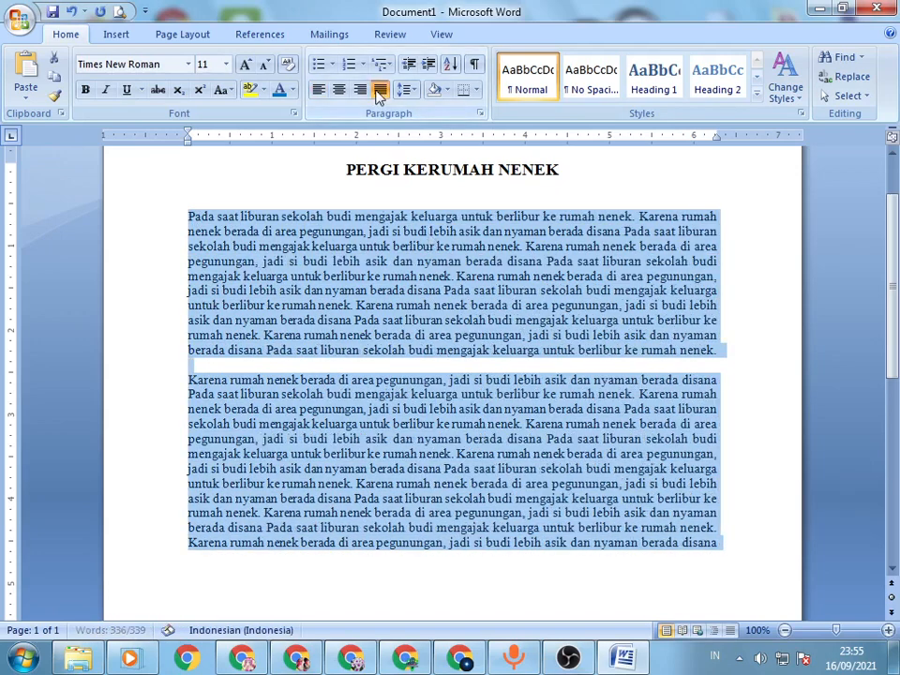
pyautogui.click(409, 263)
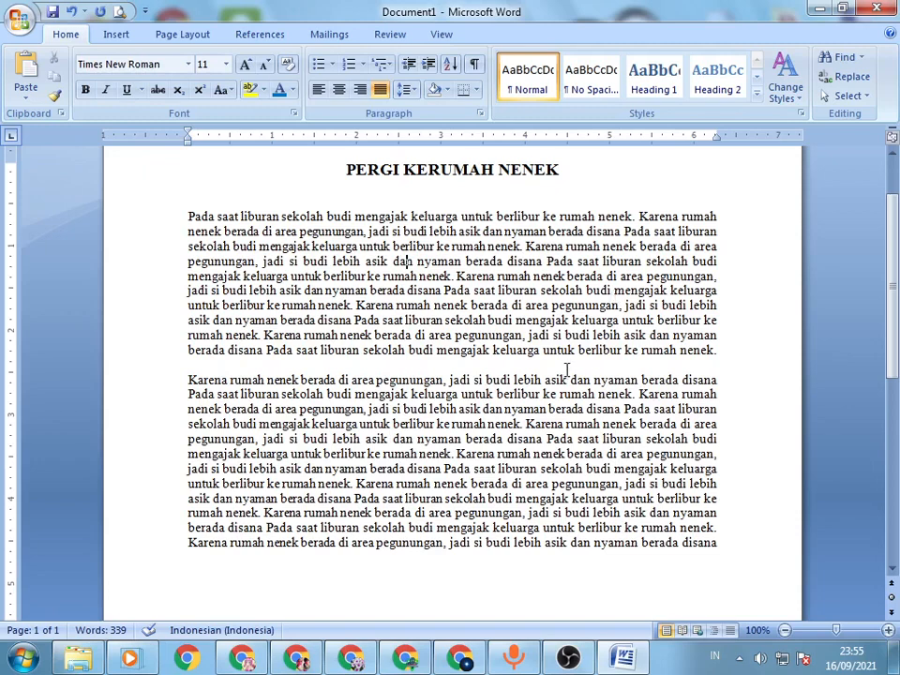
# Step: Try a left indent and a first-line indent on the first story paragraph with the ruler markers, and undo each one
pyautogui.click(192, 216)
pyautogui.moveTo(190, 147)
pyautogui.mouseDown()
pyautogui.moveTo(240, 169)
pyautogui.moveTo(220, 169)
pyautogui.mouseUp()
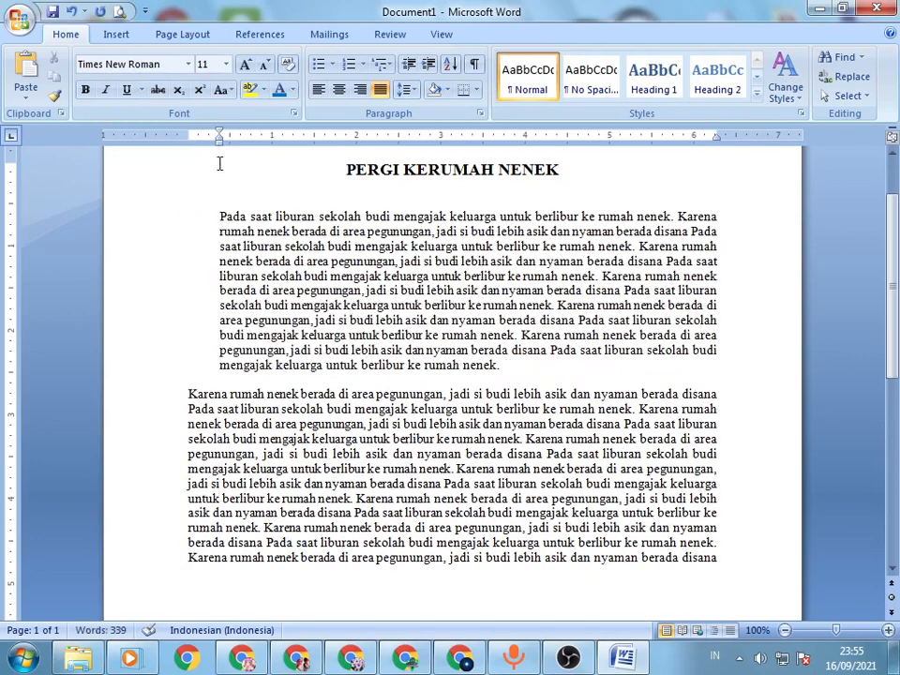
pyautogui.hotkey('ctrl', 'z')
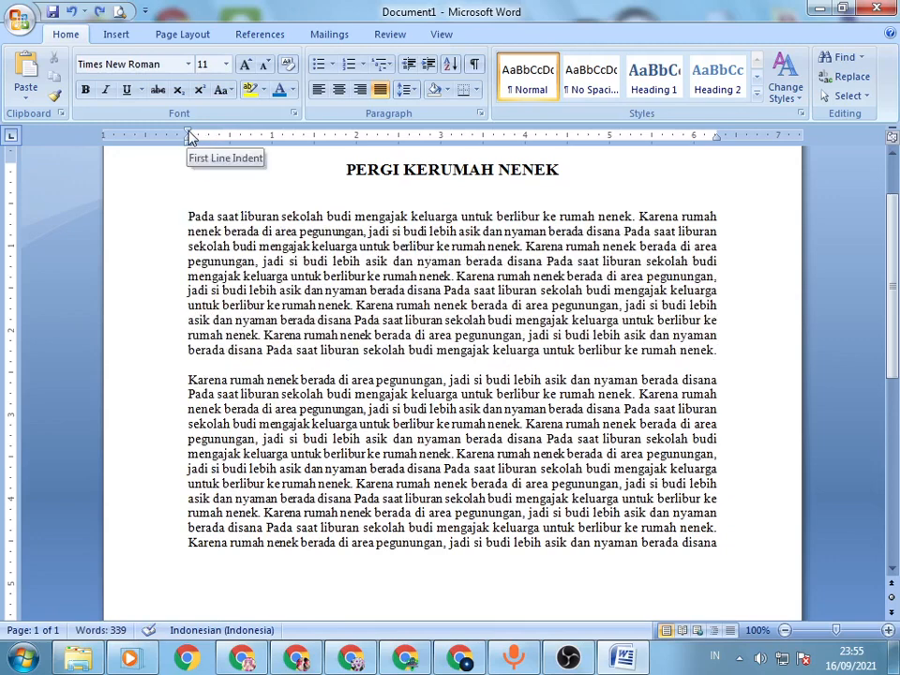
pyautogui.moveTo(191, 136); pyautogui.dragTo(222, 136)
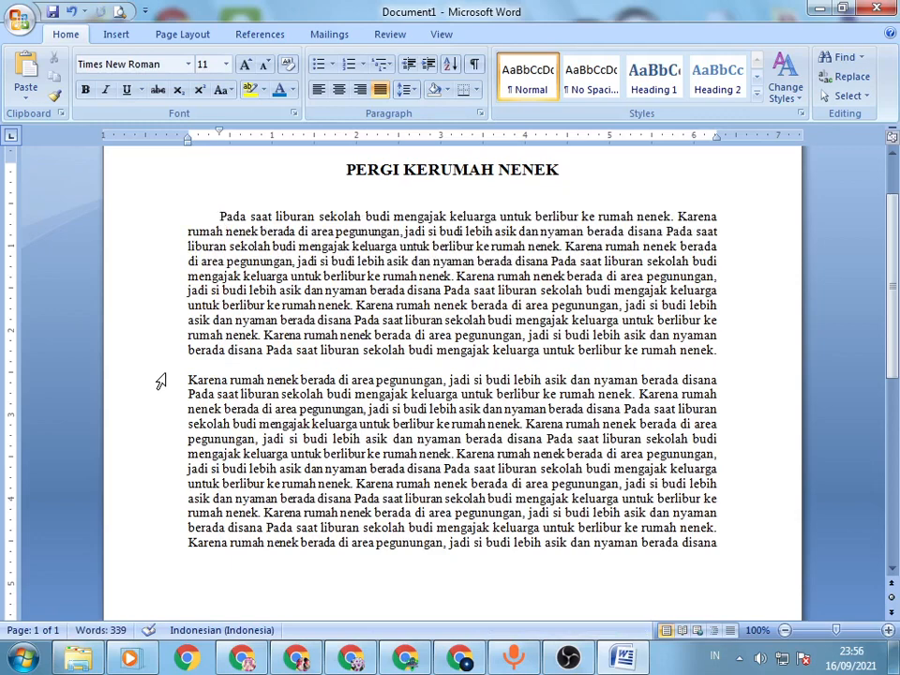
pyautogui.hotkey('ctrl', 'z')
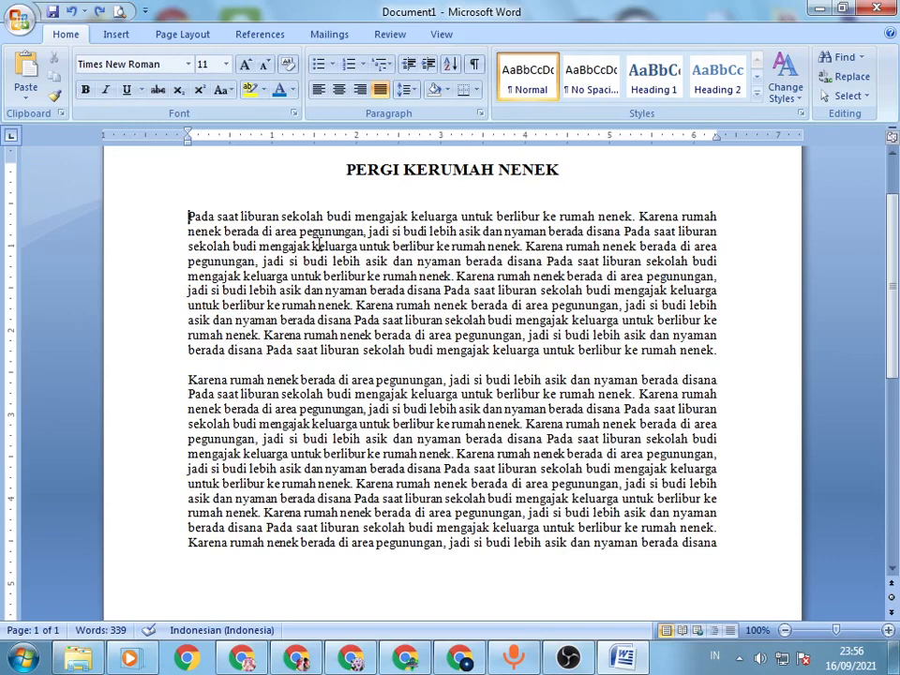
# Step: Indent the first line of both story paragraphs by 0.5 inch
pyautogui.press('Tab')
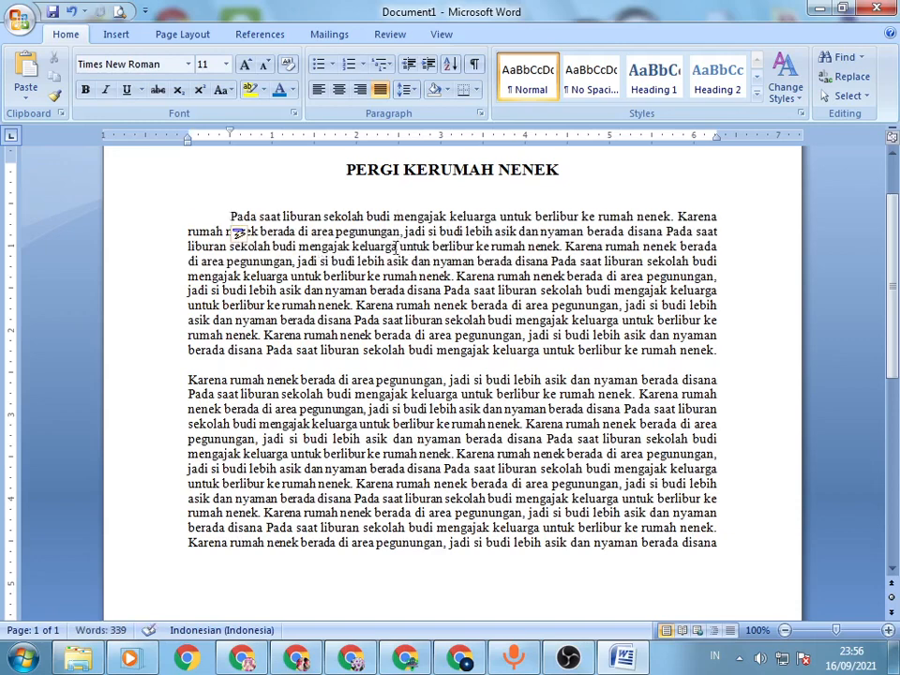
pyautogui.click(185, 379)
pyautogui.press('Tab')
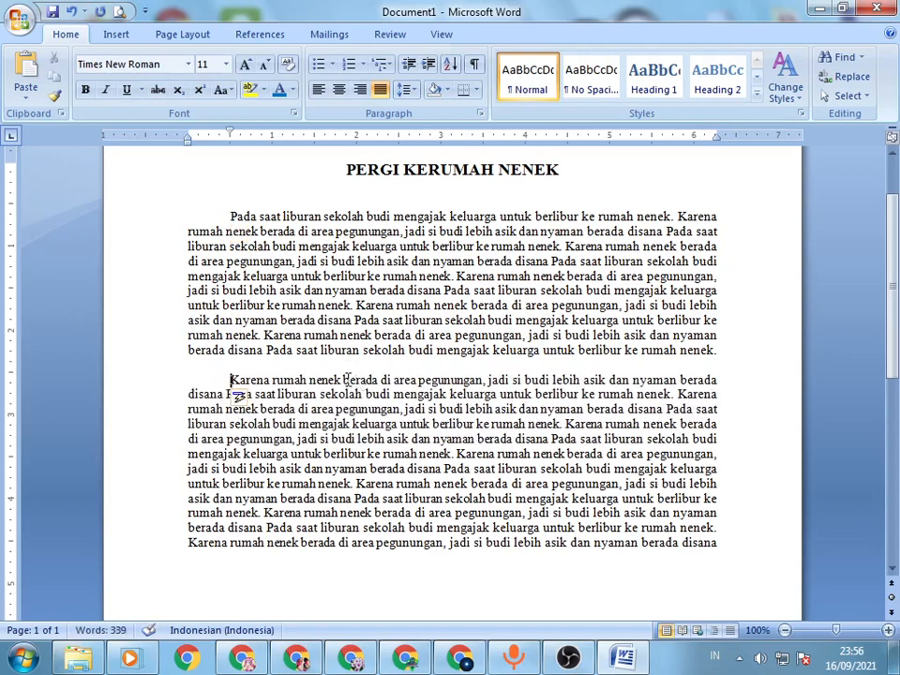
# Step: Merge the two paragraphs into one indented block, and separate them again with a blank line before the second paragraph
pyautogui.press('BackSpace')
pyautogui.press('BackSpace')
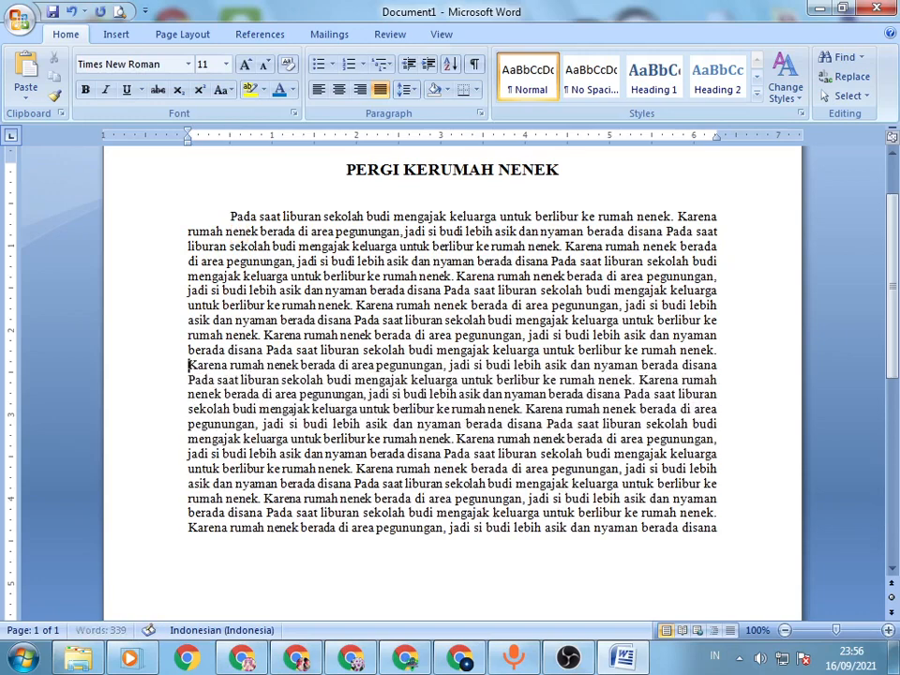
pyautogui.press('BackSpace')
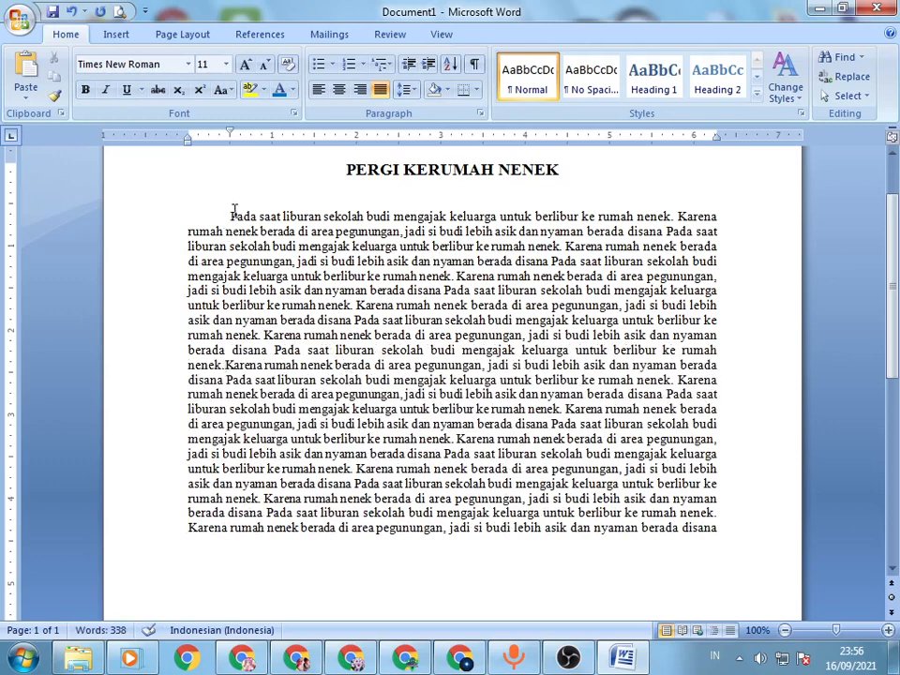
pyautogui.press('BackSpace')
pyautogui.press('Tab')
pyautogui.moveTo(241, 233)
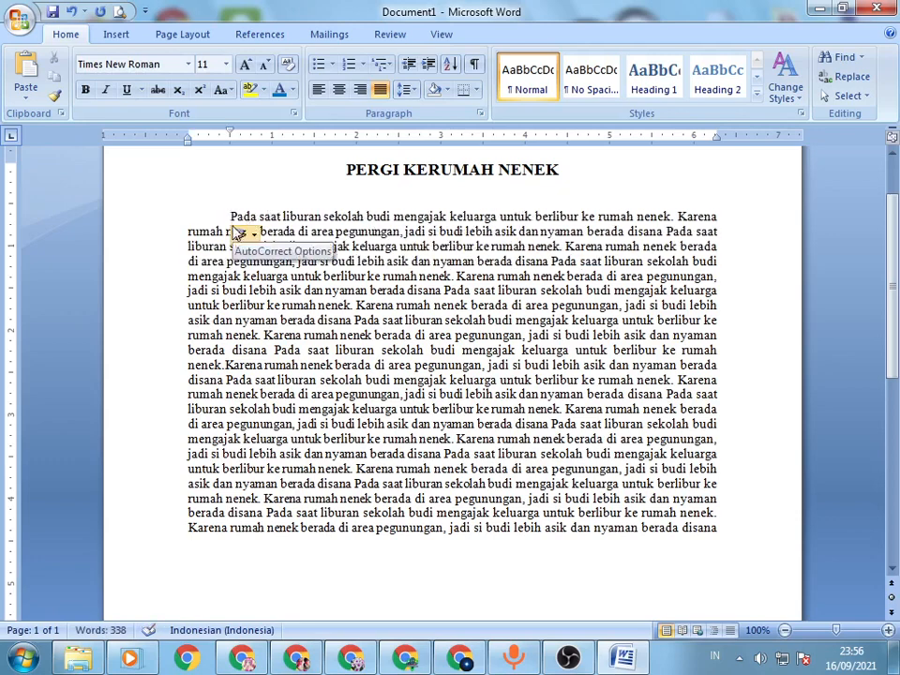
pyautogui.click(226, 365)
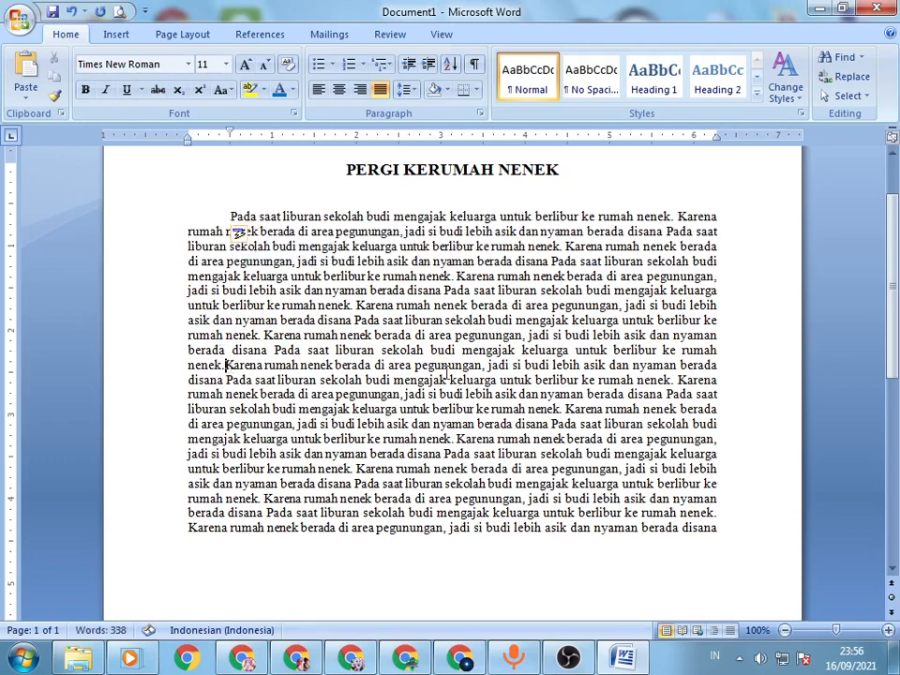
pyautogui.press('Return')
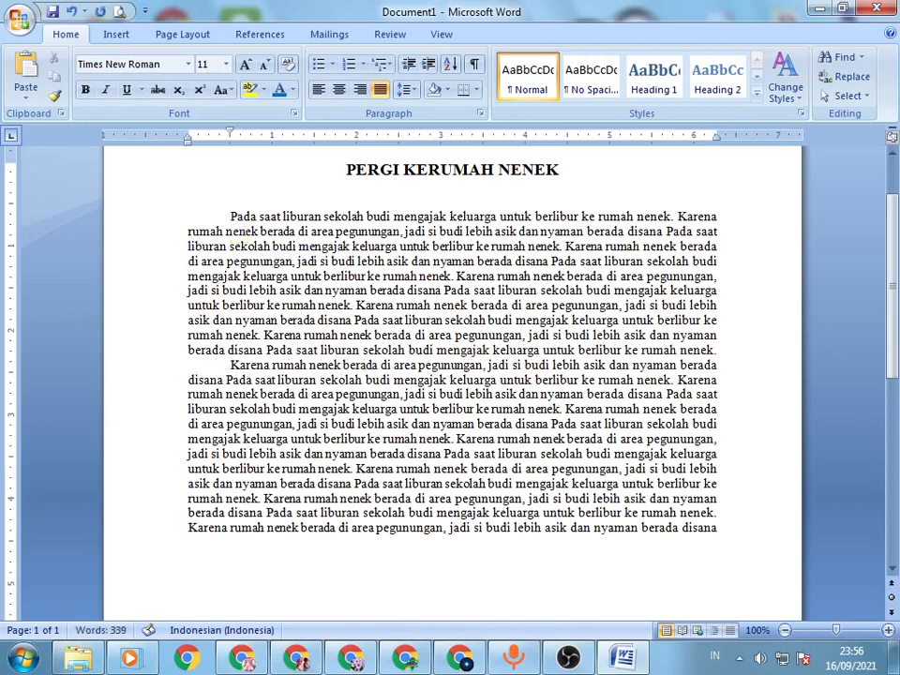
pyautogui.press('Return')
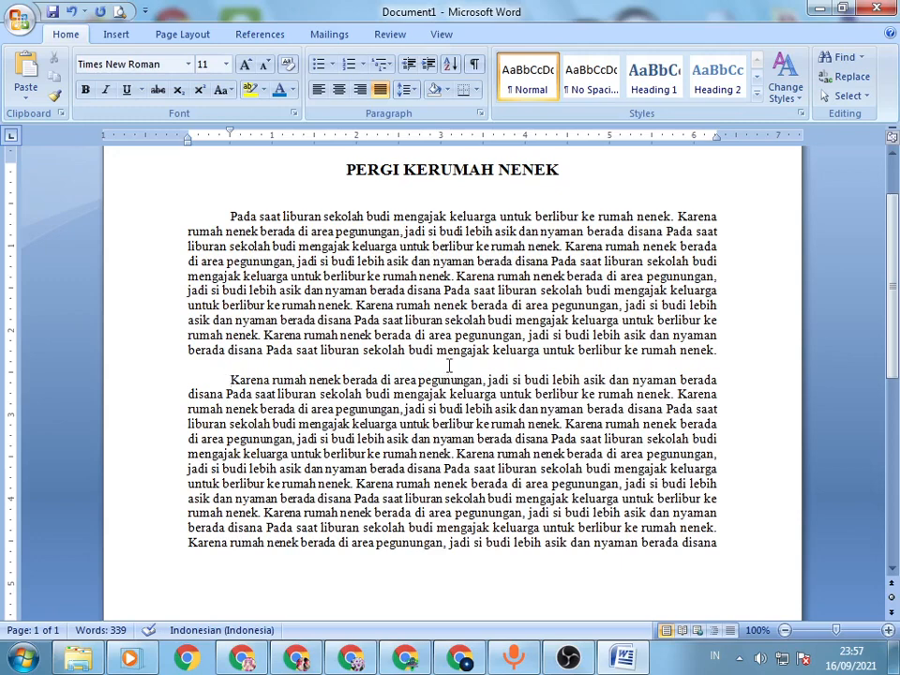
# Step: Add a blank line and a new unindented empty line below the end of the second story paragraph
pyautogui.scroll(-1, 460, 357)
pyautogui.scroll(3, 472, 346)
pyautogui.click(492, 332)
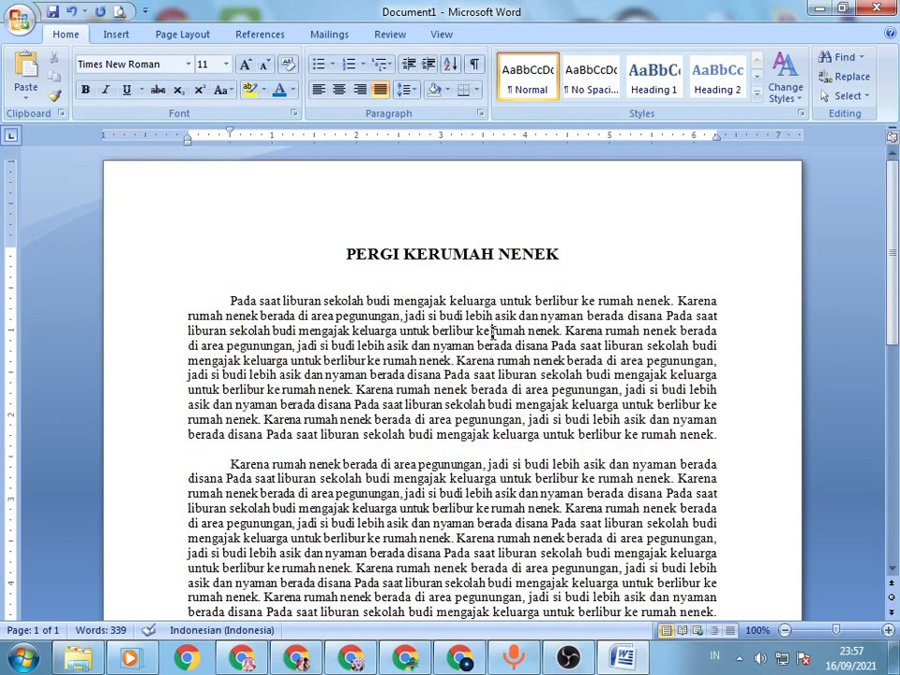
pyautogui.scroll(-2, 650, 335)
pyautogui.scroll(-2, 650, 335)
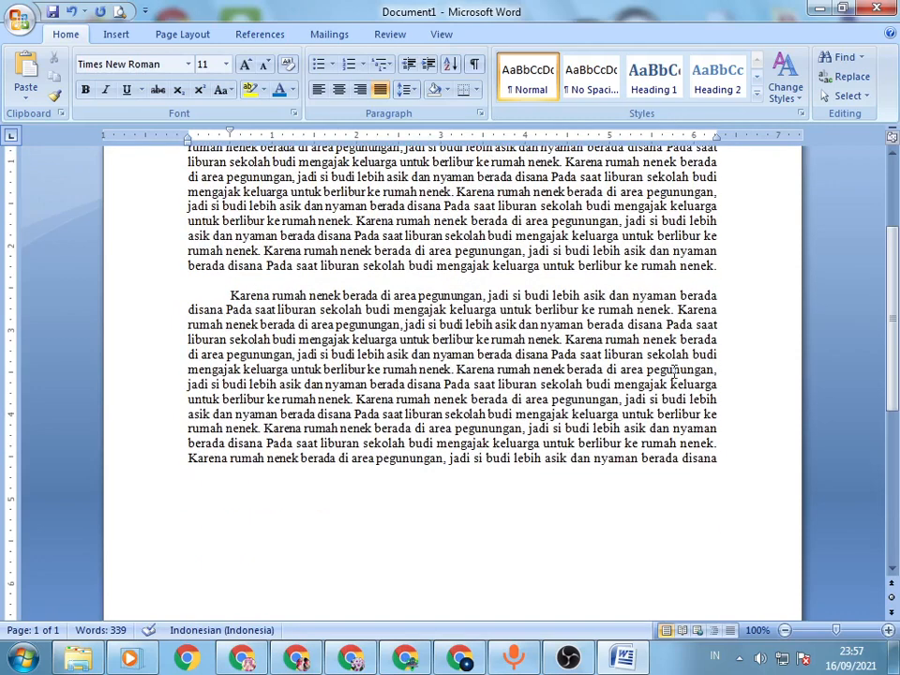
pyautogui.scroll(-4, 675, 369)
pyautogui.click(744, 295)
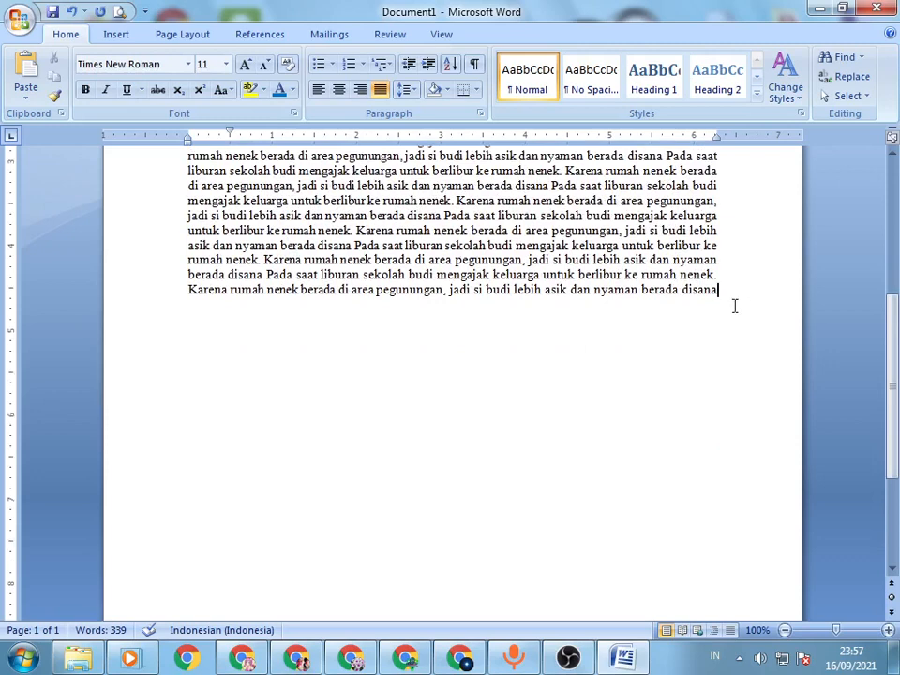
pyautogui.press('Return')
pyautogui.write('Karena rumah nenek berada di area pegunungan, jadi si budi lebih asik dan nyaman berada disana Pada saat liburan sekolah budi mengajak keluarga untuk berlibur ke rumah nenek. Karena rumah nenek berada di area pegunungan, jadi si budi lebih asik dan nyaman berada disana Pada saat liburan sekolah budi mengajak keluarga untuk berlibur ke rumah nenek. Karena rumah nenek berada di area pegunungan, jadi si budi lebih asik dan nyaman berada disana Pada saat liburan sekolah budi mengajak keluarga untuk berlibur ke rumah nenek. Karena rumah nenek berada di area pegunungan, jadi si budi lebih asik dan nyaman berada disana Pada saat liburan sekolah budi mengajak keluarga untuk berlibur ke rumah nenek. Karena rumah nenek berada di area pegunungan, jadi si budi lebih asik dan nyaman berada disana Pada saat liburan sekolah budi mengajak keluarga untuk berlibur ke rumah nenek. Karena rumah nenek berada di area pegunungan, jadi si budi lebih asik dan nyaman berada disana Pada saat liburan sekolah budi mengajak keluarga untuk berlibur ke rumah nenek. Karena rumah nenek berada di area pegunungan, jadi si budi lebih asik dan nyaman berada disana')
# Step: Try the 1., 2., 3. library numbering on the empty line below the story, align it with the left margin, and remove it
pyautogui.scroll(2, 728, 296)
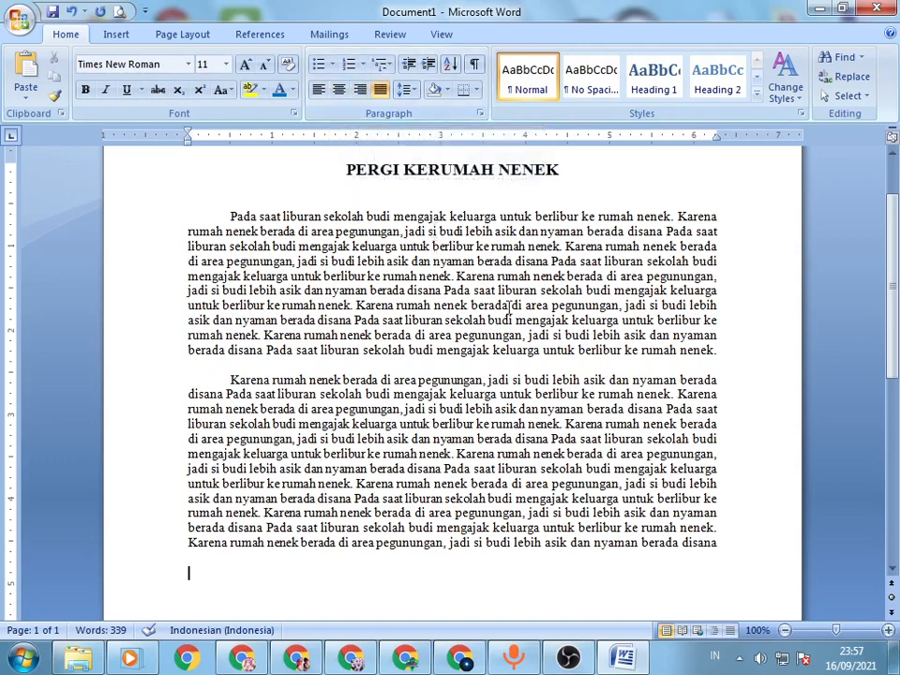
pyautogui.scroll(-1, 535, 315)
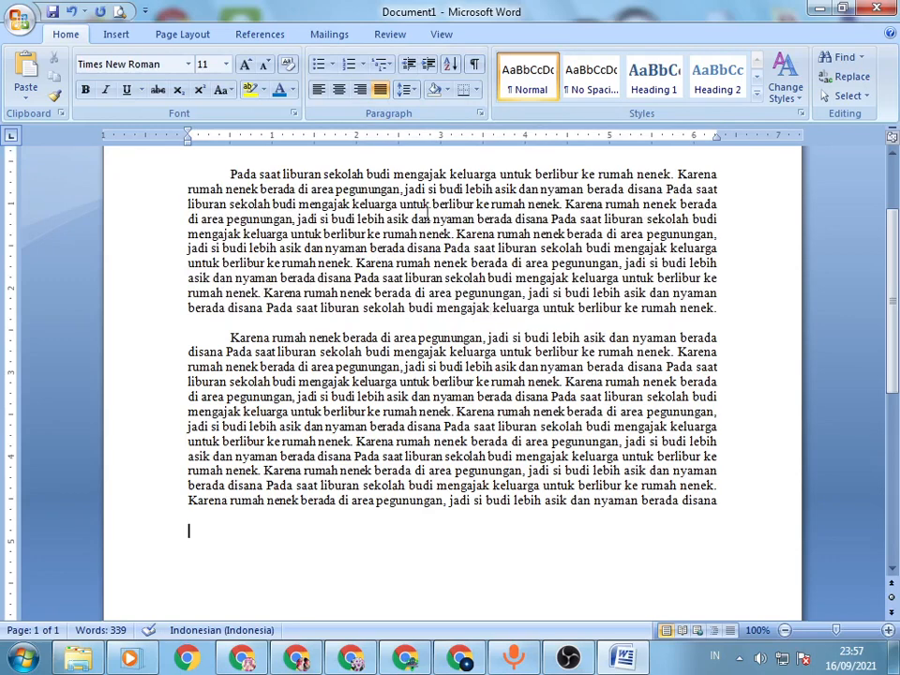
pyautogui.click(366, 64)
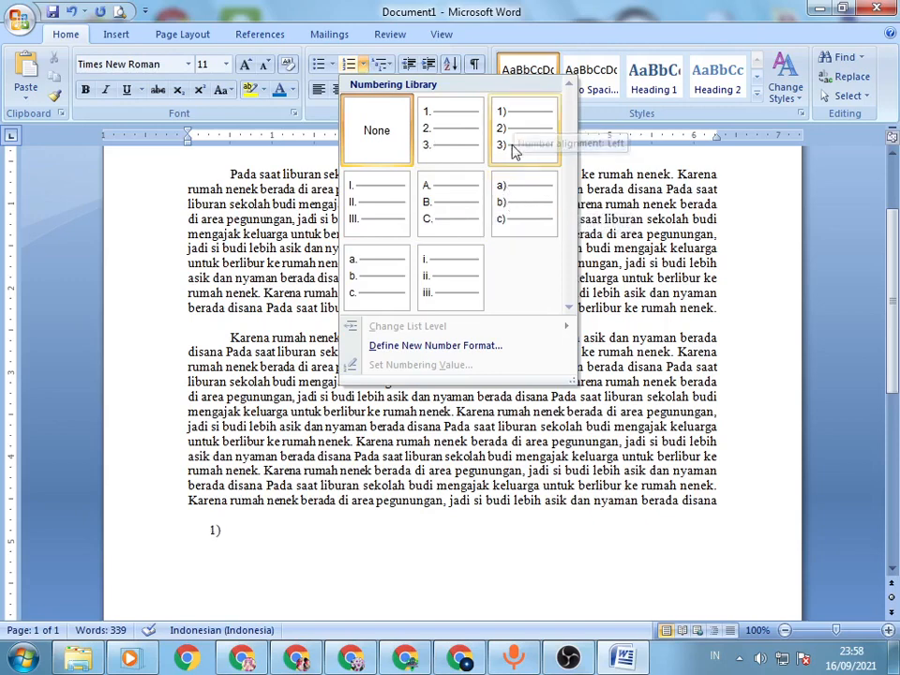
pyautogui.click(451, 147)
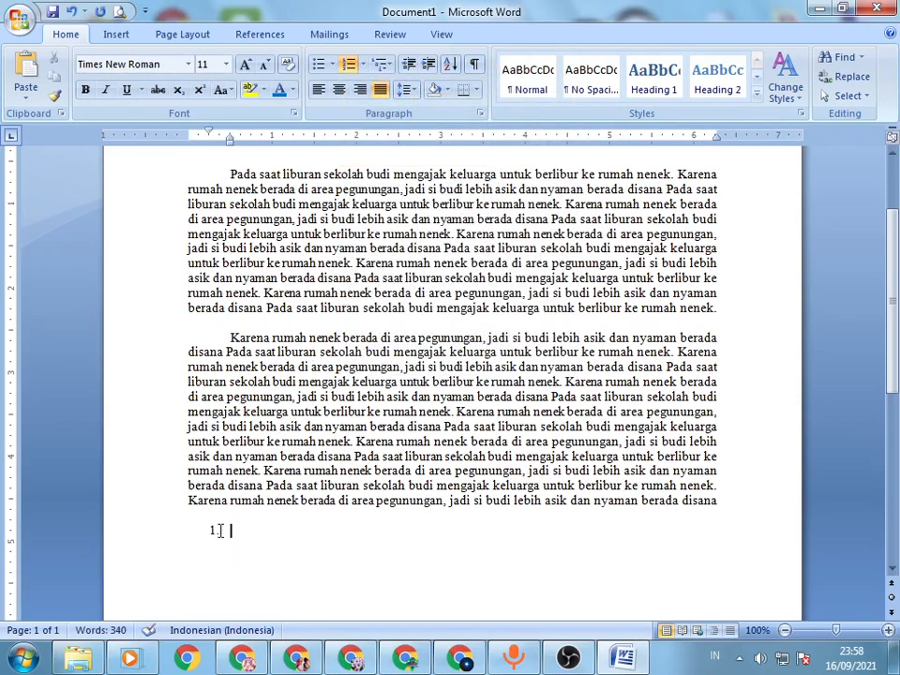
pyautogui.write('.')
pyautogui.click(215, 531)
pyautogui.moveTo(216, 531); pyautogui.dragTo(179, 532)
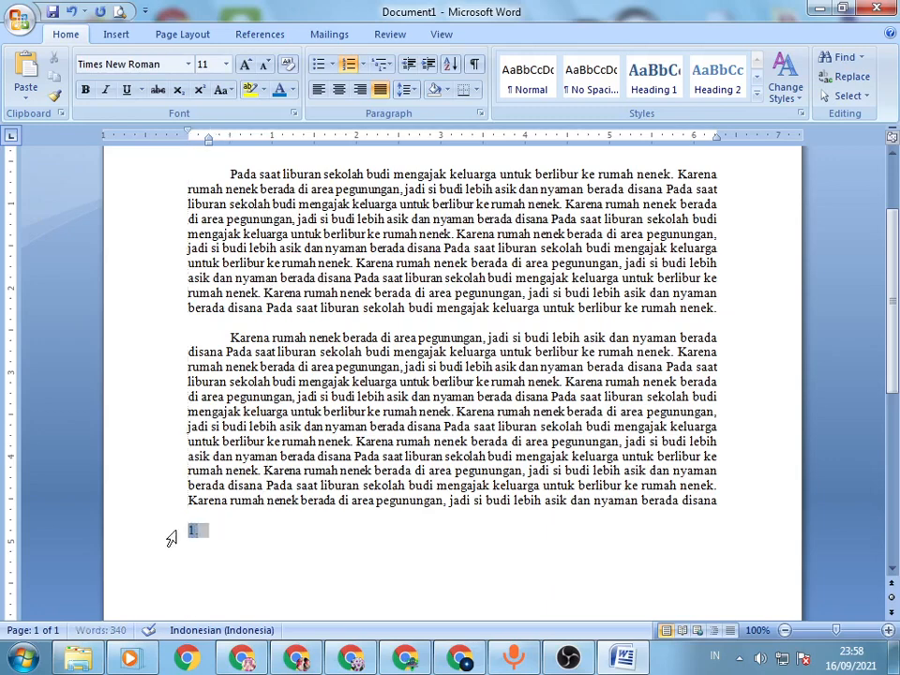
pyautogui.click(222, 524)
pyautogui.click(262, 531)
pyautogui.press('BackSpace')
pyautogui.press('BackSpace')
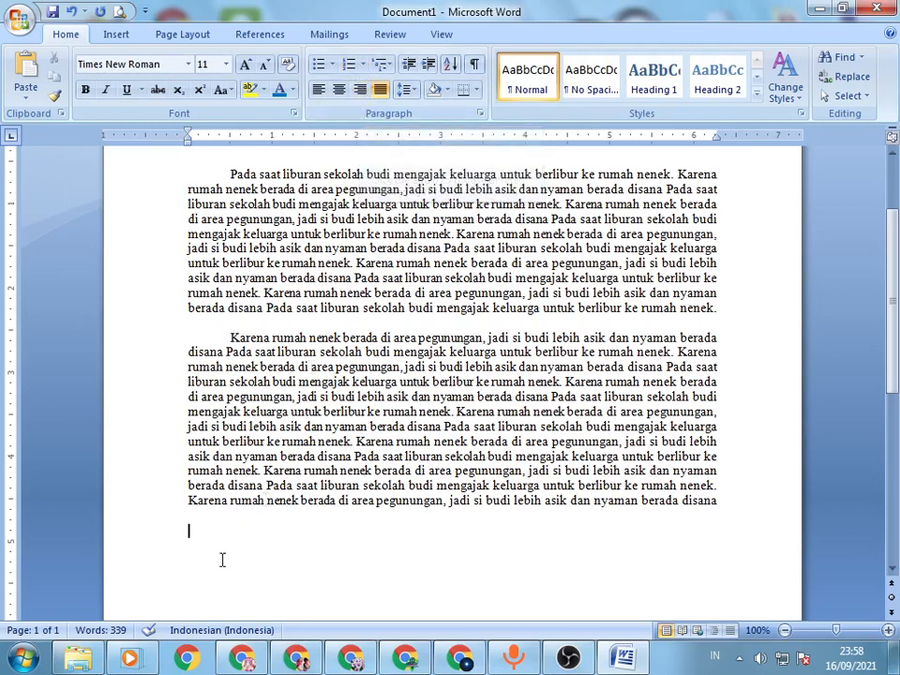
# Step: Start an automatic numbered list with "1." on the empty line and align its number with the left margin
pyautogui.write('1.')
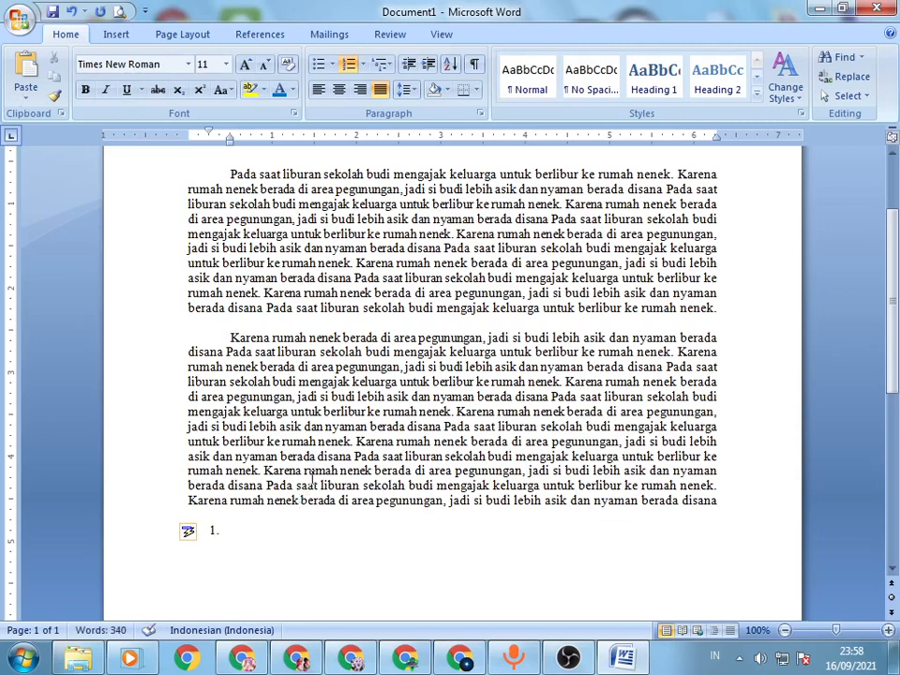
pyautogui.click(214, 531)
pyautogui.click(366, 542)
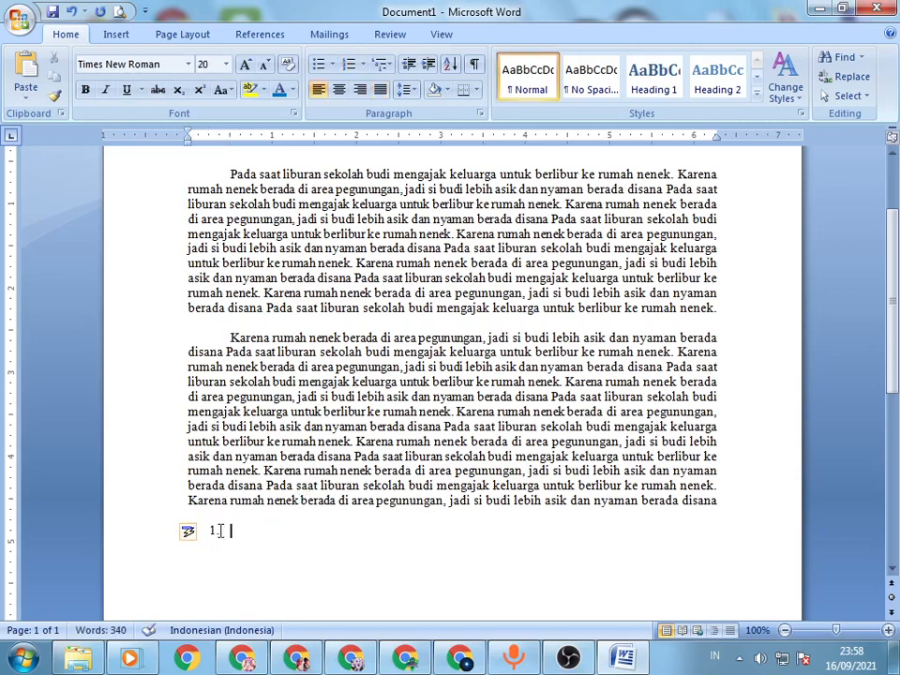
pyautogui.moveTo(214, 531); pyautogui.dragTo(167, 535)
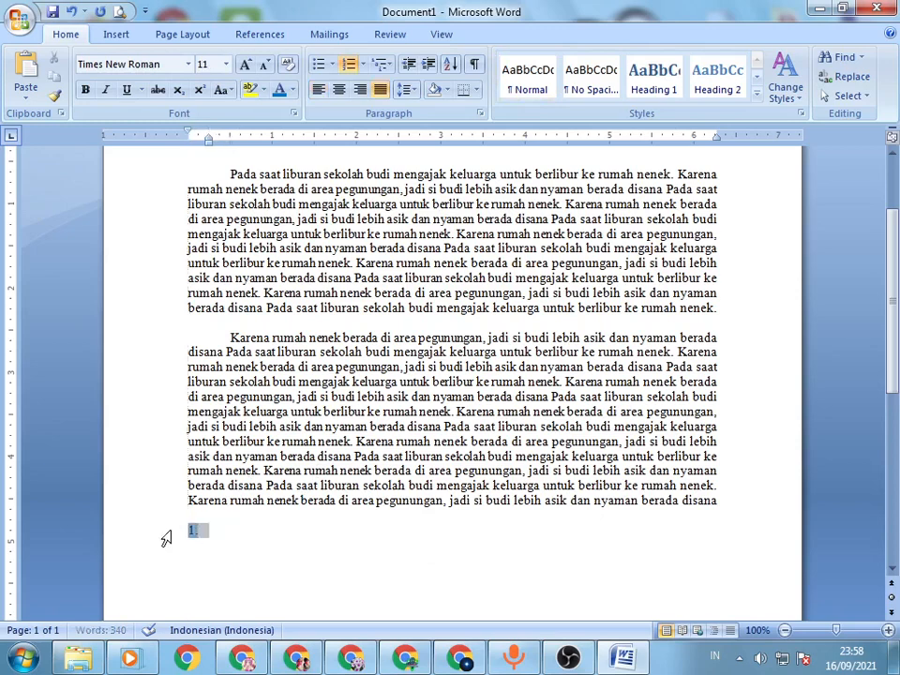
pyautogui.click(332, 524)
# Step: Enter four first names as numbered list items 1 to 4, and continue to an empty fifth item
pyautogui.write('Anton')
pyautogui.press('Return')
pyautogui.write('Angga')
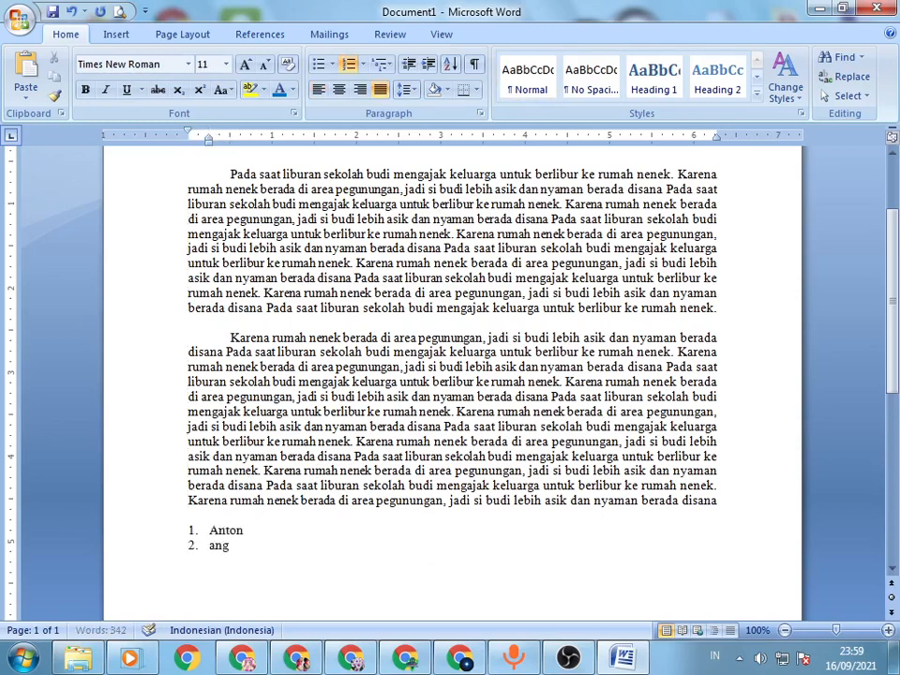
pyautogui.press('Return')
pyautogui.write('septi')
pyautogui.press('Return')
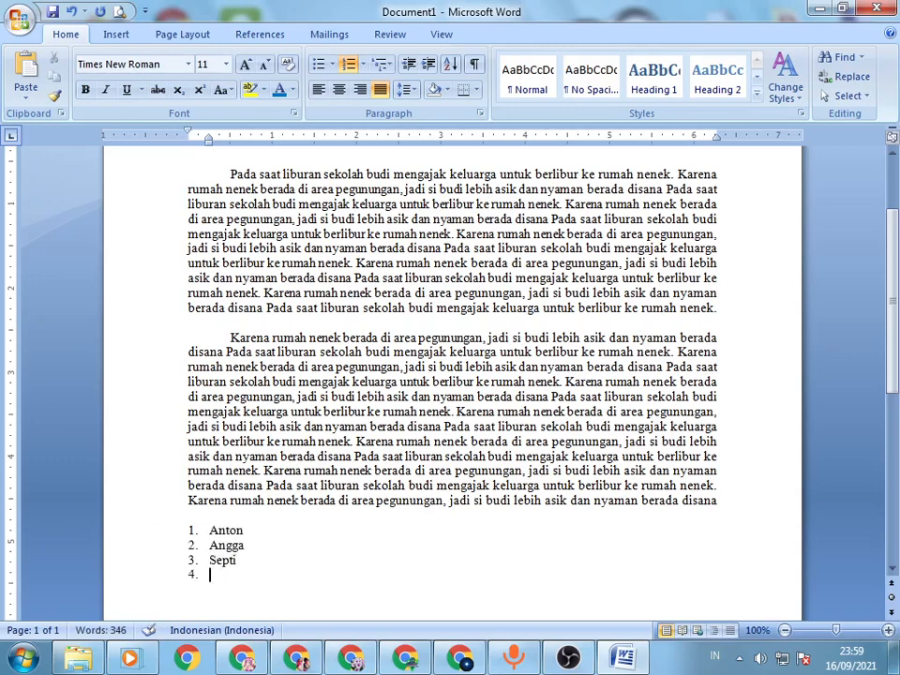
pyautogui.write('rudi')
pyautogui.press('Return')
pyautogui.scroll(-1, 331, 529)
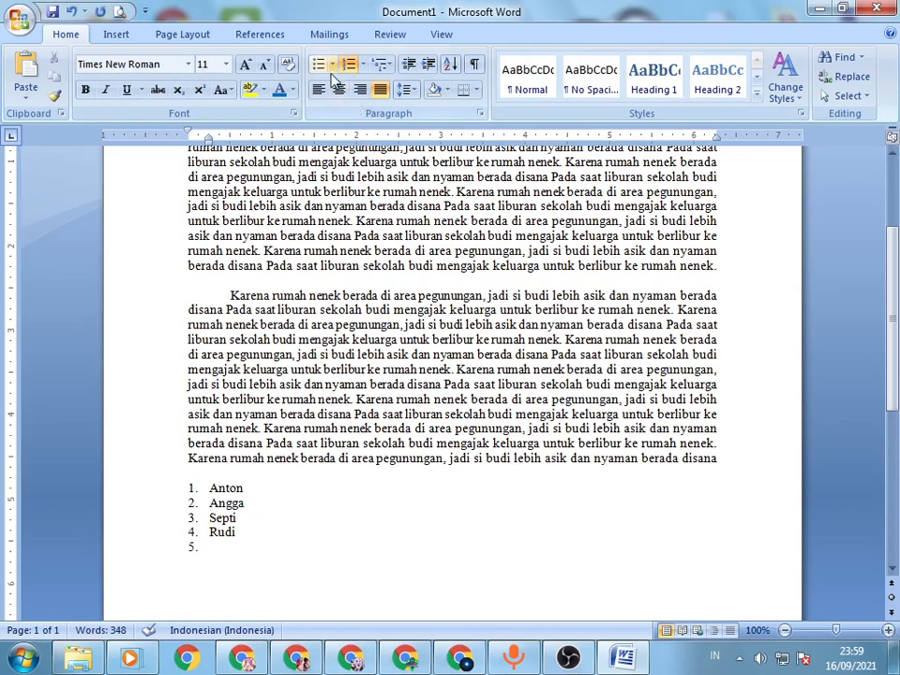
# Step: Insert an empty numbered item below the first name, try demoting it to a lettered sub-level, and promote it back
pyautogui.click(329, 64)
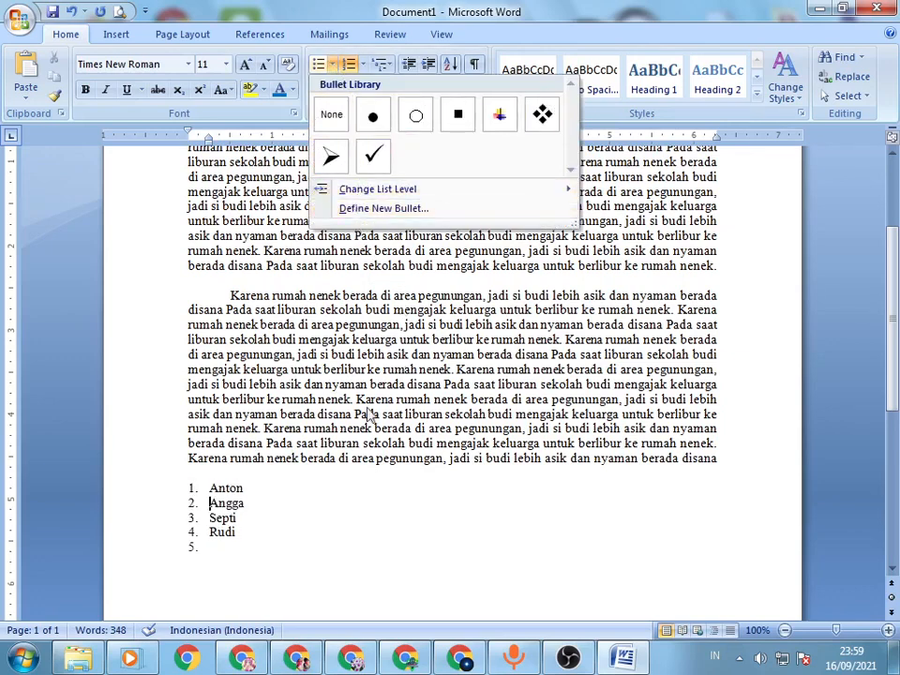
pyautogui.click(228, 497)
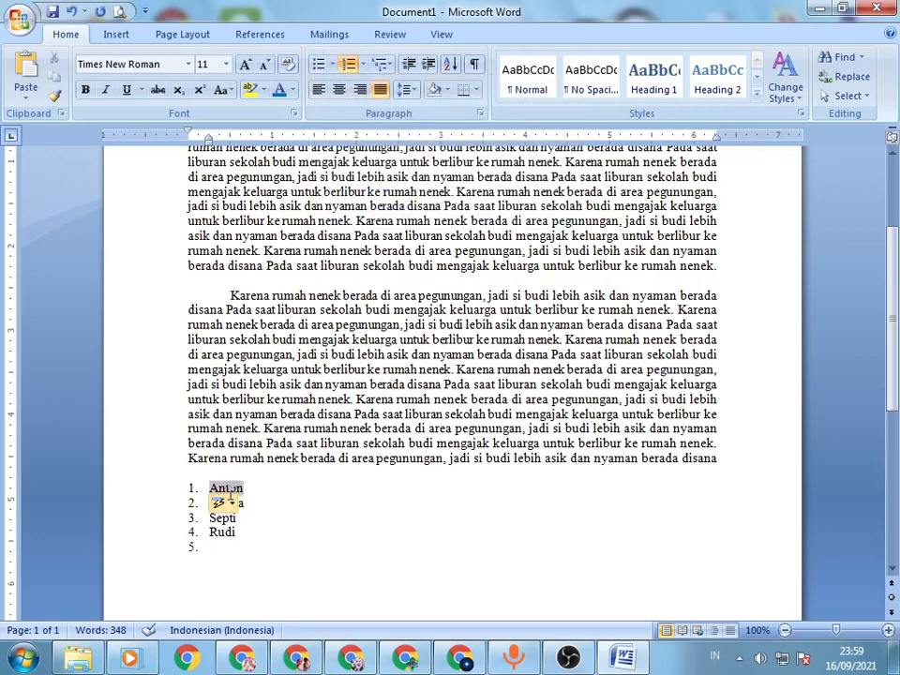
pyautogui.press('Return')
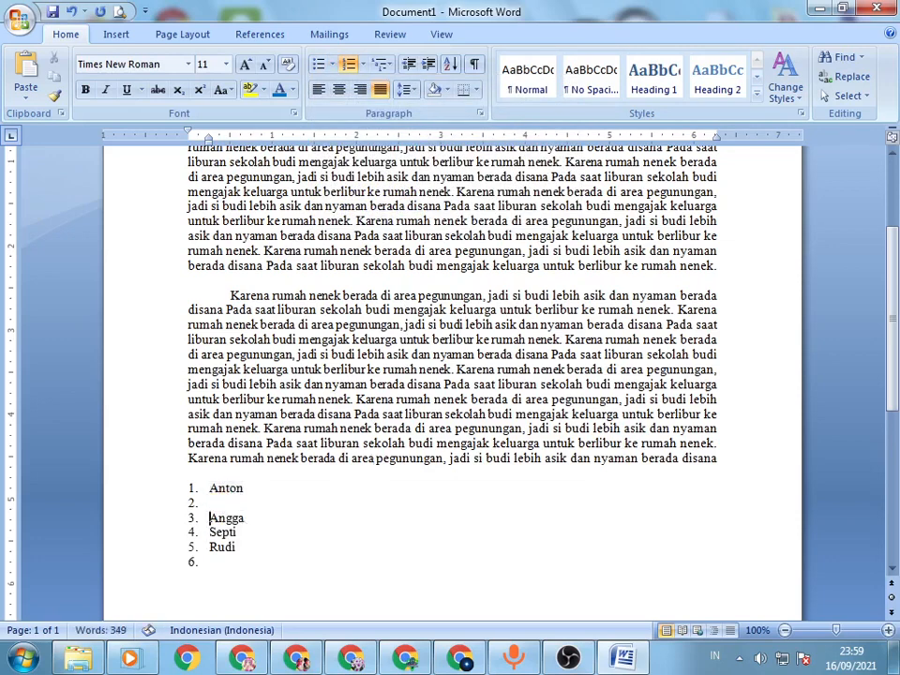
pyautogui.press('Up')
pyautogui.press('Tab')
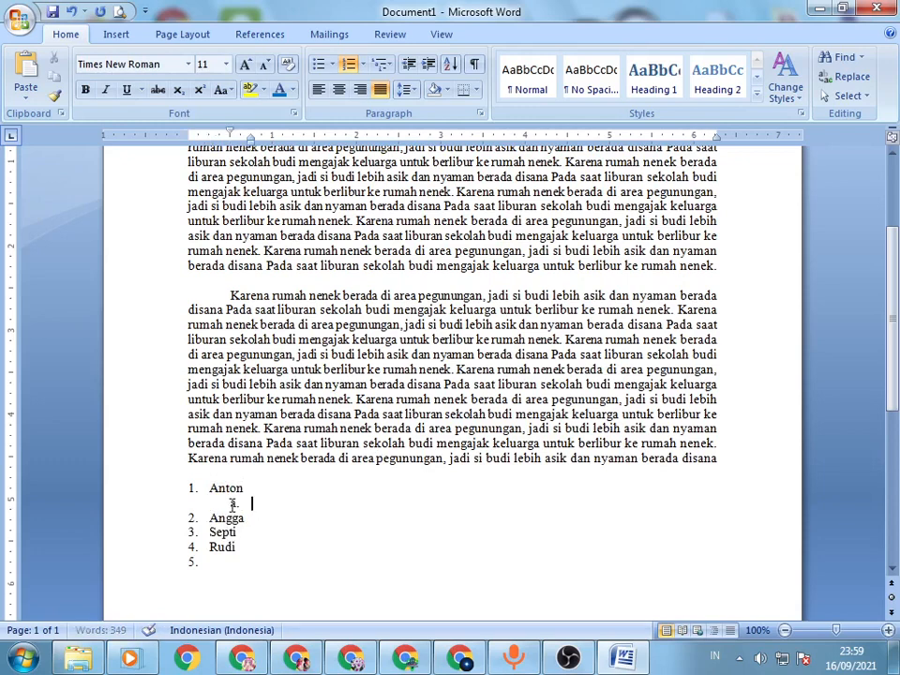
pyautogui.hotkey('shift', 'Tab')
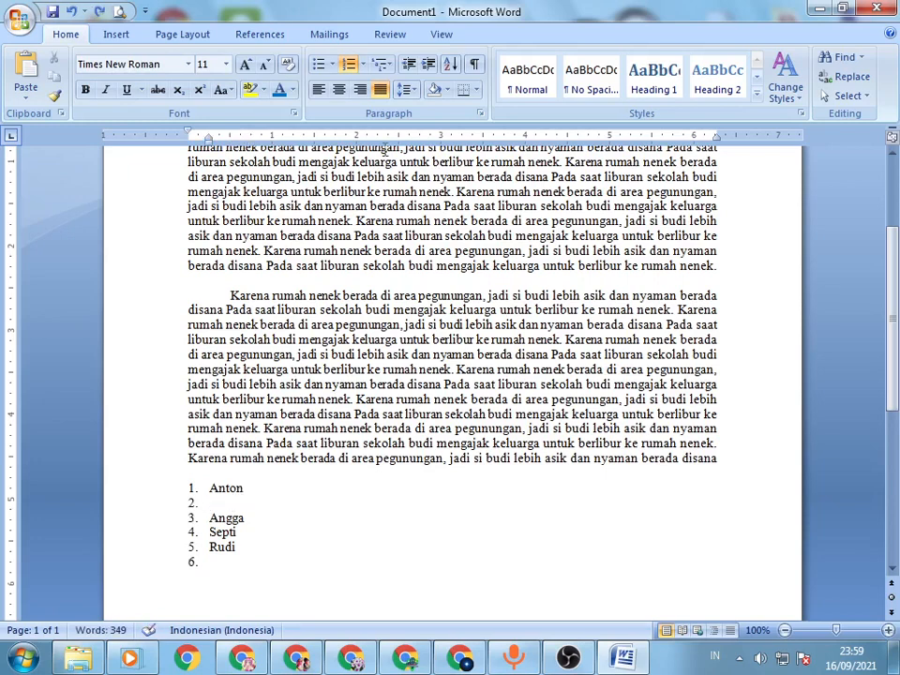
# Step: Try arrow bullets on the whole numbered list, and undo them
pyautogui.click(330, 64)
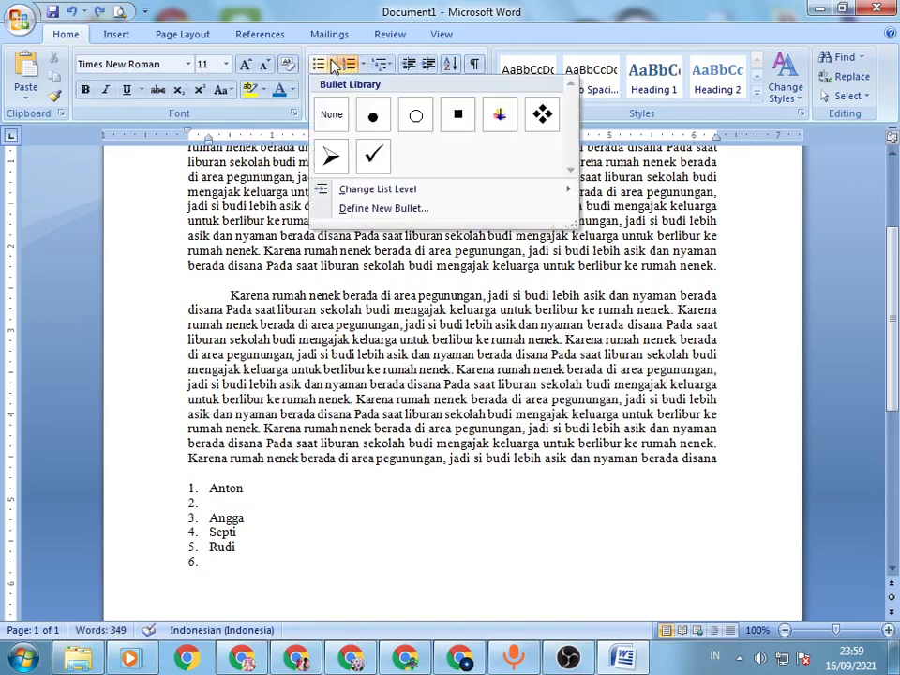
pyautogui.click(330, 156)
pyautogui.hotkey('ctrl', 'z')
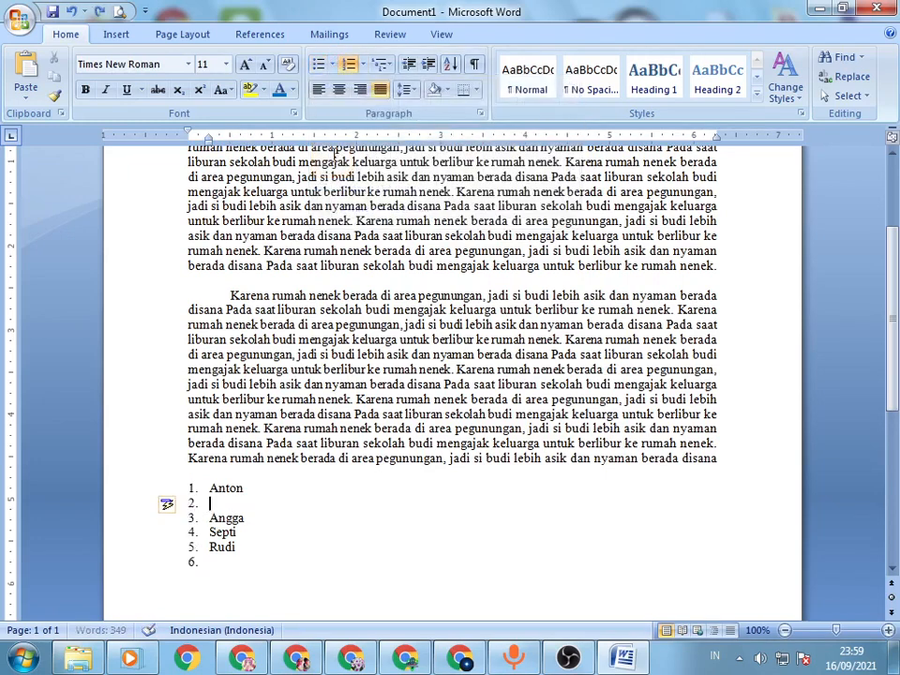
# Step: Try an arrow bullet on the empty line below the first name, aligned with the name, and restore an empty numbered item there
pyautogui.press('BackSpace')
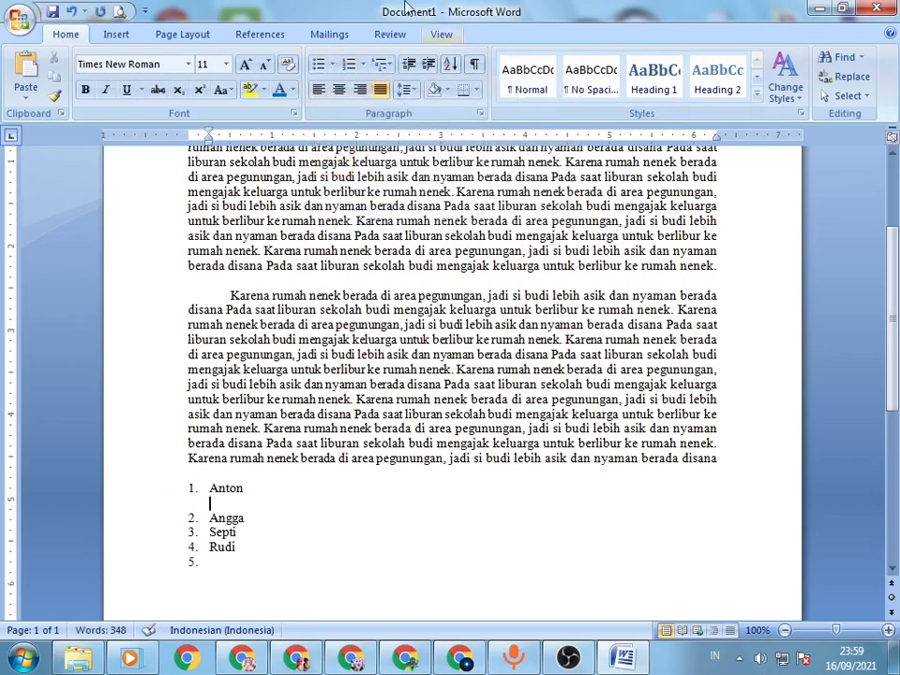
pyautogui.click(331, 64)
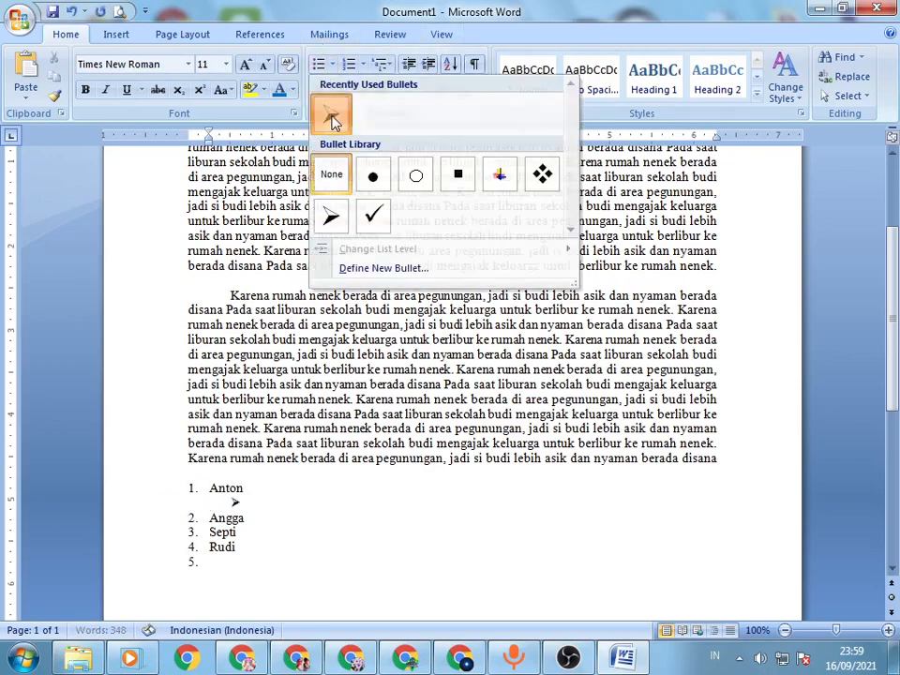
pyautogui.click(331, 113)
pyautogui.moveTo(235, 504); pyautogui.dragTo(208, 504)
pyautogui.click(460, 500)
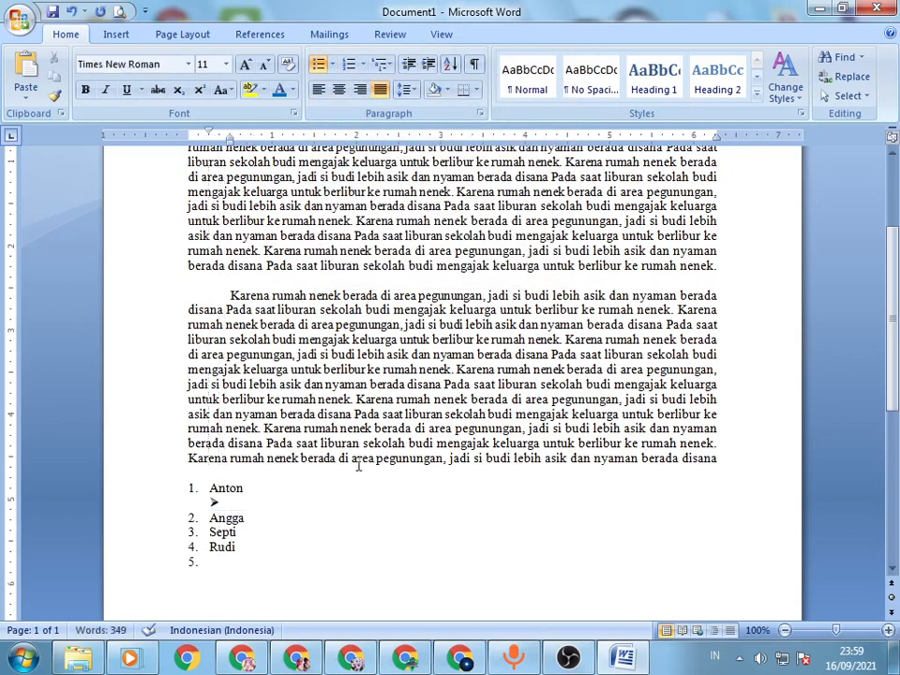
pyautogui.press('BackSpace')
pyautogui.press('BackSpace')
pyautogui.press('Return')
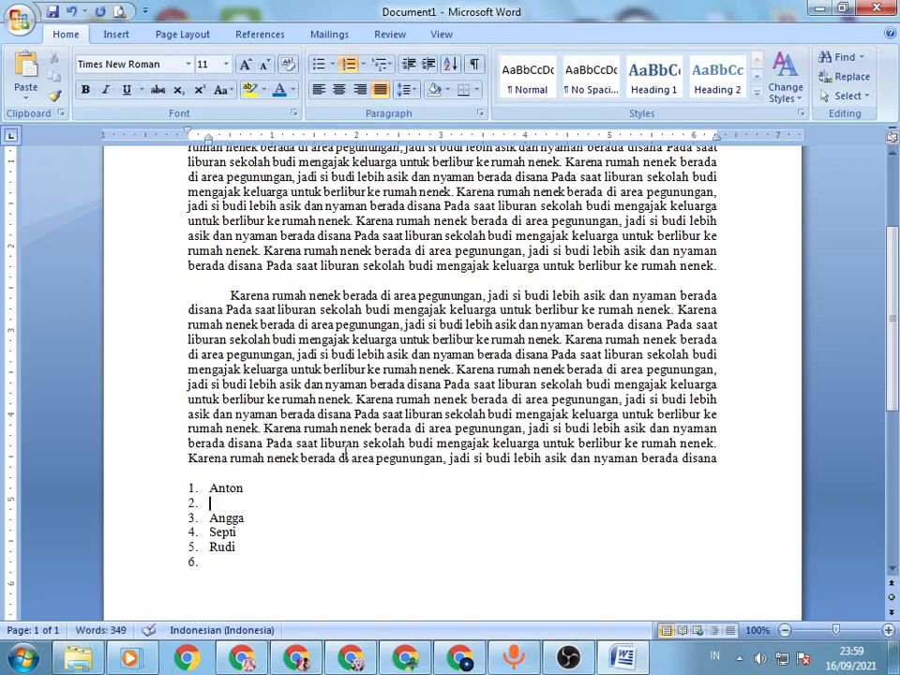
# Step: Apply the current 1., a., i. multilevel format, try demoting the empty second item one level, and promote it back
pyautogui.click(390, 65)
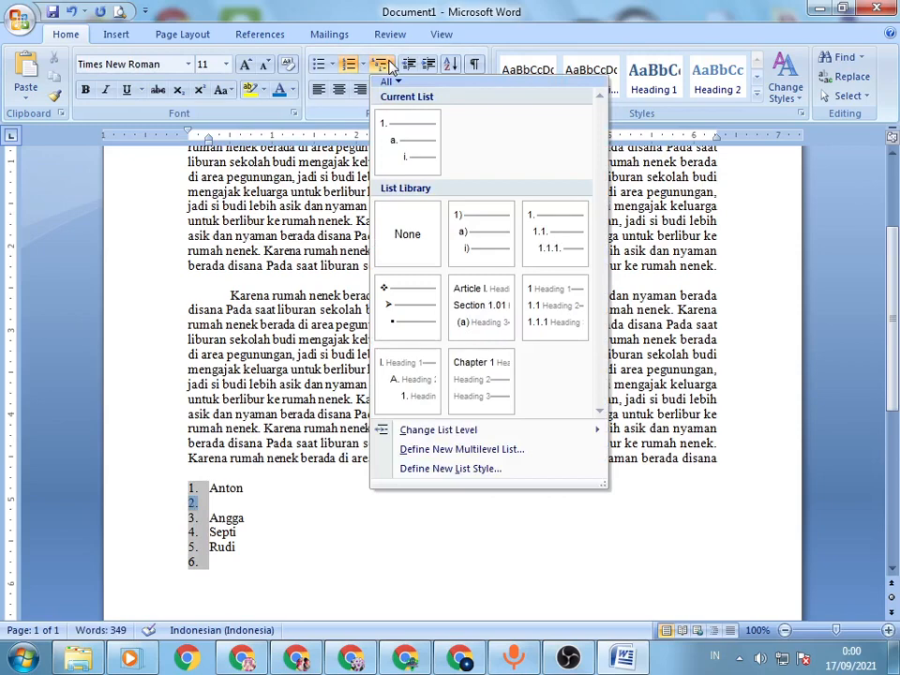
pyautogui.click(405, 146)
pyautogui.press('Tab')
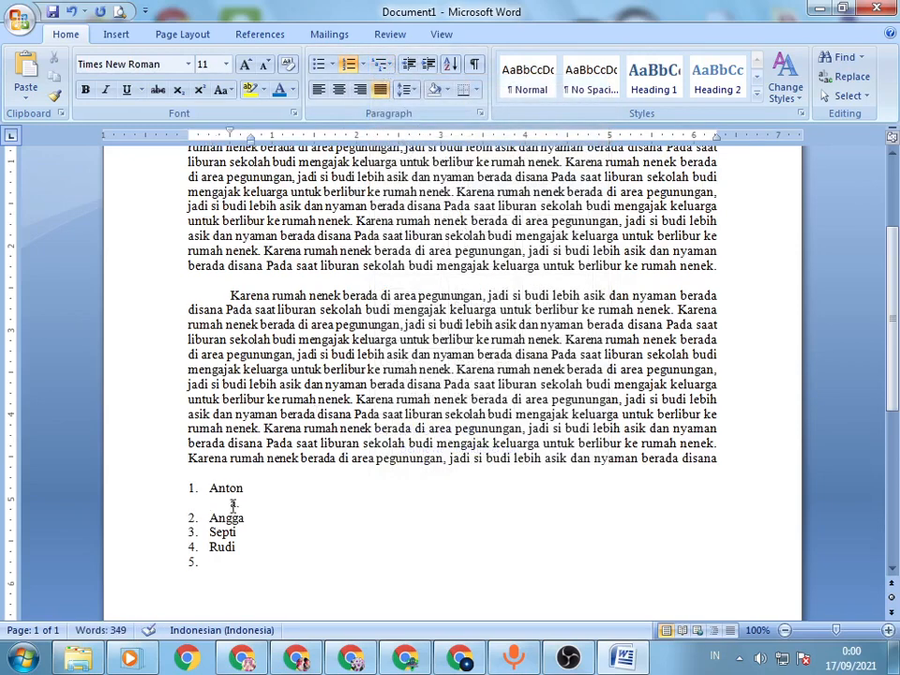
pyautogui.hotkey('shift', 'Tab')
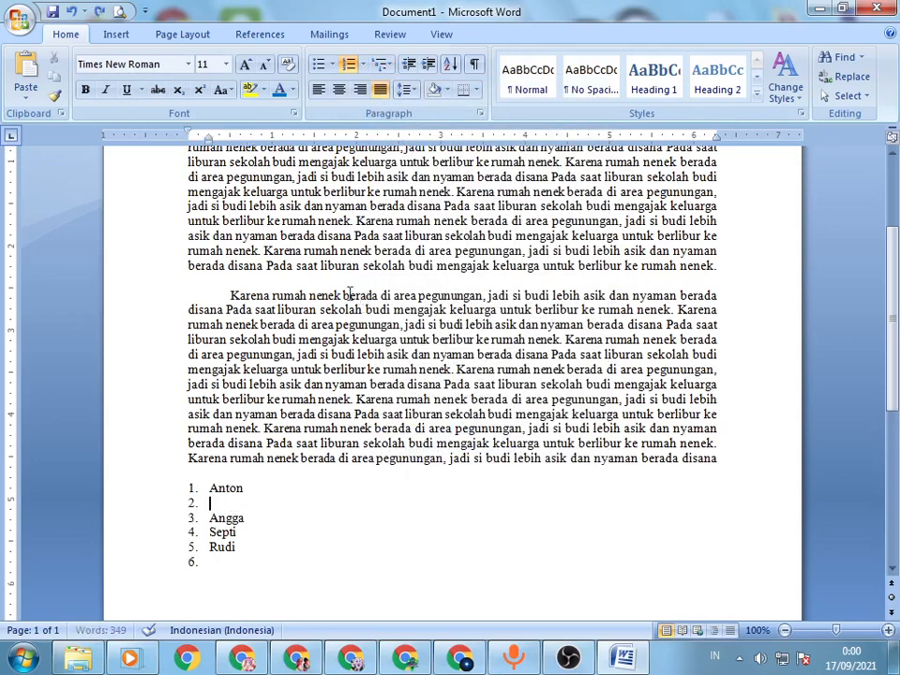
# Step: Examine the level 2 number style and included-level options in a new multilevel list definition, and cancel it
pyautogui.click(381, 65)
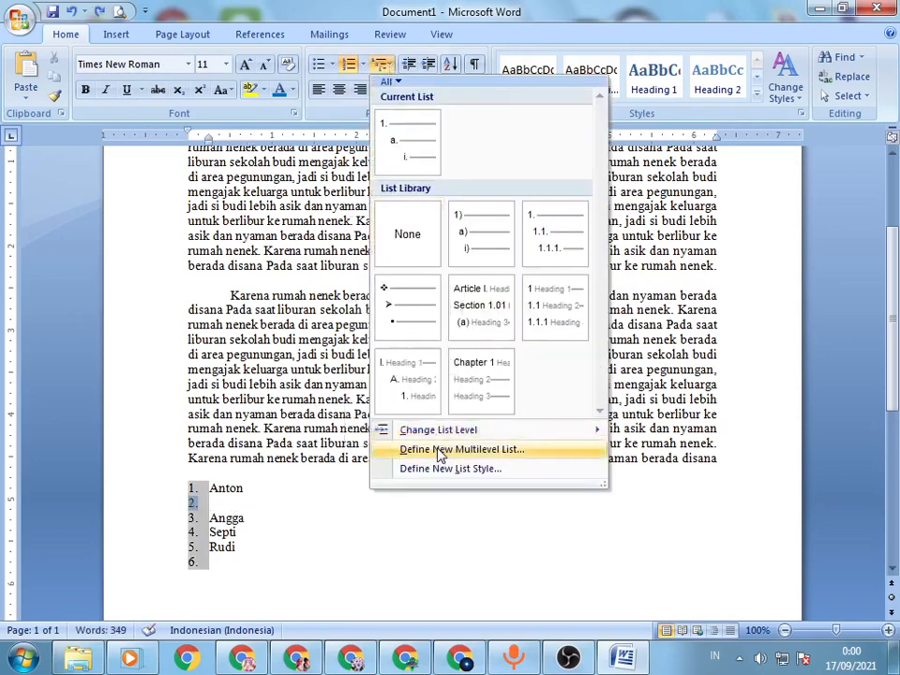
pyautogui.moveTo(463, 434)
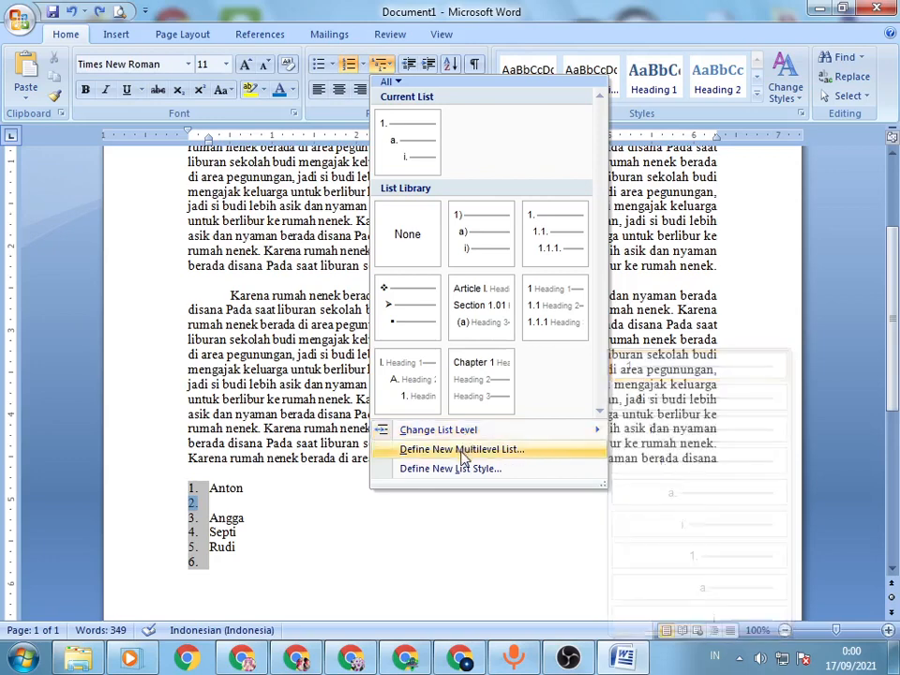
pyautogui.click(463, 450)
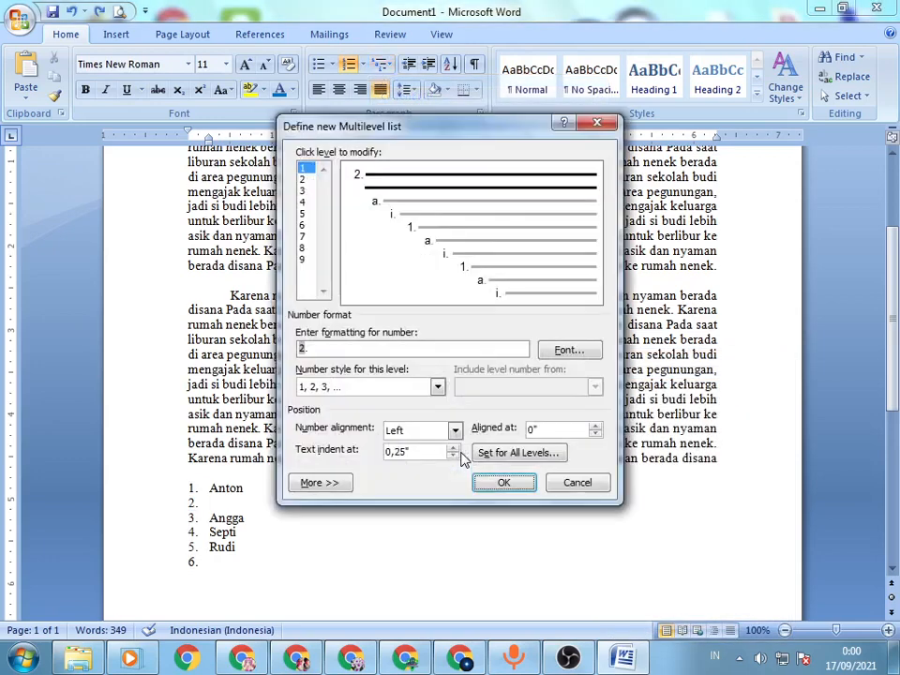
pyautogui.click(303, 179)
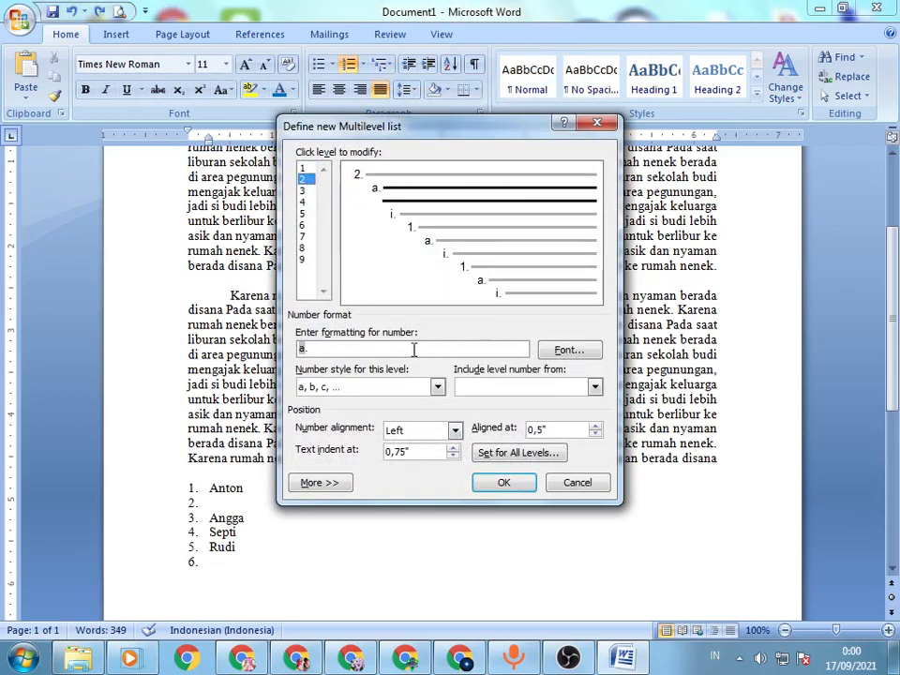
pyautogui.click(437, 387)
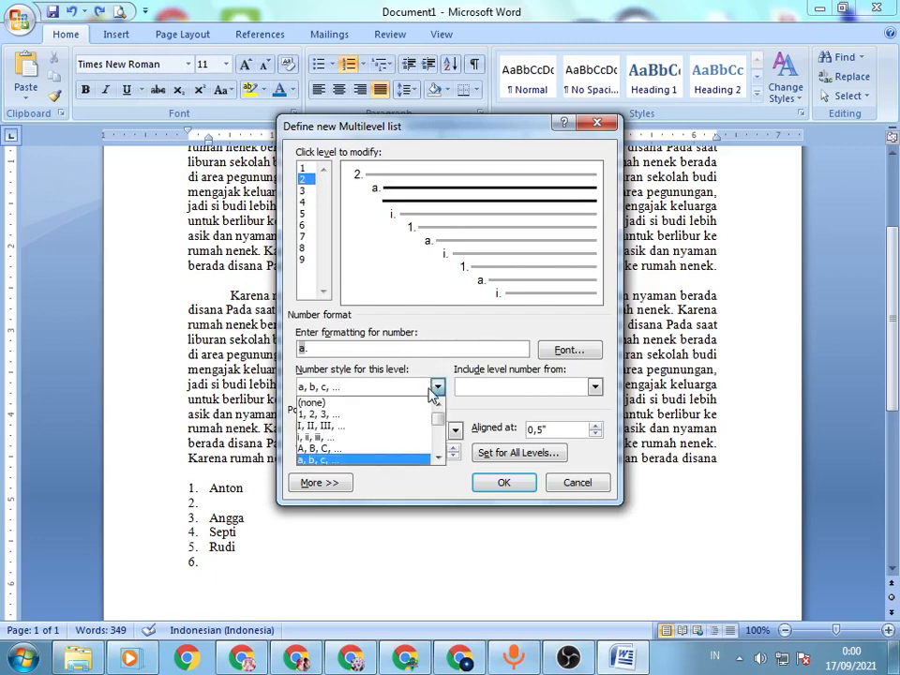
pyautogui.click(434, 390)
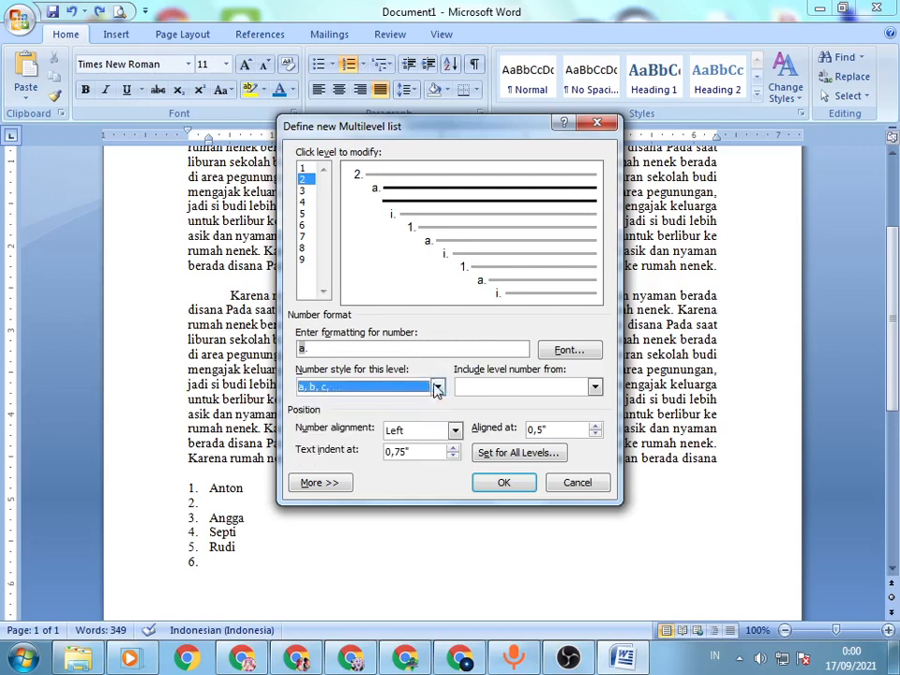
pyautogui.click(482, 394)
pyautogui.click(482, 394)
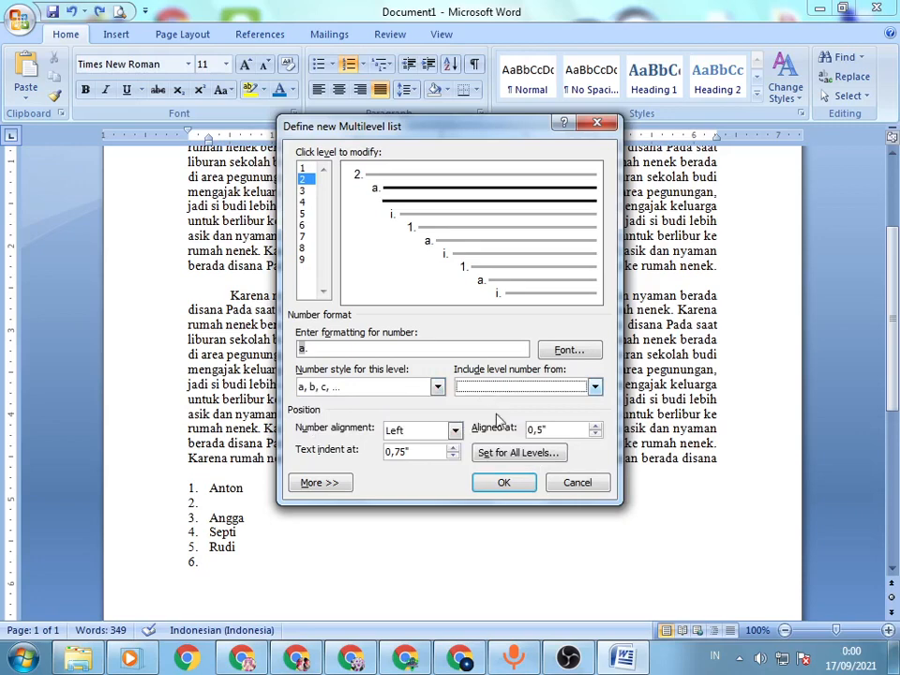
pyautogui.click(577, 483)
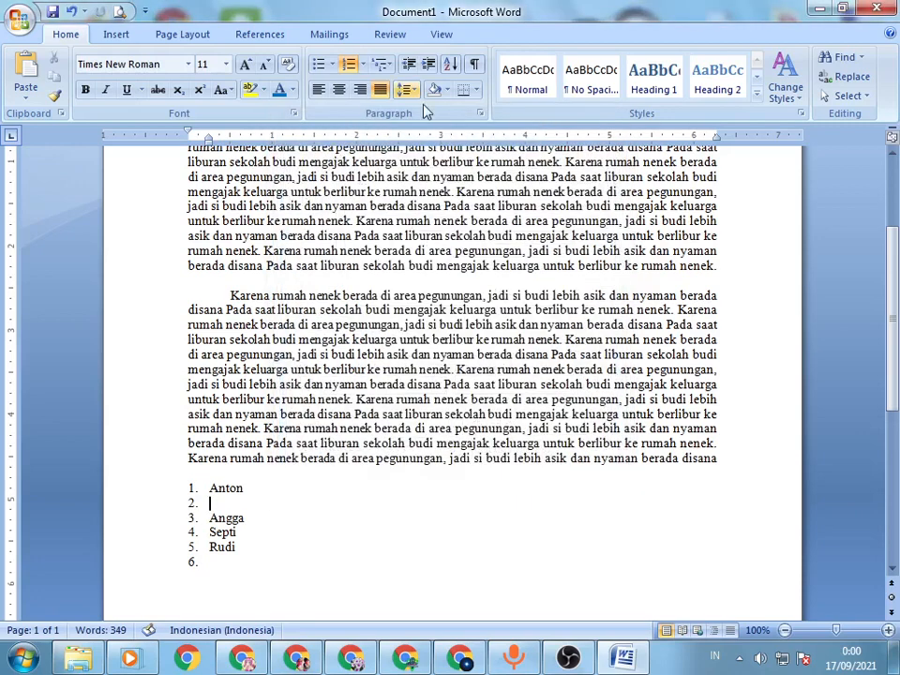
# Step: Examine the level and font formatting options in a new list style definition, and cancel it
pyautogui.click(381, 63)
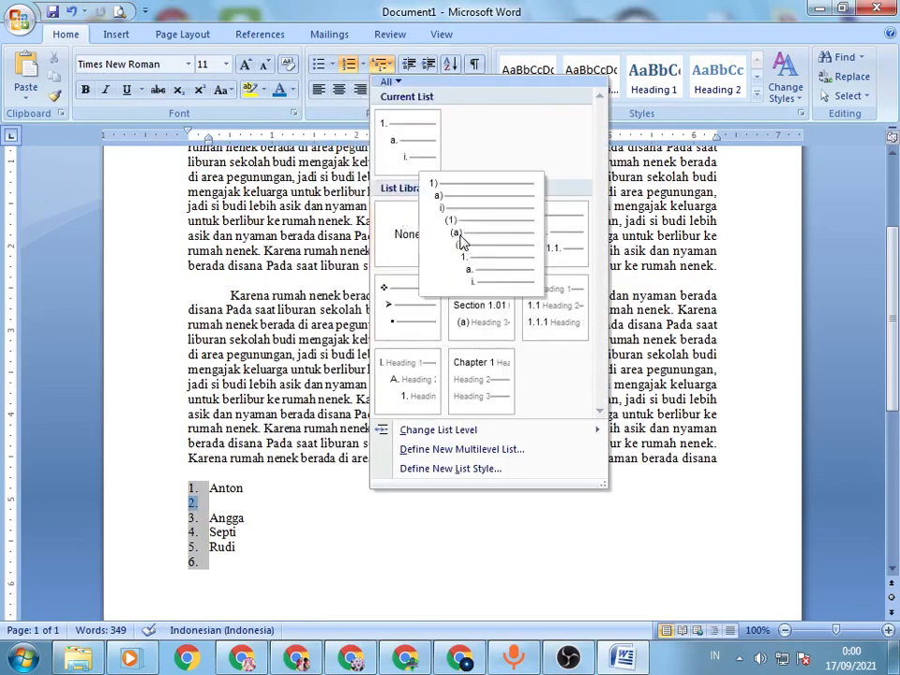
pyautogui.click(454, 471)
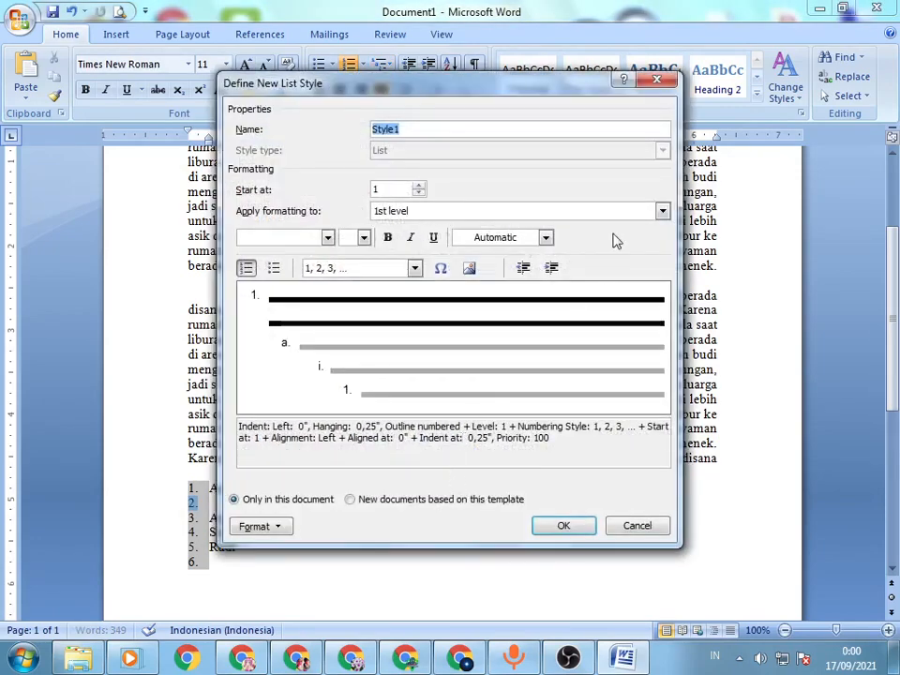
pyautogui.click(460, 216)
pyautogui.click(454, 219)
pyautogui.click(308, 236)
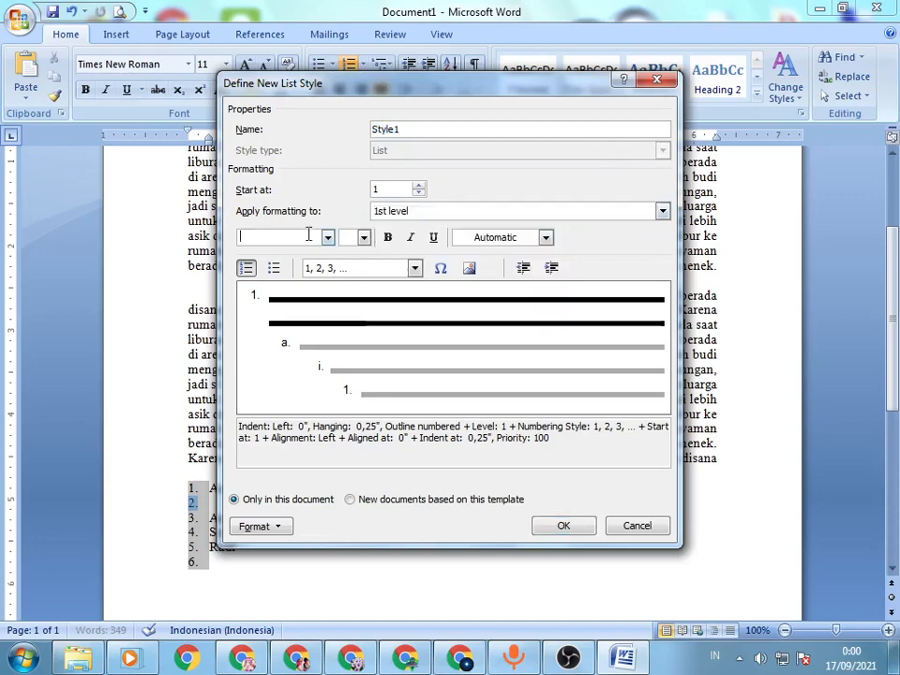
pyautogui.click(328, 237)
pyautogui.click(328, 237)
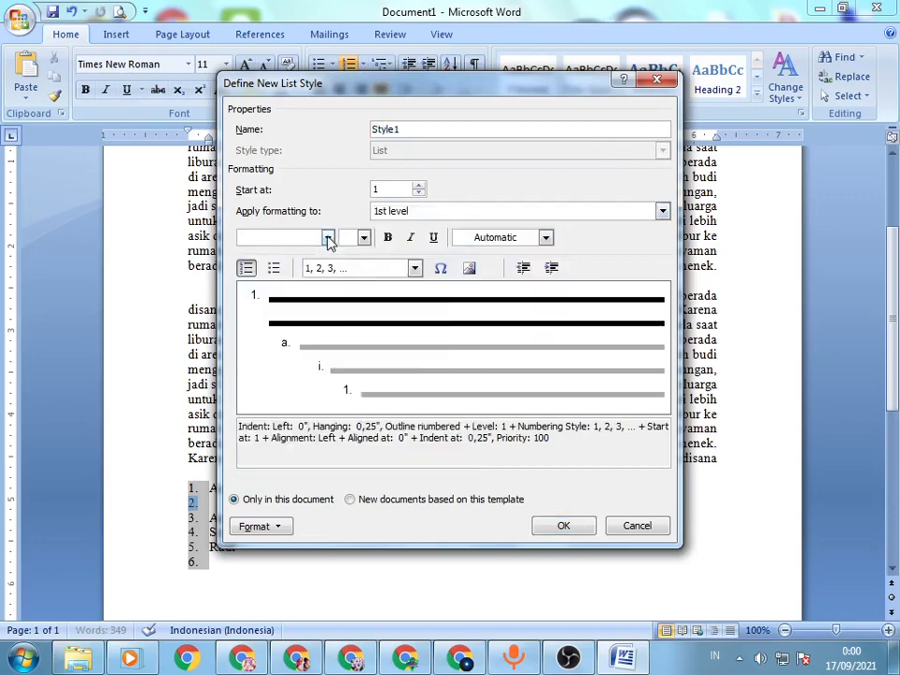
pyautogui.click(639, 526)
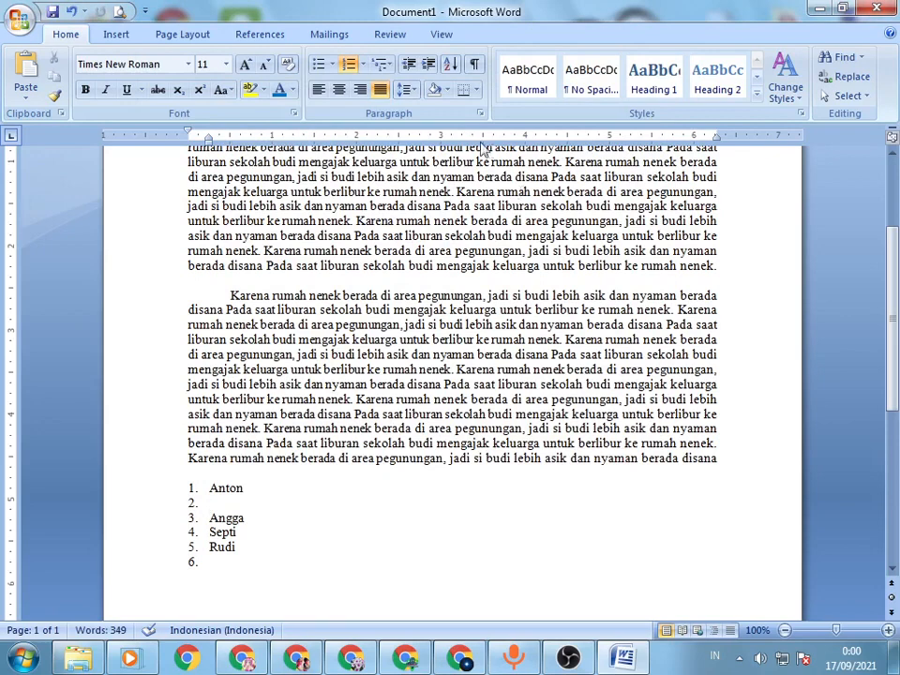
# Step: Remove the number from the empty second item, apply the symbol-bulleted multilevel format there, and enter "Asdasda" as an arrow sub-item
pyautogui.click(389, 66)
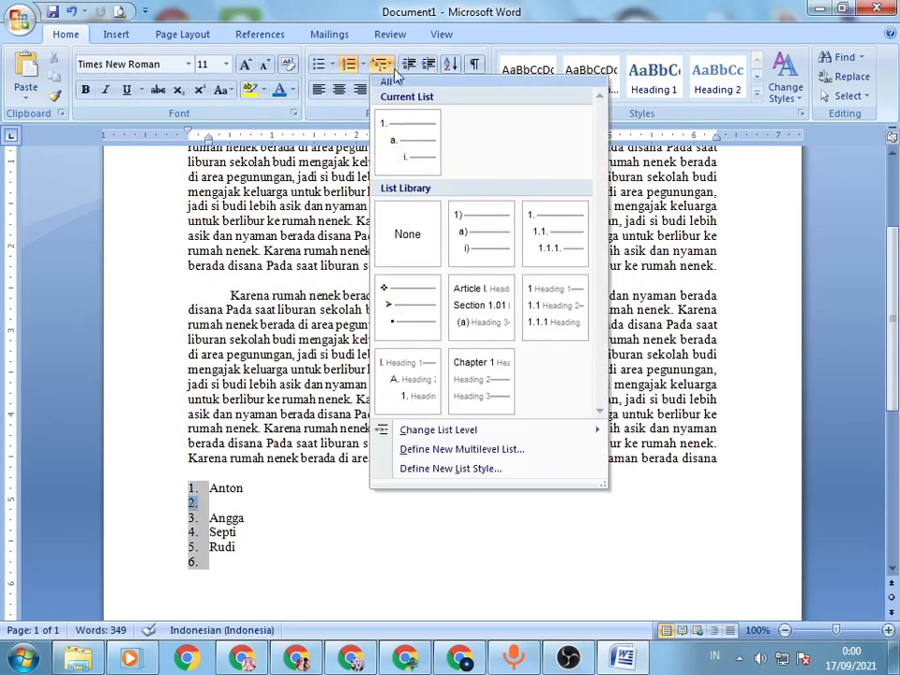
pyautogui.click(276, 500)
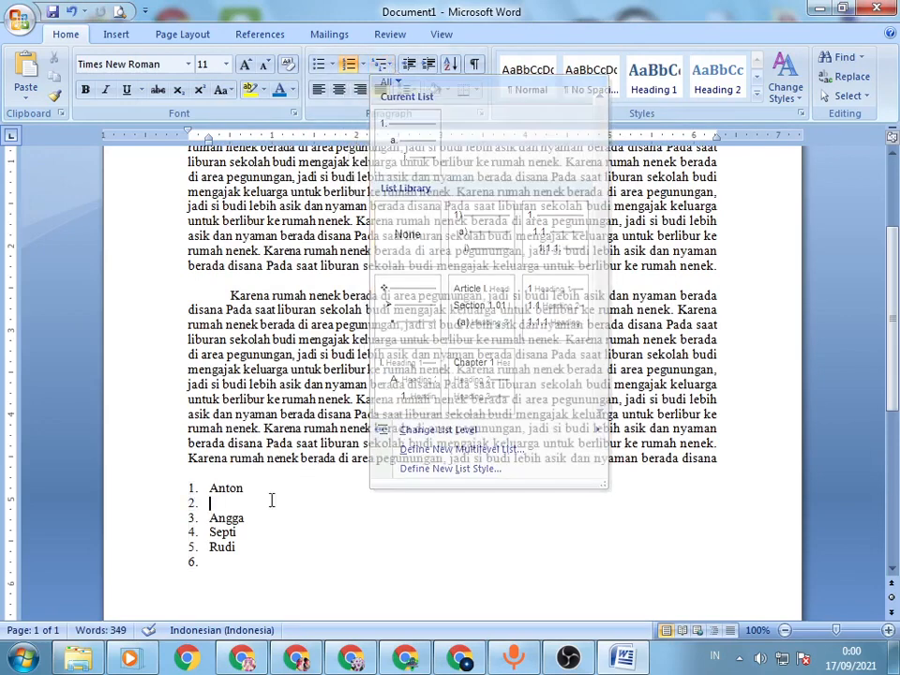
pyautogui.press('BackSpace')
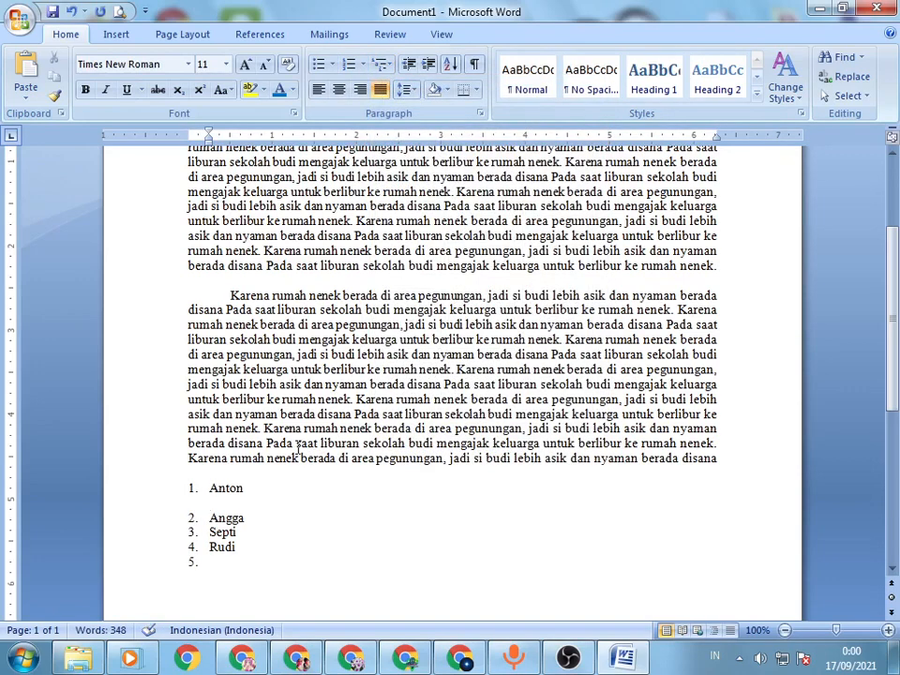
pyautogui.click(381, 64)
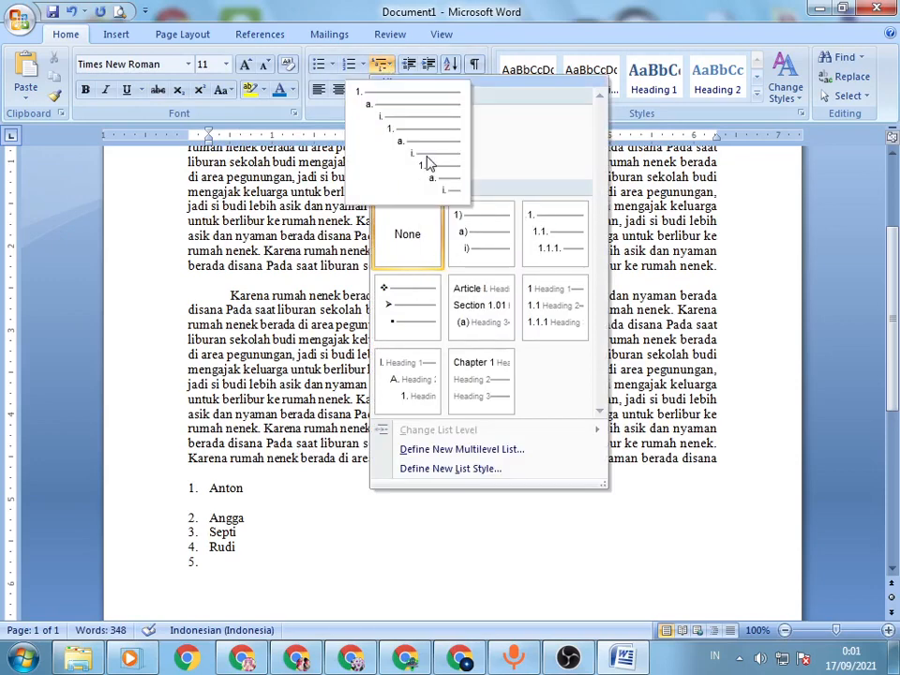
pyautogui.click(408, 311)
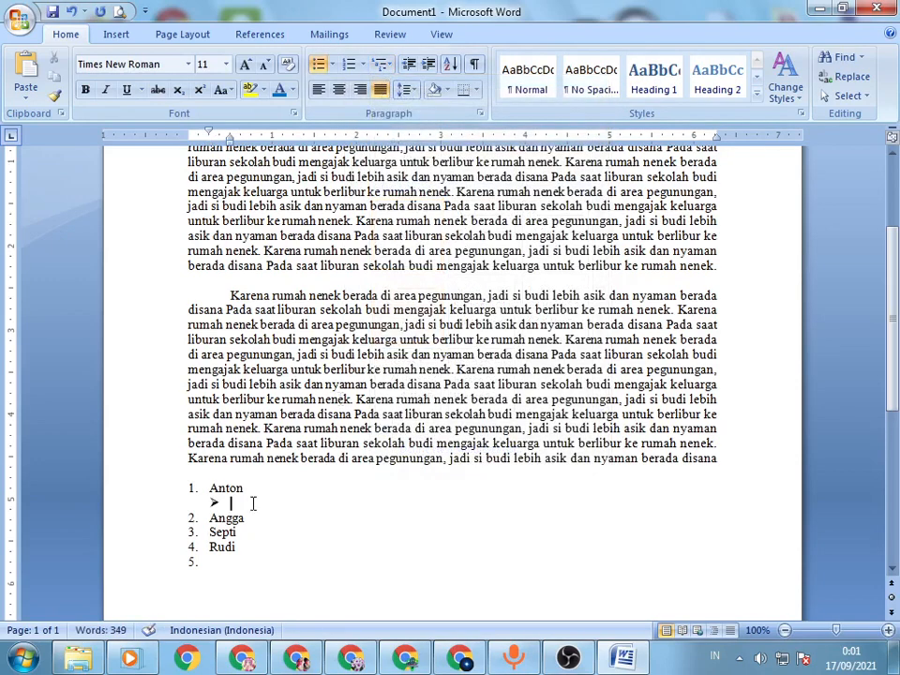
pyautogui.write('asdasda')
# Step: Add an empty item below "Asdasda", promote it one level, and convert it to a numbered item
pyautogui.press('Return')
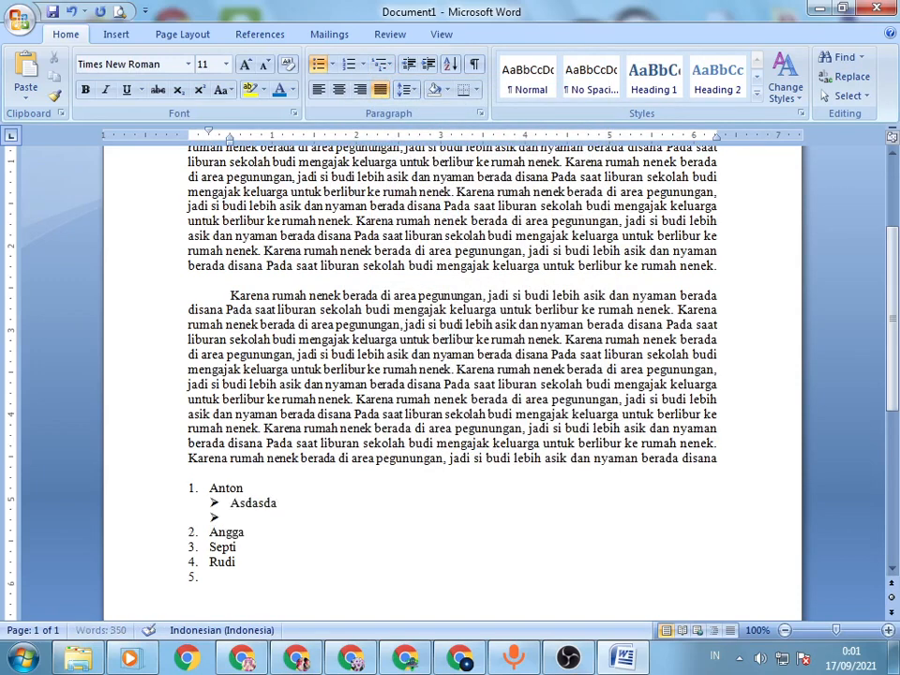
pyautogui.click(413, 62)
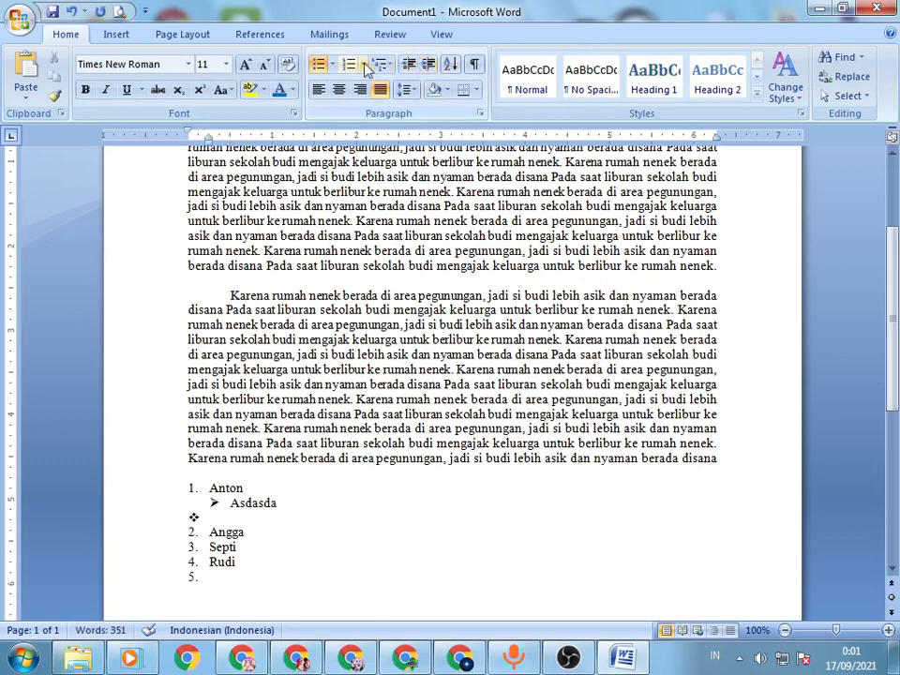
pyautogui.click(413, 62)
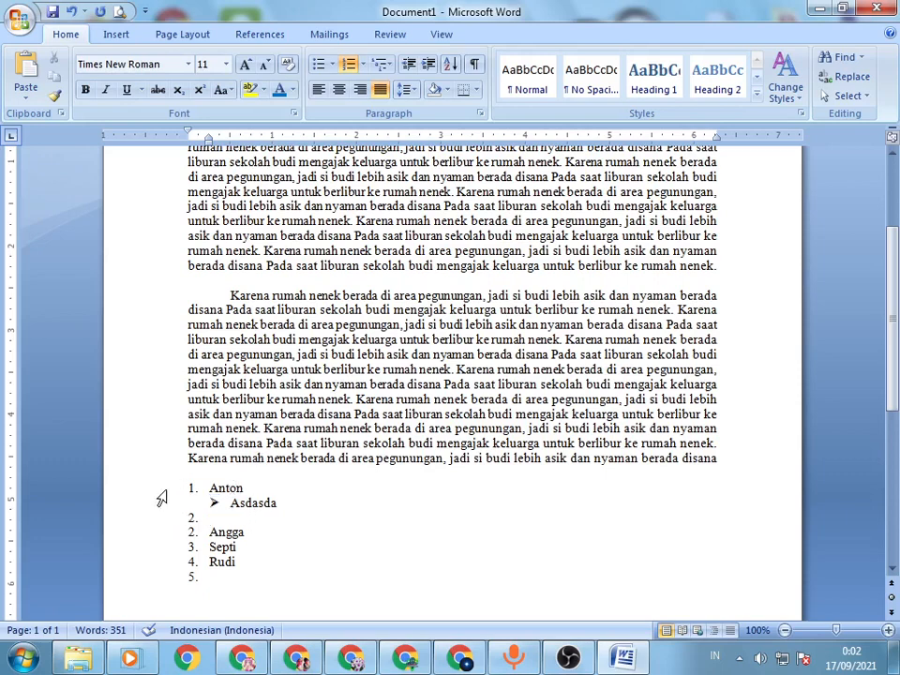
# Step: Delete the entire list below the second paragraph, from "Anton" to the last empty numbered item
pyautogui.moveTo(161, 498); pyautogui.dragTo(134, 585)
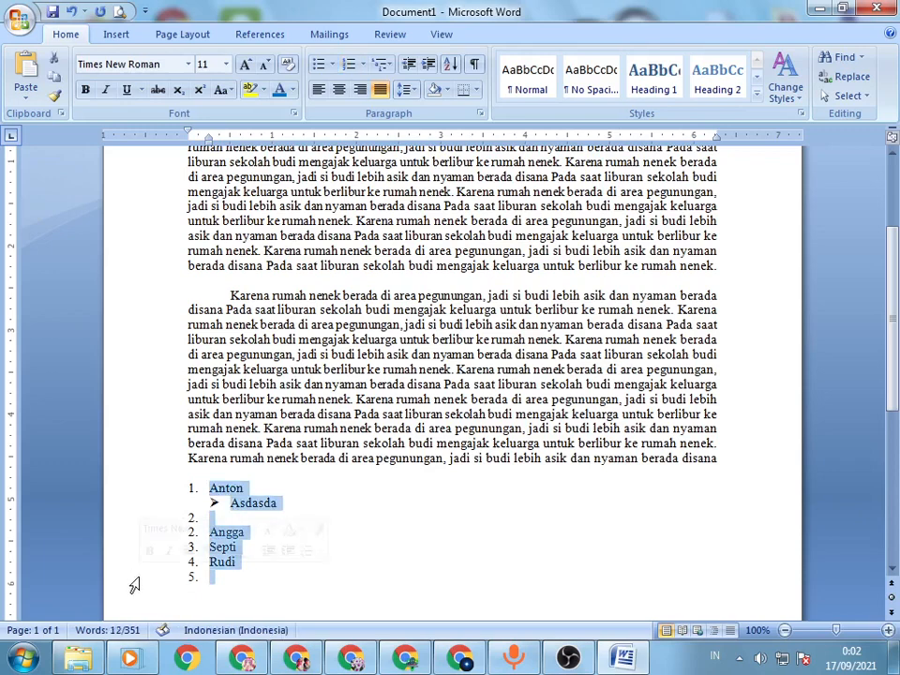
pyautogui.press('Delete')
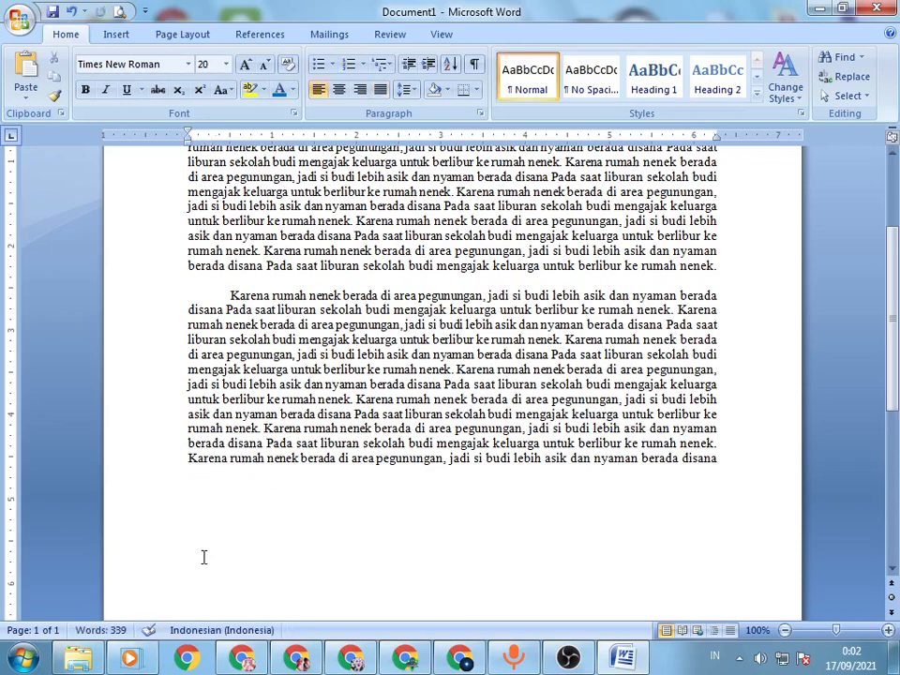
pyautogui.press('BackSpace')
pyautogui.scroll(4, 430, 413)
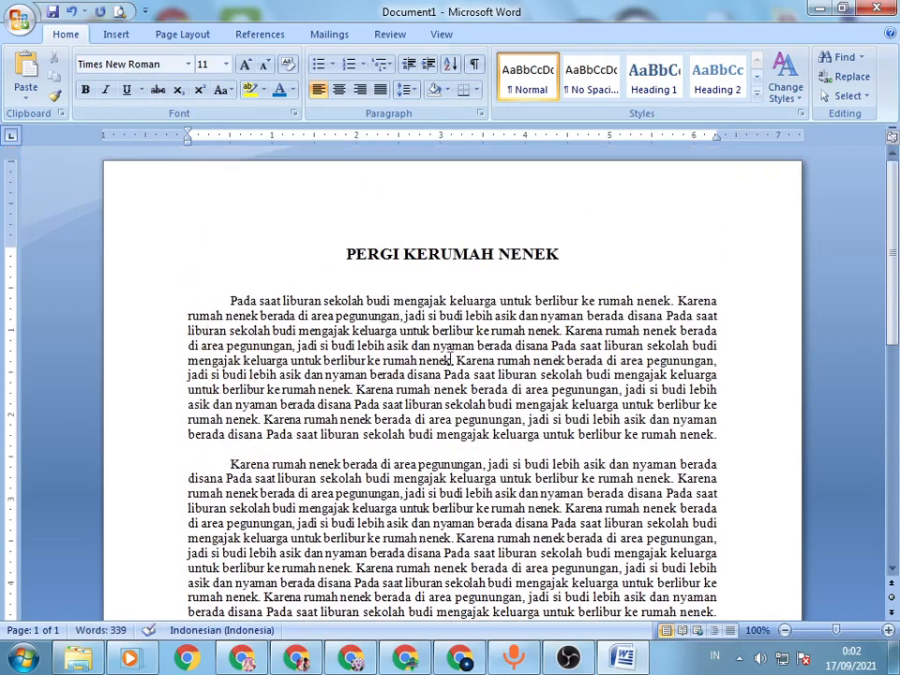
pyautogui.click(415, 253)
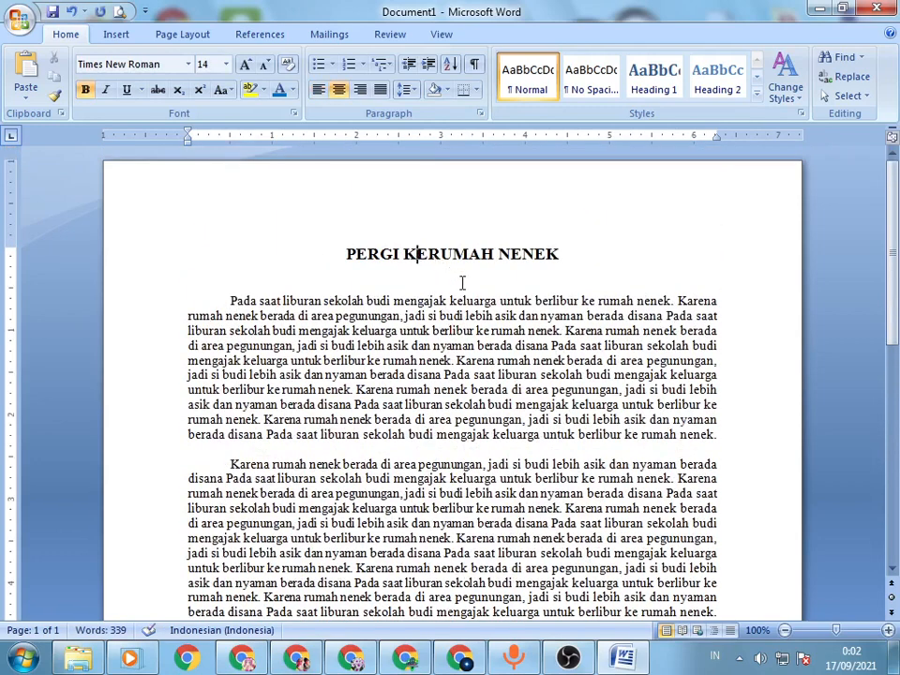
pyautogui.click(330, 259)
pyautogui.scroll(-5, 433, 266)
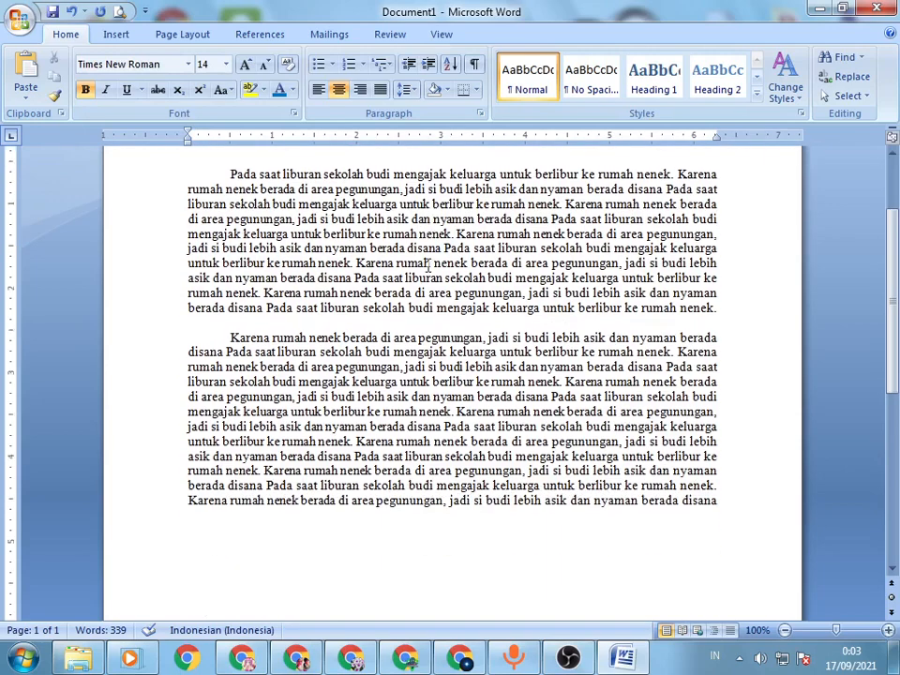
pyautogui.scroll(5, 458, 281)
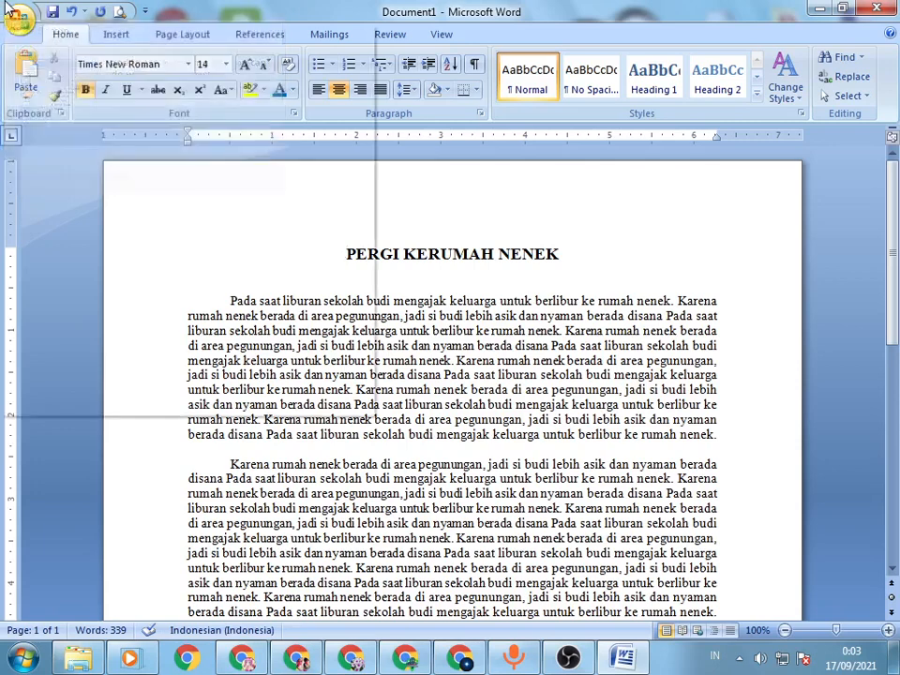
# Step: Examine the available formats for saving a copy of the document, and leave without choosing one
pyautogui.click(13, 15)
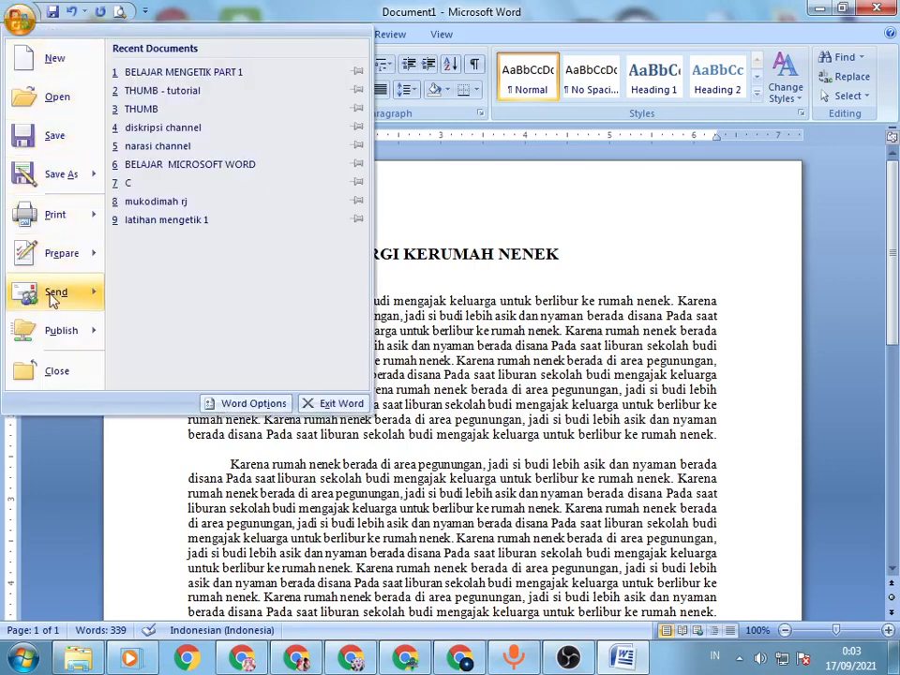
pyautogui.click(20, 19)
pyautogui.click(21, 18)
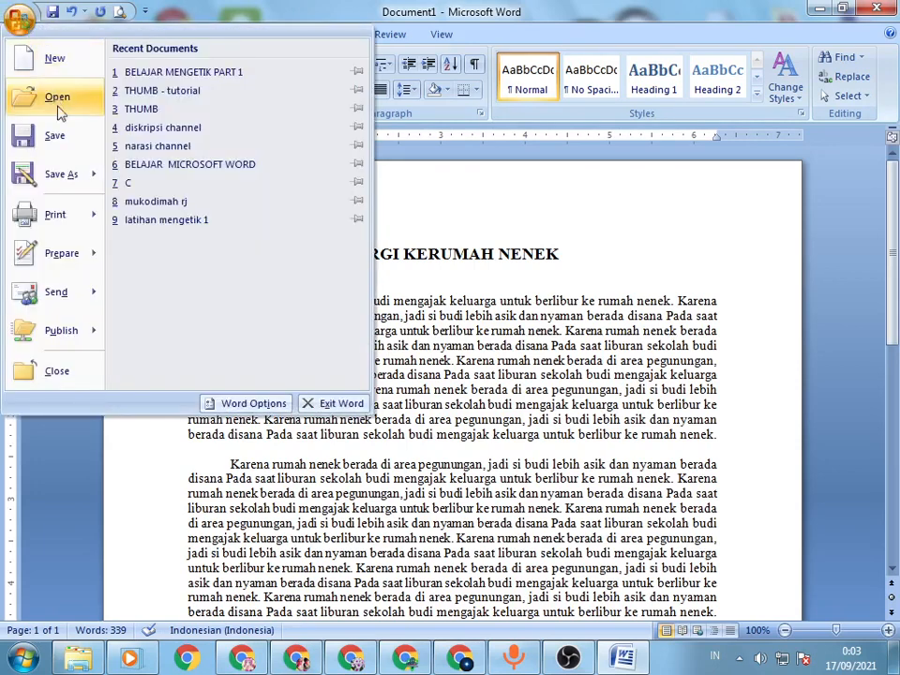
pyautogui.moveTo(66, 183)
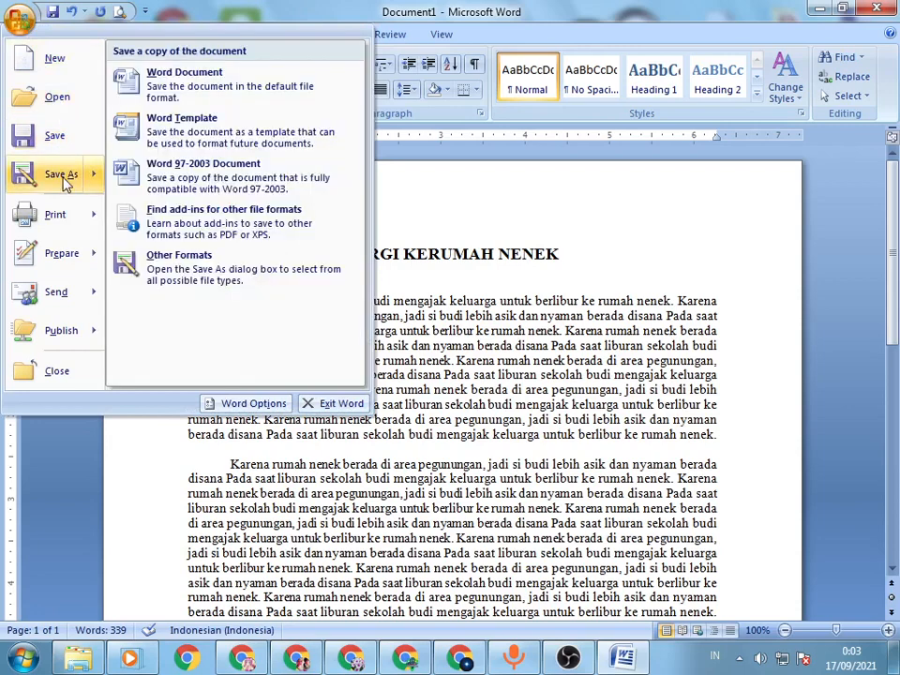
pyautogui.click(625, 291)
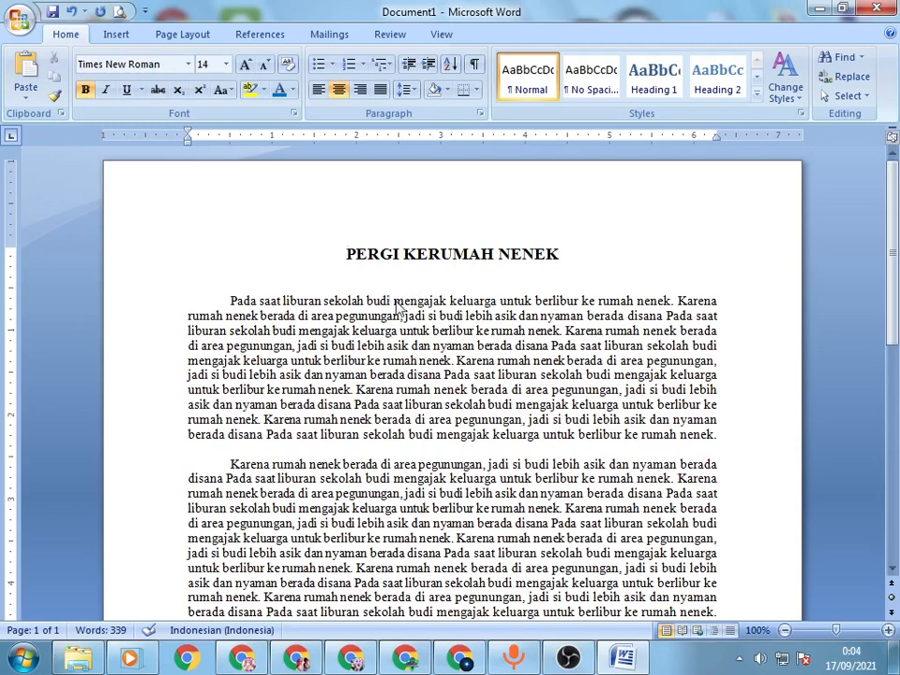
pyautogui.hotkey('ctrl', 's')
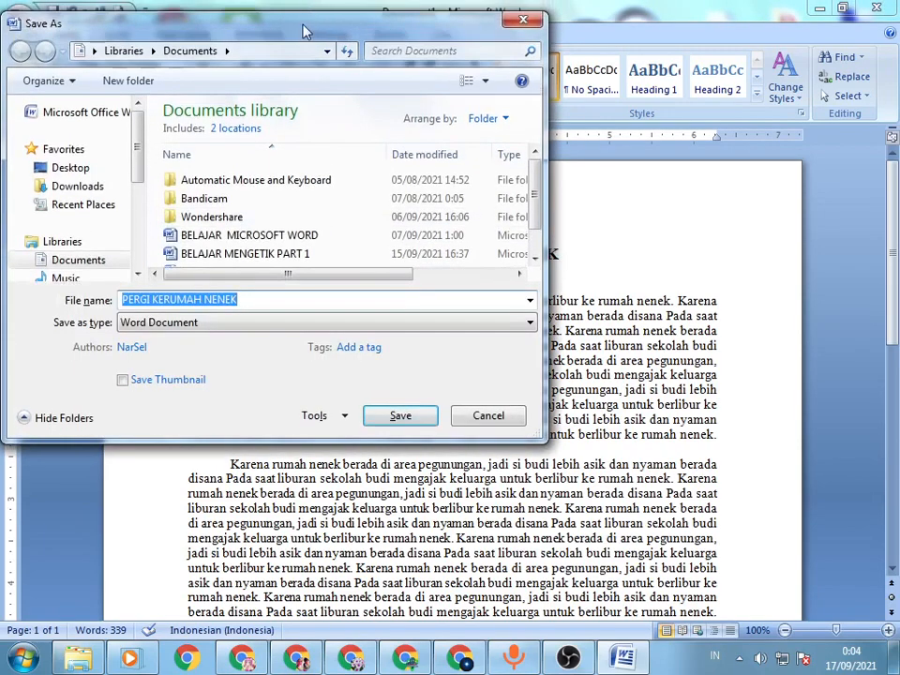
pyautogui.moveTo(303, 20); pyautogui.dragTo(517, 96)
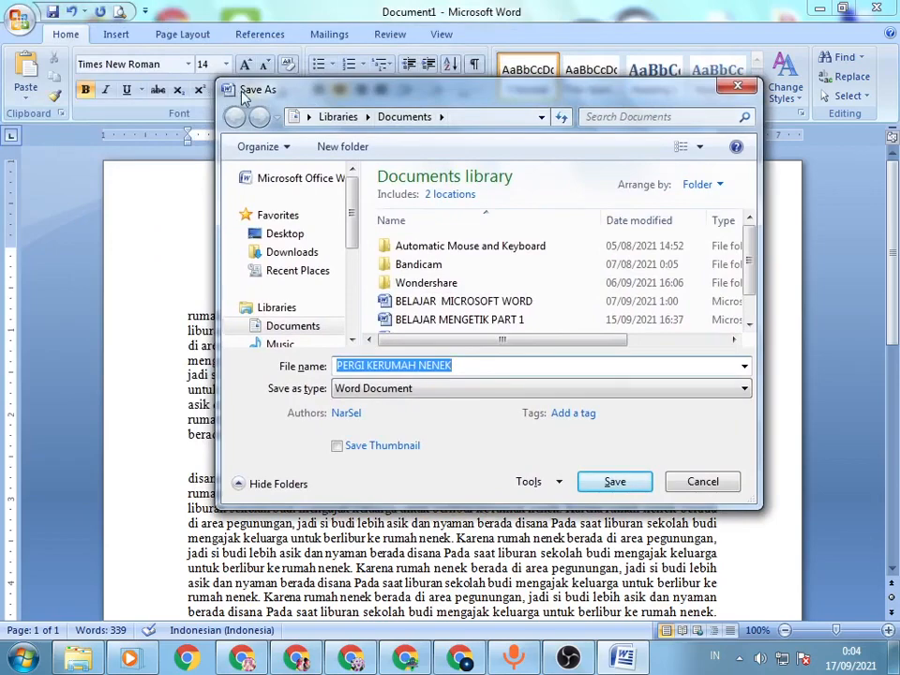
pyautogui.click(703, 482)
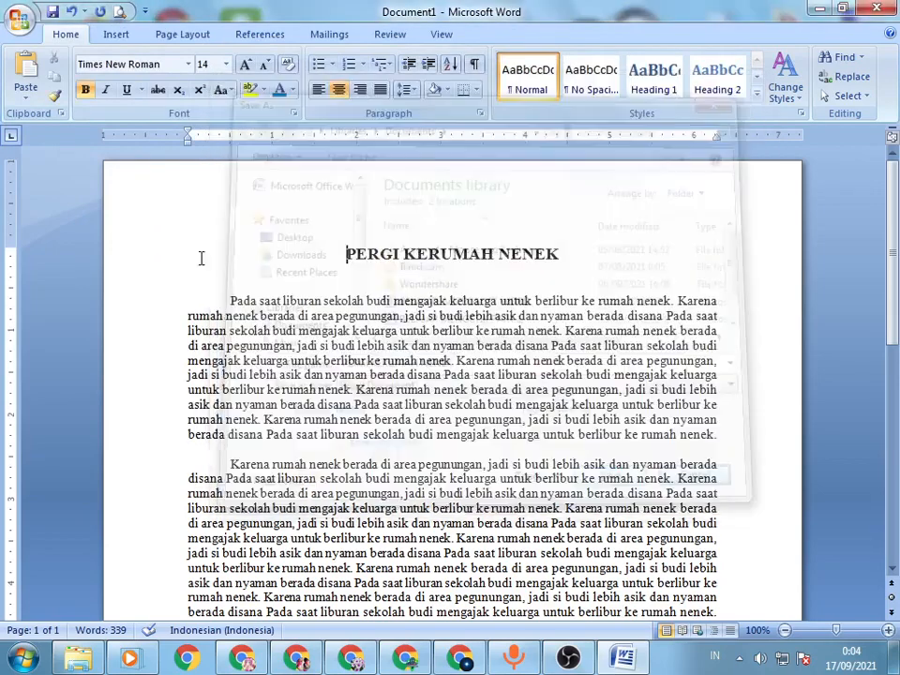
pyautogui.click(18, 20)
pyautogui.click(38, 175)
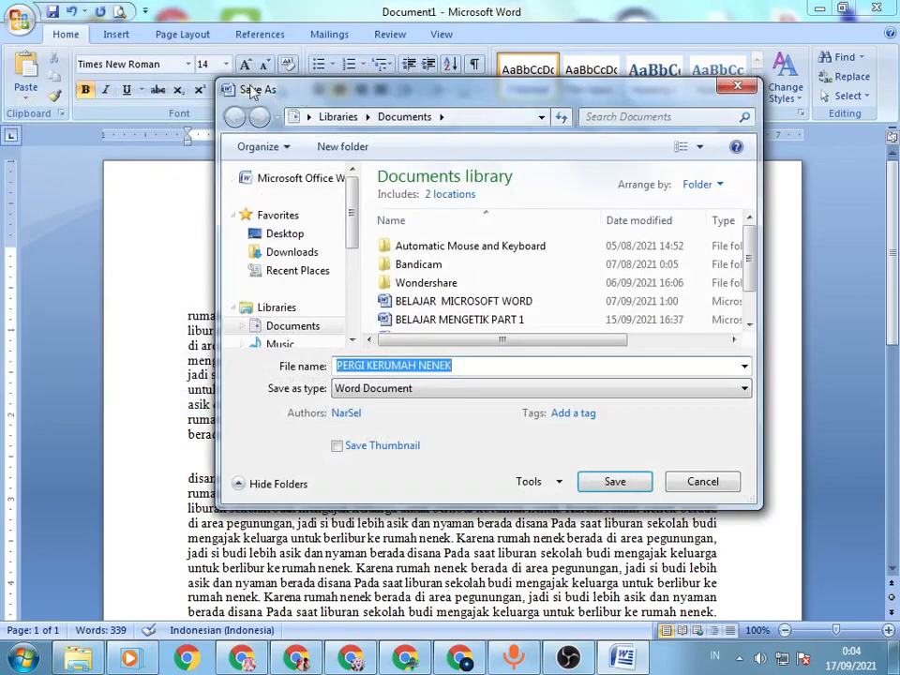
pyautogui.click(705, 480)
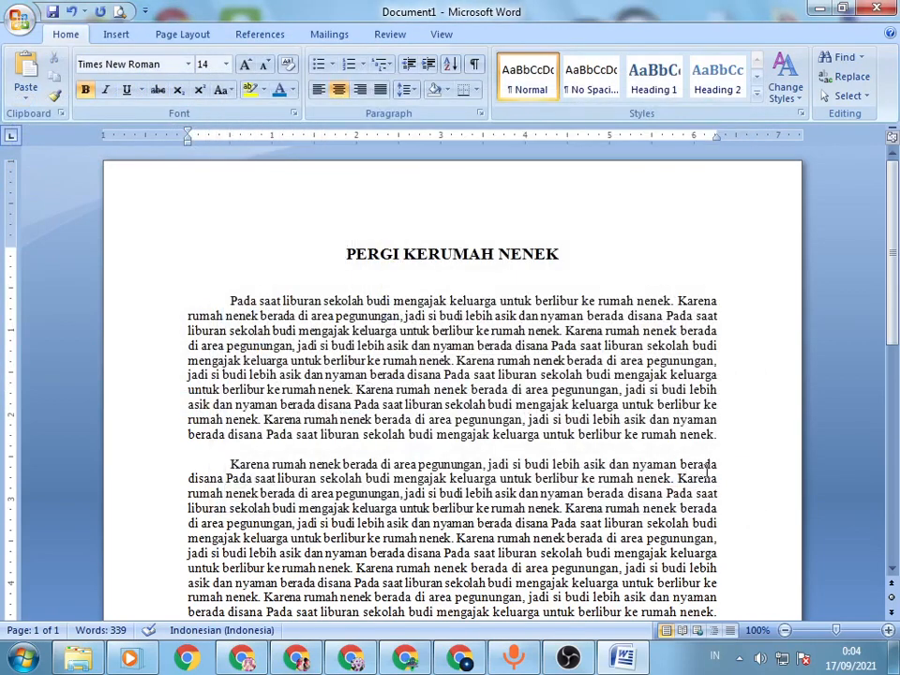
# Step: Save the document in the Documents library as a Word Document named BELAJAR MENGETIK PART 2
pyautogui.hotkey('ctrl', 's')
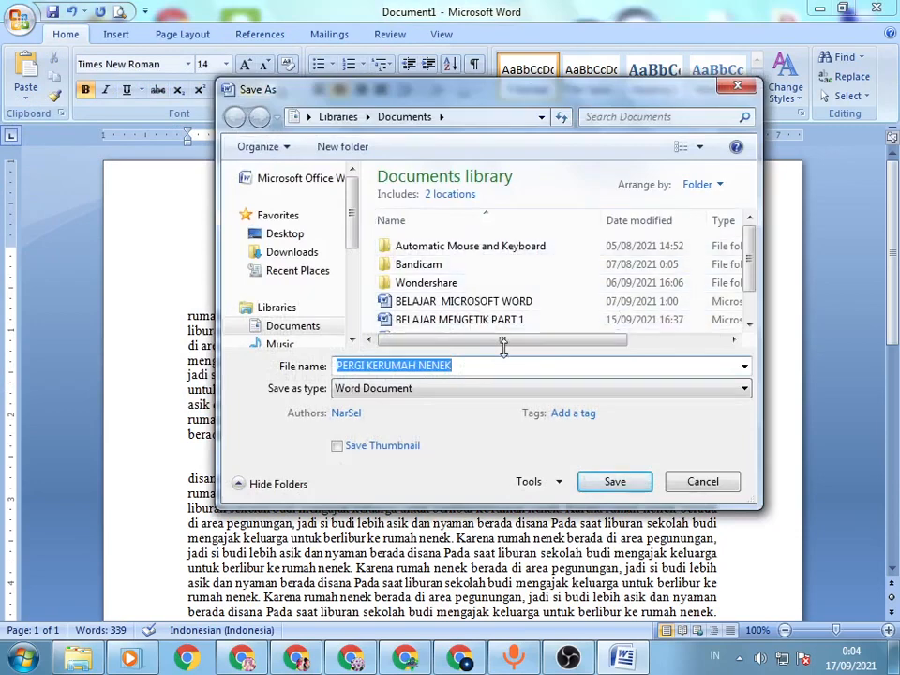
pyautogui.scroll(-1, 508, 286)
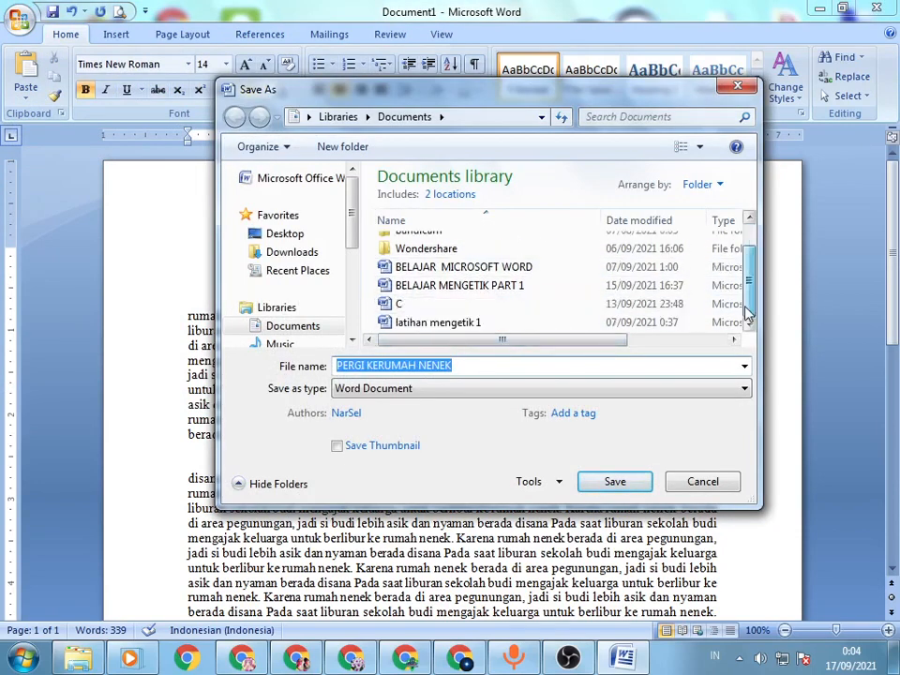
pyautogui.click(507, 286)
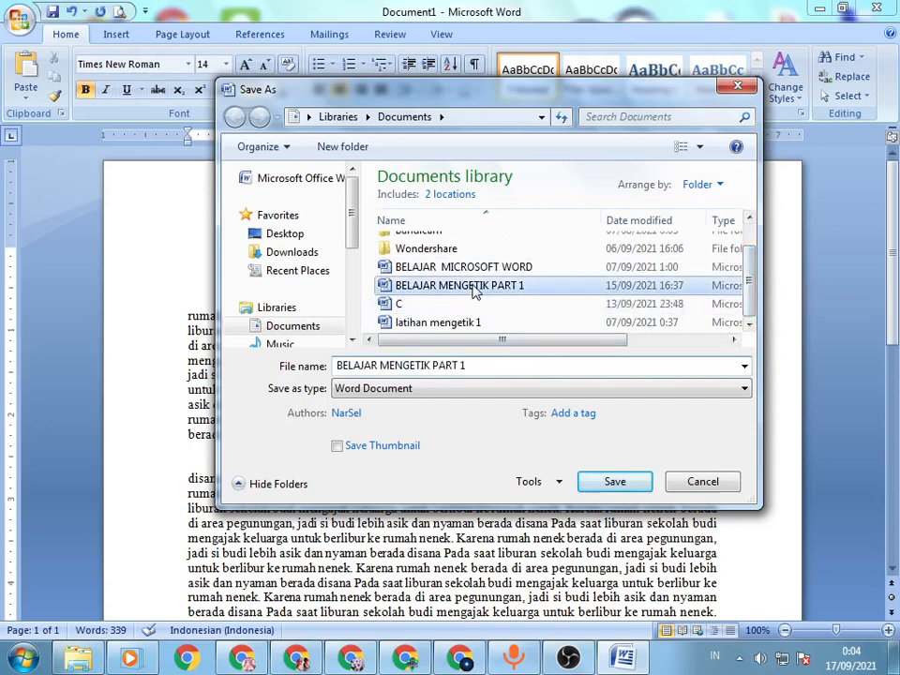
pyautogui.click(519, 367)
pyautogui.click(524, 366)
pyautogui.press('BackSpace')
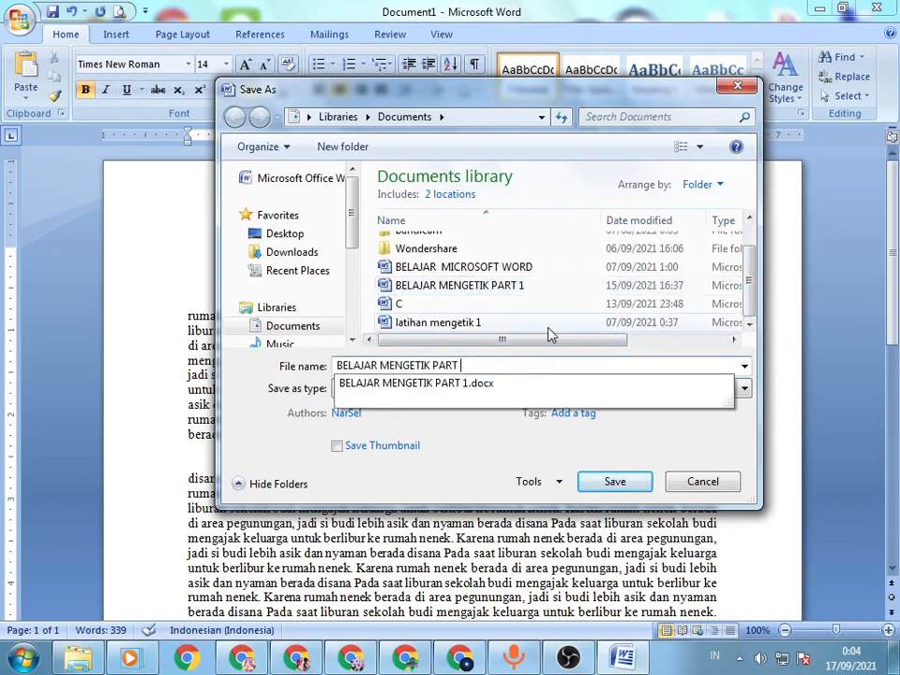
pyautogui.write('2')
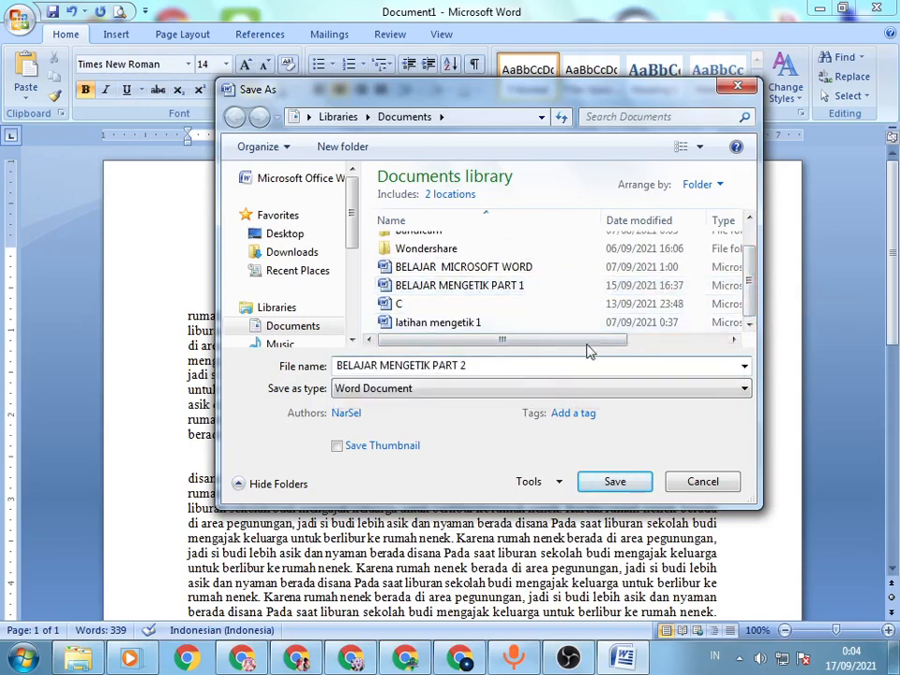
pyautogui.click(613, 482)
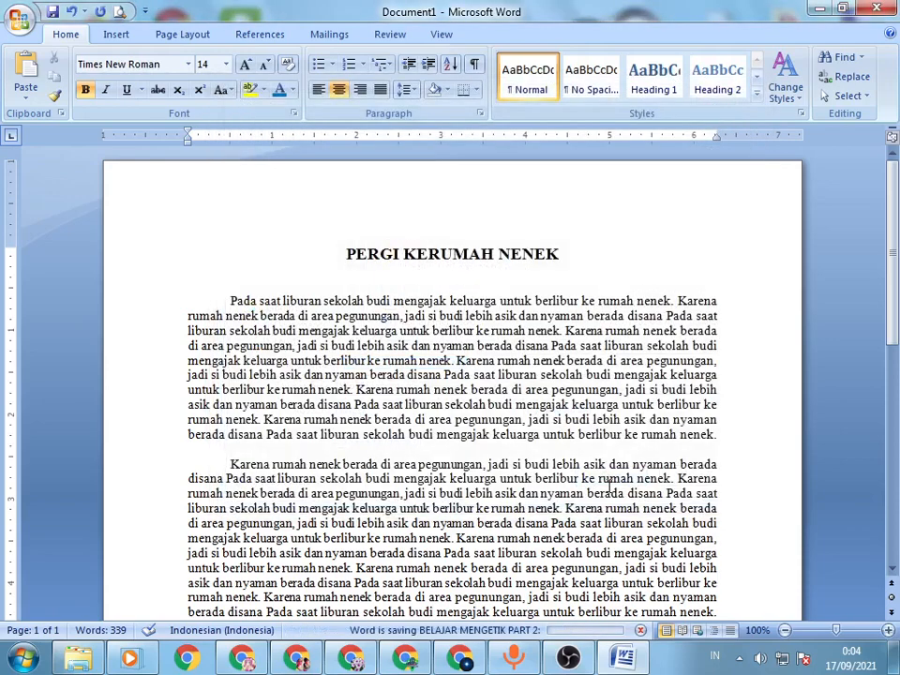
# Step: Close Word and locate the BELAJAR MENGETIK PART 2 file in the Documents library using Windows Explorer
pyautogui.click(884, 7)
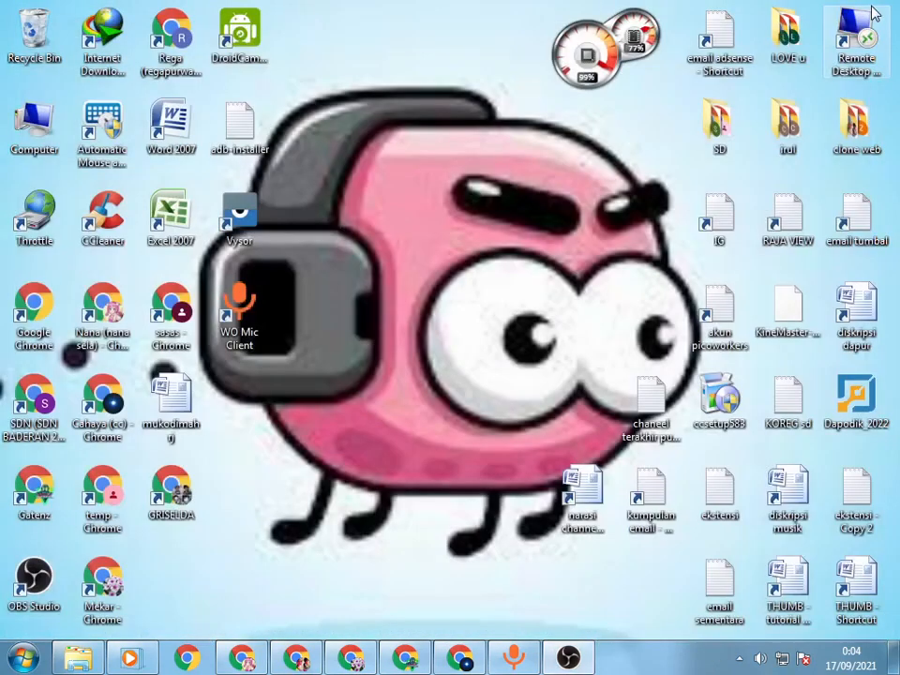
pyautogui.press('super+e')
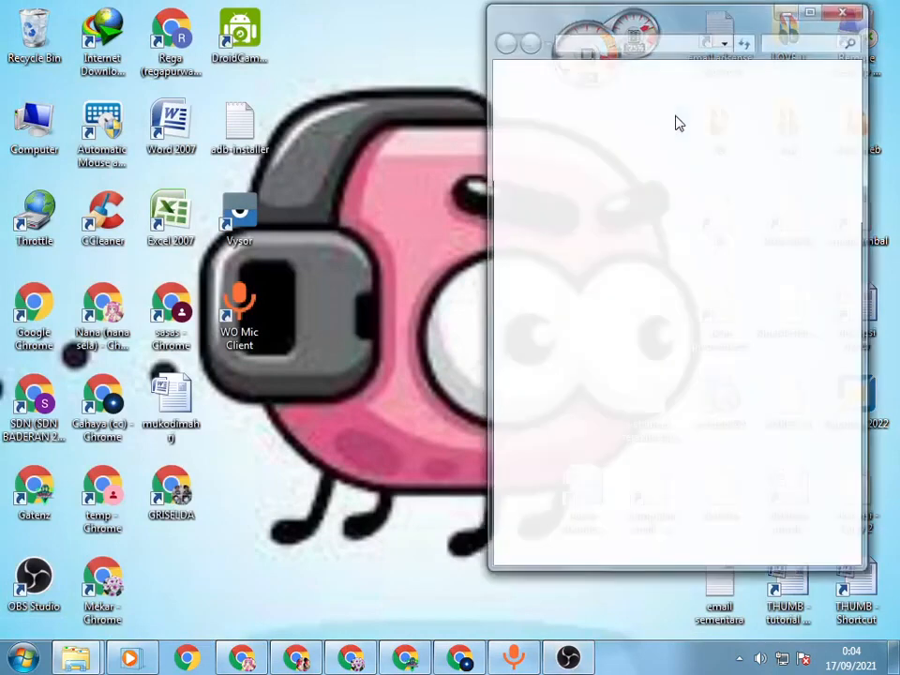
pyautogui.doubleClick(670, 25)
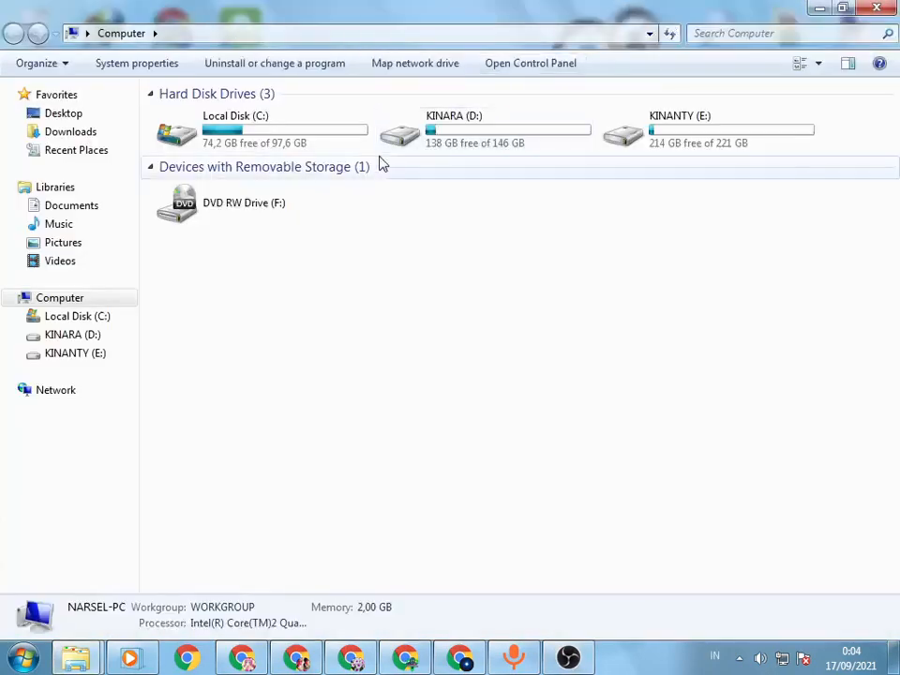
pyautogui.click(82, 135)
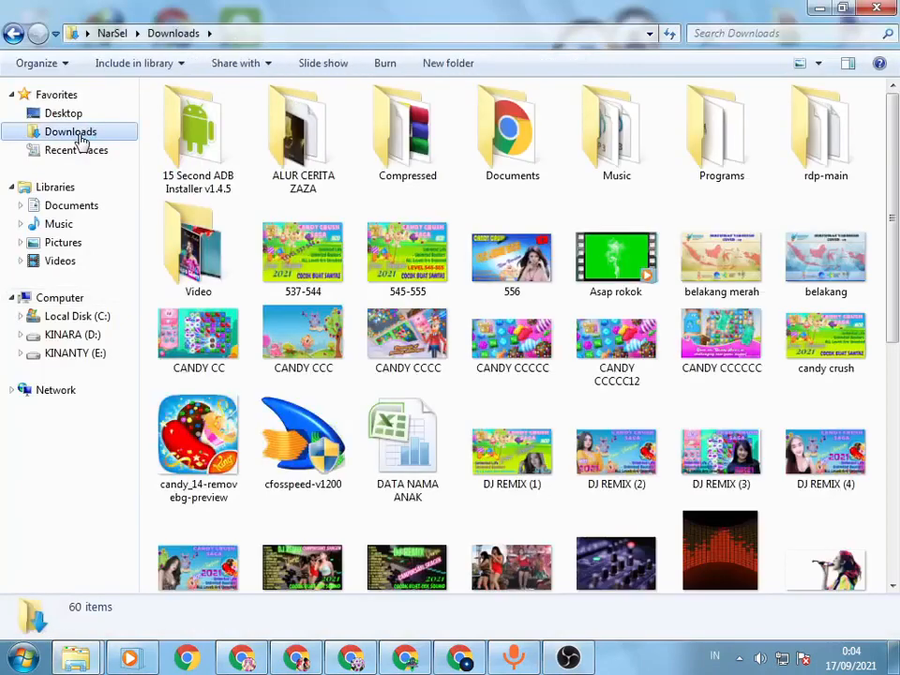
pyautogui.click(73, 187)
pyautogui.click(79, 152)
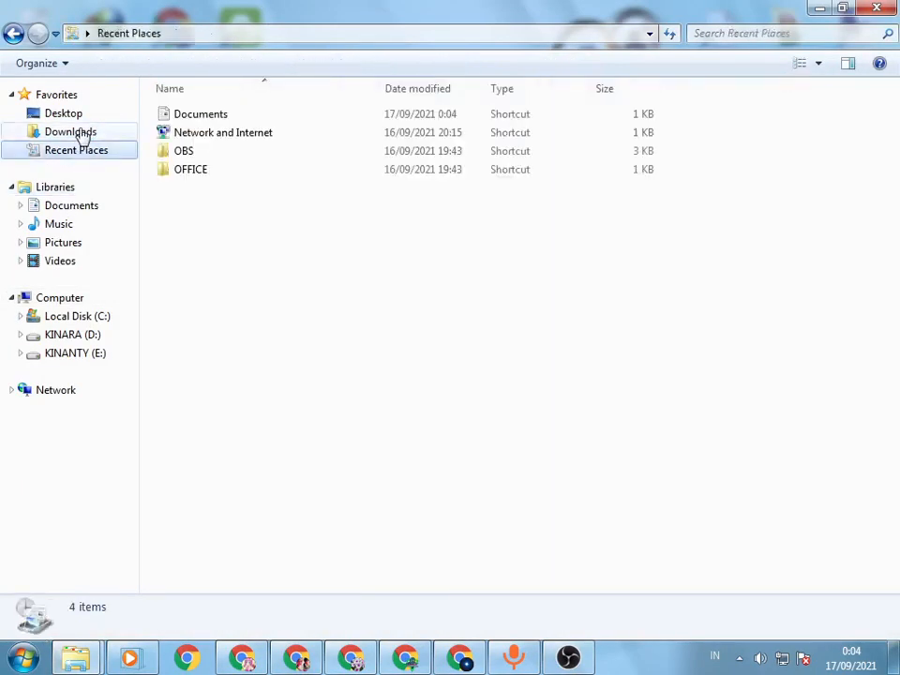
pyautogui.click(83, 132)
pyautogui.click(82, 208)
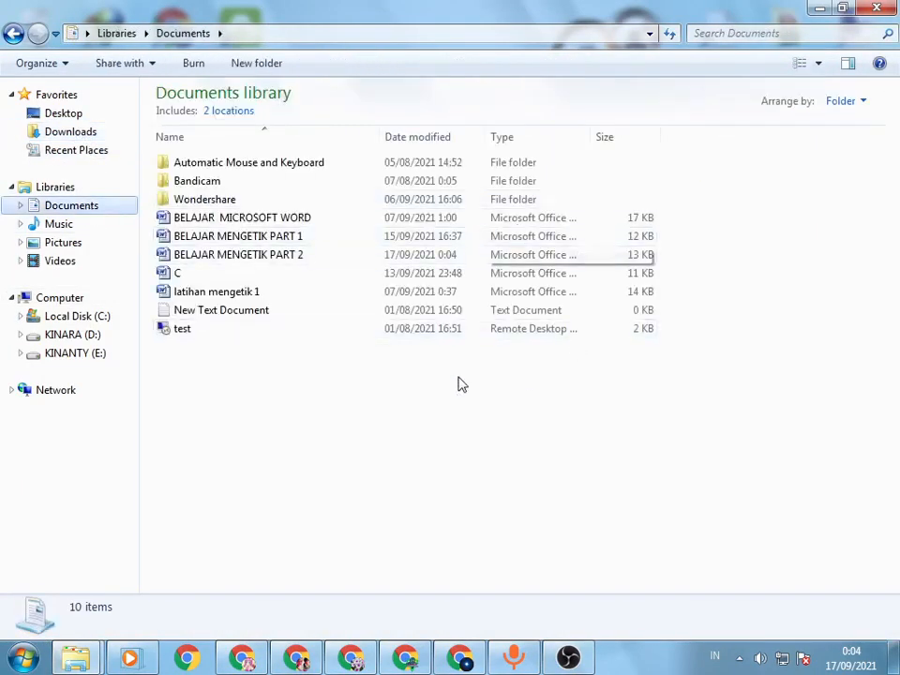
pyautogui.click(299, 258)
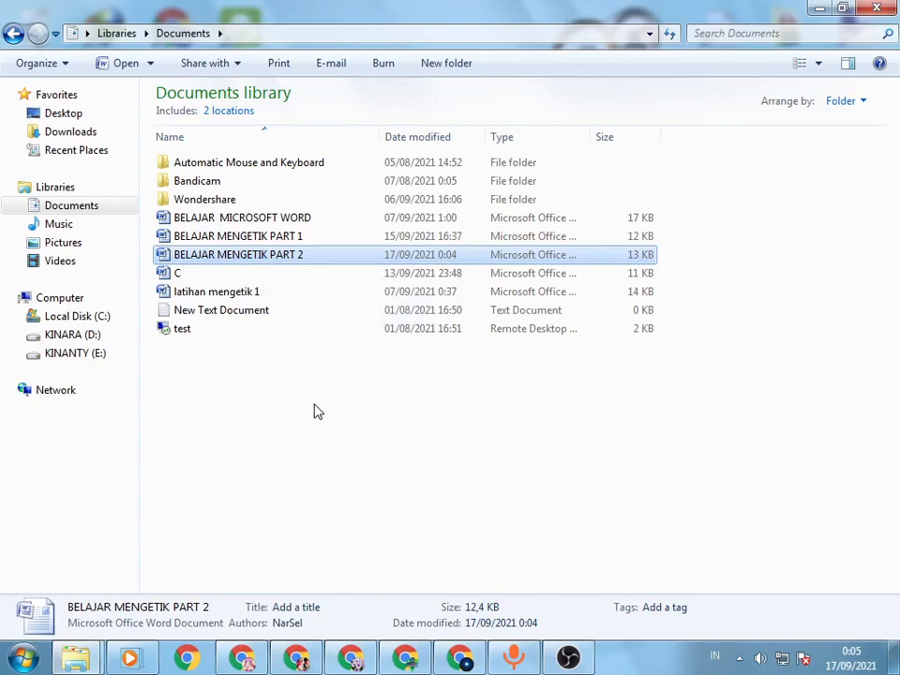
# Step: Create a new folder named "BELAJAR MS. WORD" in the Documents library
pyautogui.click(456, 69)
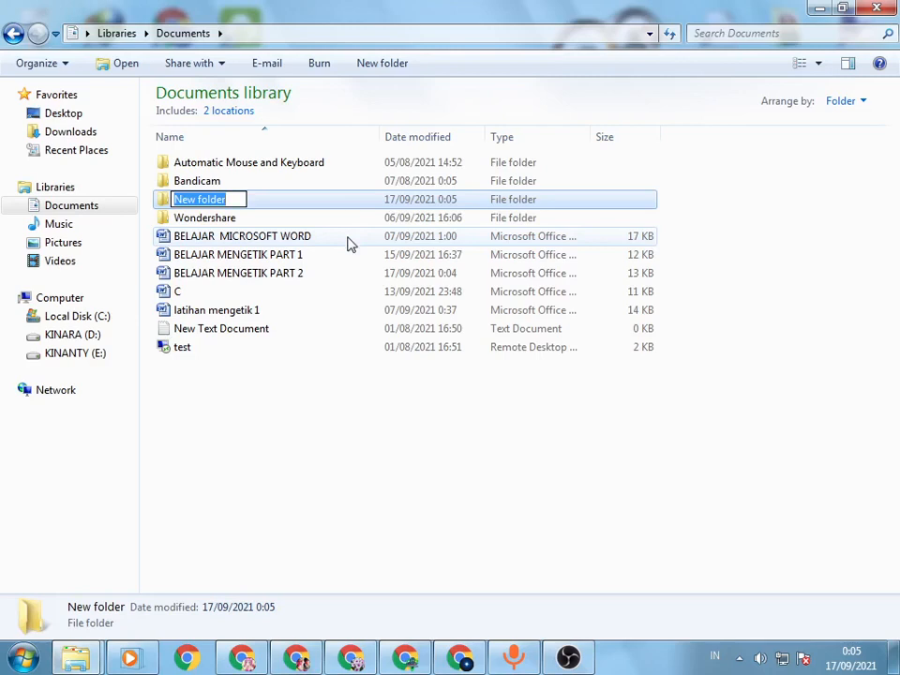
pyautogui.write('bel')
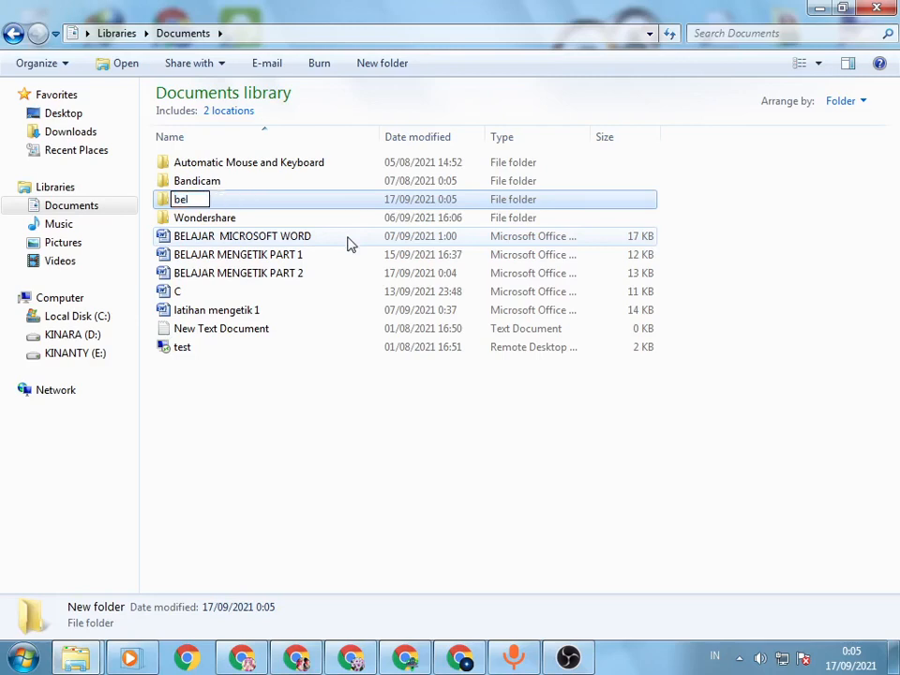
pyautogui.press('BackSpace')
pyautogui.press('BackSpace')
pyautogui.press('BackSpace')
pyautogui.write('BELAJAR ')
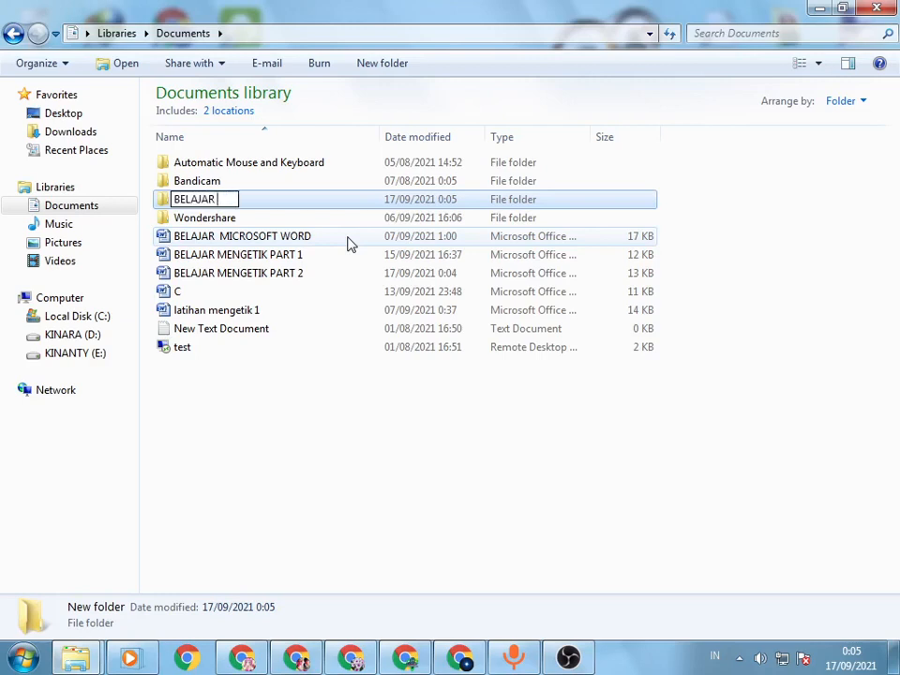
pyautogui.write('MS. W')
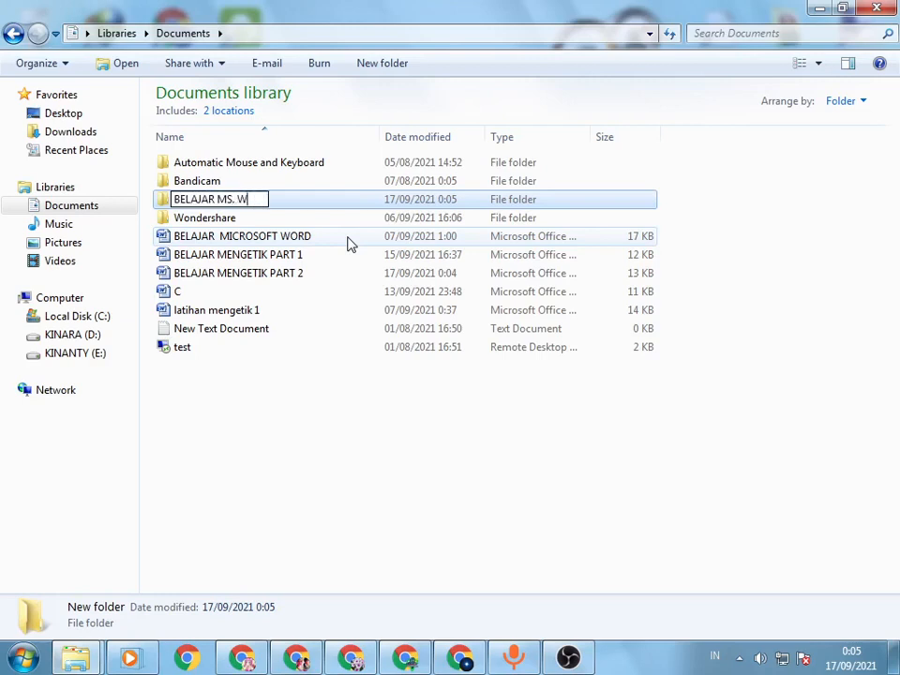
pyautogui.write('ORD')
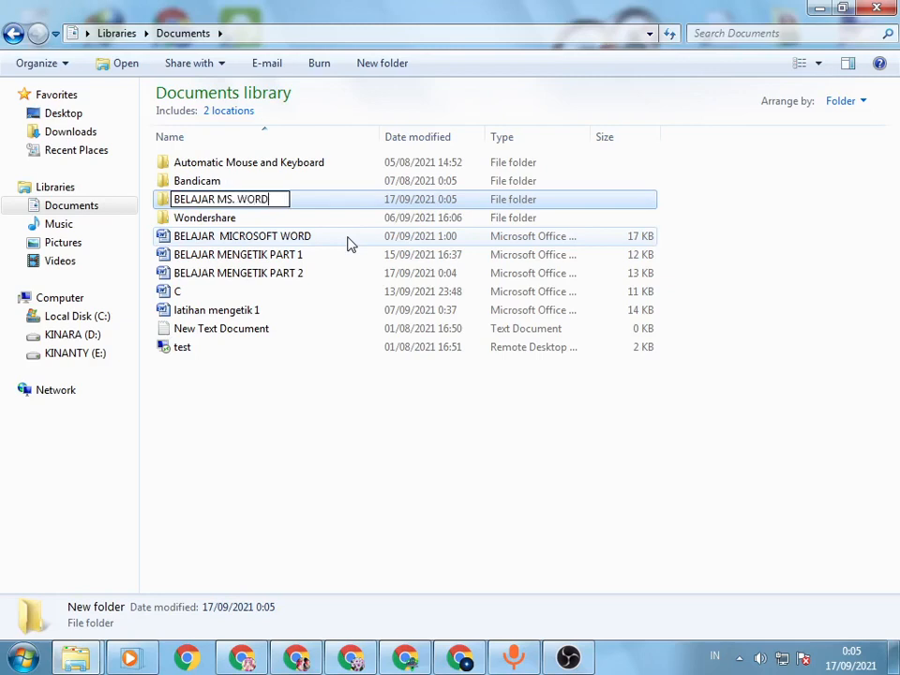
pyautogui.press('Return')
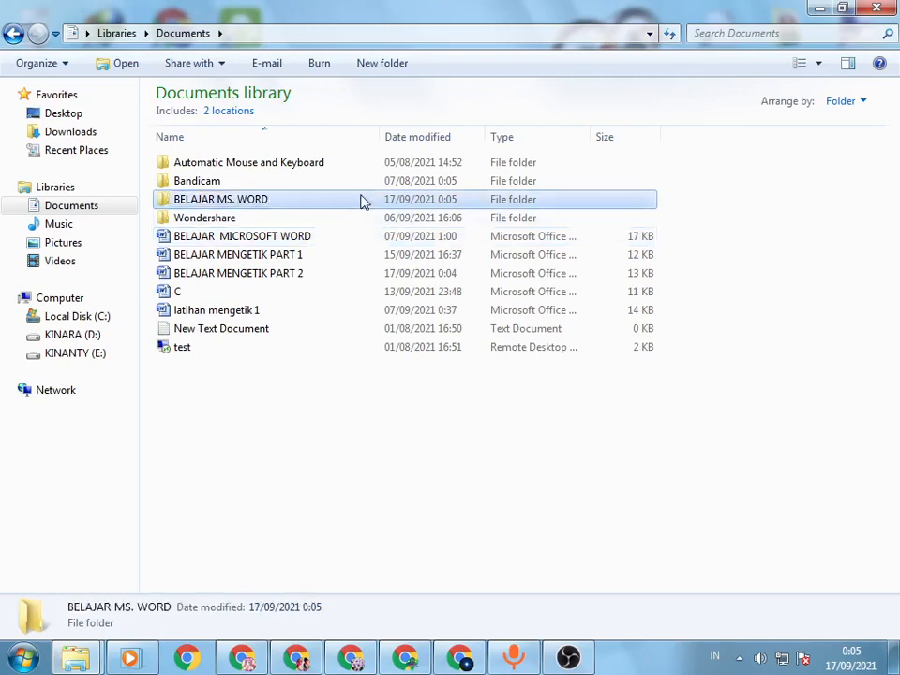
# Step: Move BELAJAR MICROSOFT WORD, BELAJAR MENGETIK PART 1 and BELAJAR MENGETIK PART 2 into the BELAJAR MS. WORD folder, and undo that move
pyautogui.click(294, 246)
pyautogui.keyDown('shift'); pyautogui.click(287, 274); pyautogui.keyUp('shift')
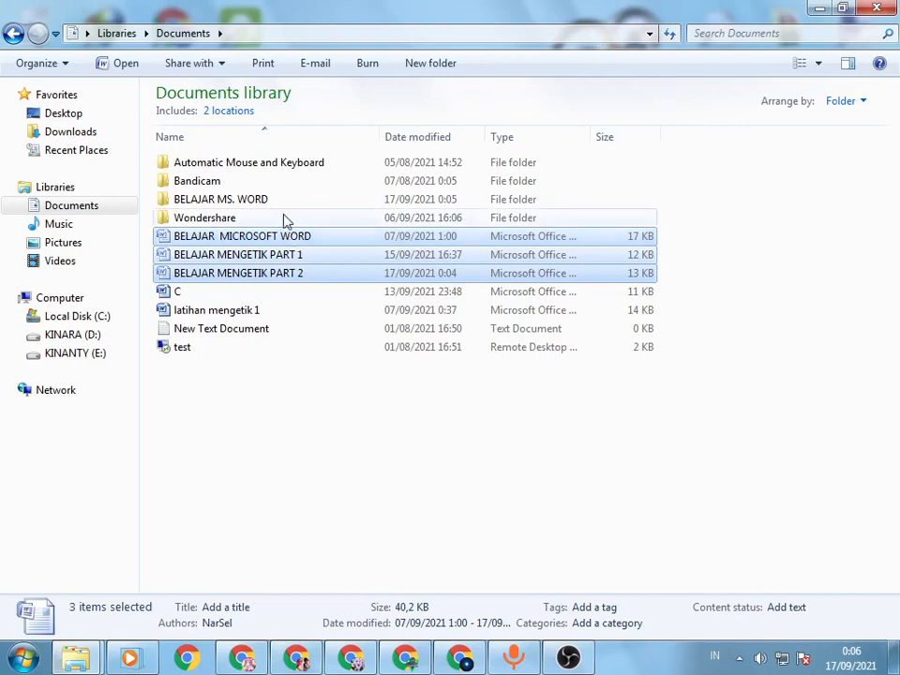
pyautogui.doubleClick(278, 199)
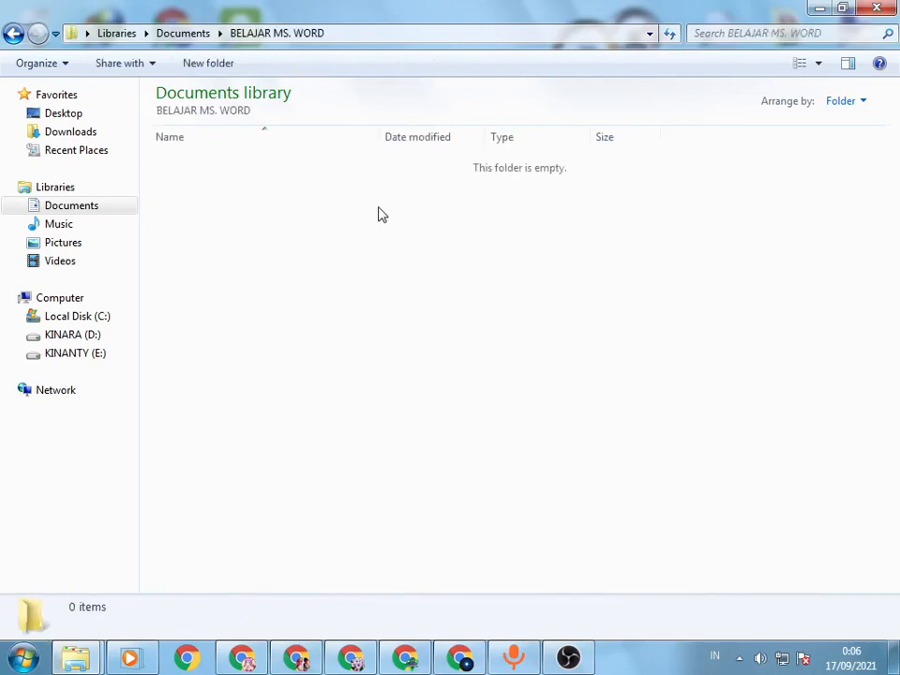
pyautogui.hotkey('ctrl', 'v')
pyautogui.click(367, 248)
pyautogui.click(11, 41)
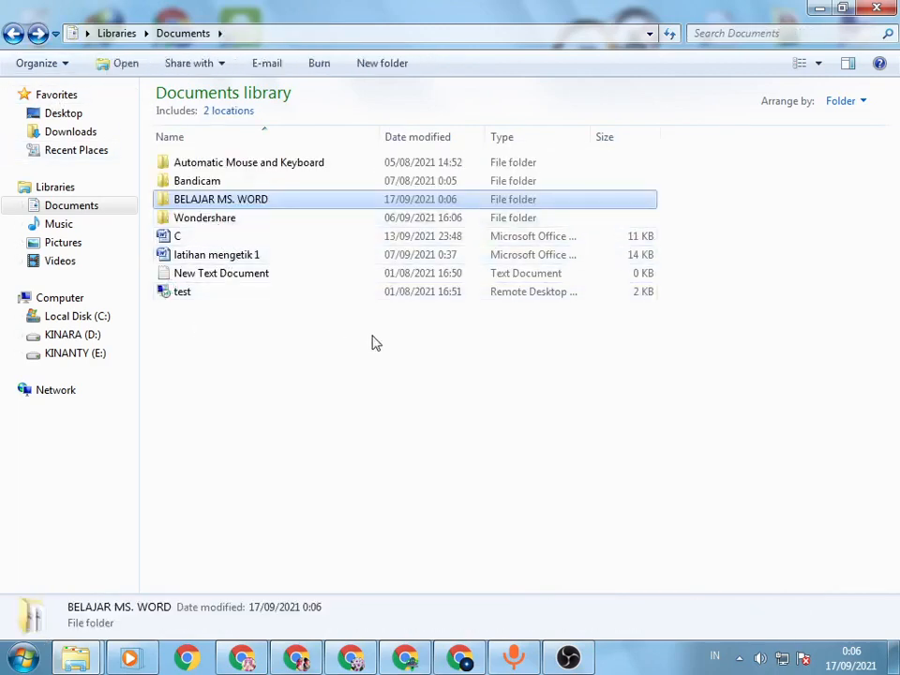
pyautogui.click(368, 427)
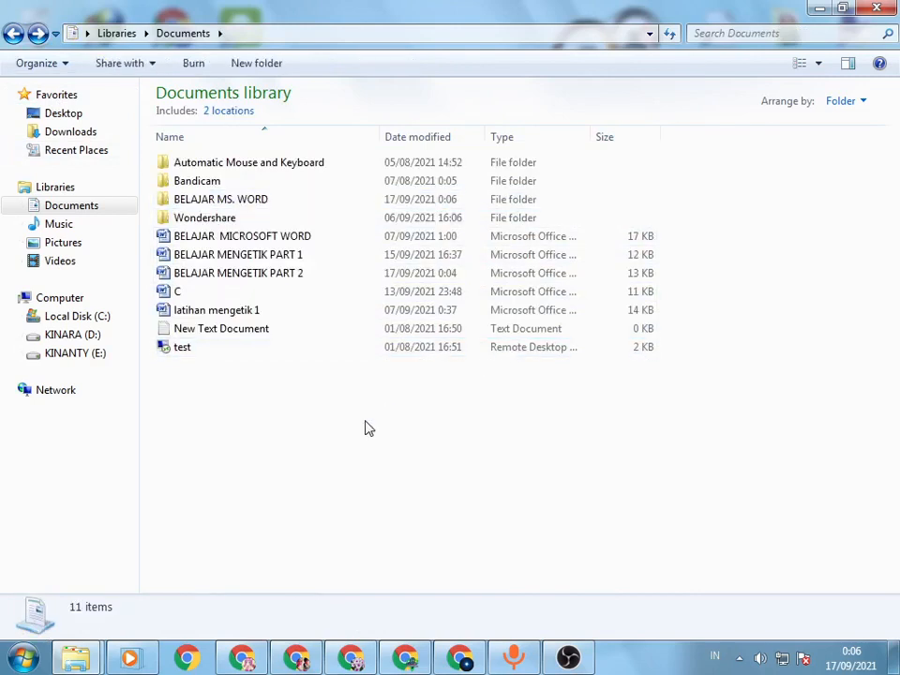
# Step: Try selecting the three BELAJAR Word documents as a group, refresh the Documents library, and clear the selection
pyautogui.click(309, 240)
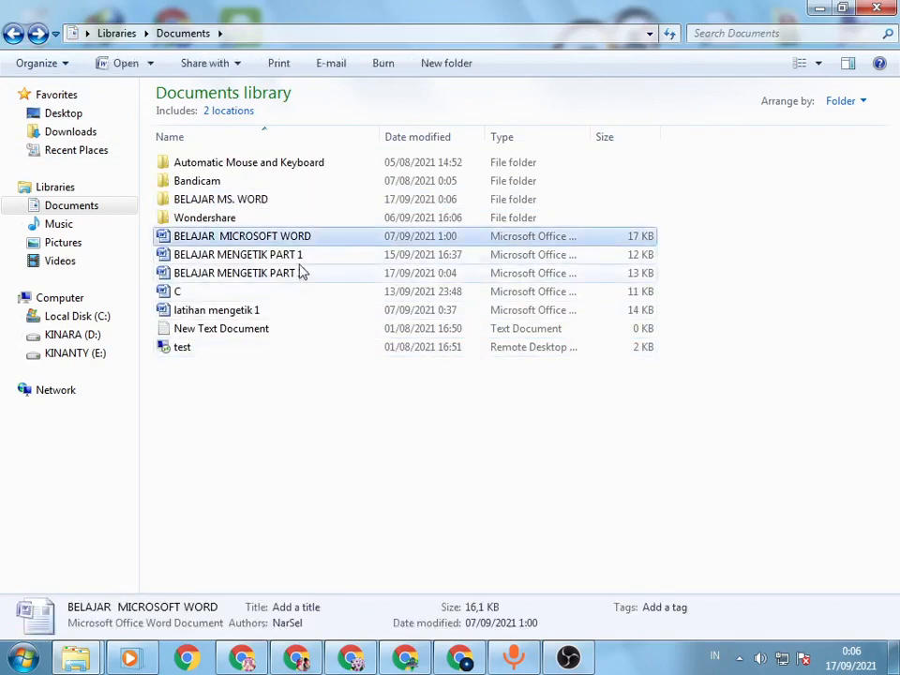
pyautogui.keyDown('shift'); pyautogui.click(299, 275); pyautogui.keyUp('shift')
pyautogui.rightClick(778, 183)
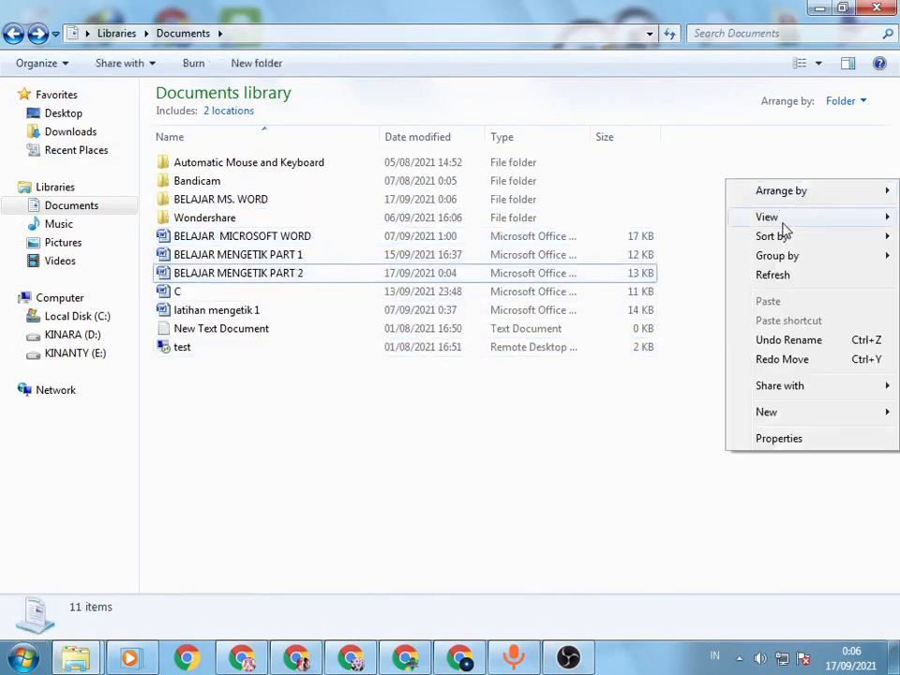
pyautogui.click(773, 275)
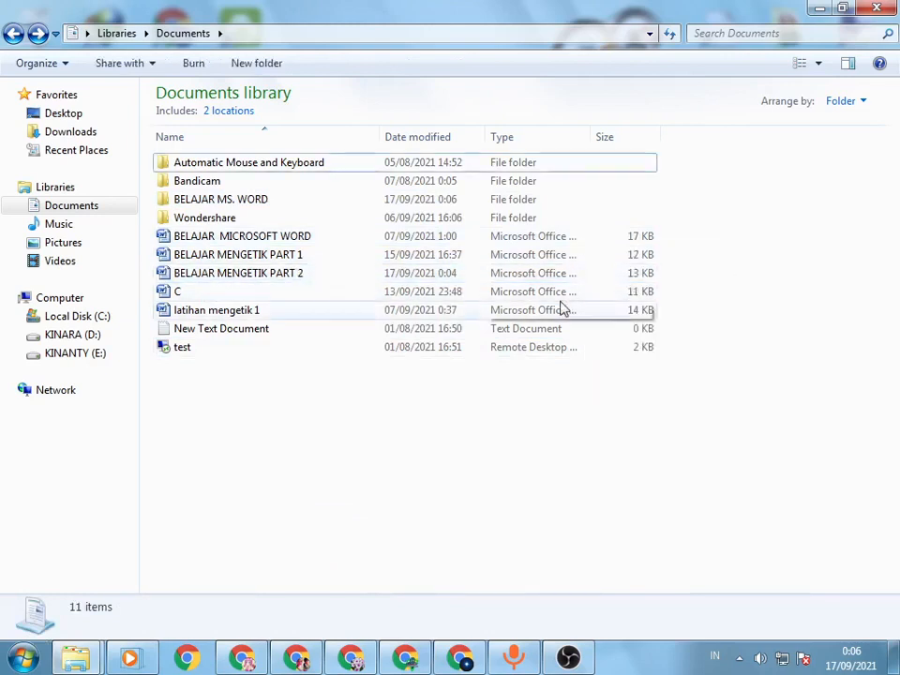
pyautogui.moveTo(755, 246); pyautogui.dragTo(410, 290)
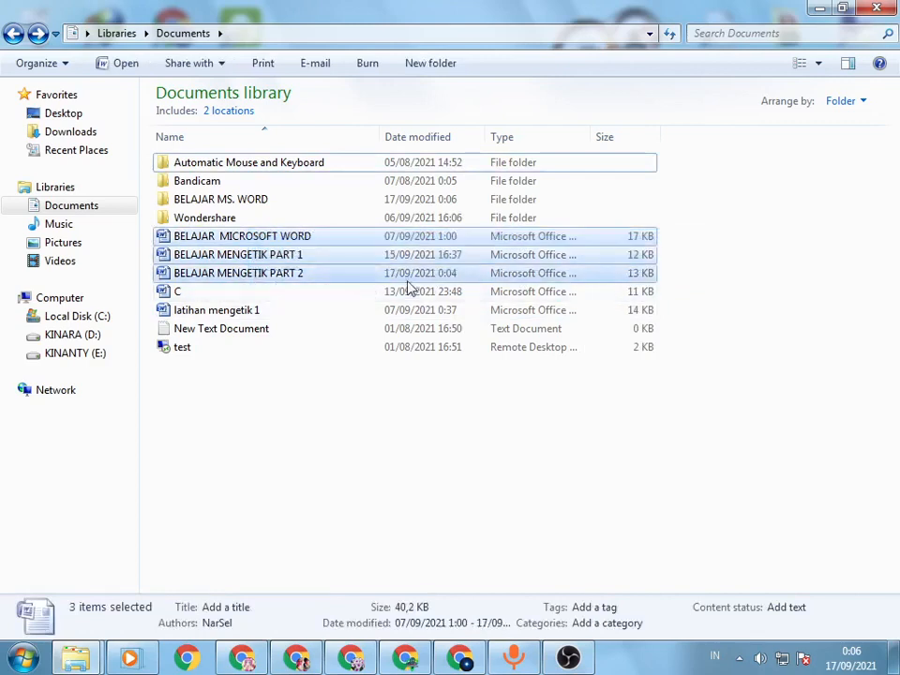
pyautogui.click(748, 270)
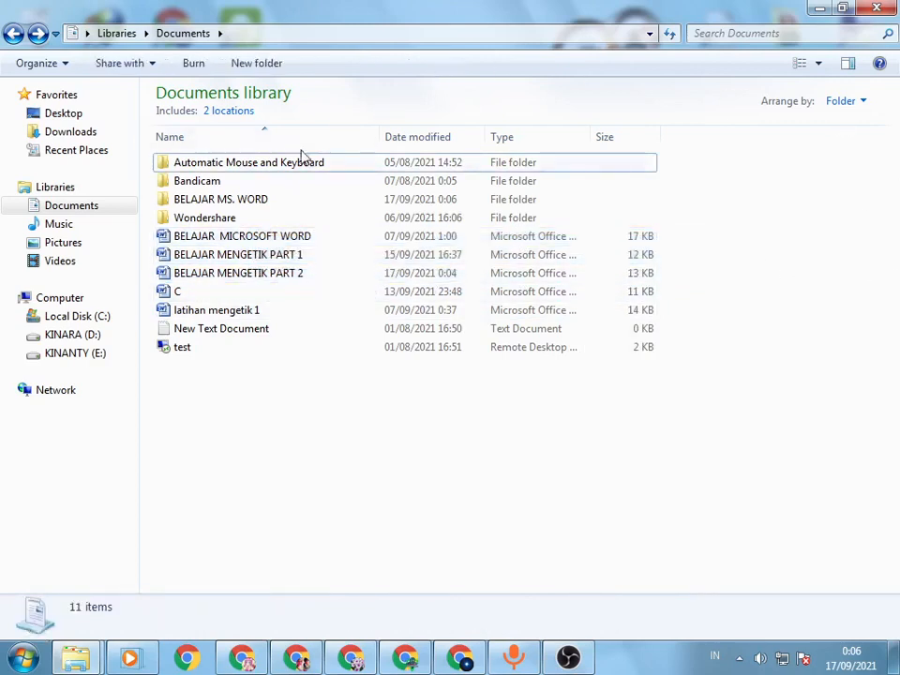
# Step: Select the range from BELAJAR MICROSOFT WORD to BELAJAR MENGETIK PART 2, and cut and paste it into the BELAJAR MS. WORD folder
pyautogui.click(254, 237)
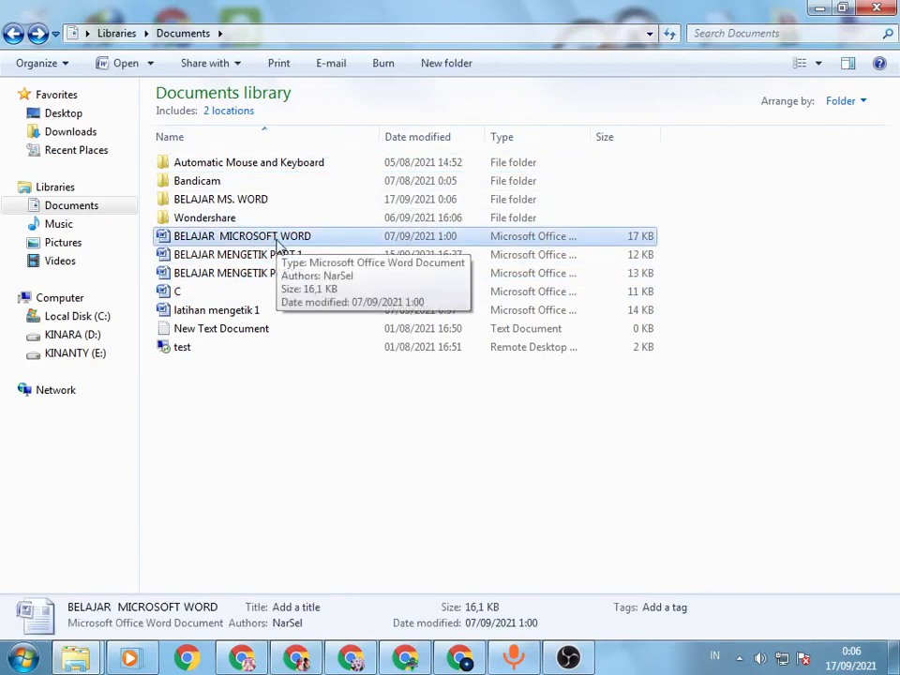
pyautogui.keyDown('shift'); pyautogui.click(239, 274); pyautogui.keyUp('shift')
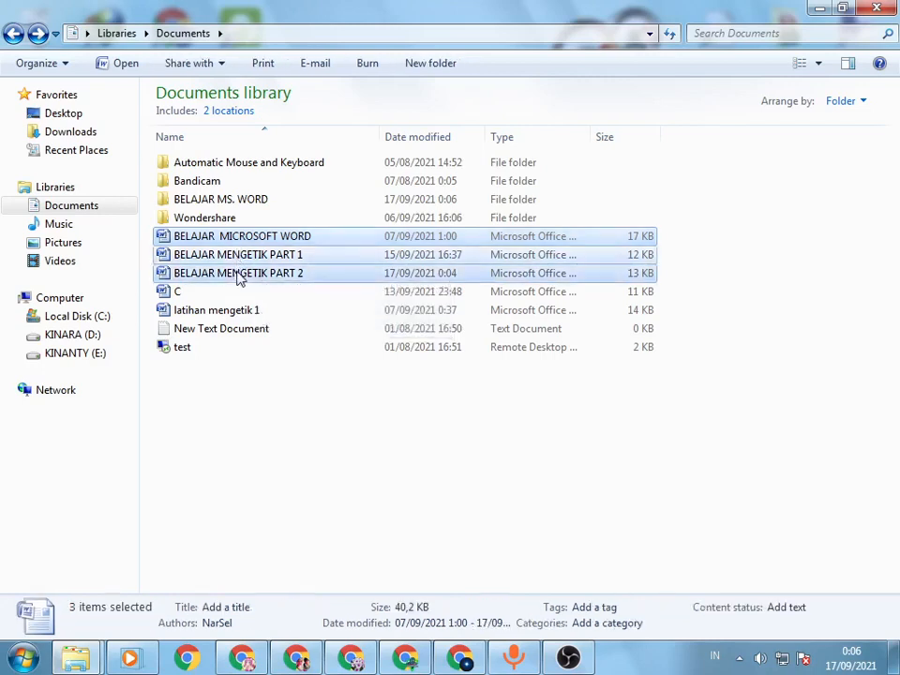
pyautogui.keyDown('shift'); pyautogui.click(211, 349); pyautogui.keyUp('shift')
pyautogui.keyDown('shift'); pyautogui.click(225, 292); pyautogui.keyUp('shift')
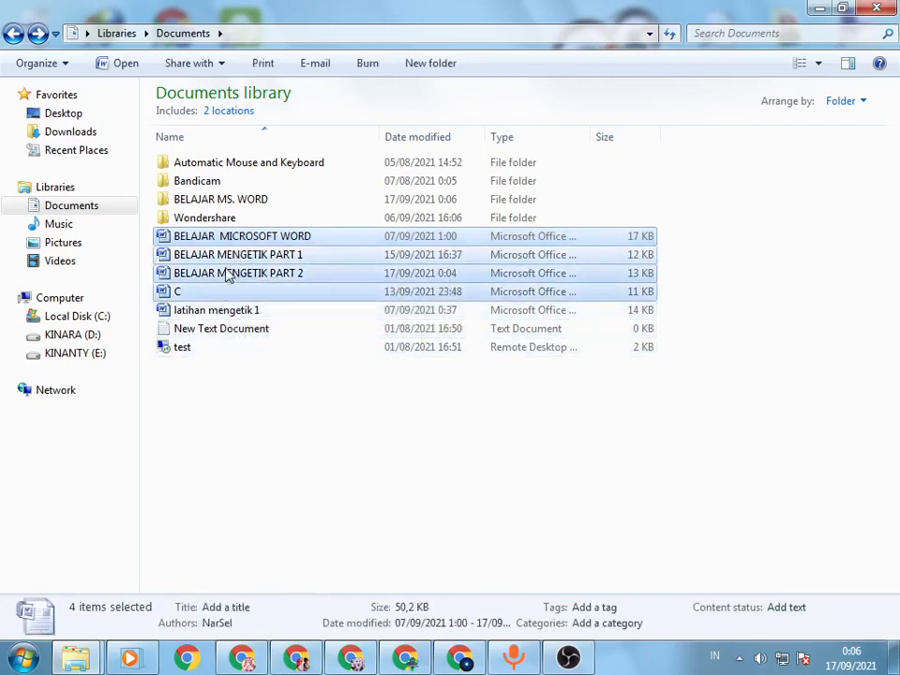
pyautogui.keyDown('shift'); pyautogui.click(227, 273); pyautogui.keyUp('shift')
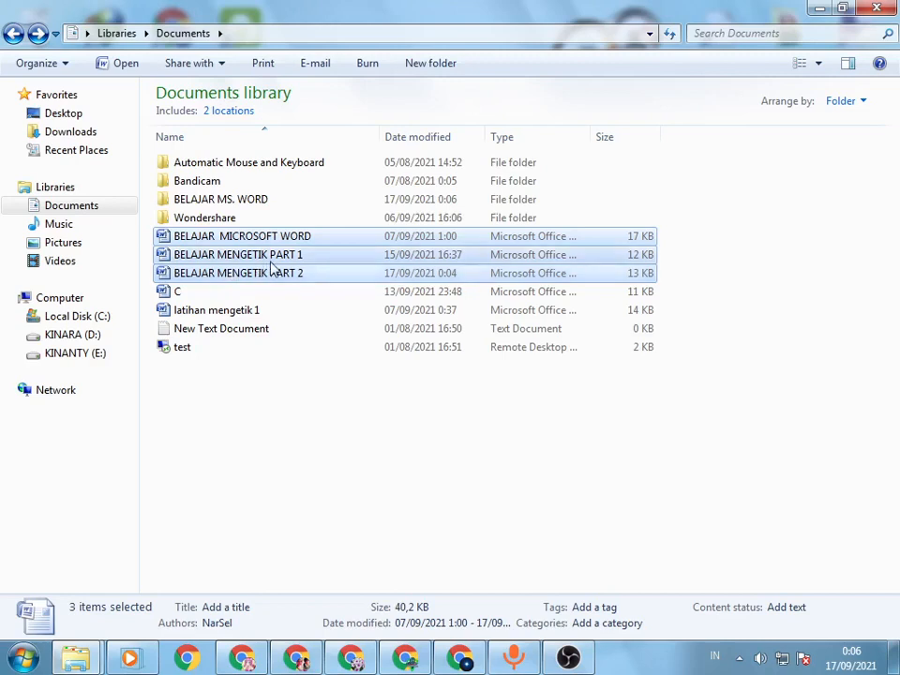
pyautogui.rightClick(272, 269)
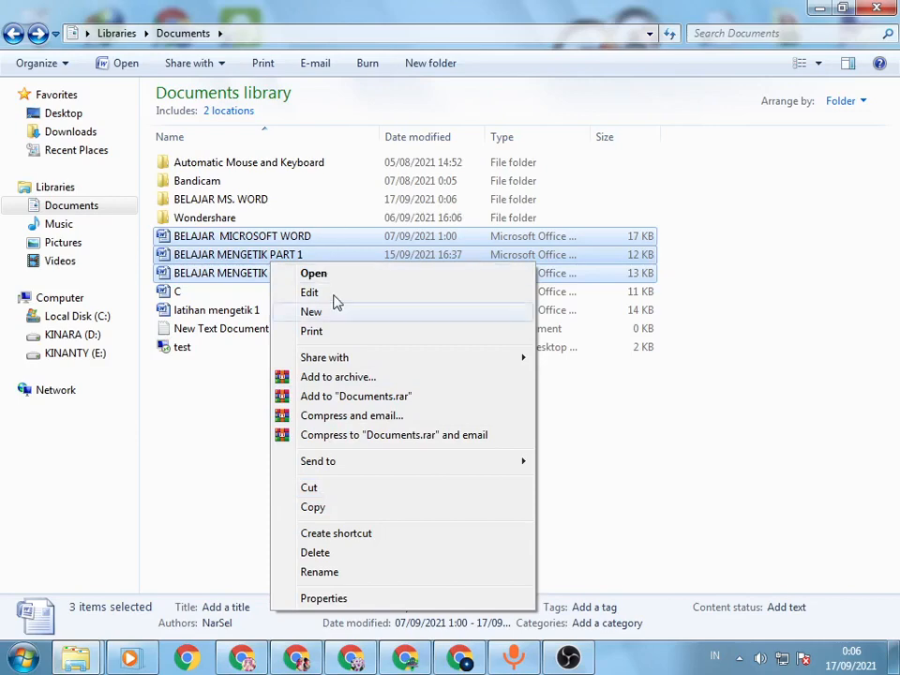
pyautogui.click(309, 487)
pyautogui.doubleClick(234, 200)
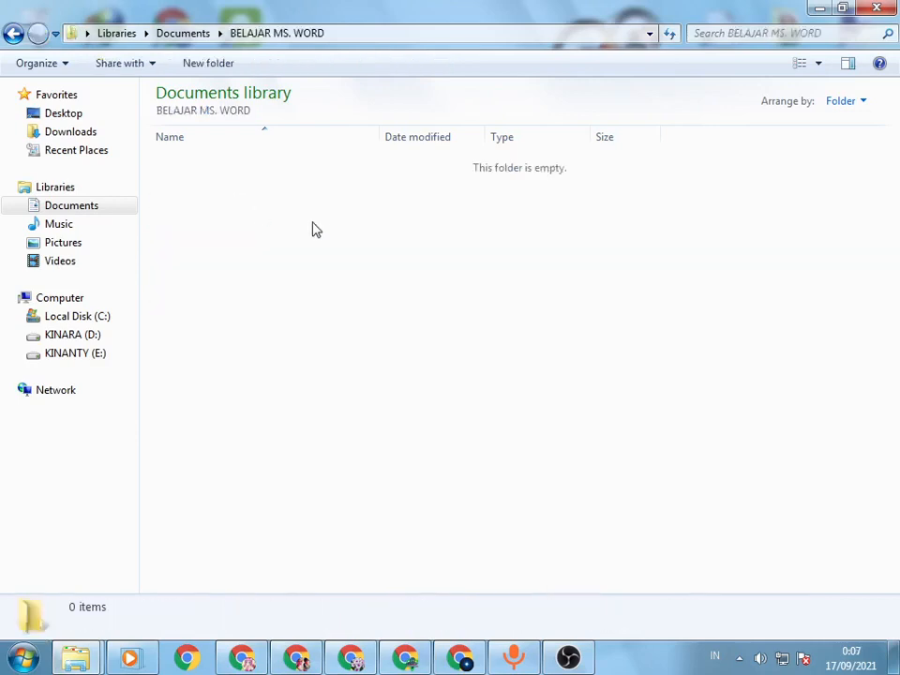
pyautogui.rightClick(319, 229)
pyautogui.click(391, 346)
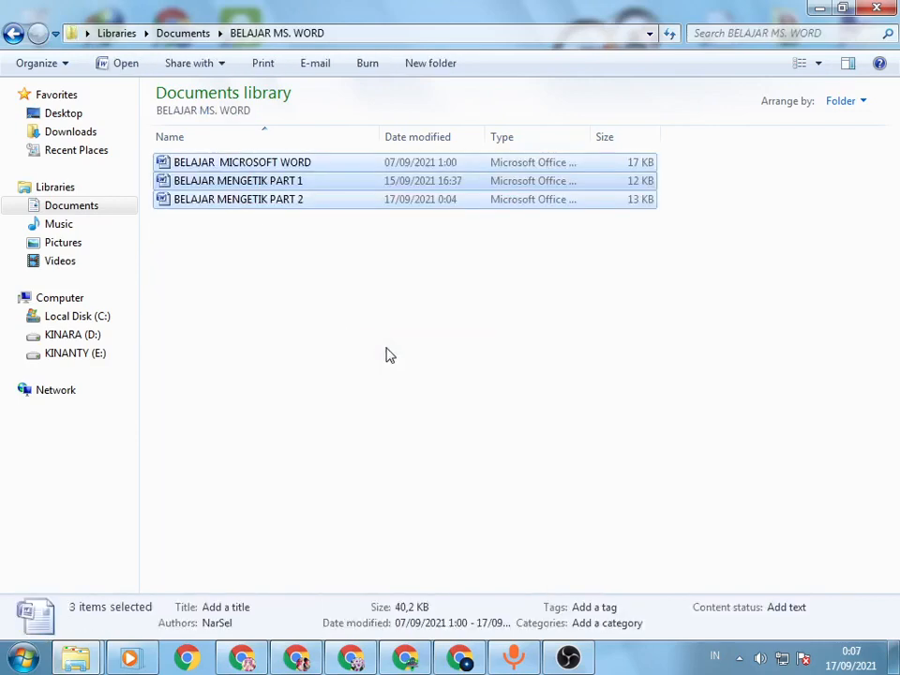
# Step: Undo the cut-and-paste move of the three documents from the Documents library, and check the contents of the BELAJAR MS. WORD folder
pyautogui.click(13, 33)
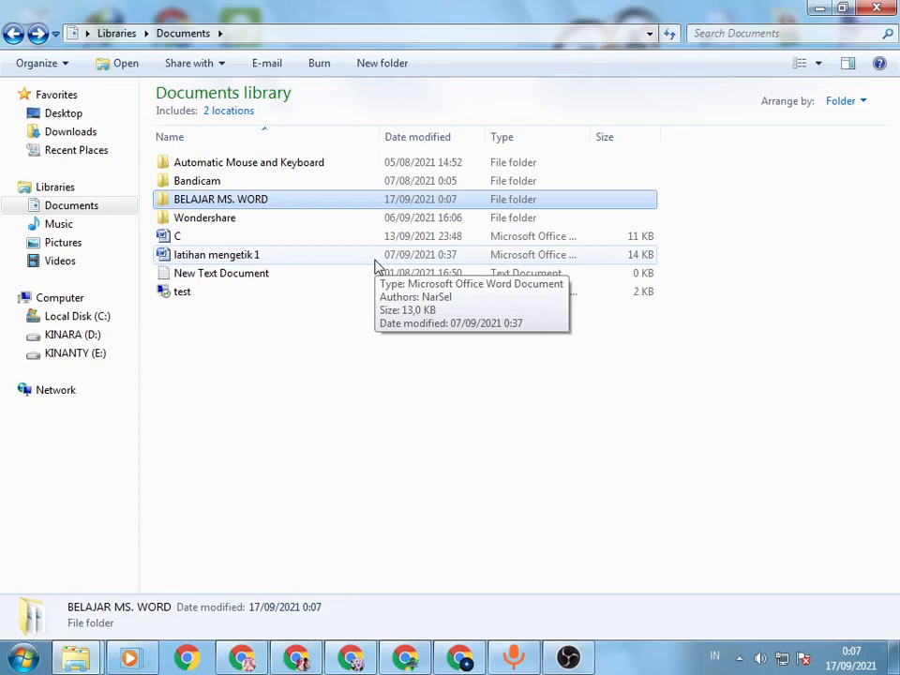
pyautogui.click(281, 200)
pyautogui.click(315, 202)
pyautogui.doubleClick(315, 202)
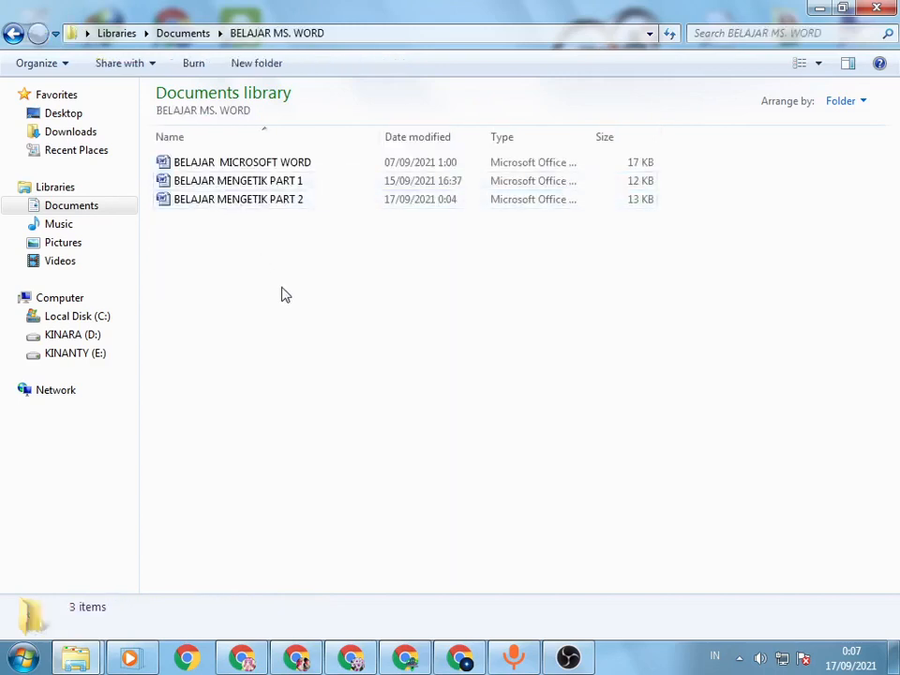
pyautogui.click(13, 33)
# Step: Move the three BELAJAR Word documents directly onto the BELAJAR MS. WORD folder, and open that folder to check and refresh its contents
pyautogui.click(241, 240)
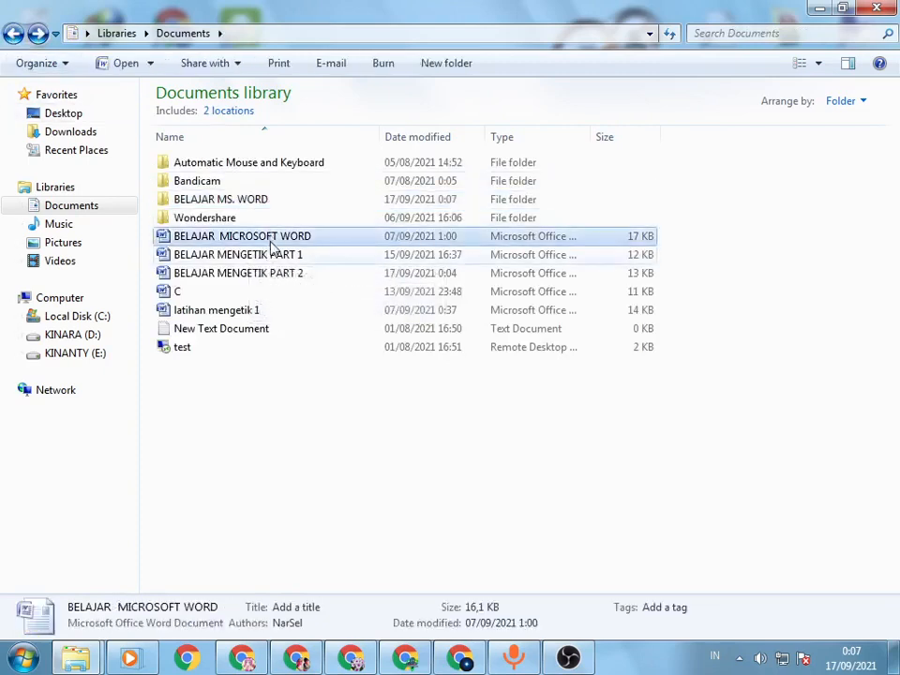
pyautogui.keyDown('shift'); pyautogui.click(261, 274); pyautogui.keyUp('shift')
pyautogui.moveTo(262, 274); pyautogui.dragTo(238, 201)
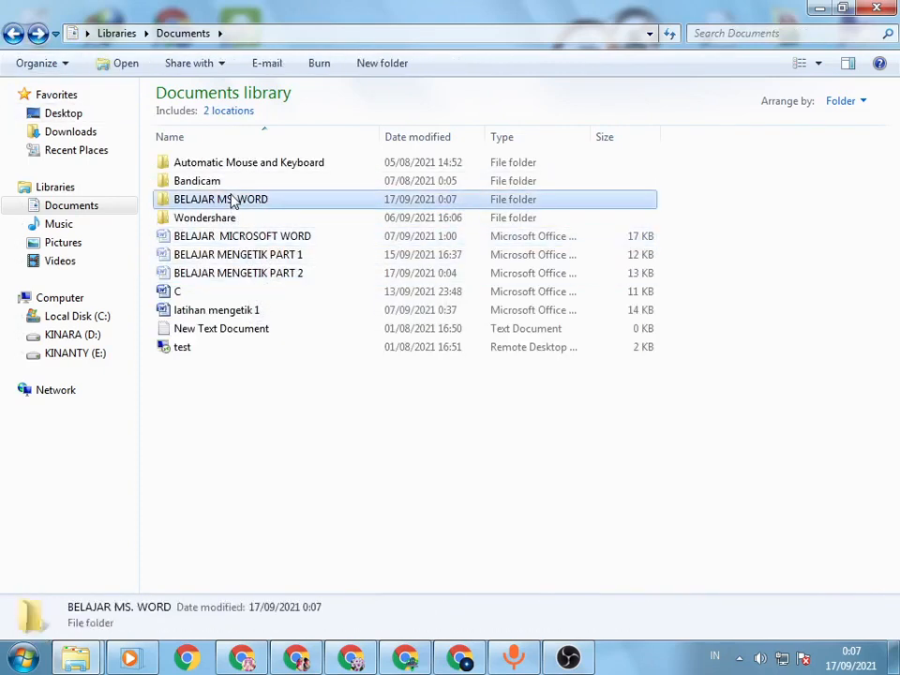
pyautogui.doubleClick(235, 200)
pyautogui.rightClick(311, 285)
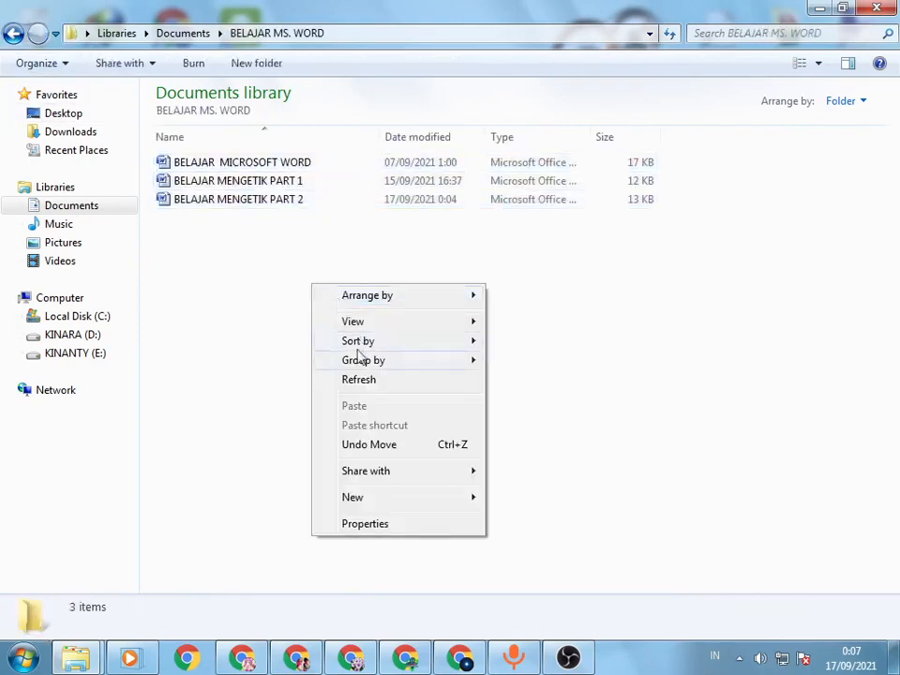
pyautogui.click(358, 378)
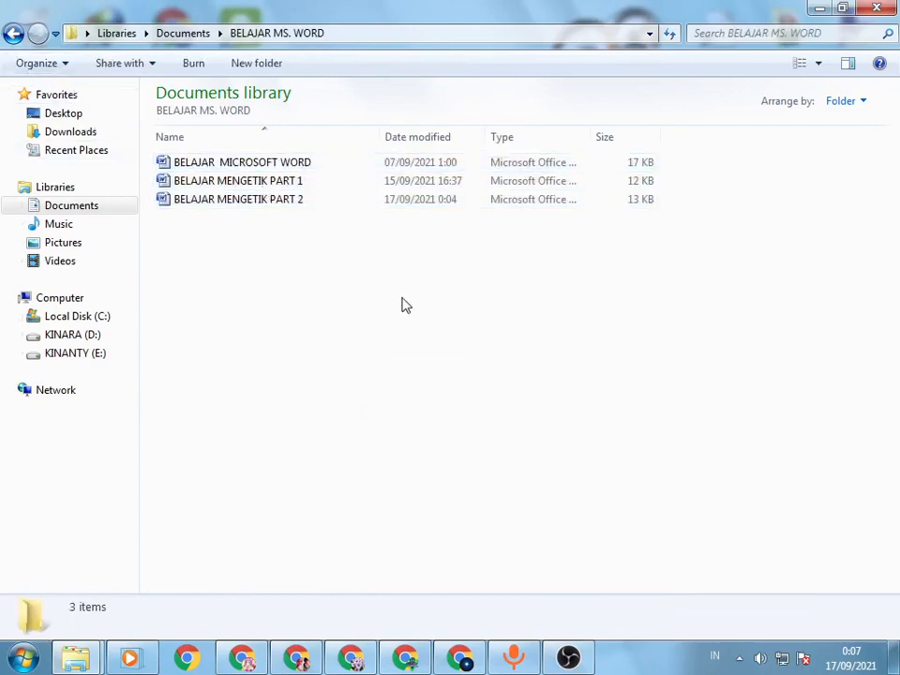
# Step: Open the BELAJAR MENGETIK PART 2 document from the BELAJAR MS. WORD folder and look over its page
pyautogui.click(265, 206)
pyautogui.doubleClick(265, 205)
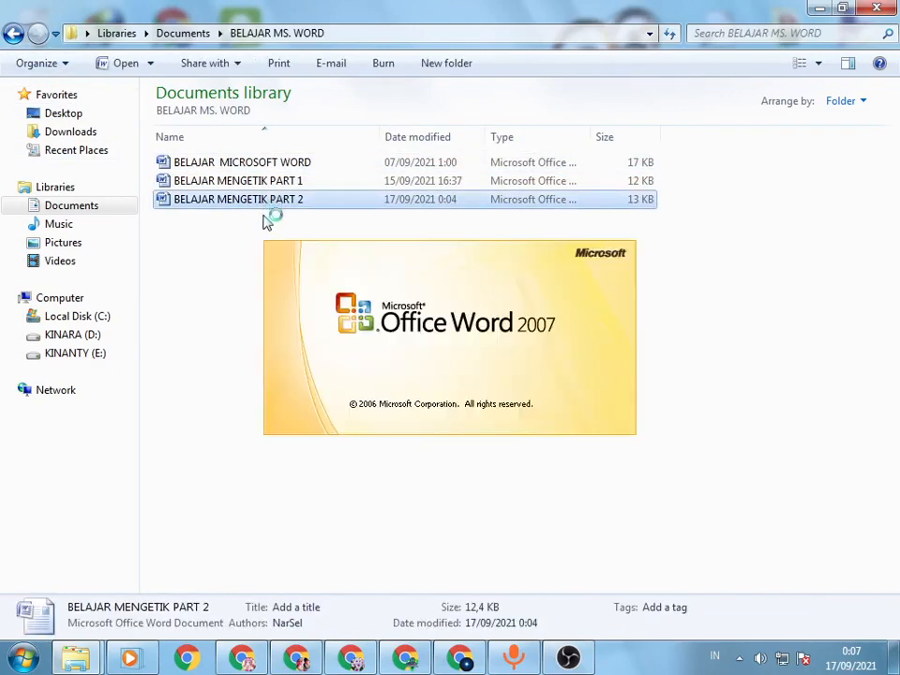
pyautogui.scroll(-7, 413, 318)
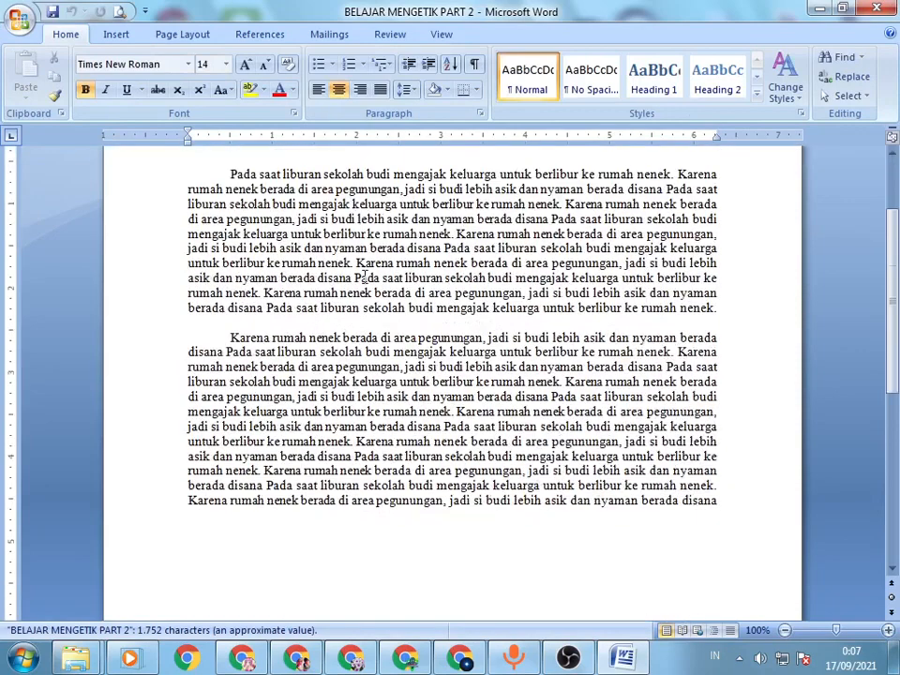
pyautogui.scroll(5, 570, 392)
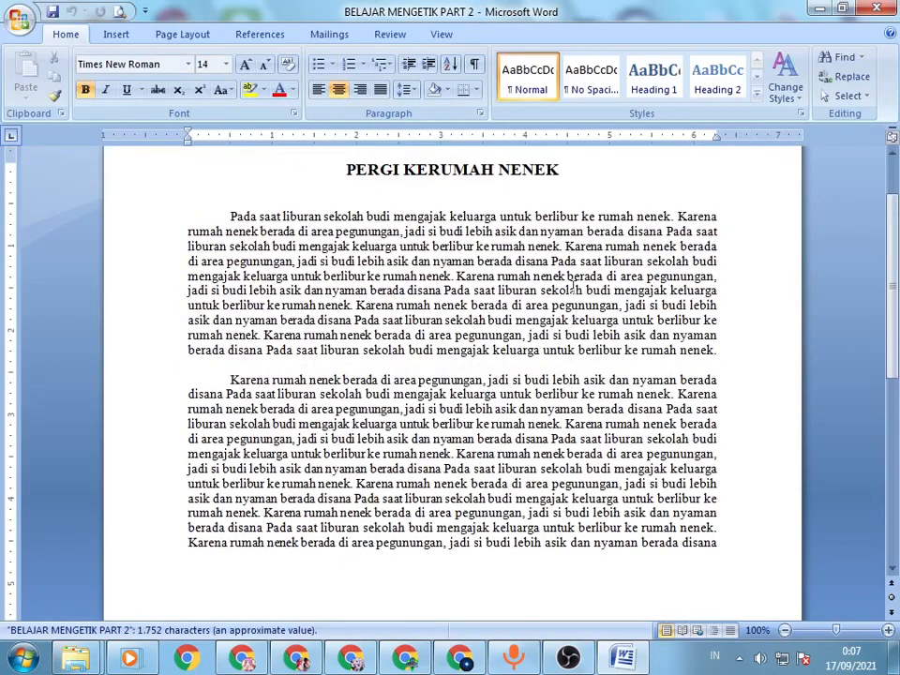
# Step: Examine the PERGI KERUMAH NENEK title and both body paragraphs, highlighting individual words for review
pyautogui.click(351, 320)
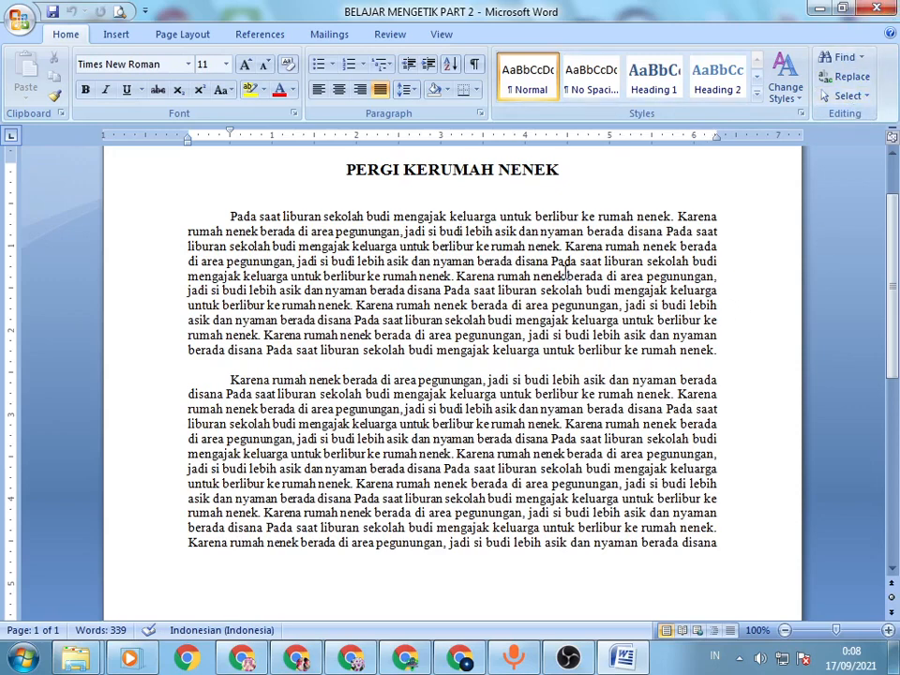
pyautogui.doubleClick(550, 276)
pyautogui.doubleClick(416, 246)
pyautogui.doubleClick(413, 305)
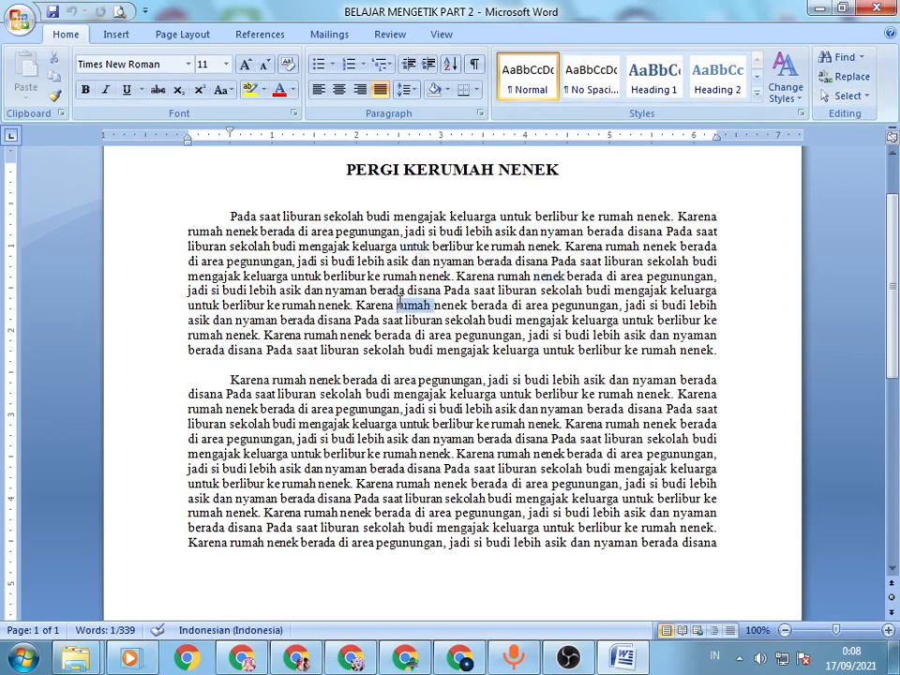
pyautogui.doubleClick(490, 306)
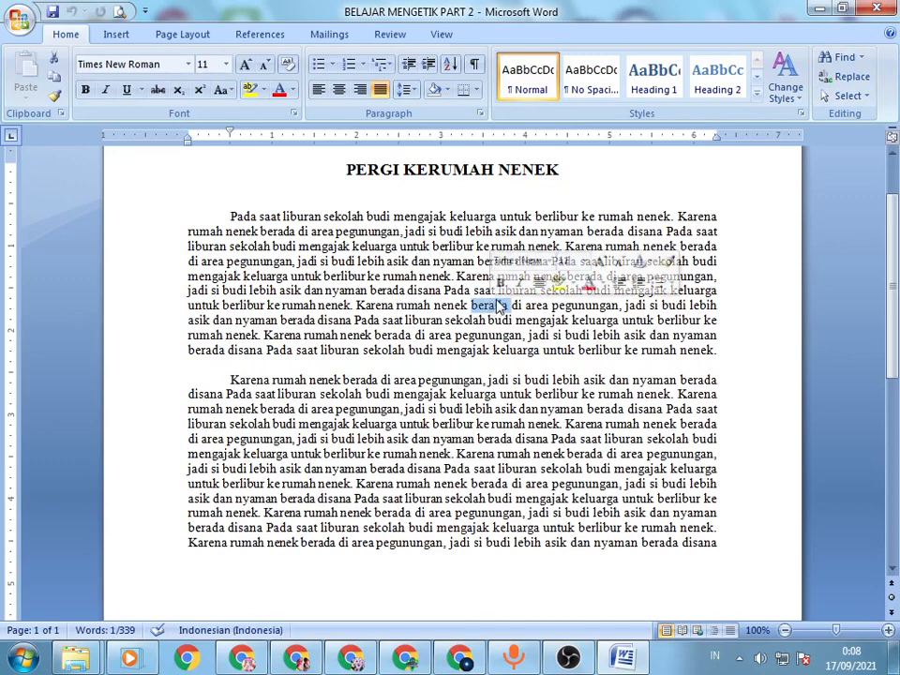
pyautogui.click(524, 217)
pyautogui.scroll(2, 469, 281)
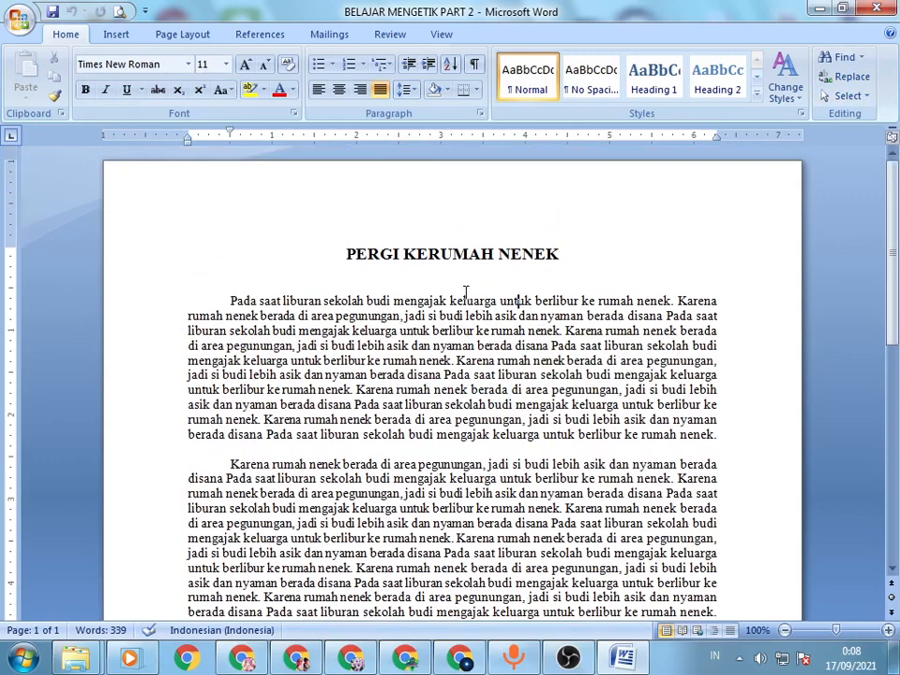
pyautogui.click(418, 254)
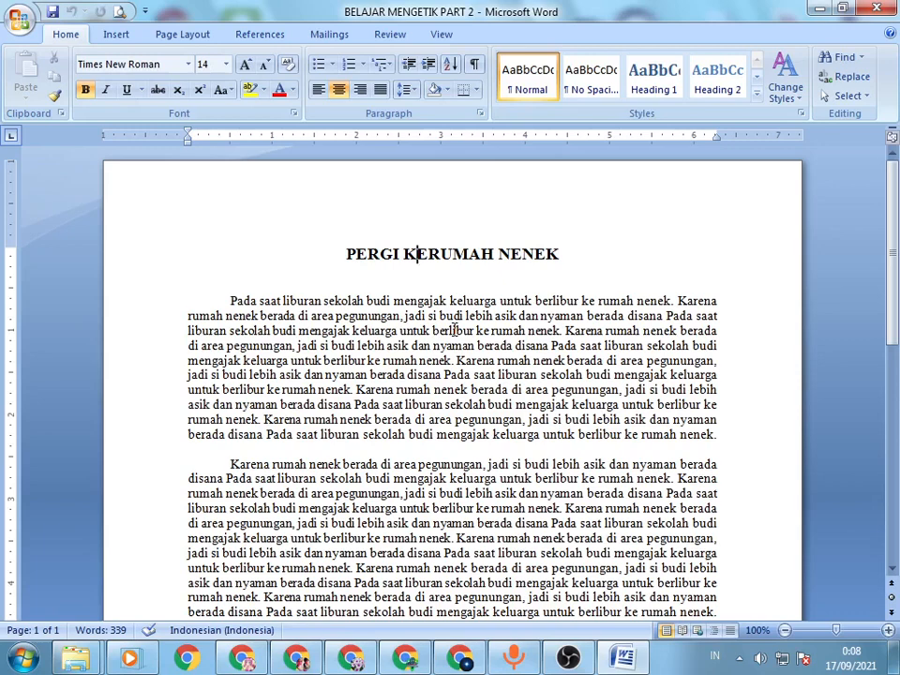
pyautogui.doubleClick(349, 255)
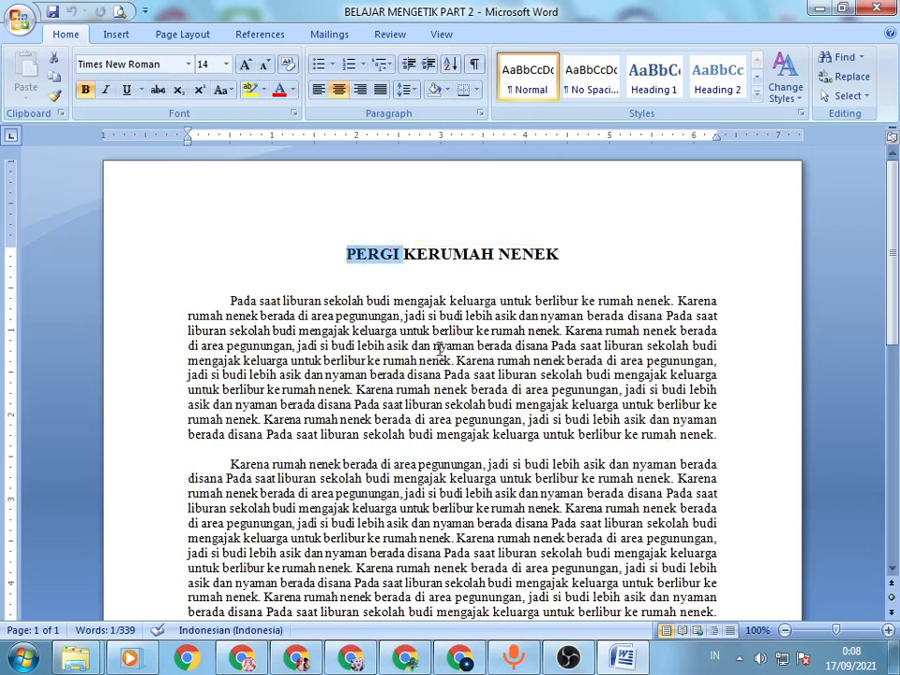
pyautogui.scroll(-2, 439, 349)
pyautogui.scroll(-2, 439, 349)
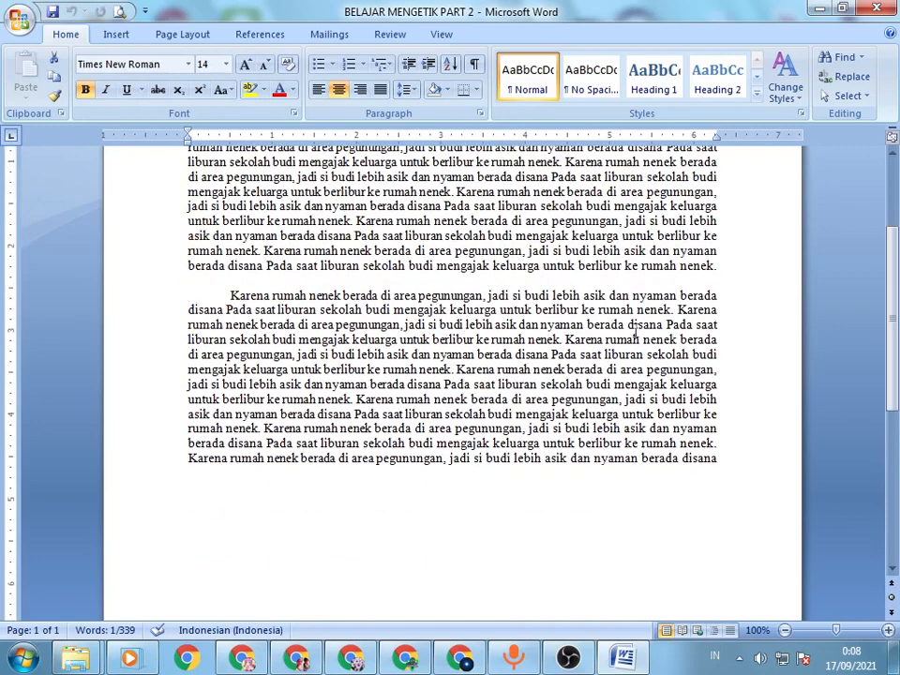
pyautogui.scroll(3, 884, 249)
pyautogui.click(537, 243)
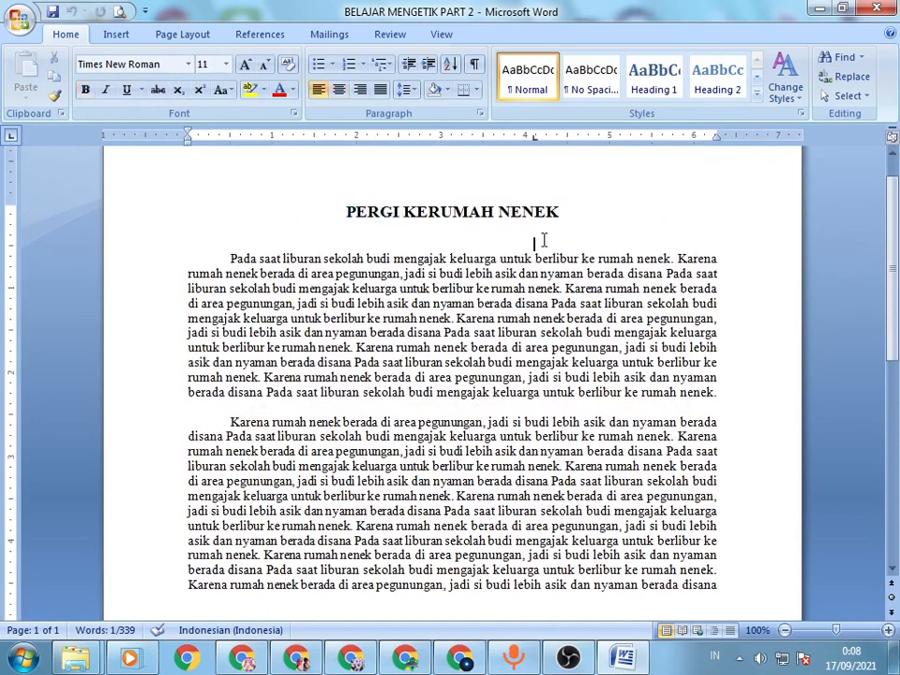
# Step: Save the document with an extra blank line between its two body paragraphs, and minimize Word
pyautogui.click(410, 407)
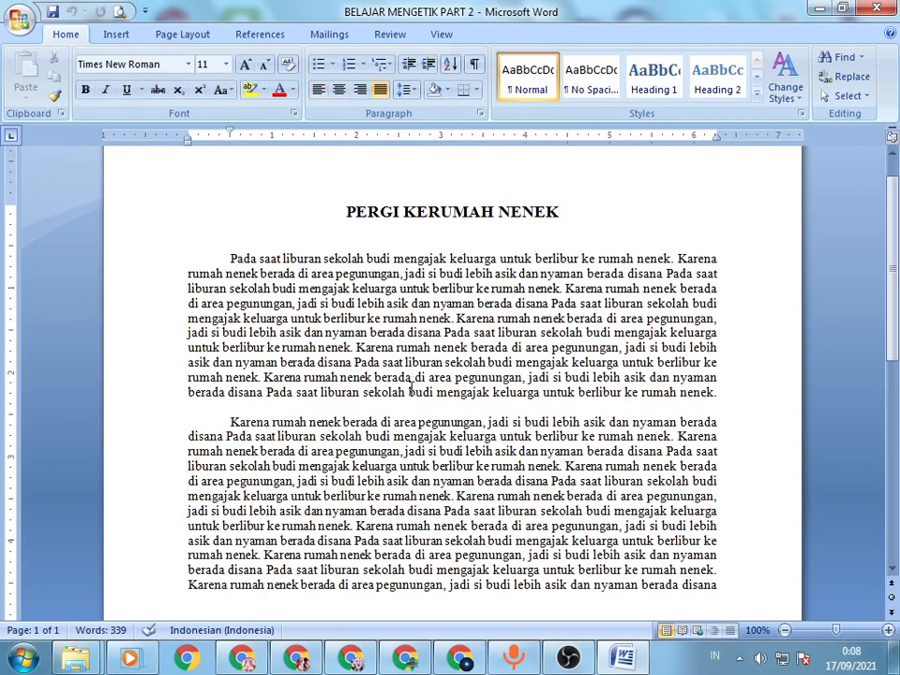
pyautogui.press('Return')
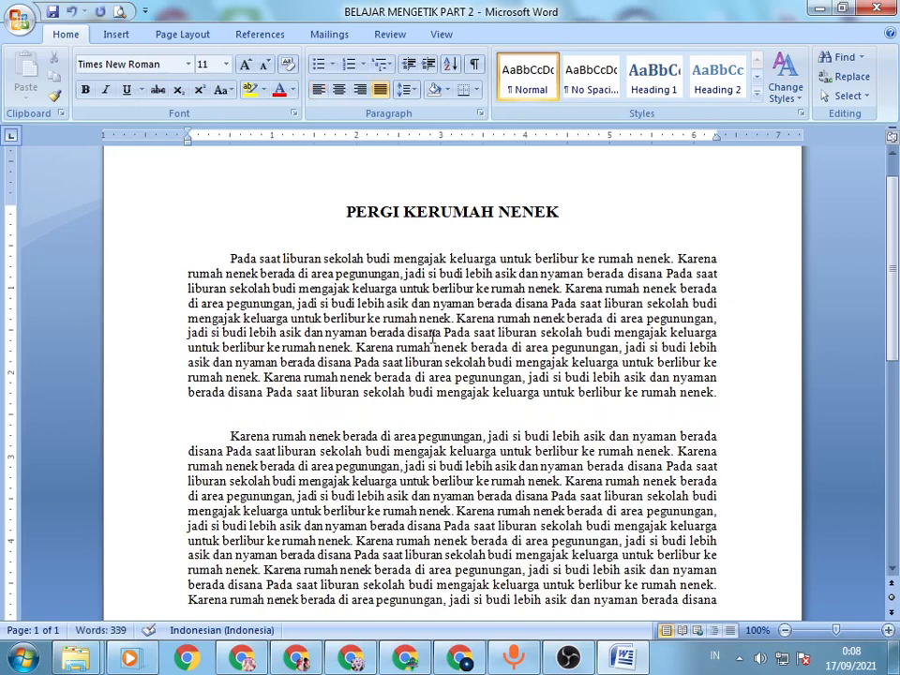
pyautogui.hotkey('ctrl', 's')
pyautogui.scroll(-2, 469, 187)
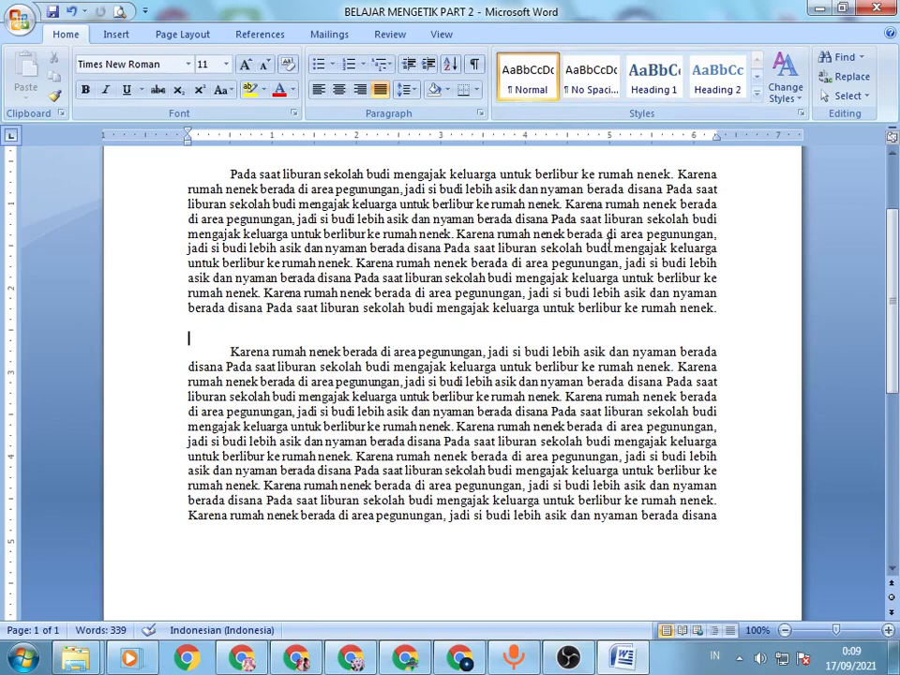
pyautogui.click(819, 9)
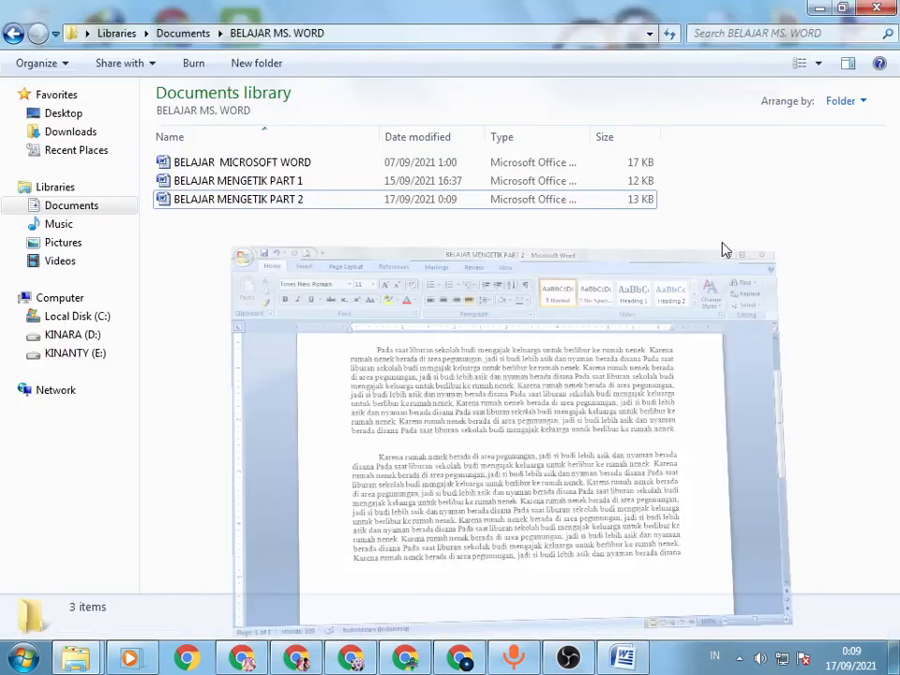